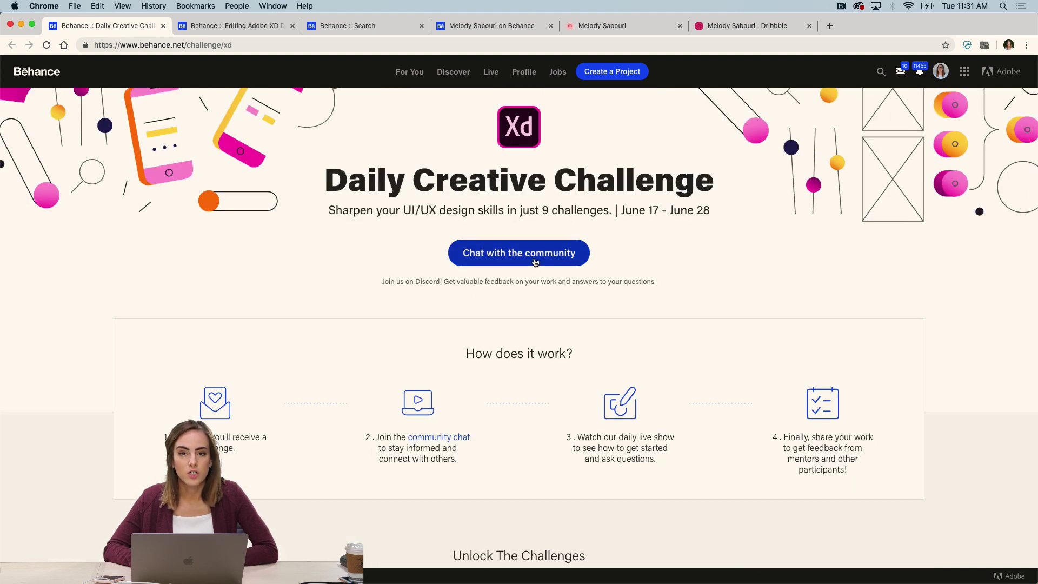
Step: Review the Daily Creative Challenge page, covering how it works and the cards for the individual daily challenges
click(858, 6)
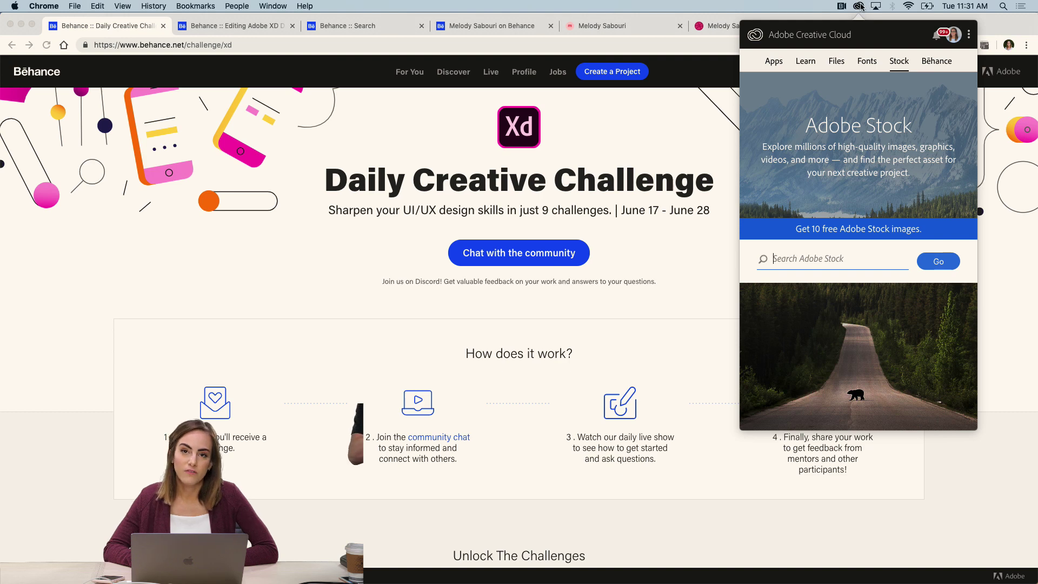
click(703, 259)
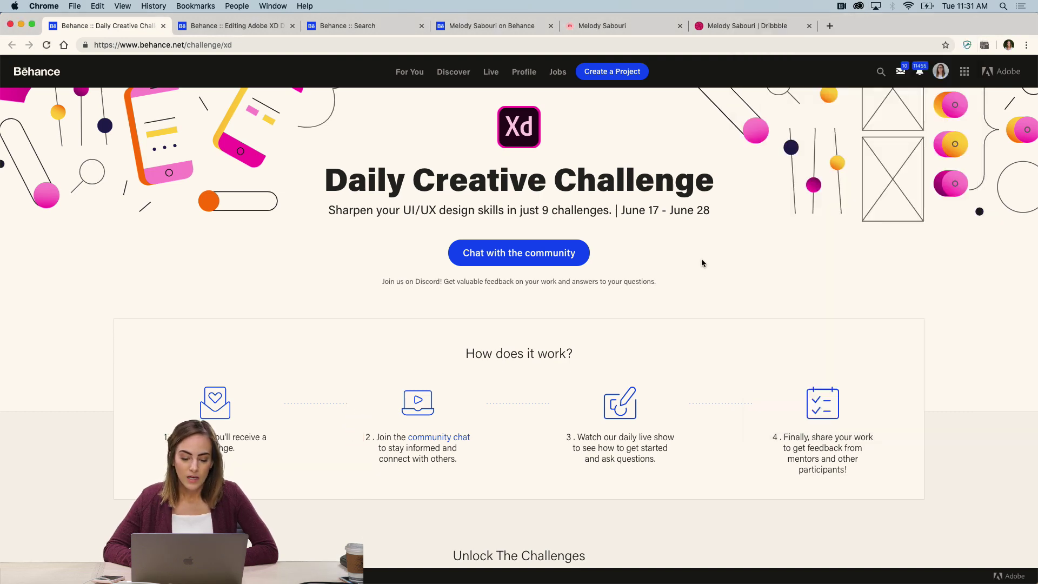
scroll(701, 263, down, 3)
scroll(702, 262, down, 10)
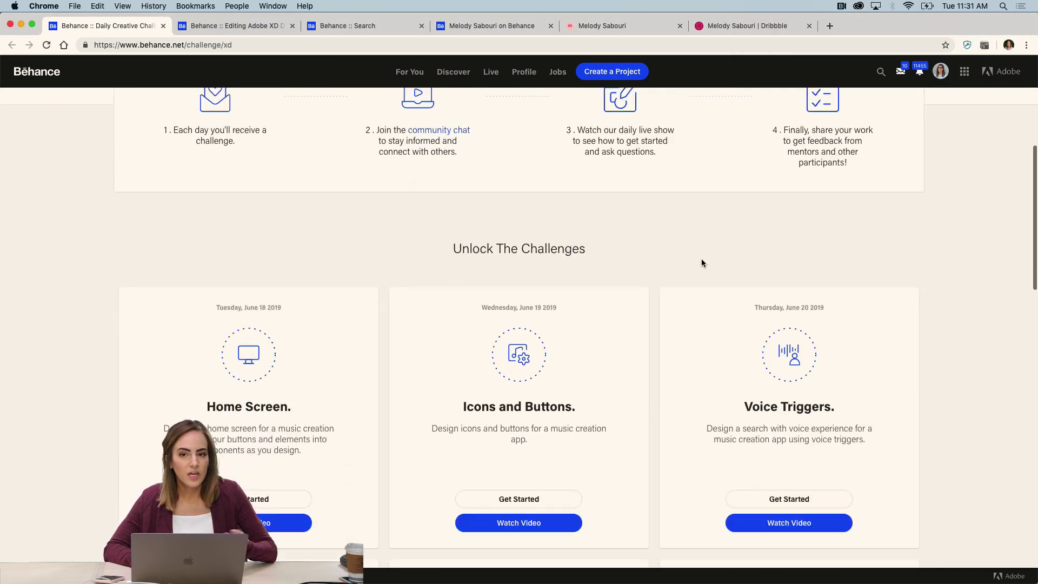
scroll(702, 263, down, 8)
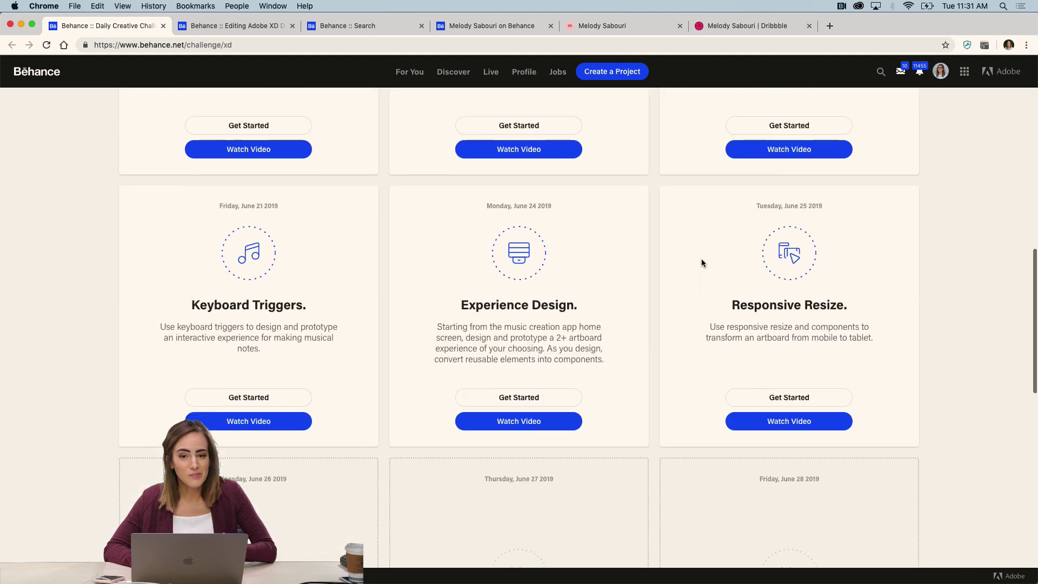
scroll(701, 263, up, 8)
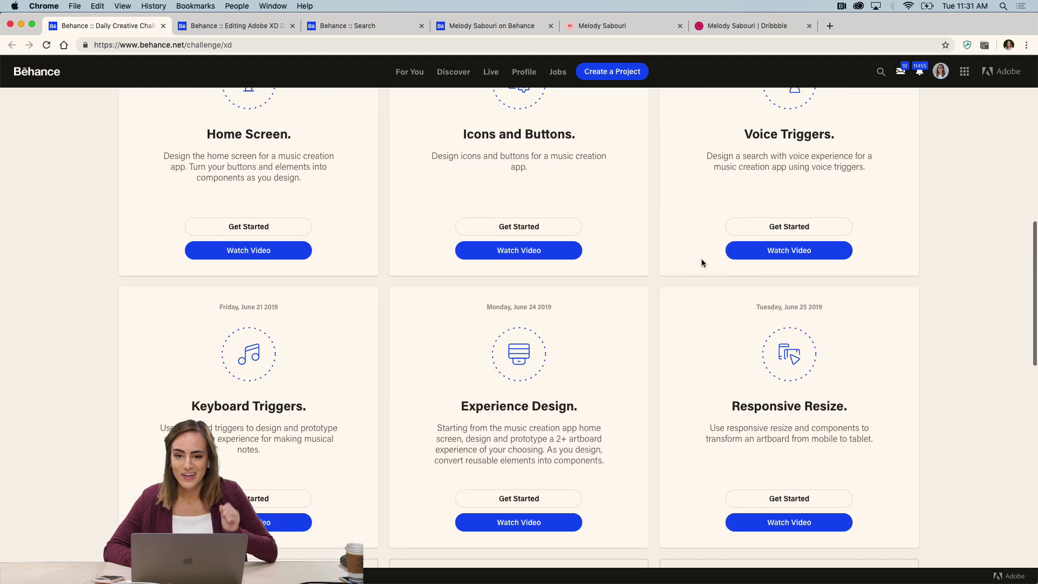
scroll(701, 262, down, 7)
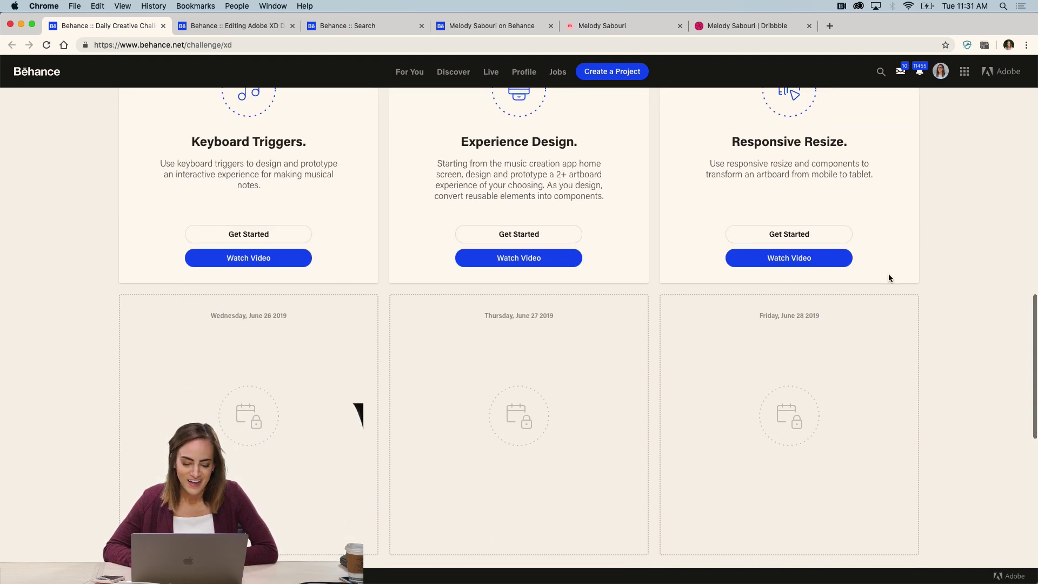
scroll(486, 370, down, 2)
scroll(820, 371, up, 3)
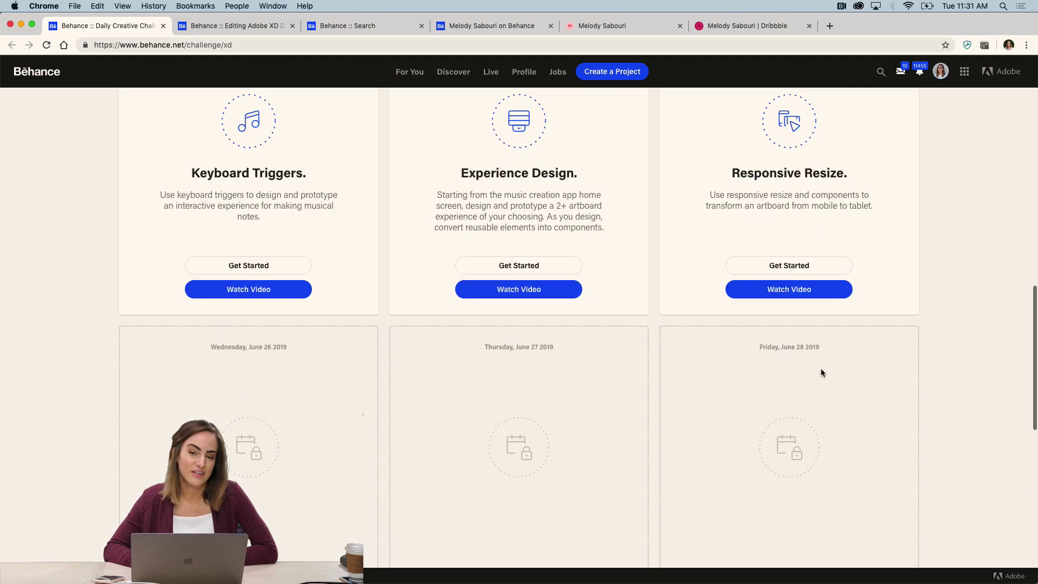
scroll(907, 282, up, 2)
scroll(906, 282, up, 15)
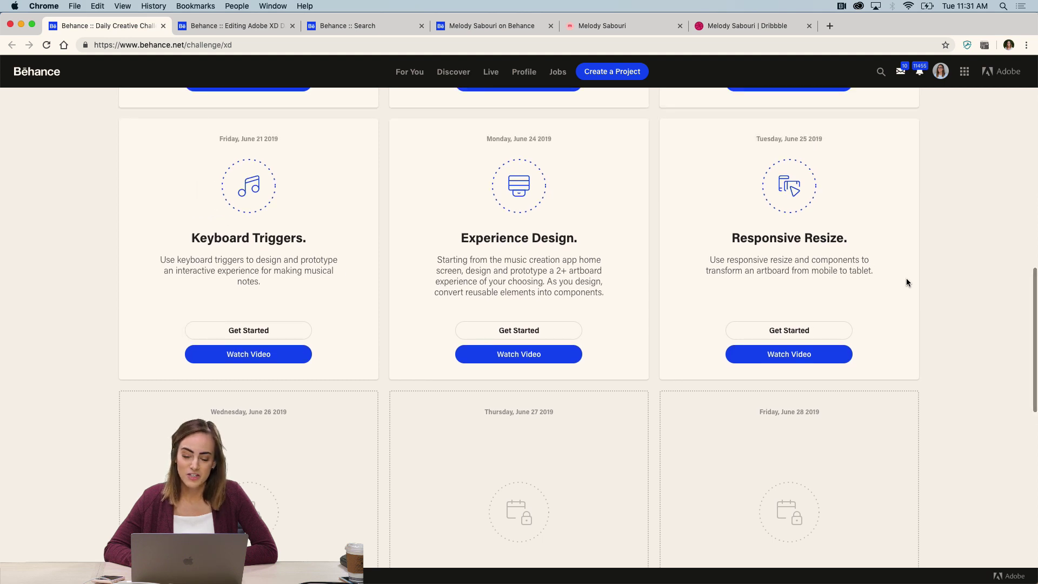
scroll(907, 282, up, 1)
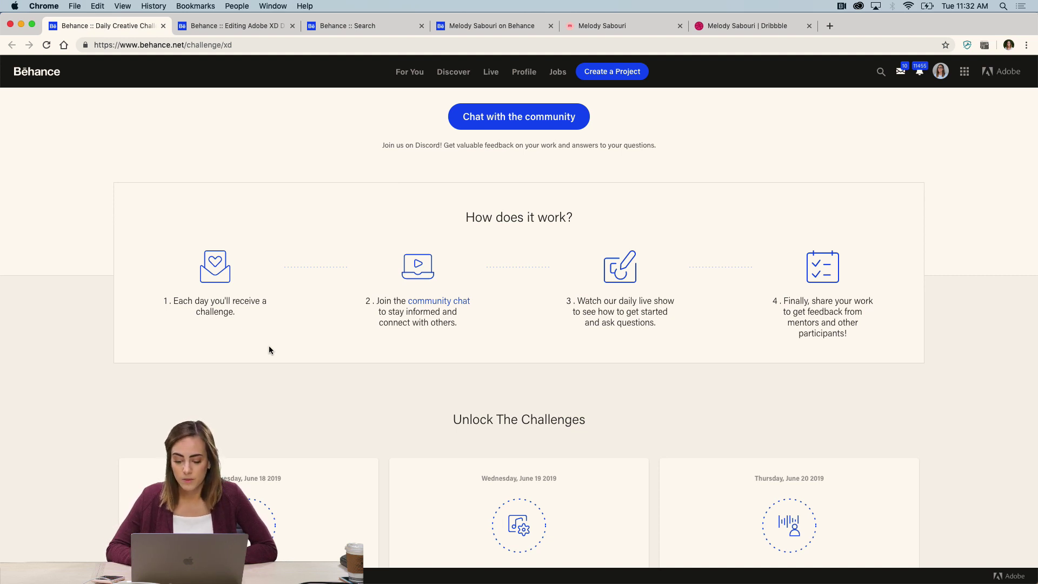
Step: Open the starter file link for the Responsive Resize challenge and download the shared Day 6 folder from Dropbox
scroll(268, 350, down, 5)
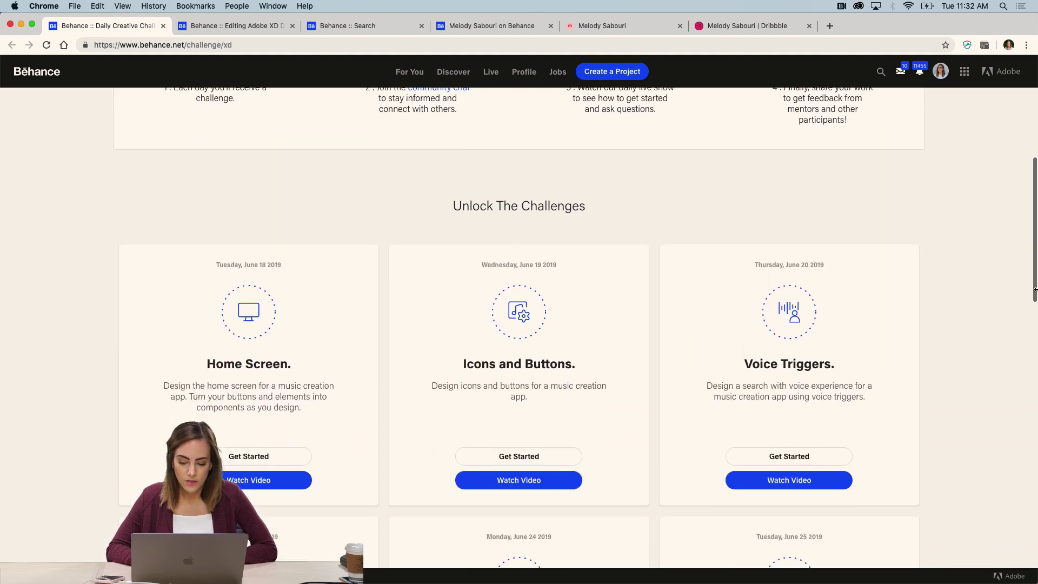
scroll(977, 292, down, 1)
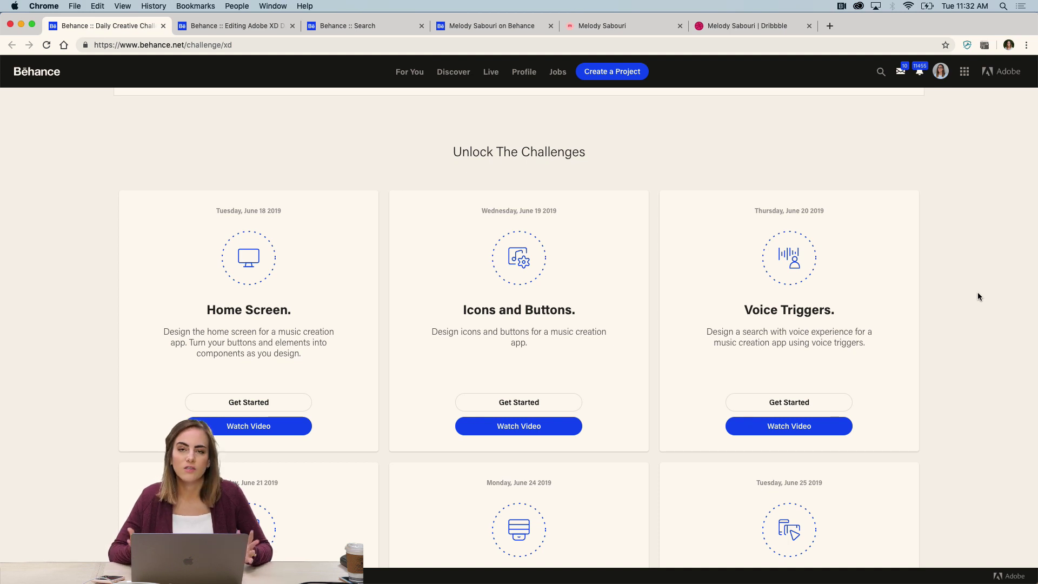
scroll(978, 294, down, 6)
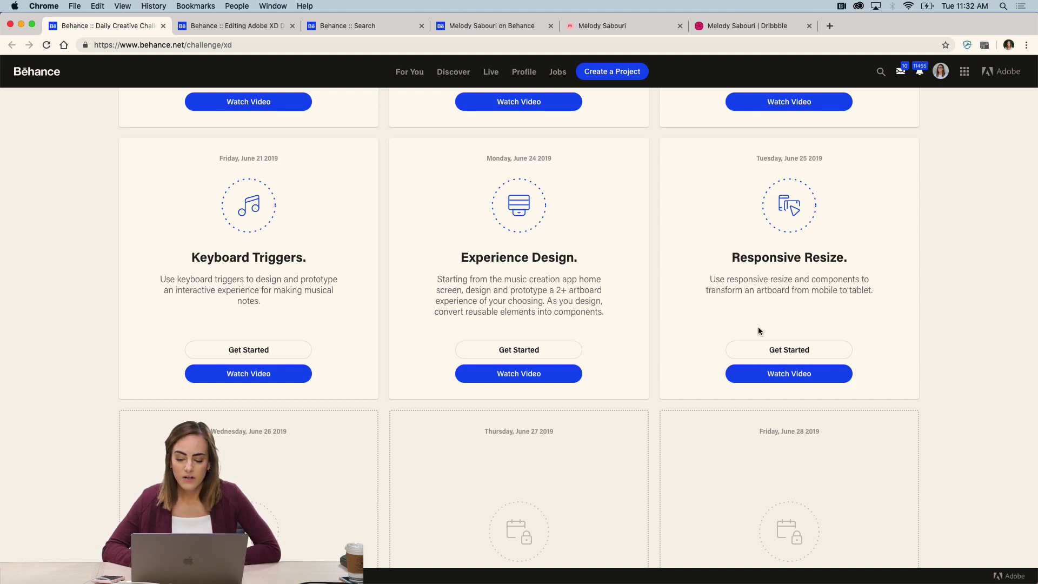
click(776, 354)
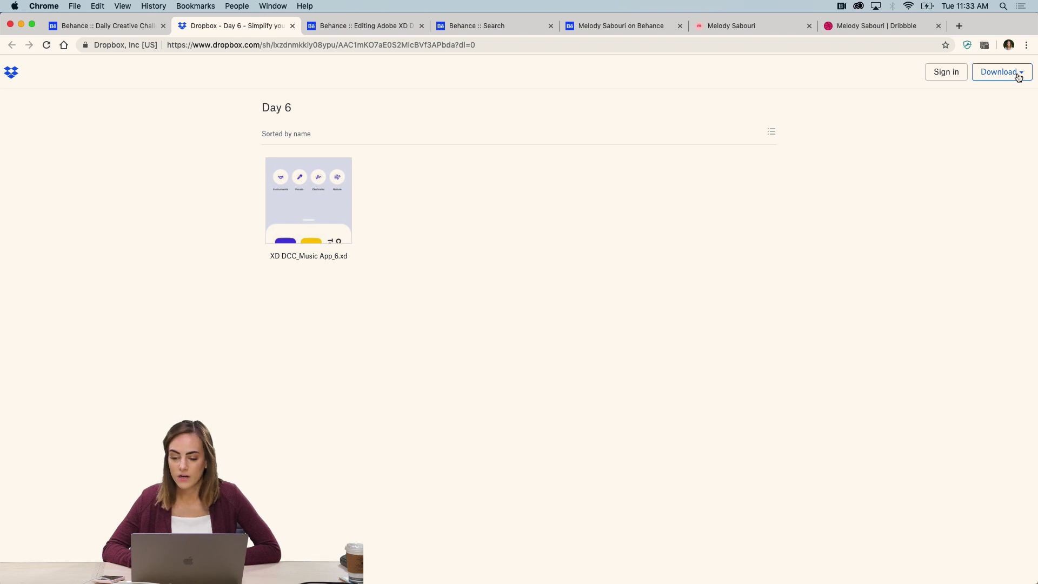
click(1019, 77)
click(983, 97)
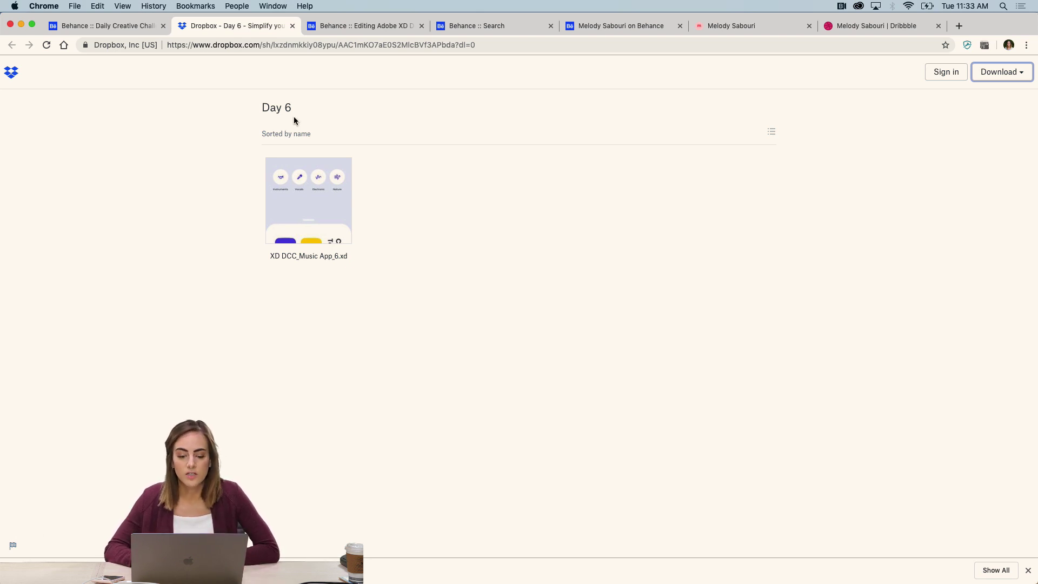
Step: Switch to Discord, enlarge its window, and look through the daily-challenge channel's announcements for the recent challenges
click(92, 26)
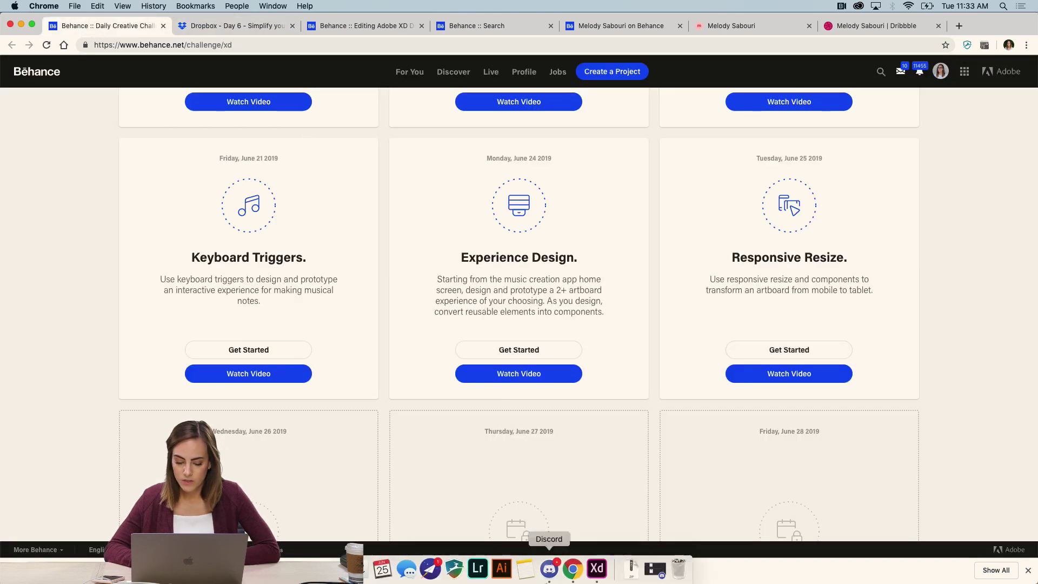
click(552, 577)
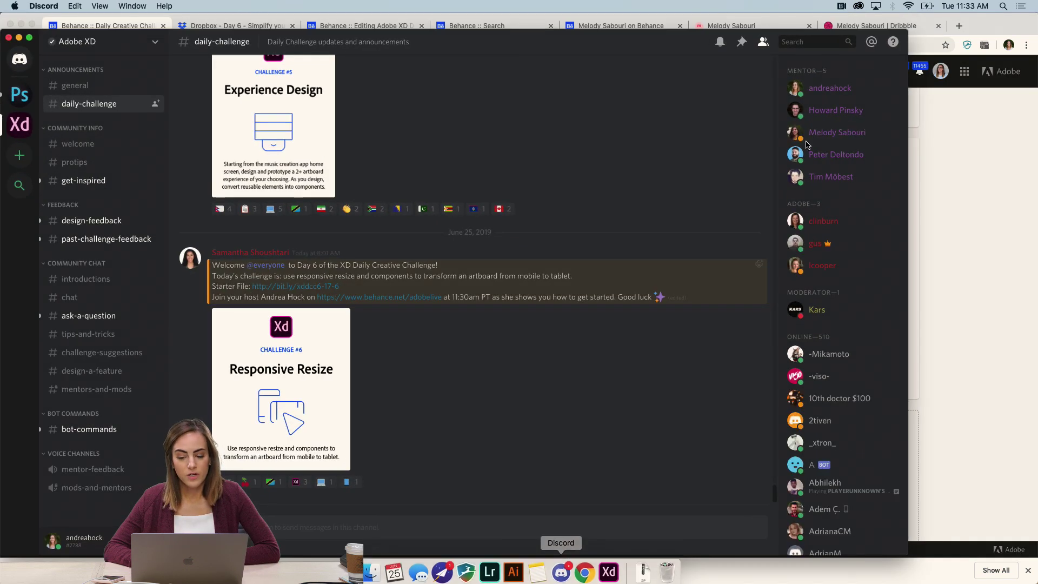
drag(913, 31, 1035, 2)
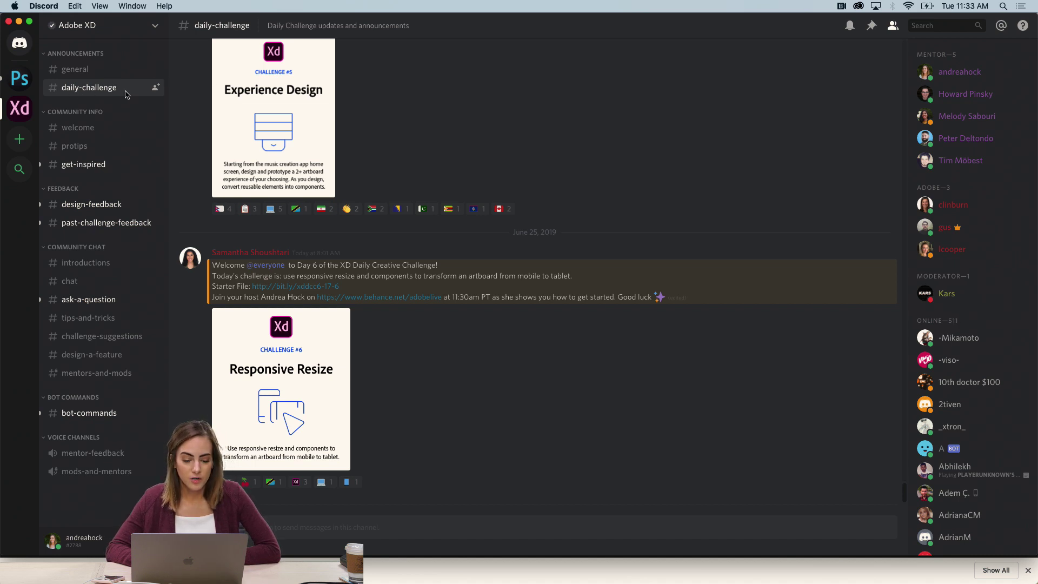
scroll(503, 106, up, 6)
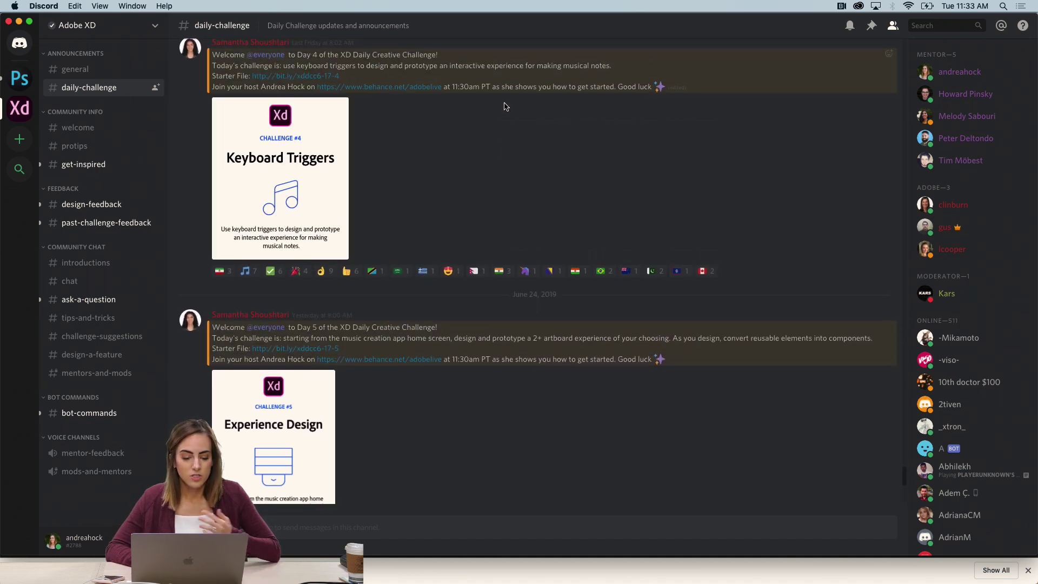
scroll(504, 106, up, 5)
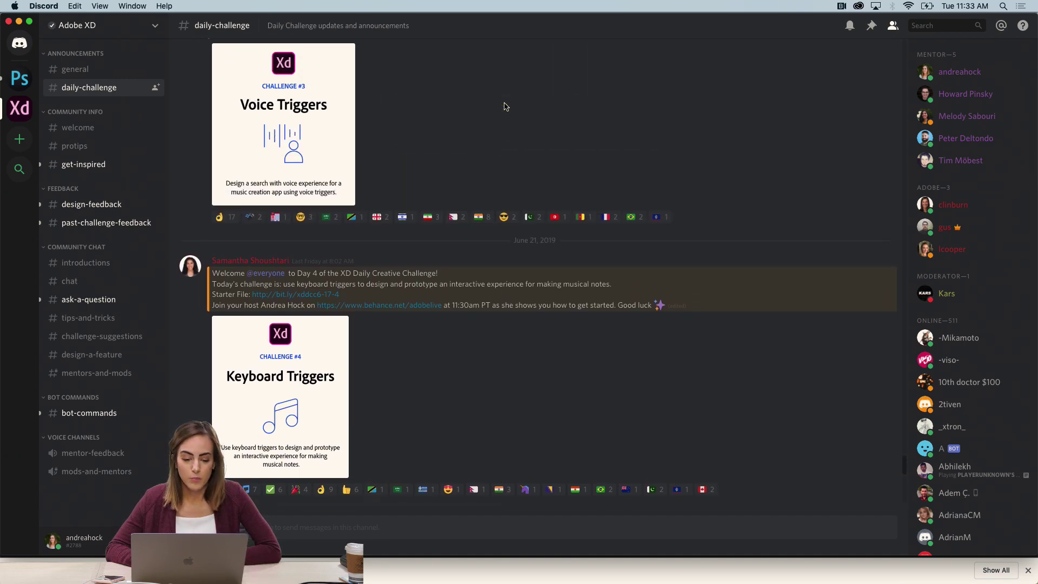
scroll(718, 127, down, 9)
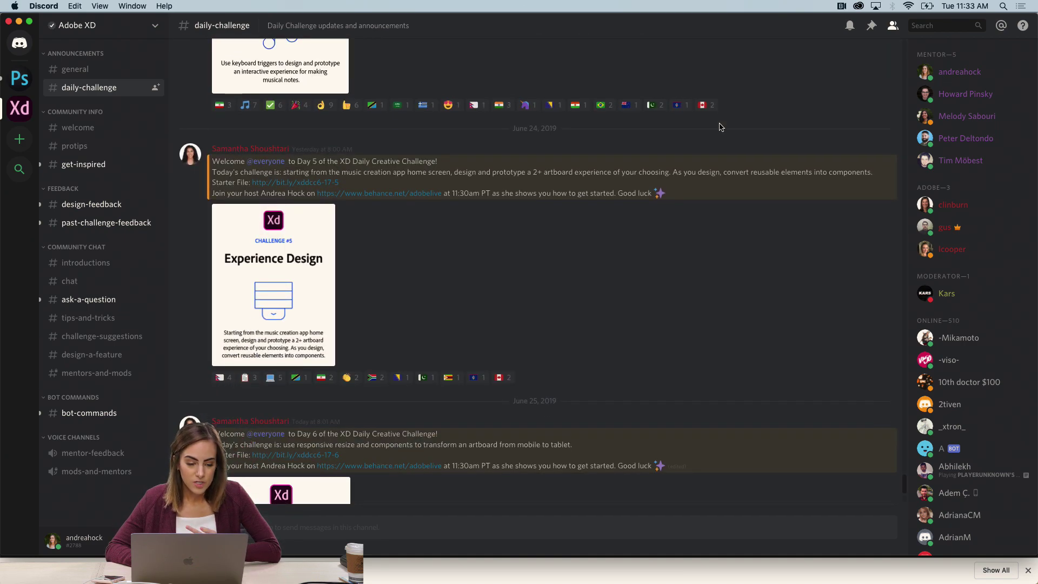
scroll(718, 127, down, 4)
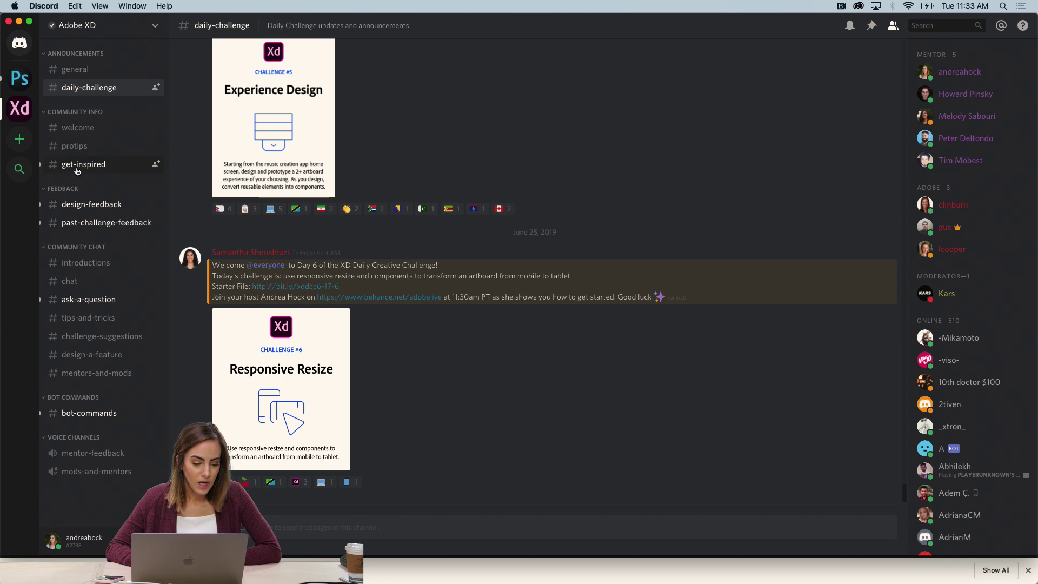
Step: Open the design-feedback channel and browse the designs and comments shared by participants
click(87, 205)
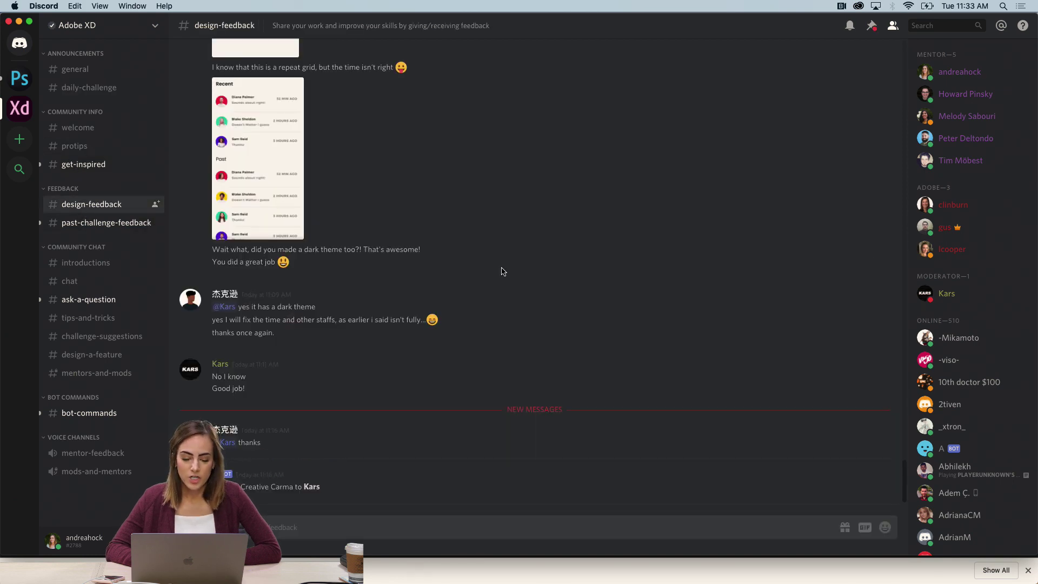
scroll(502, 271, up, 8)
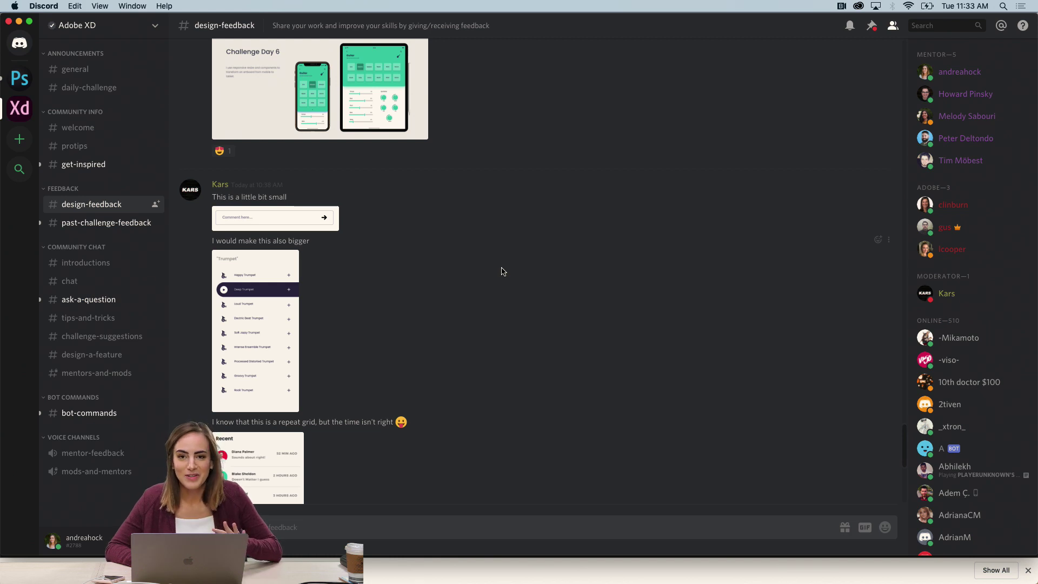
scroll(501, 271, up, 6)
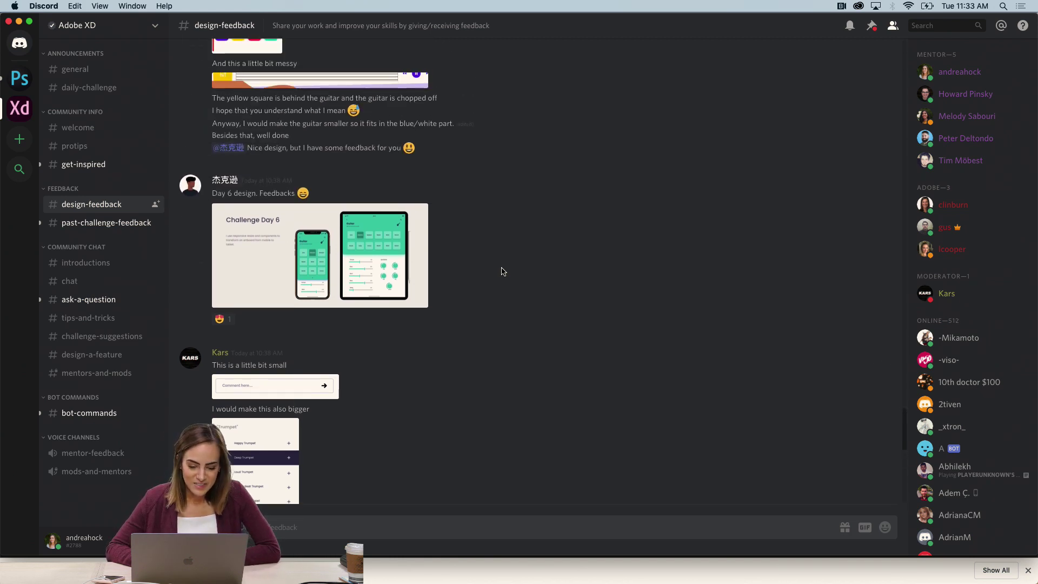
scroll(501, 272, up, 10)
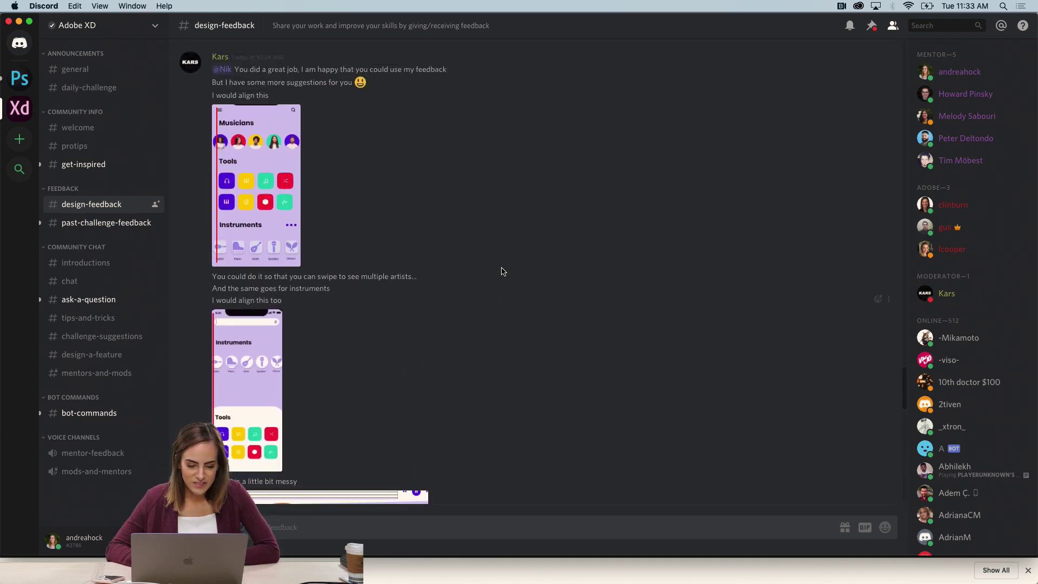
scroll(501, 271, up, 10)
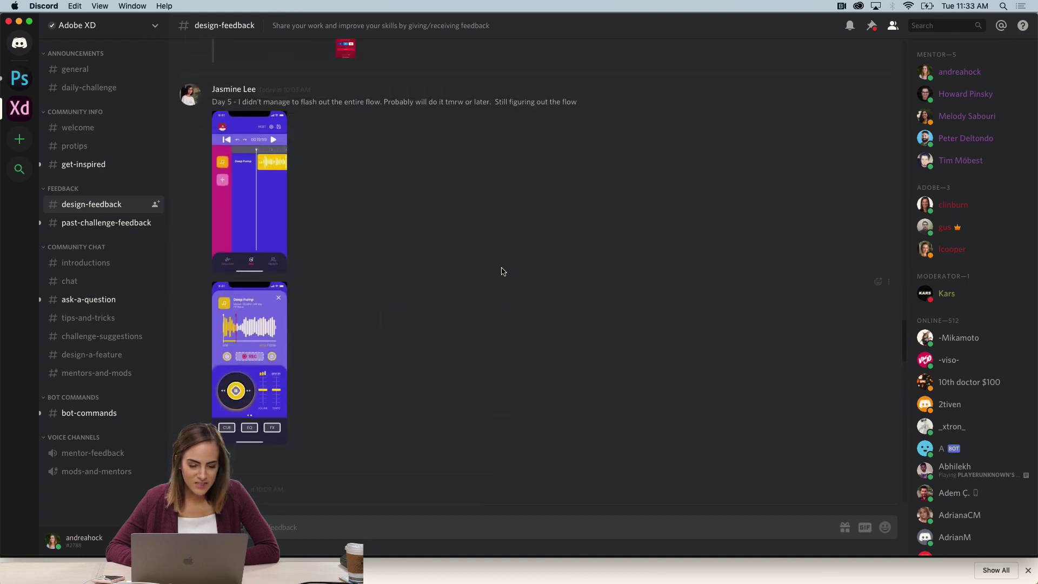
scroll(501, 272, down, 10)
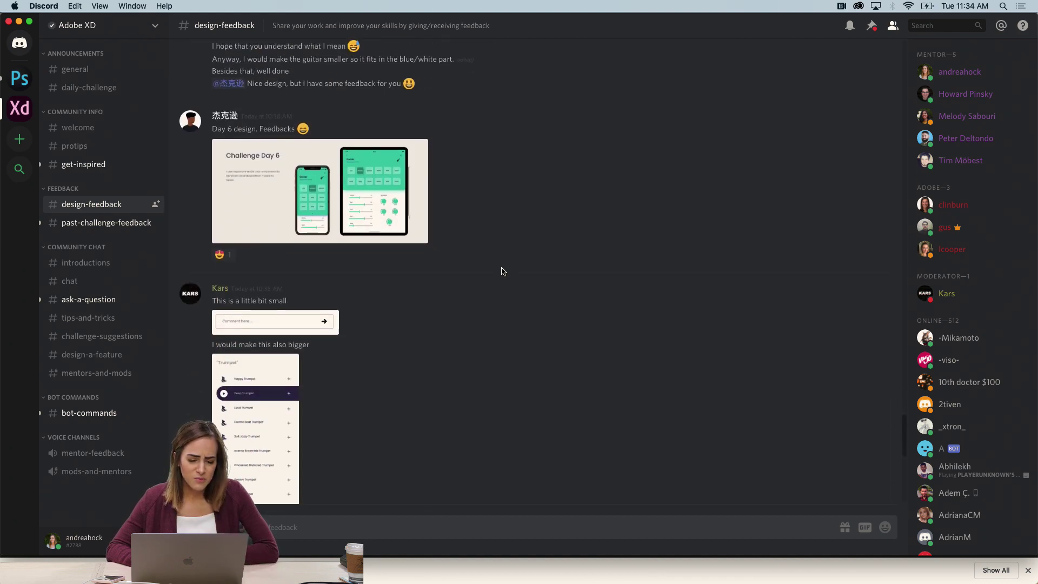
scroll(502, 272, down, 5)
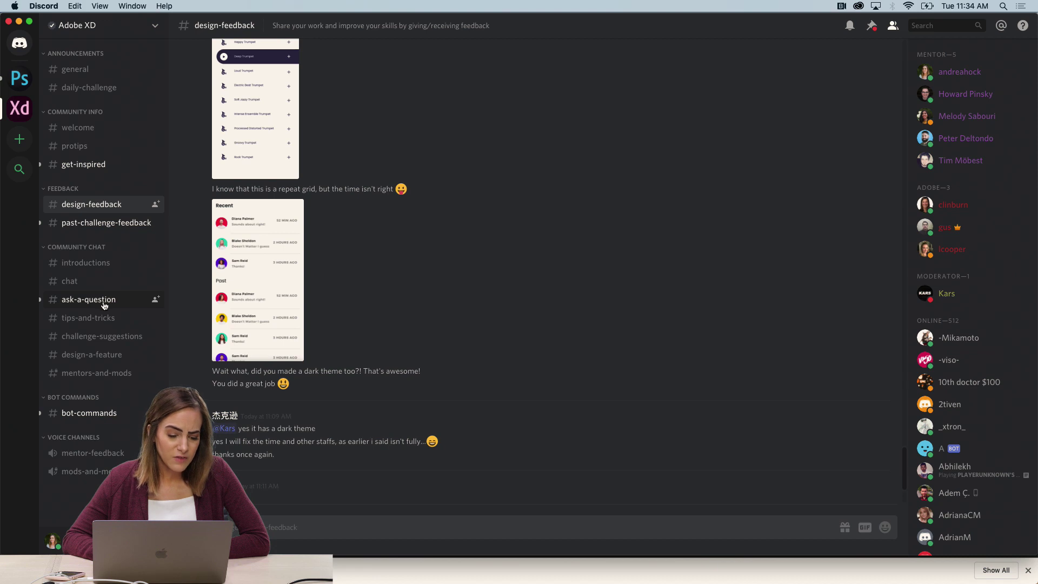
Step: View the ask-a-question and introductions channels, and minimise the Discord window
click(76, 299)
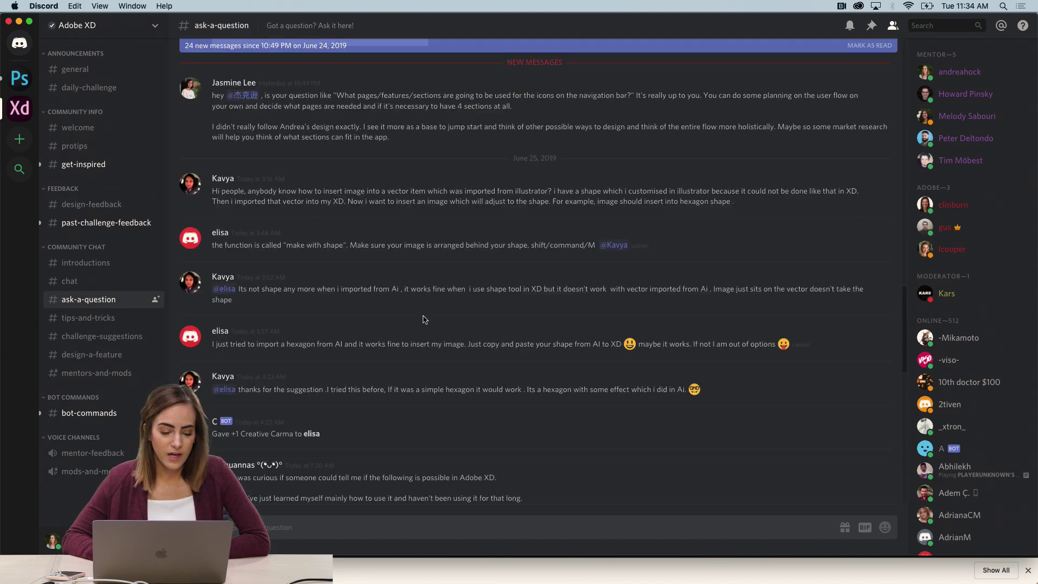
click(106, 270)
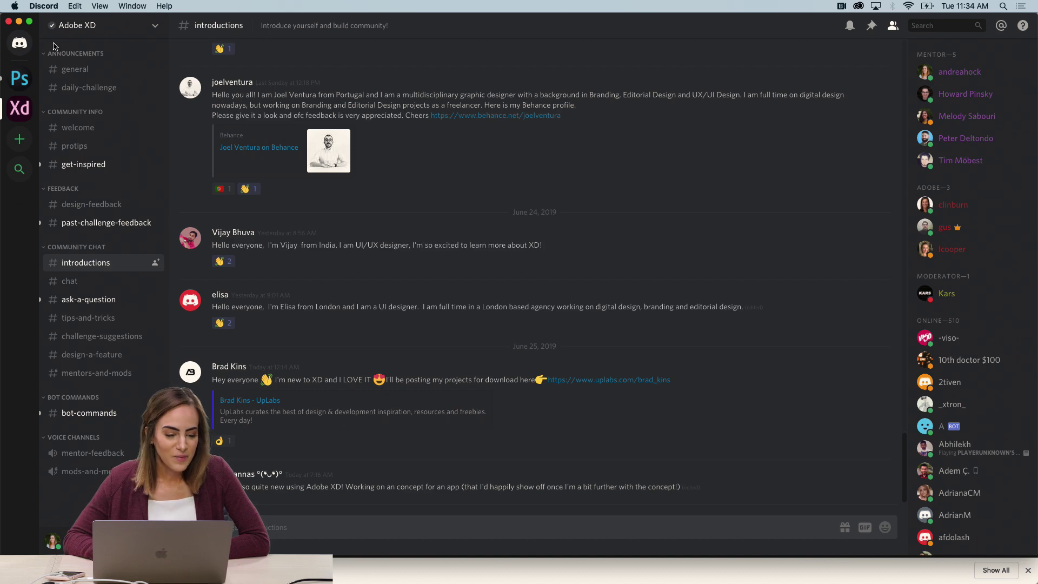
click(19, 22)
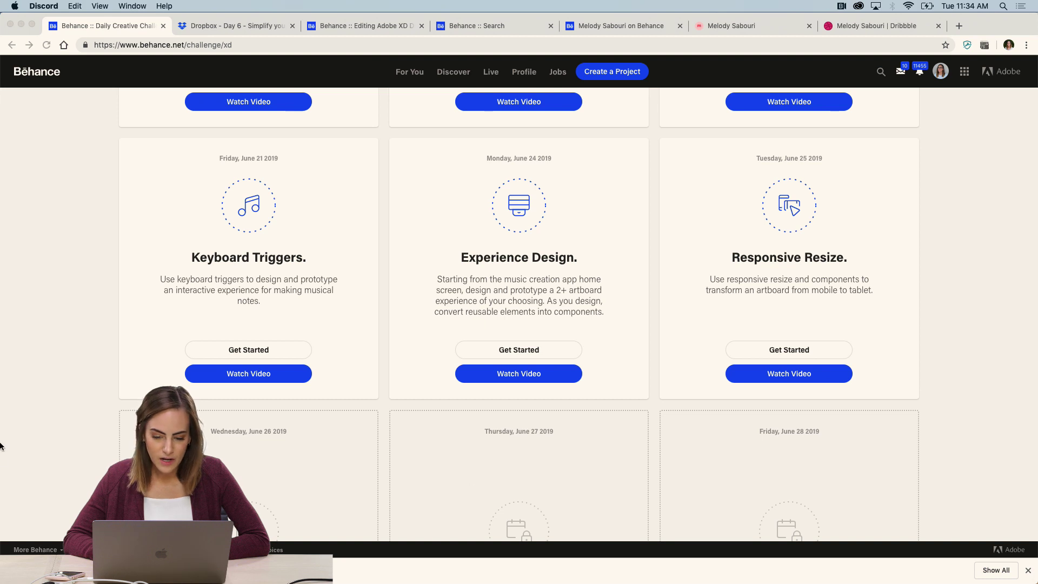
Step: Switch to the Day 6 music app document in Adobe XD, show its opening artboards and align the window with the screen edge
click(1028, 572)
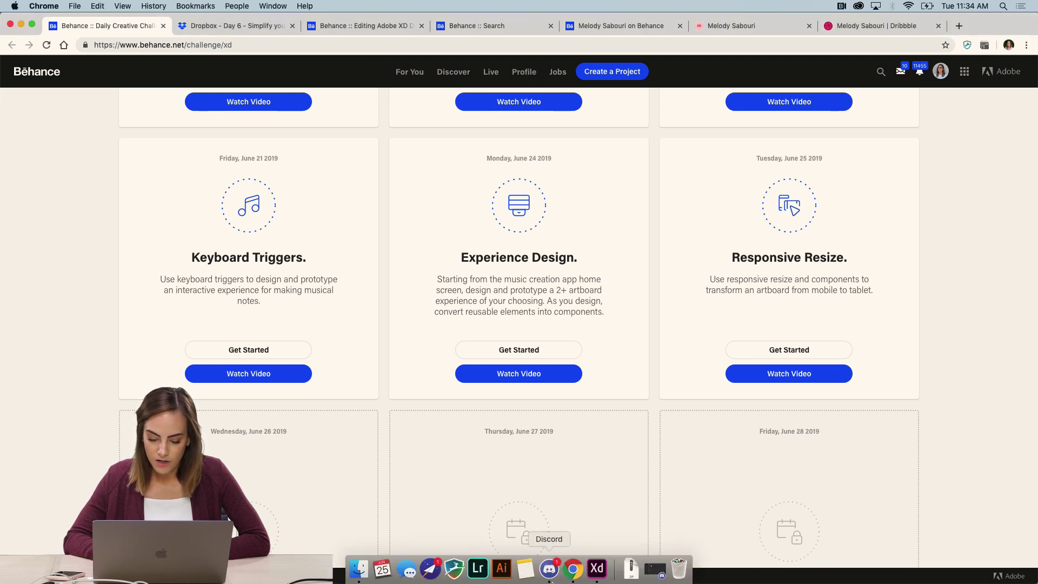
click(594, 574)
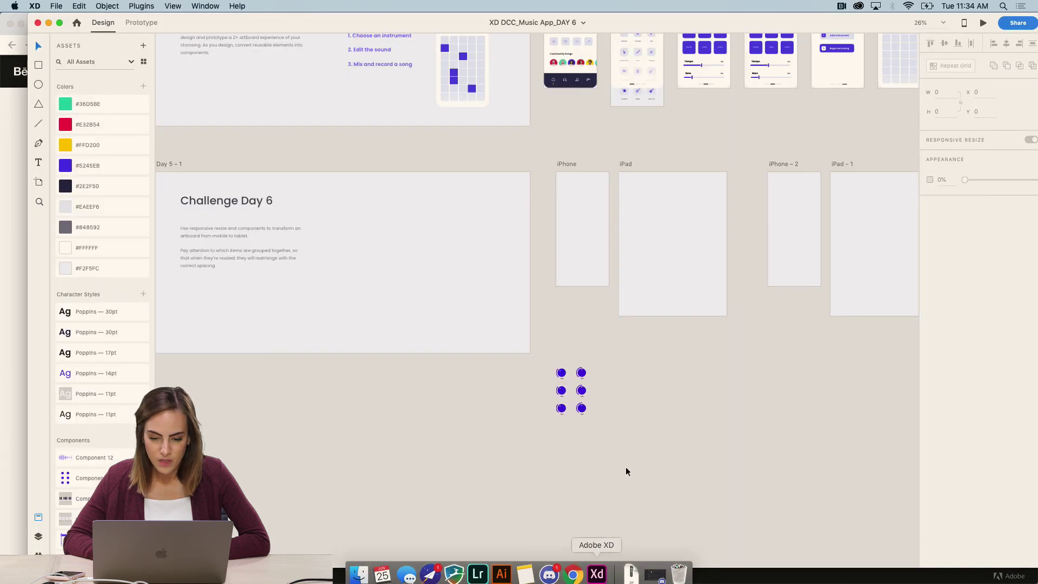
scroll(627, 465, left, 5)
scroll(627, 464, up, 3)
scroll(627, 465, up, 7)
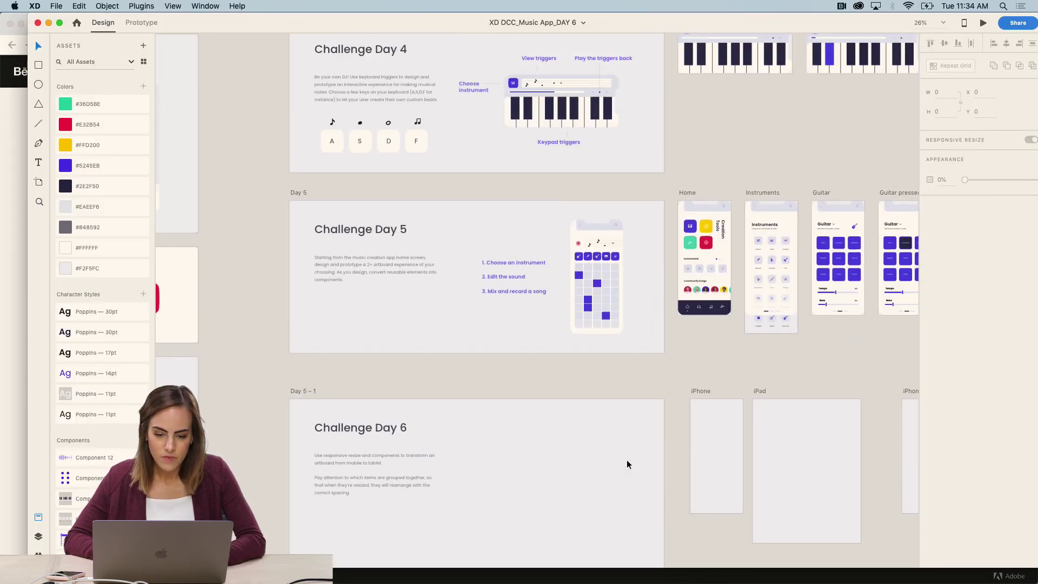
scroll(627, 464, left, 4)
scroll(627, 464, up, 8)
scroll(627, 464, left, 4)
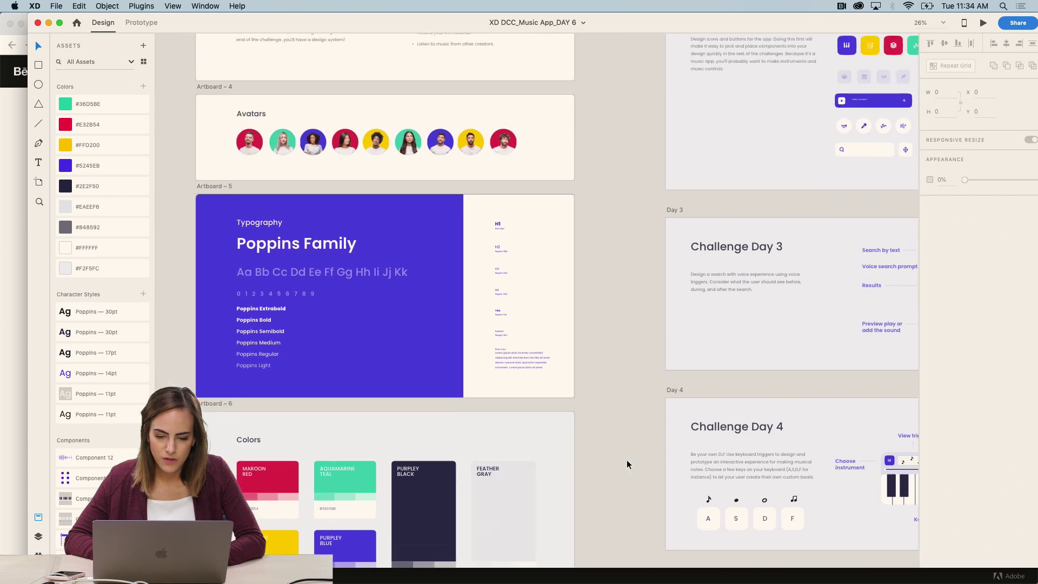
scroll(626, 463, up, 6)
scroll(627, 464, right, 1)
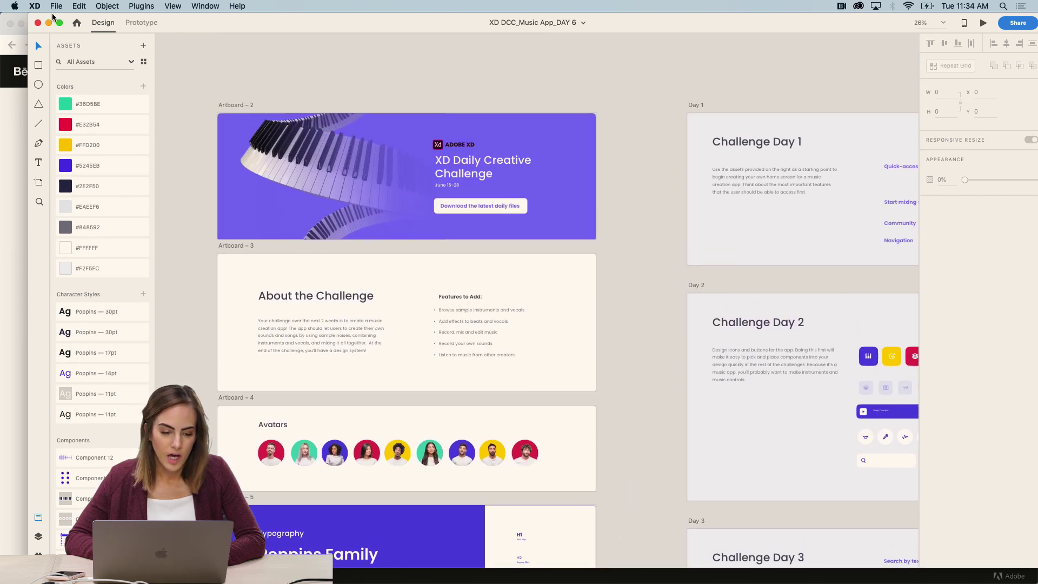
drag(25, 13, 0, 13)
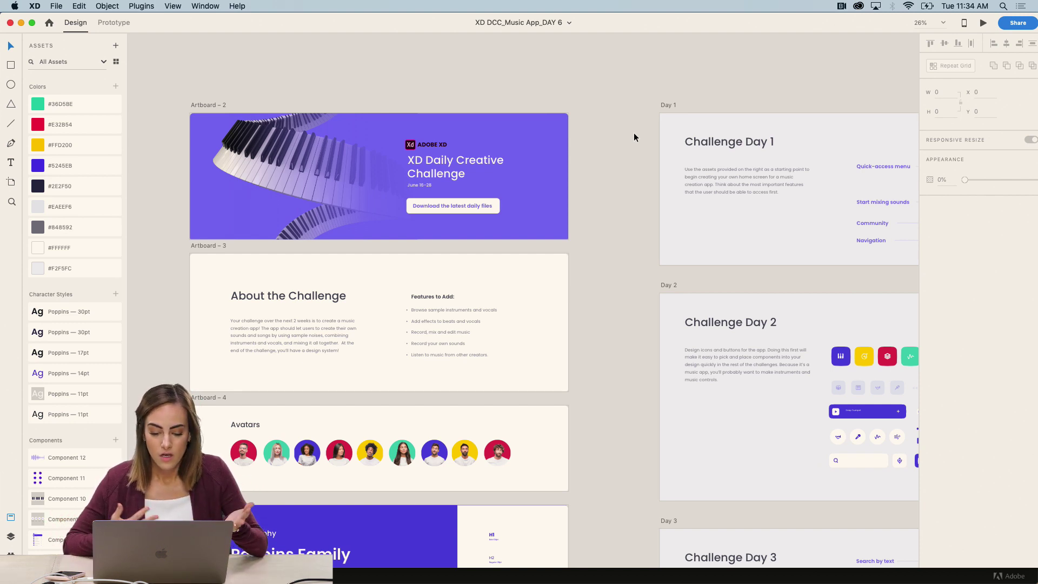
Step: Read the challenge description and the list of features to add on the About the Challenge artboard
scroll(635, 137, down, 3)
scroll(634, 138, left, 1)
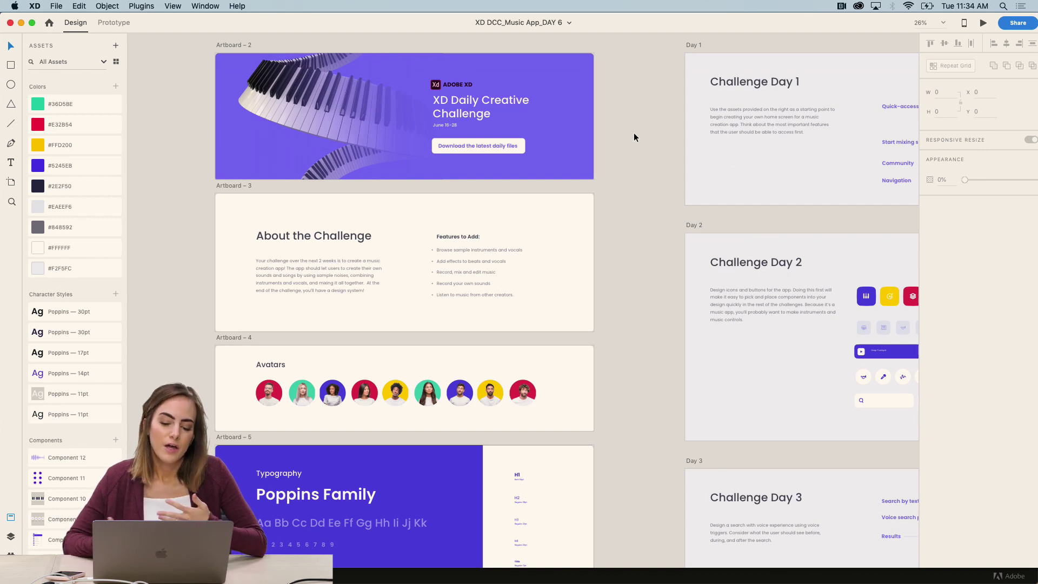
scroll(634, 138, down, 3)
scroll(634, 137, left, 1)
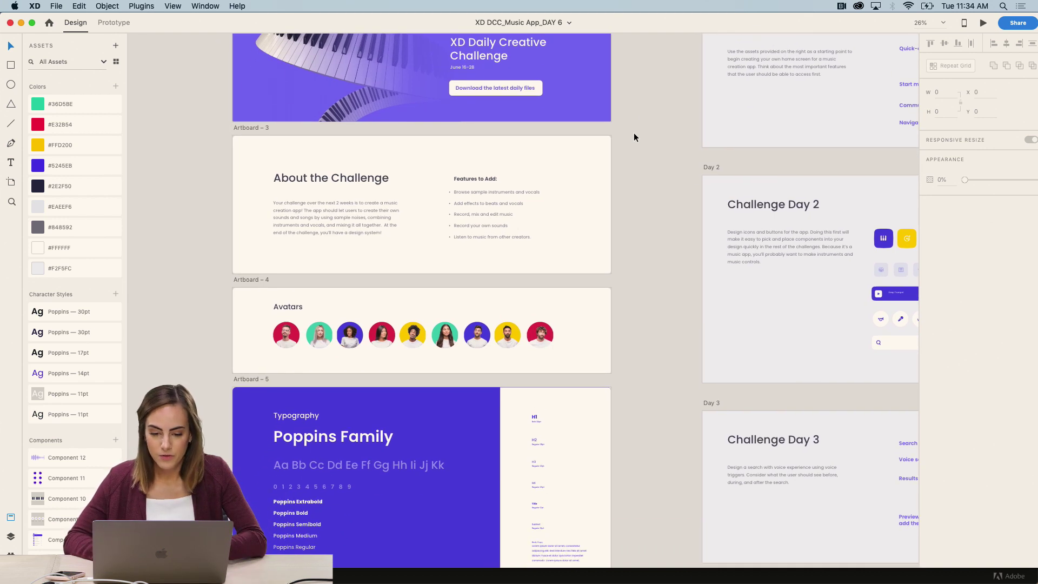
scroll(635, 137, up, 5)
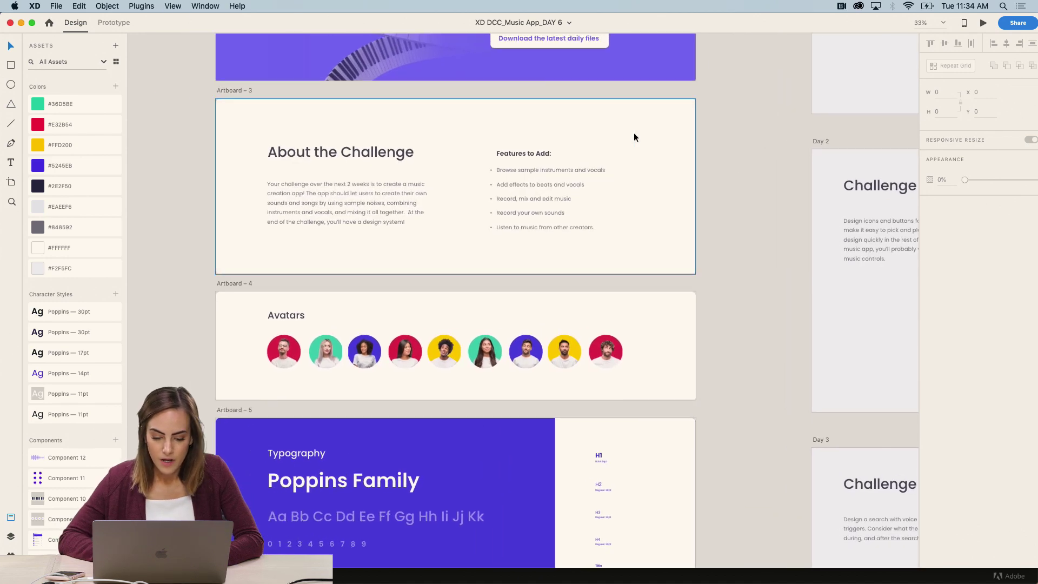
scroll(634, 137, up, 5)
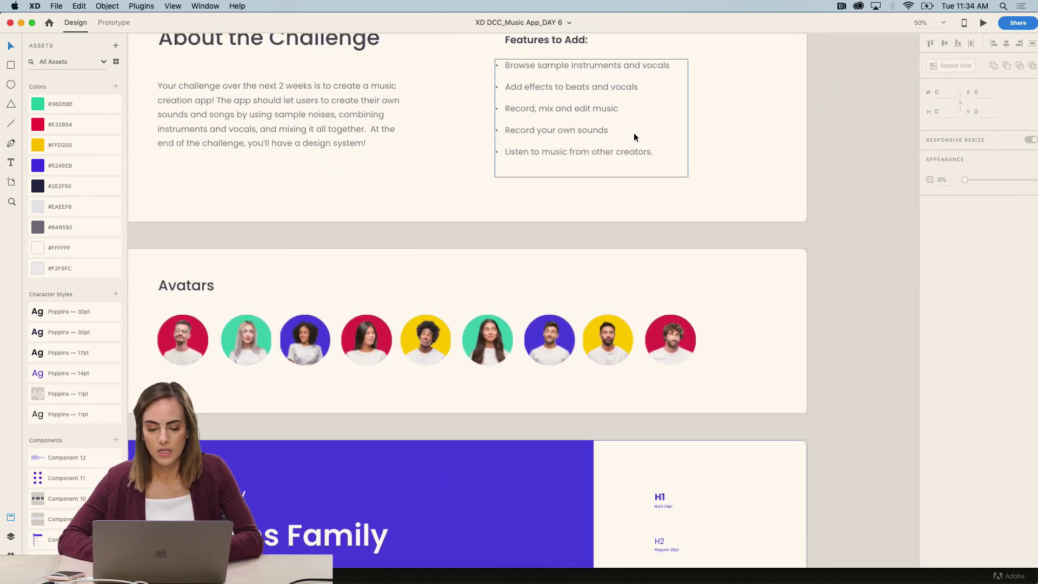
scroll(634, 137, up, 5)
scroll(635, 137, left, 2)
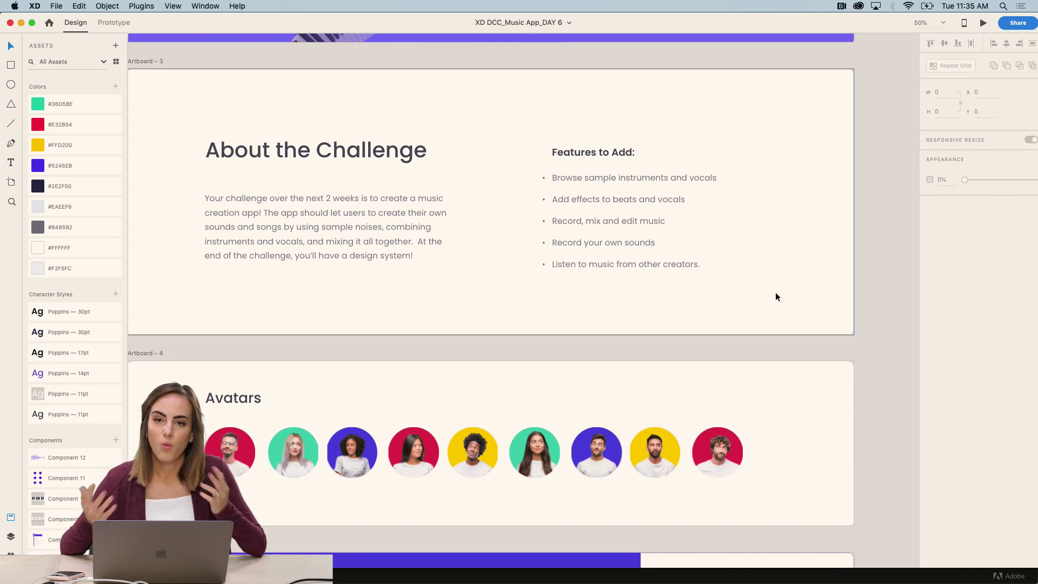
Step: Look through the avatars, typography, colors and iconography artboards of the style guide
scroll(775, 297, down, 5)
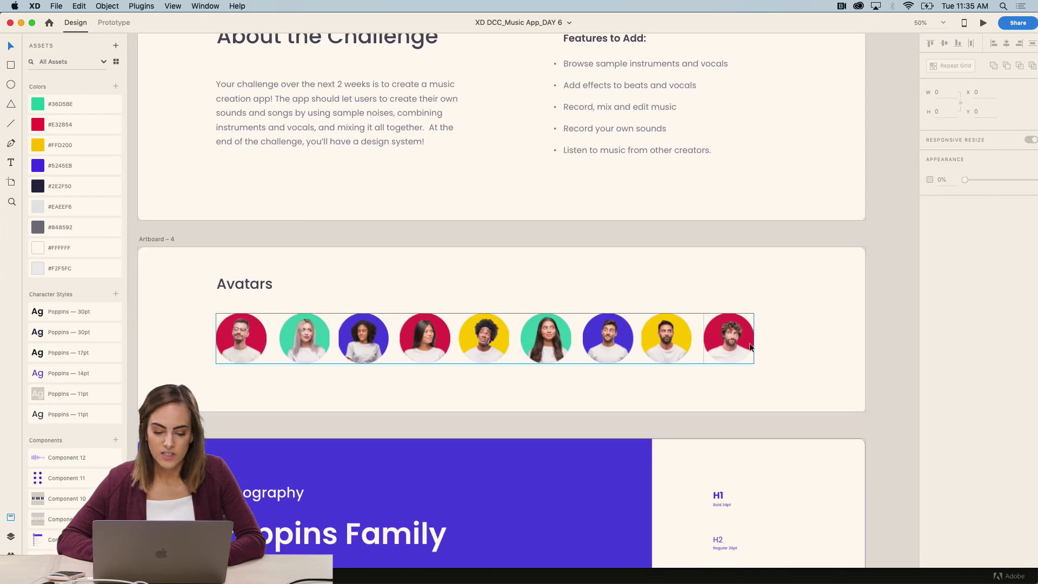
scroll(749, 346, down, 15)
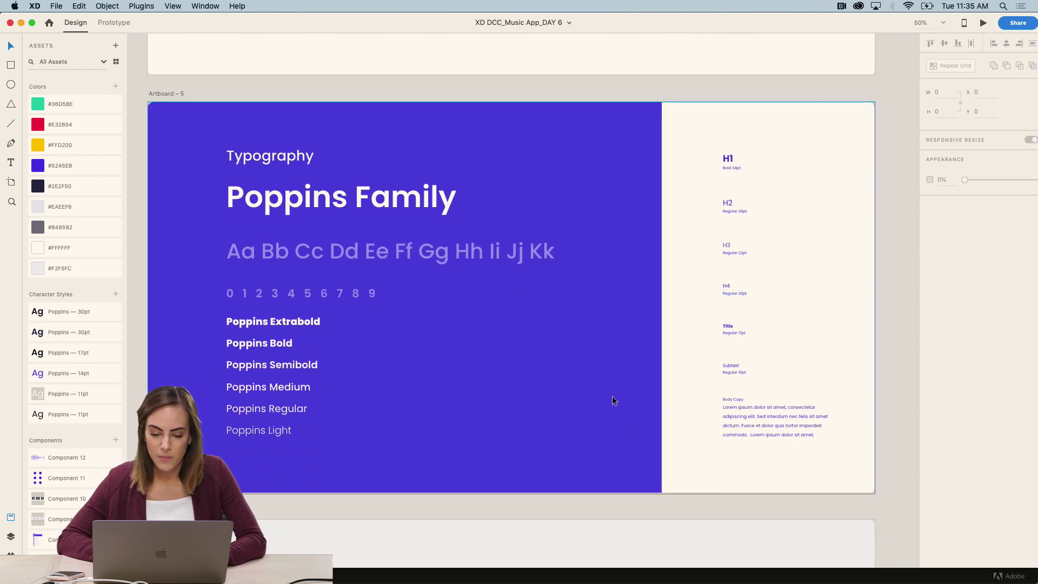
scroll(612, 397, down, 15)
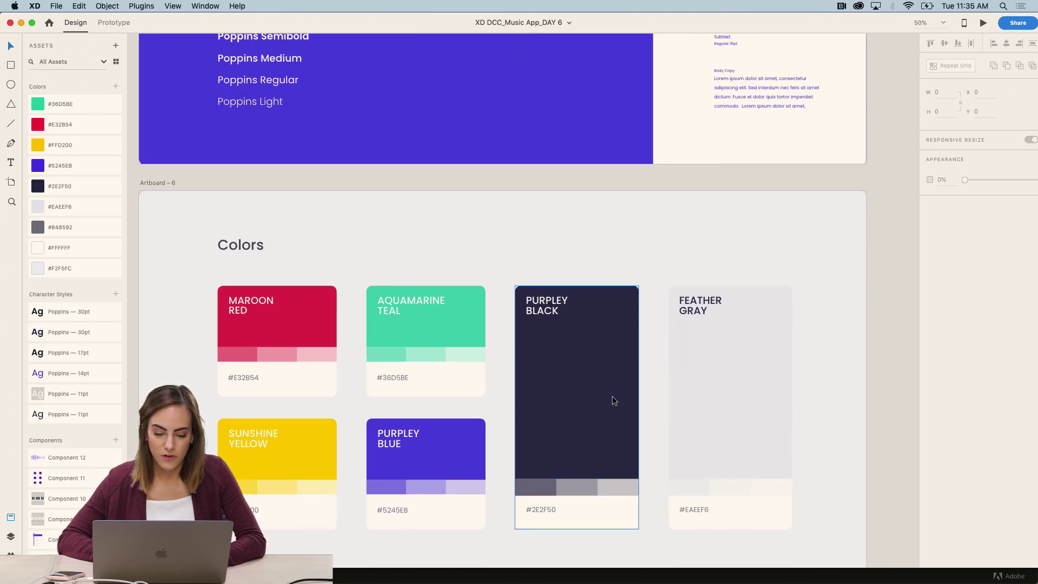
scroll(612, 396, down, 5)
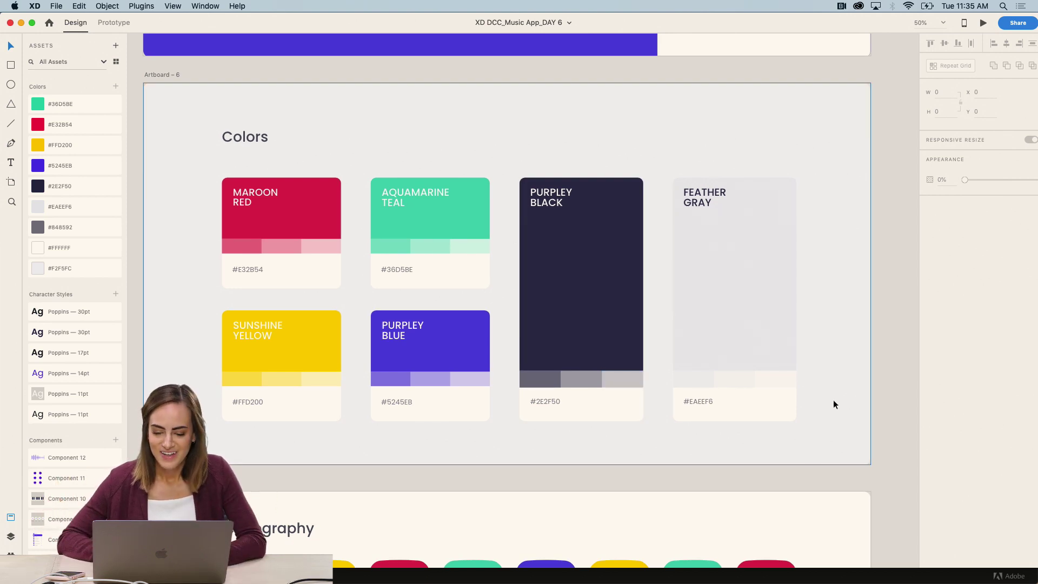
scroll(834, 403, down, 14)
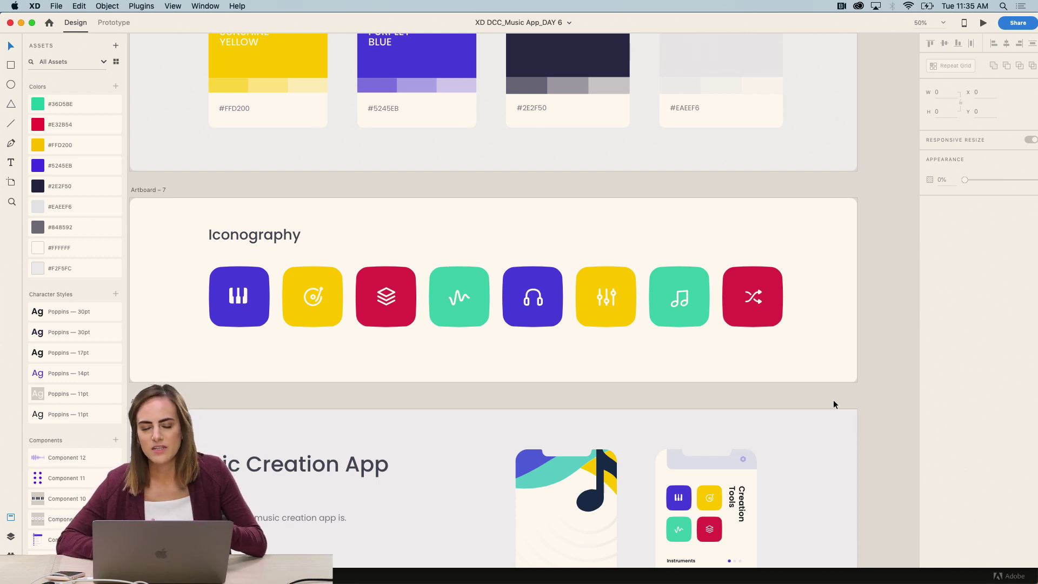
Step: Look past the logos and examine how the Design Systems artboard breaks the app into atoms, molecules, organisms and pages
scroll(832, 402, down, 3)
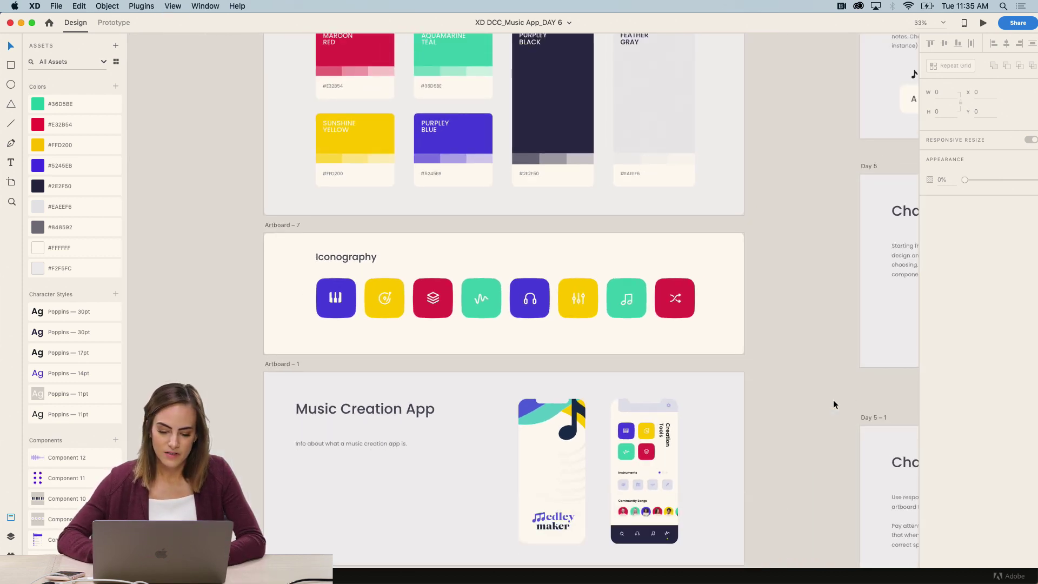
scroll(833, 402, down, 5)
scroll(833, 404, down, 10)
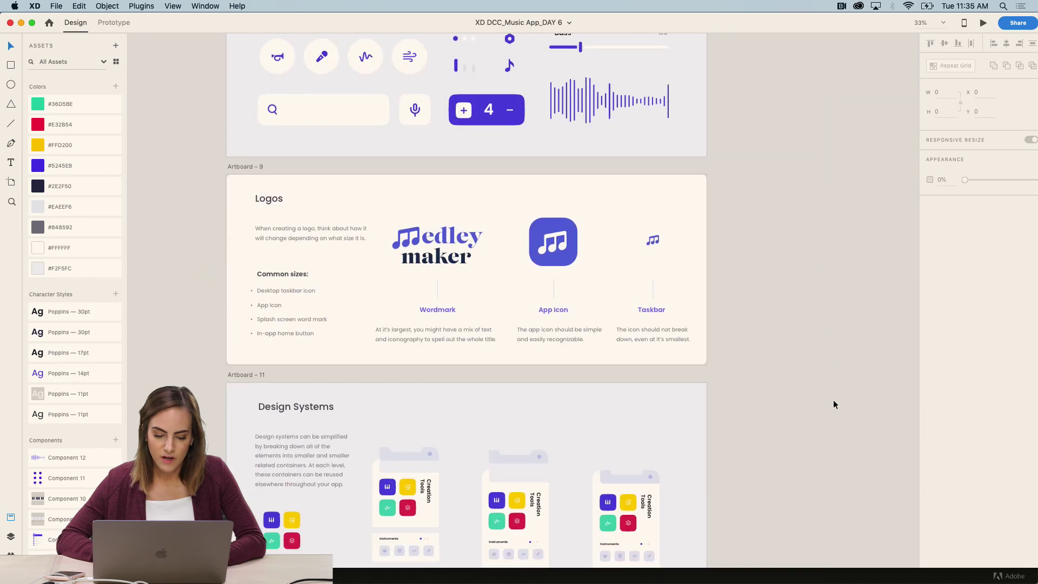
key(super+equal)
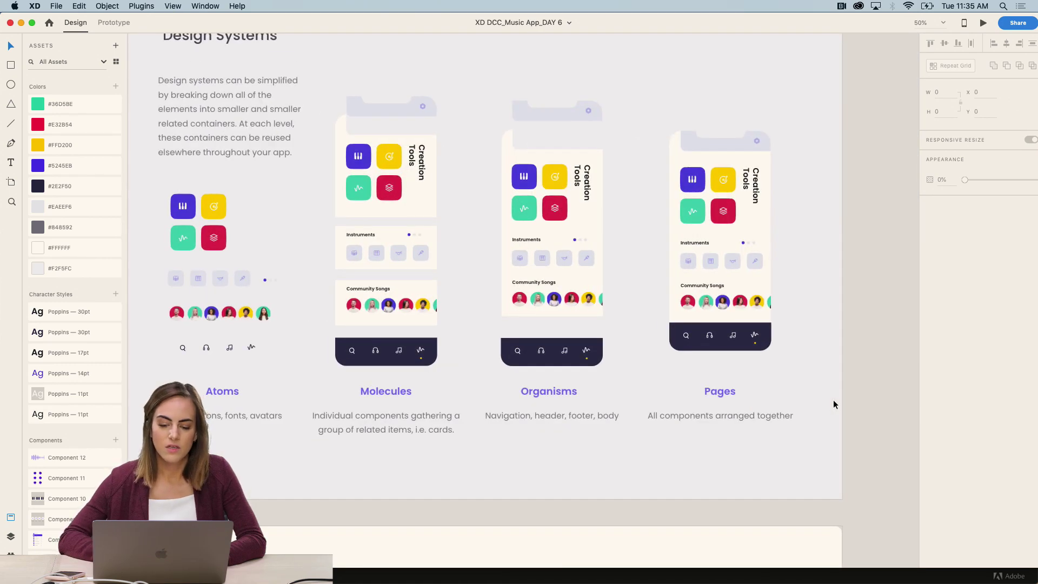
scroll(861, 389, up, 1)
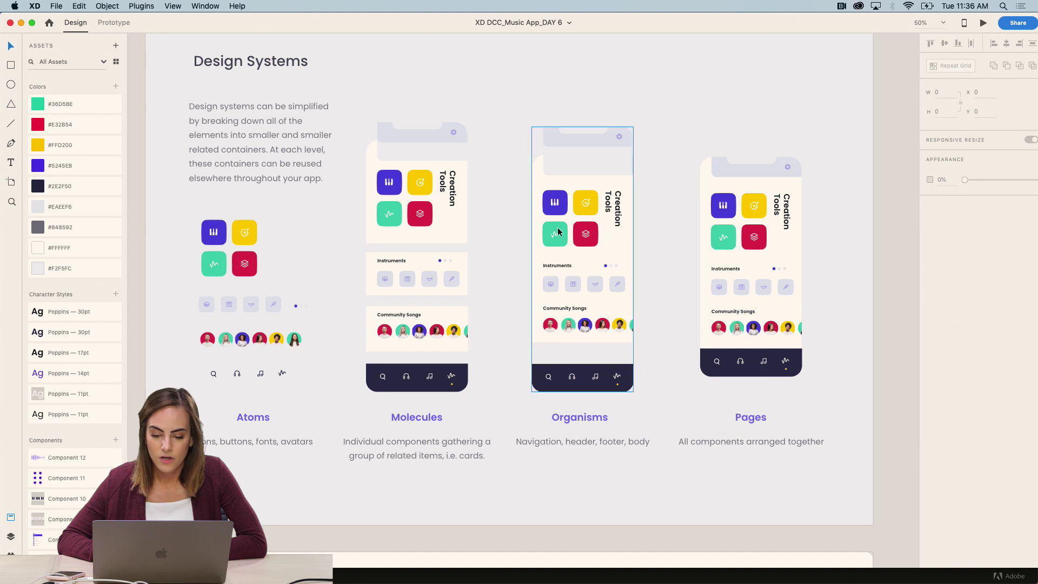
scroll(618, 210, left, 5)
scroll(618, 210, up, 1)
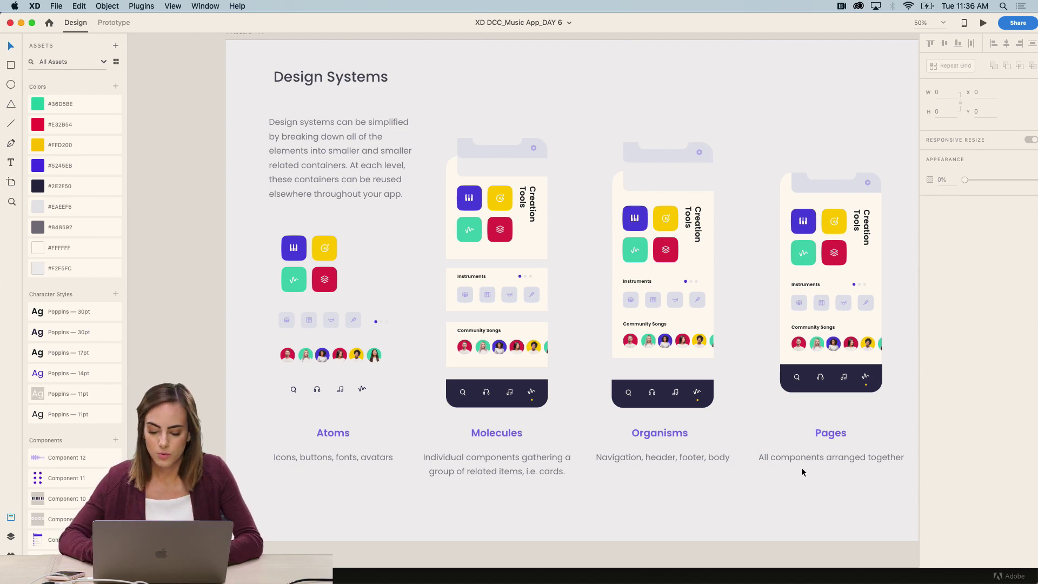
Step: Find the Challenge Day 6 artboard and read its instructions on responsive resize and grouping
key(super+minus)
key(super+minus)
key(super+minus)
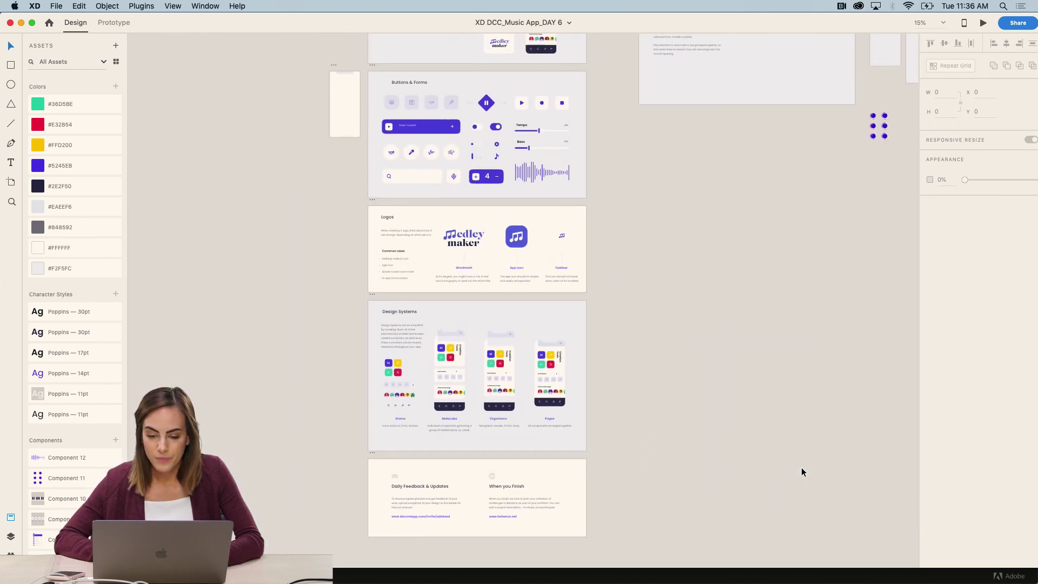
scroll(801, 472, up, 10)
scroll(801, 471, right, 6)
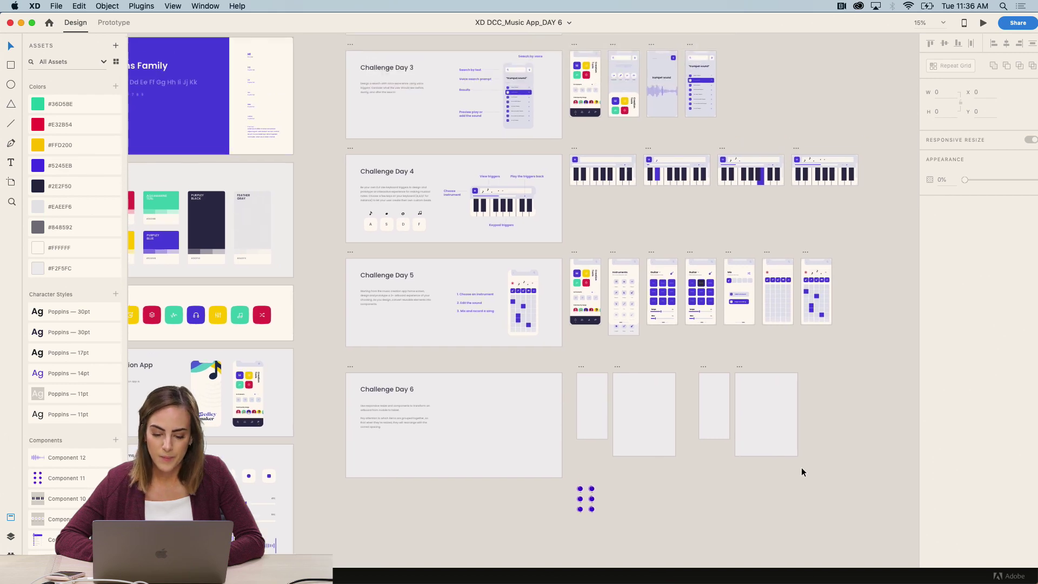
key(super+equal)
key(super+equal)
scroll(801, 472, down, 5)
scroll(801, 471, left, 4)
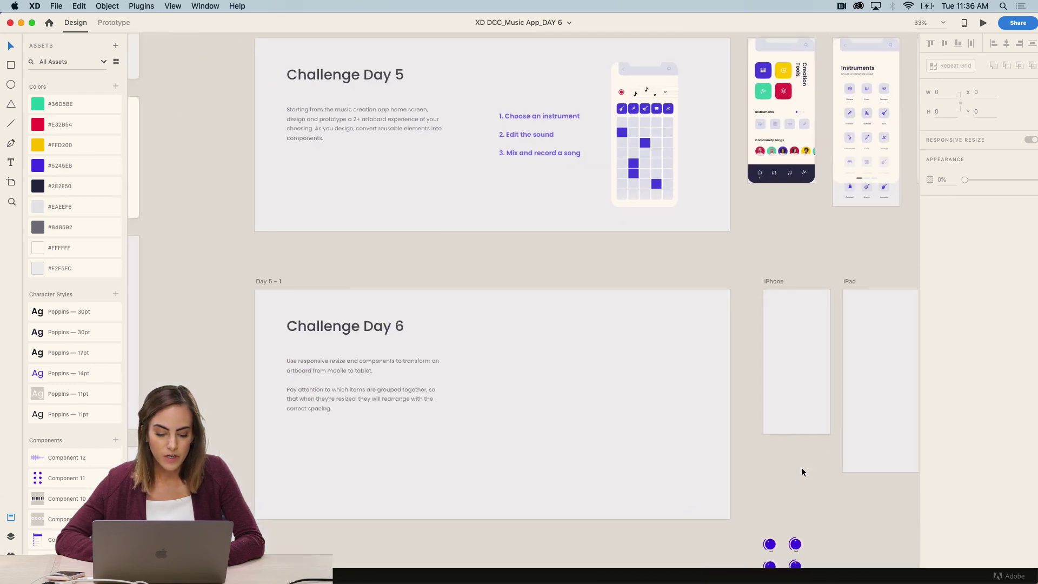
scroll(801, 471, down, 4)
scroll(801, 472, left, 2)
key(super+equal)
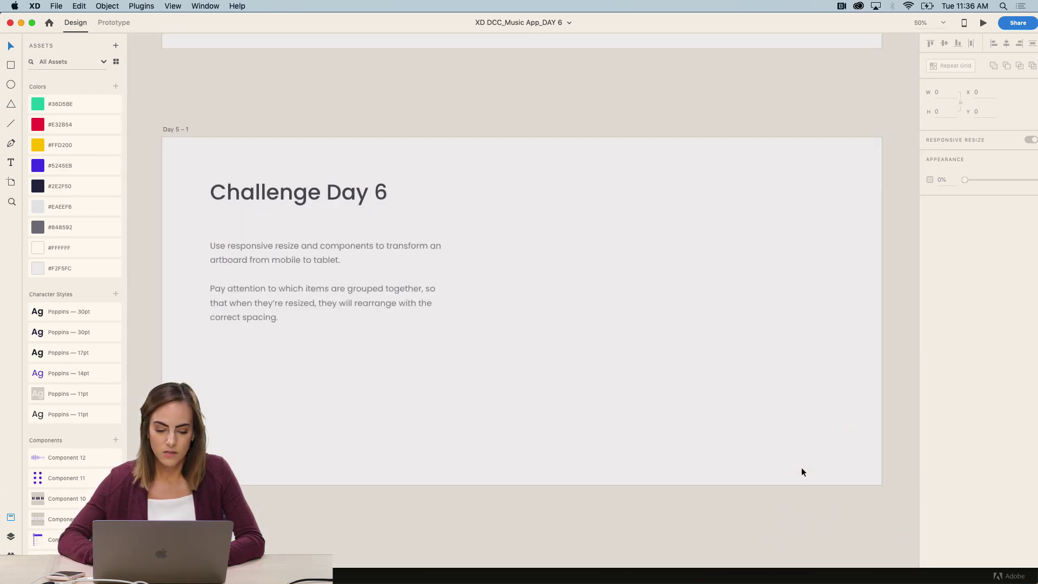
scroll(801, 467, up, 2)
scroll(801, 467, left, 5)
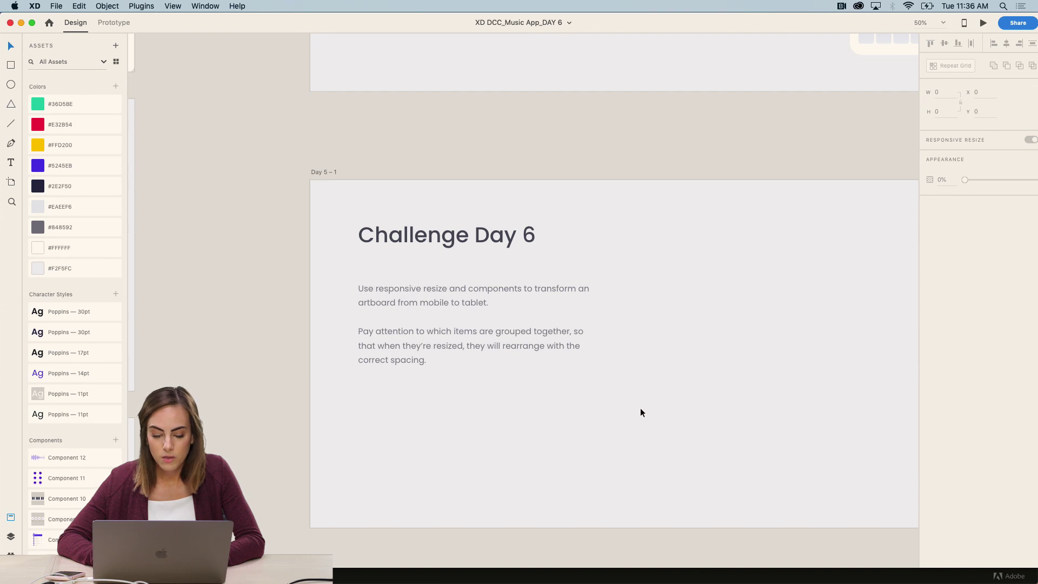
Step: Inspect the blank iPhone and iPad artboards prepared beside the Challenge Day 6 brief
key(super+minus)
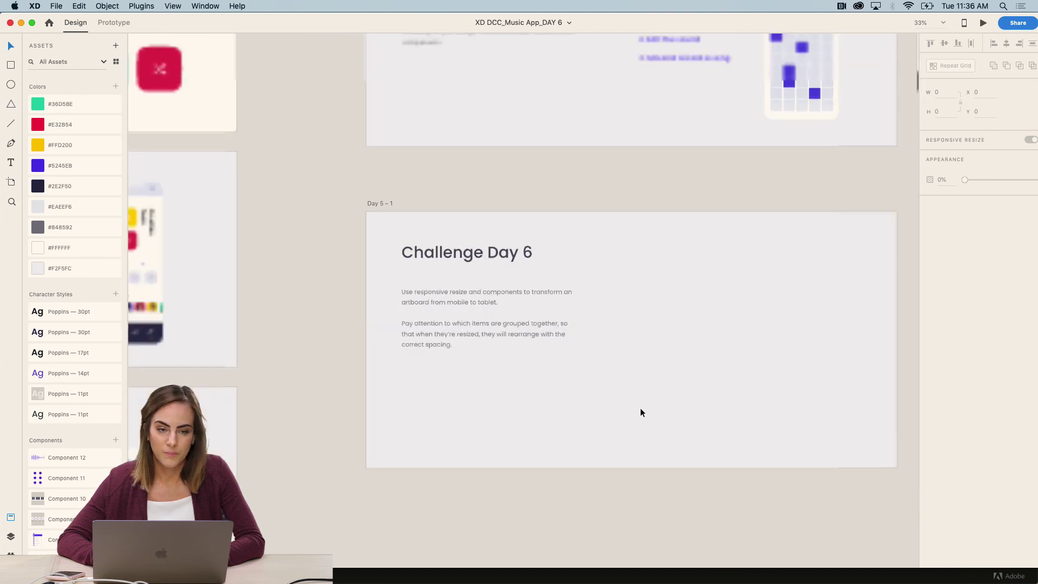
scroll(640, 407, right, 10)
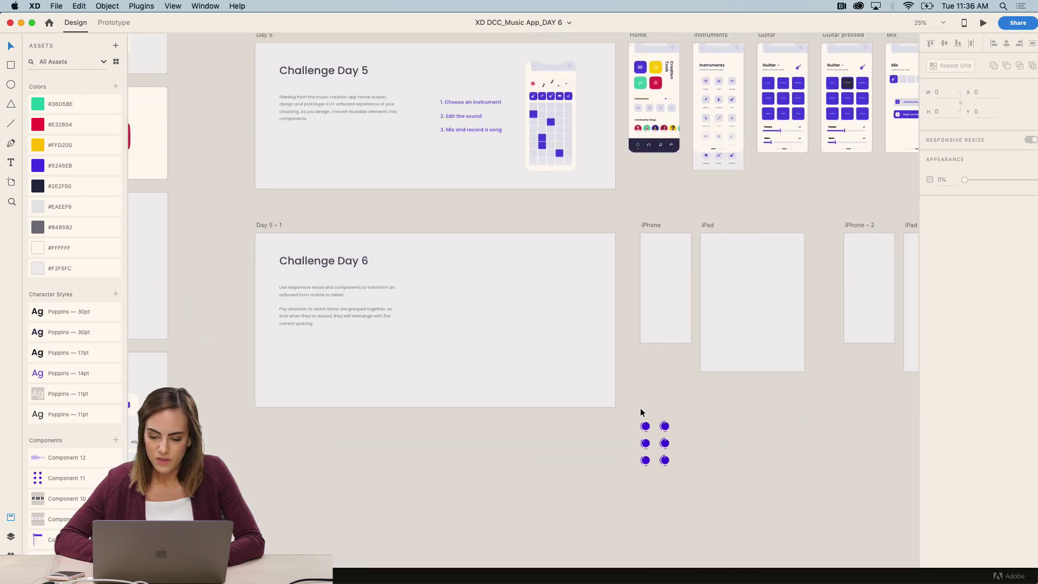
key(super+equal)
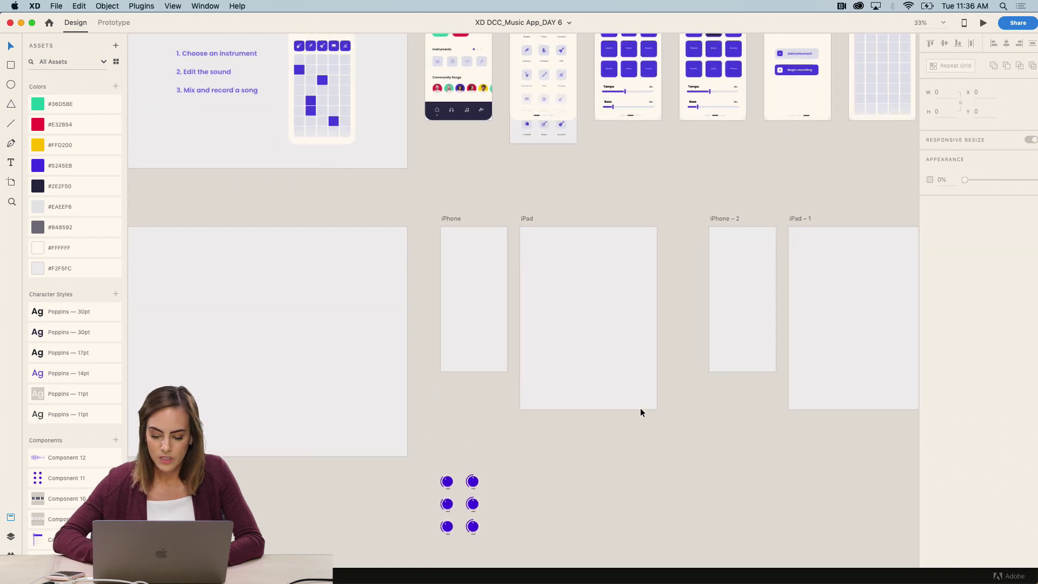
key(super+equal)
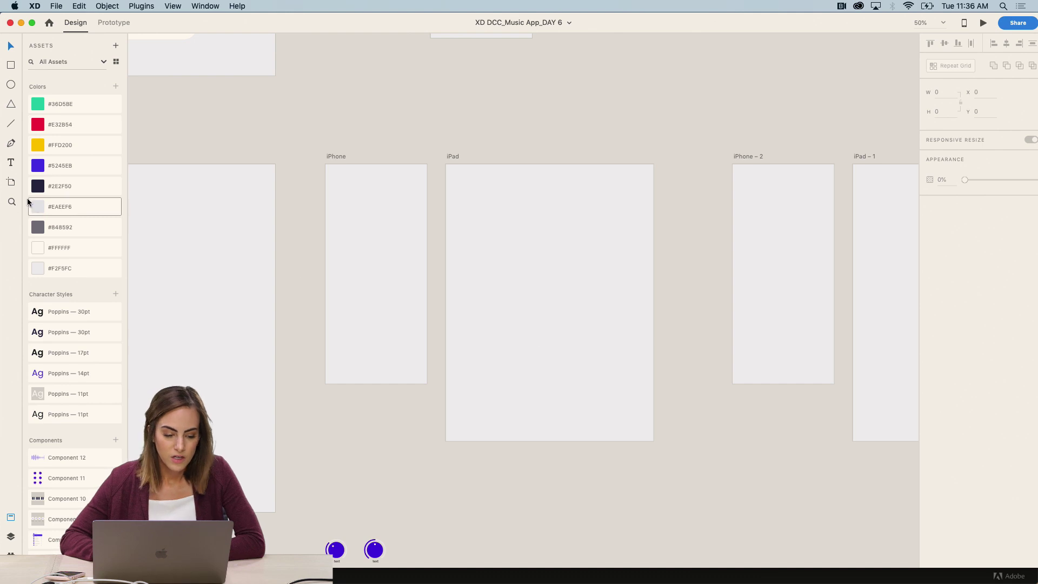
Step: Add a preset 768 × 1024 iPad artboard beside the blank ones and delete it again
click(12, 182)
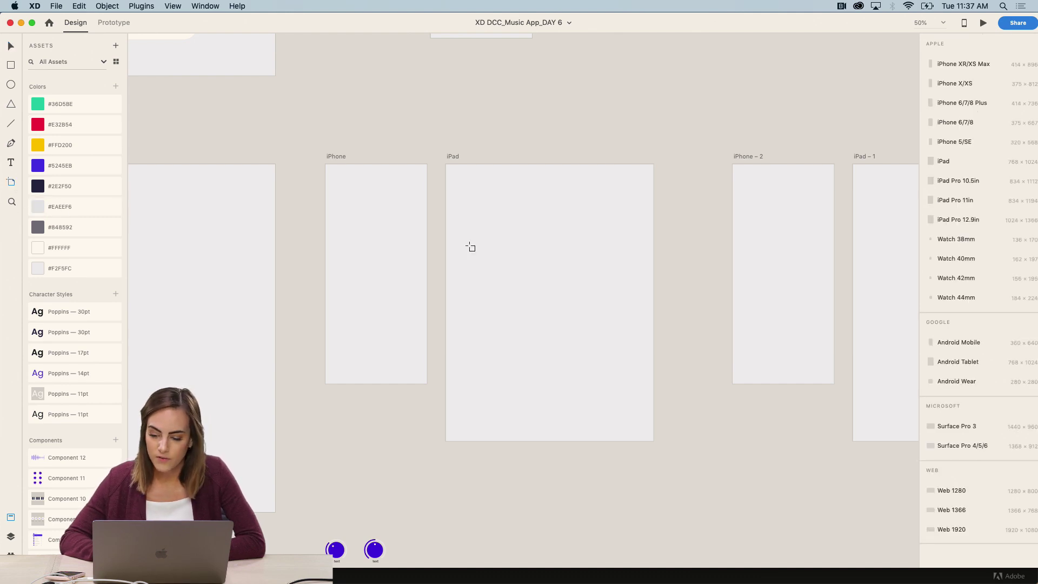
scroll(468, 245, right, 2)
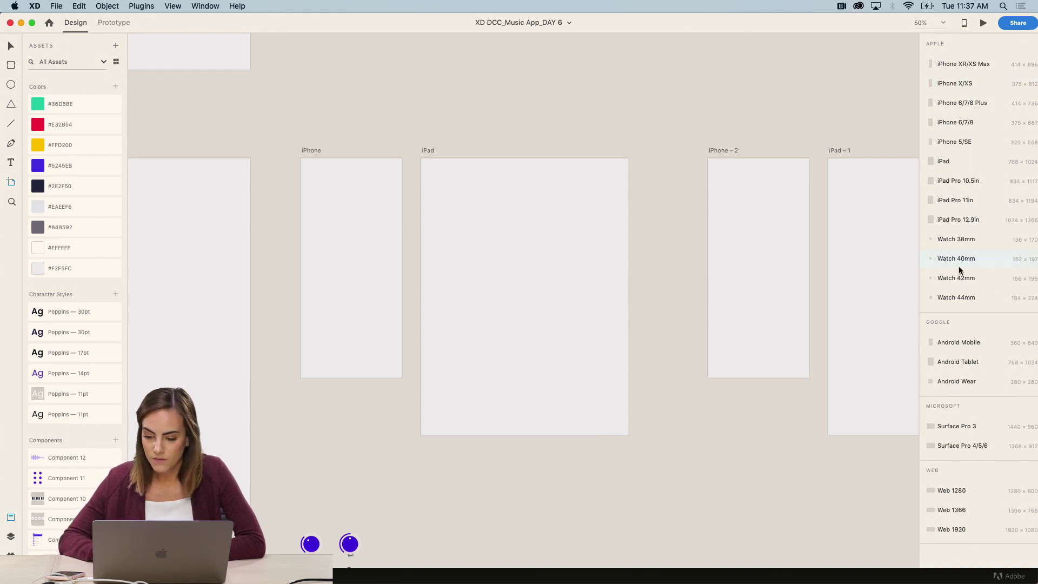
click(947, 164)
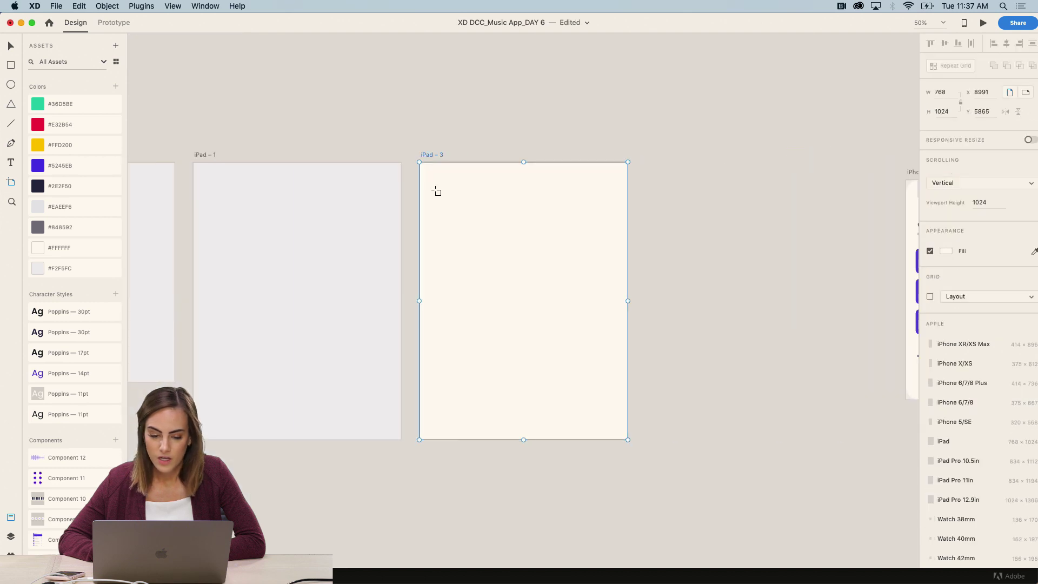
key(v)
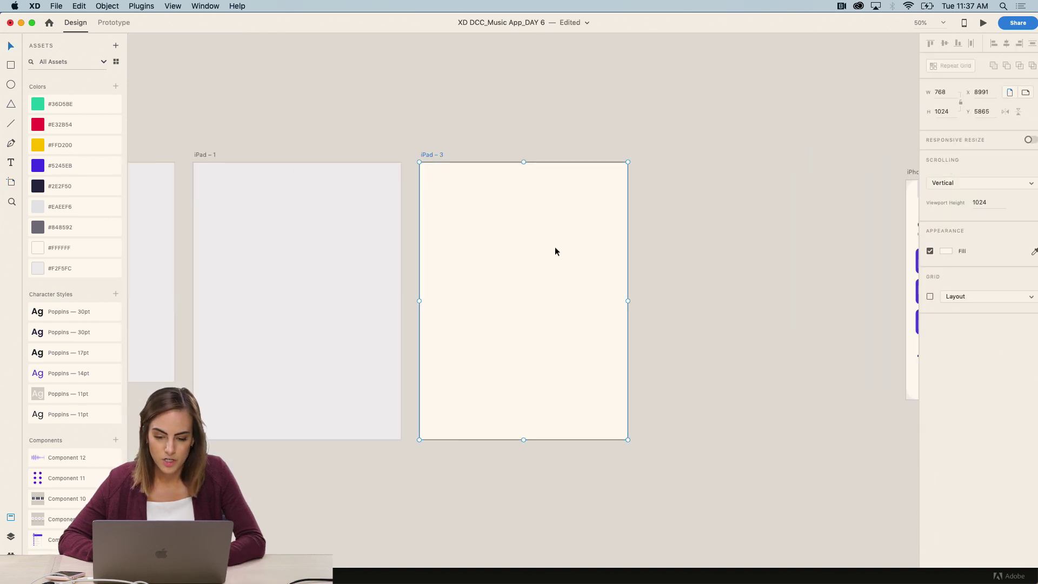
key(Delete)
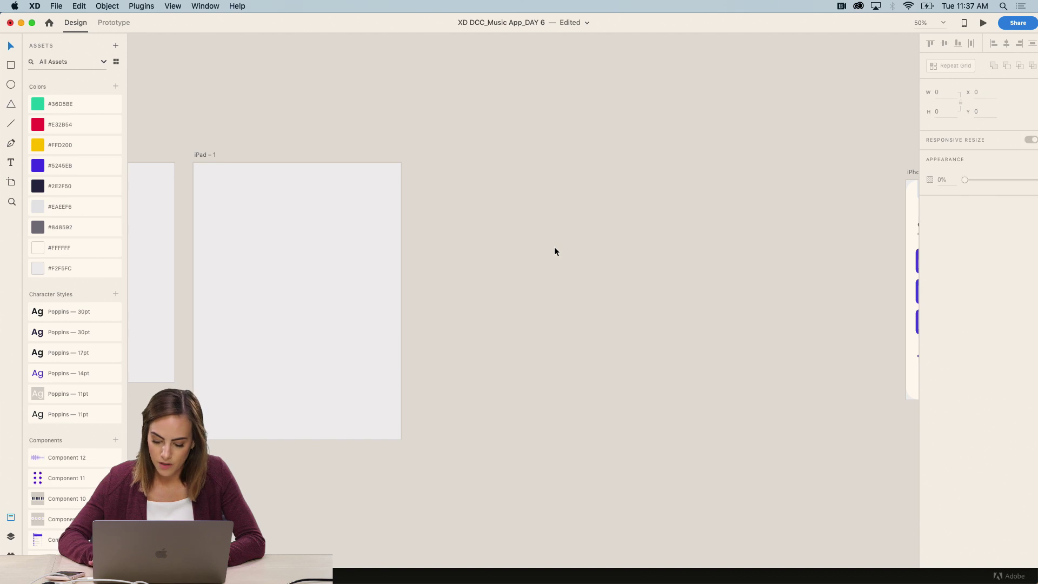
Step: Copy the whole contents of the Guitar screen into the blank iPhone artboard
scroll(555, 251, down, 3)
scroll(554, 252, left, 5)
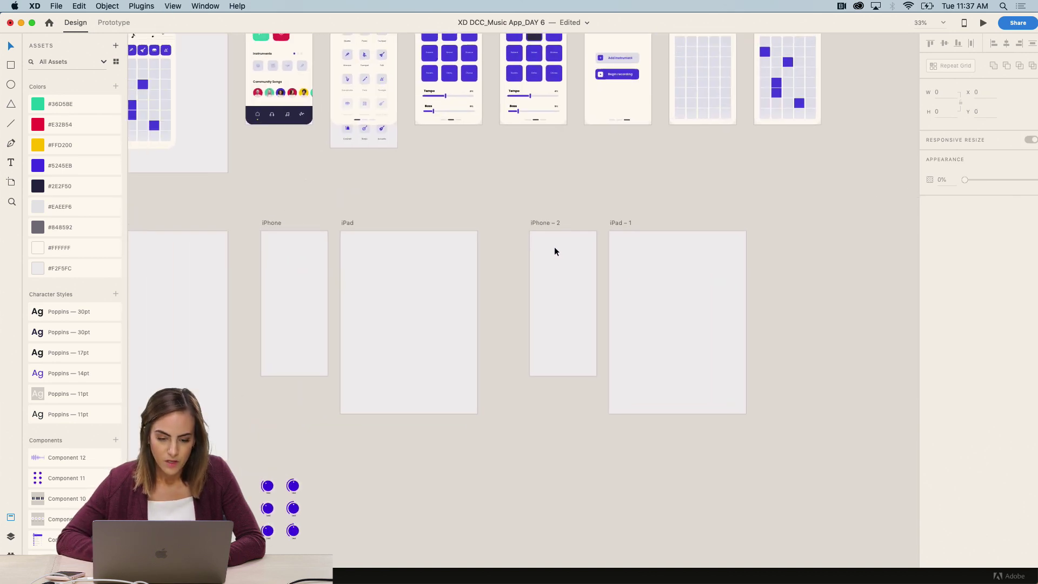
scroll(554, 252, up, 5)
scroll(554, 251, left, 3)
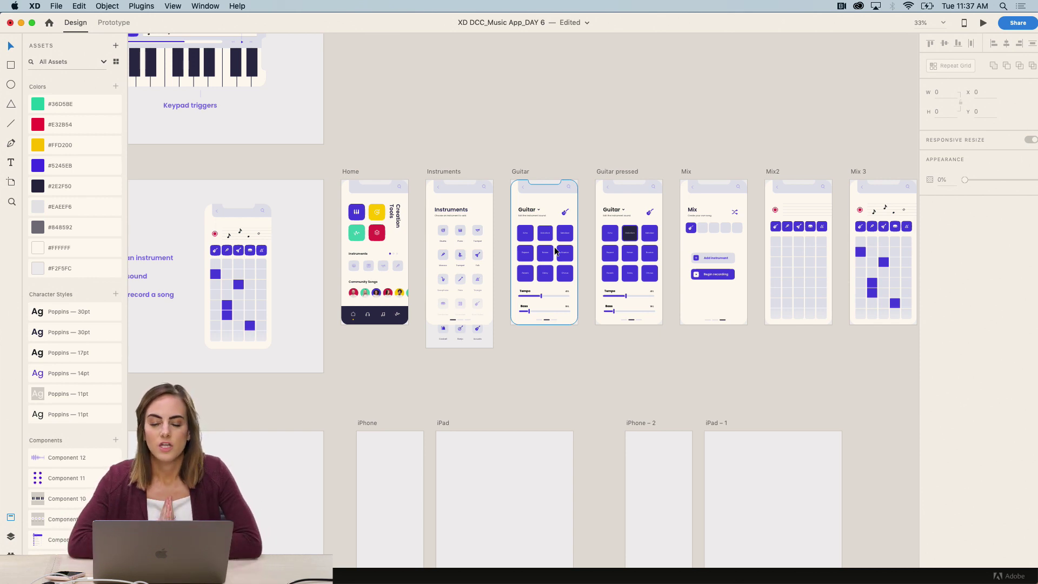
scroll(554, 246, up, 5)
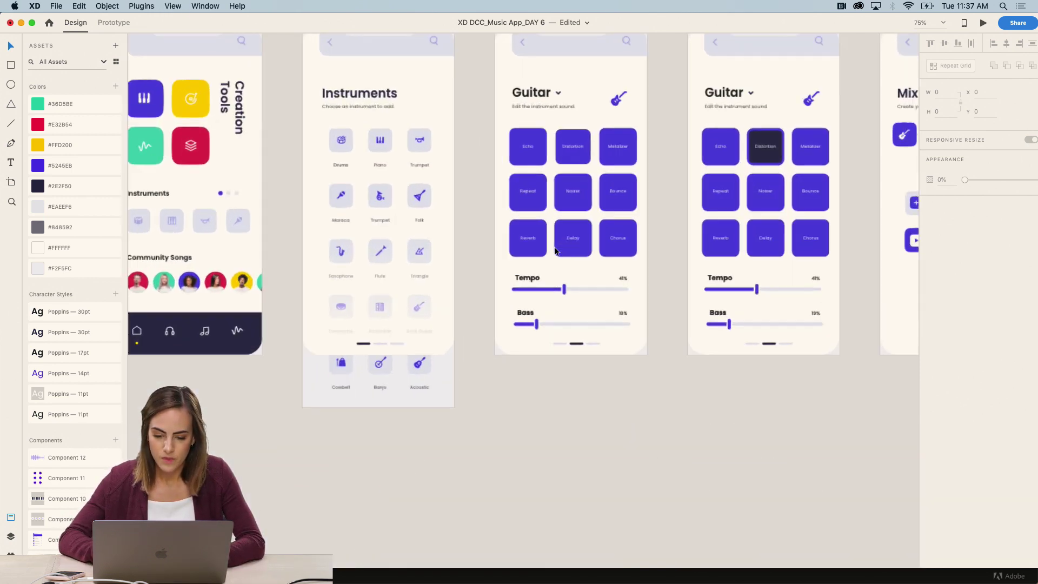
drag(634, 470, 478, 128)
scroll(478, 129, down, 5)
scroll(479, 129, down, 3)
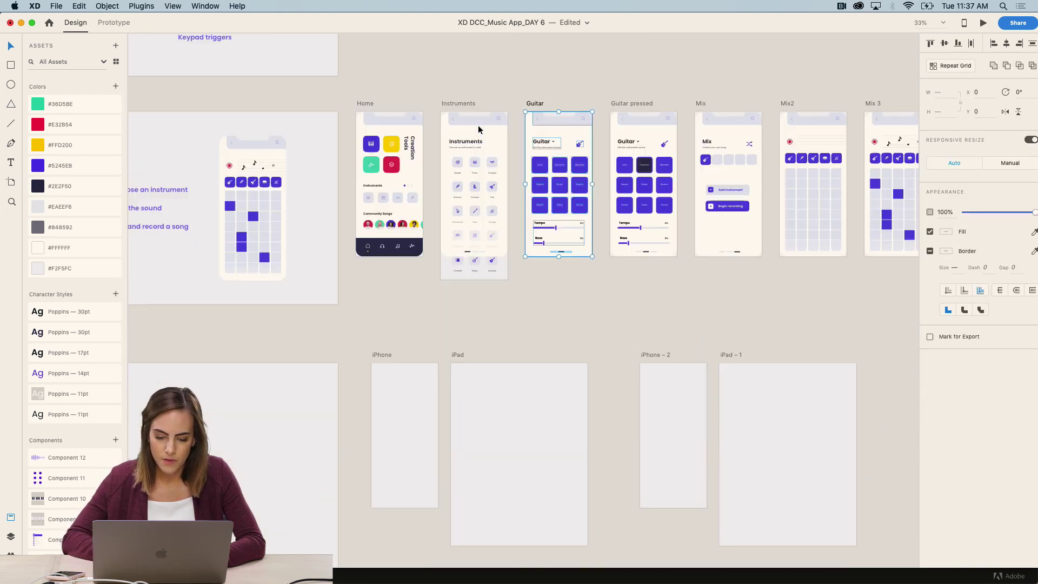
click(420, 385)
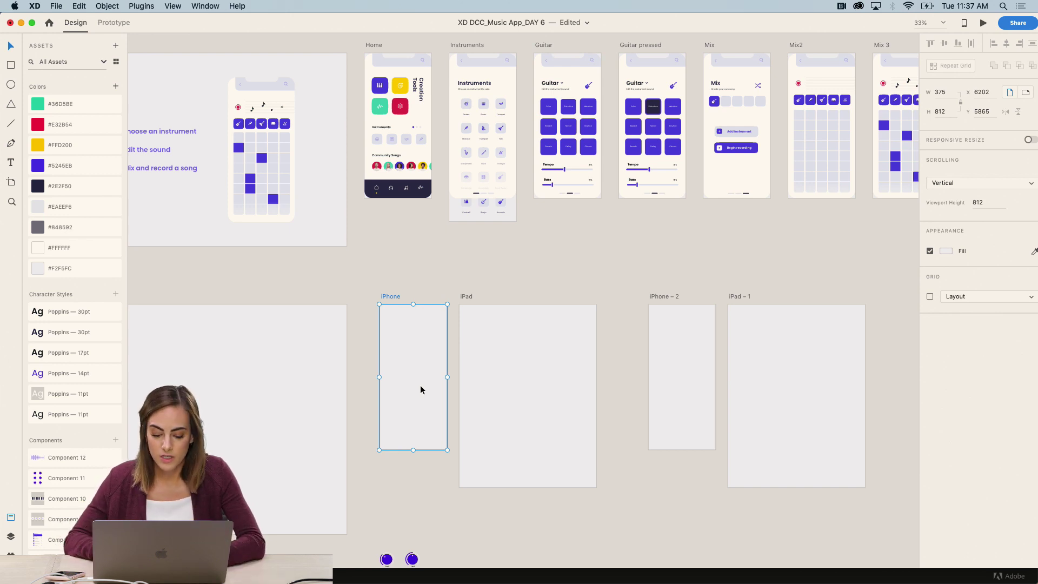
key(super+v)
scroll(420, 389, up, 5)
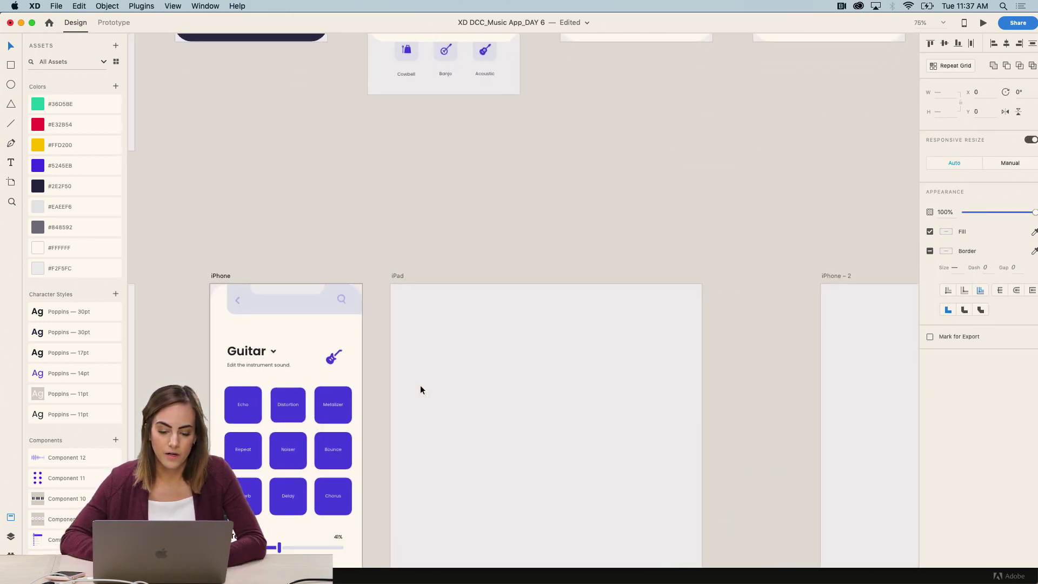
Step: Copy the Guitar design from the iPhone artboard into the blank iPad artboard beside it
scroll(420, 385, down, 6)
scroll(420, 385, left, 3)
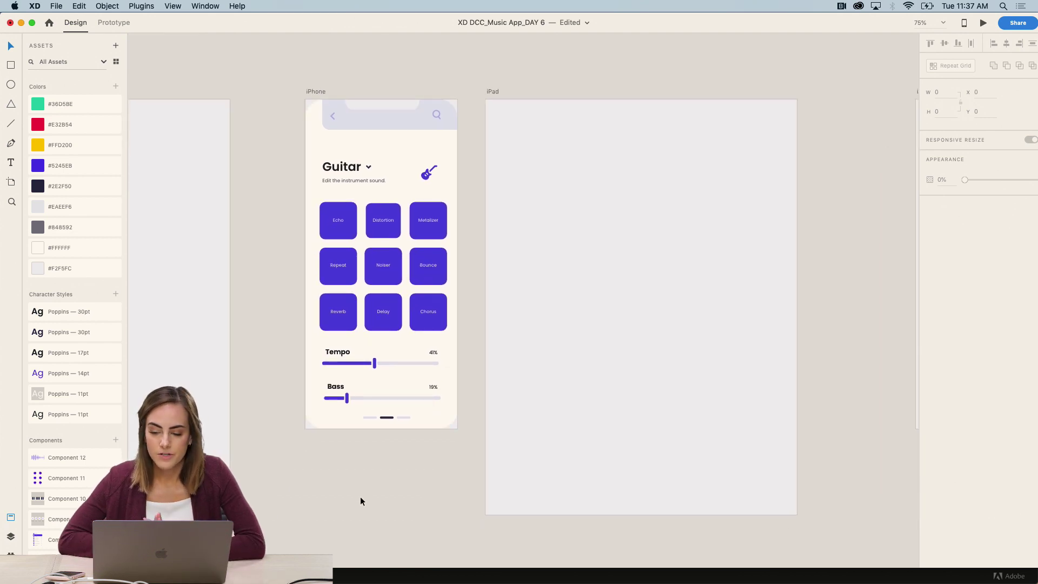
scroll(361, 498, right, 2)
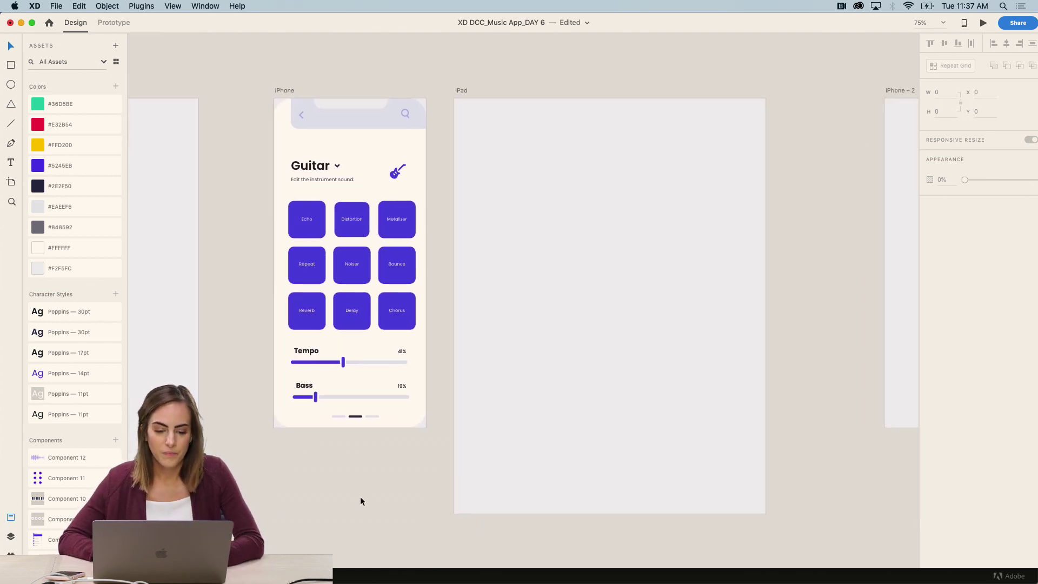
click(365, 179)
drag(443, 446, 276, 100)
key(super+c)
click(530, 233)
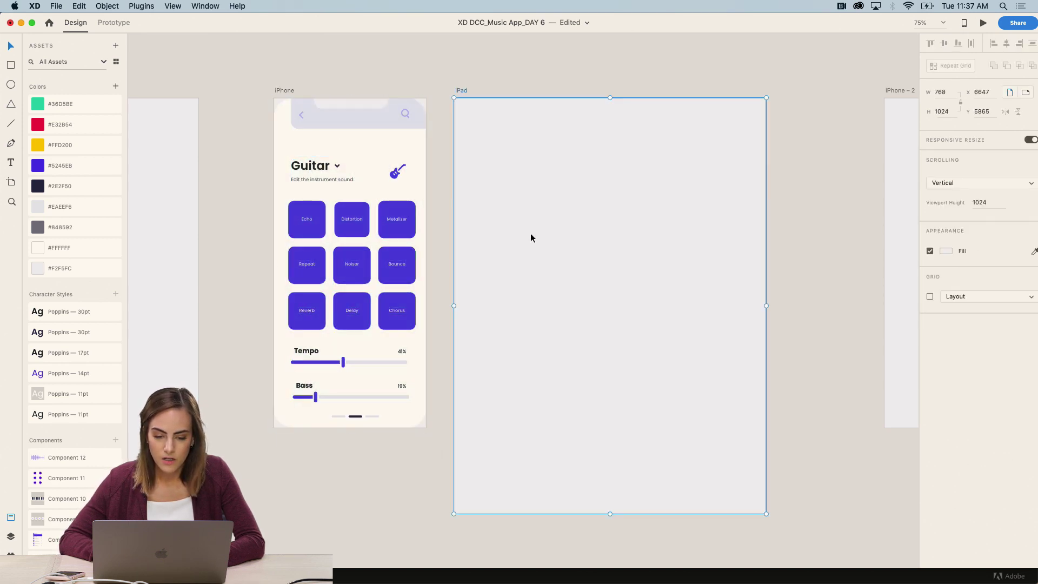
key(super+v)
scroll(695, 69, right, 3)
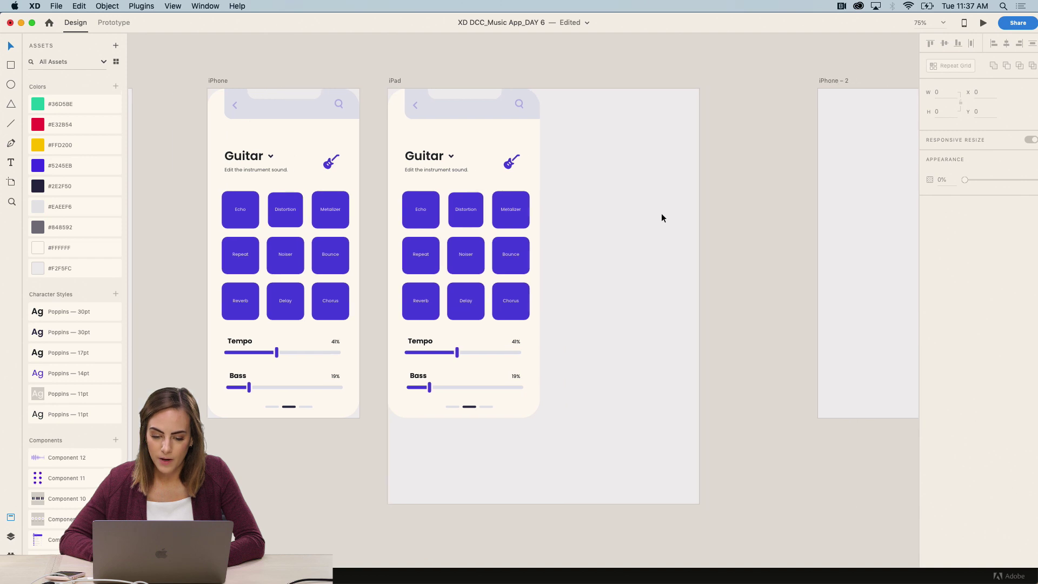
Step: Try stretching the pasted Guitar design to the full 768 × 1024 iPad artboard with automatic responsive resize, and undo it
drag(605, 451, 373, 100)
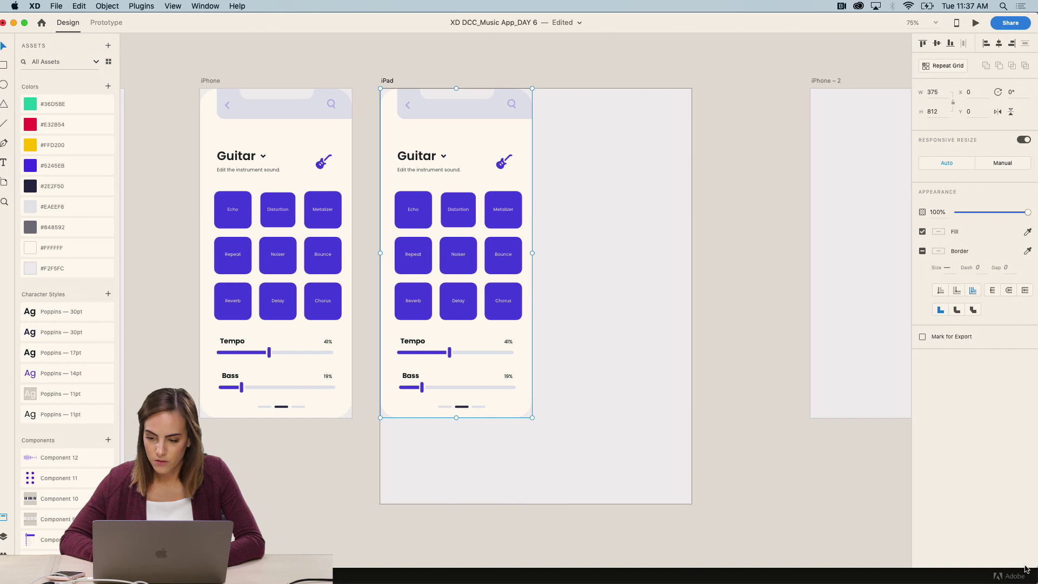
click(1021, 140)
click(1021, 141)
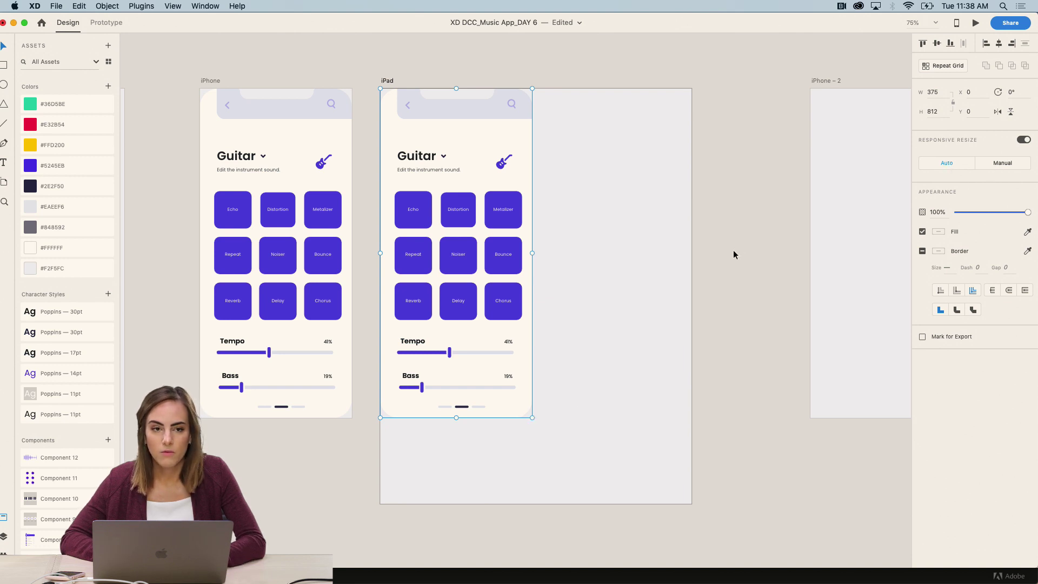
drag(532, 417, 688, 503)
click(726, 502)
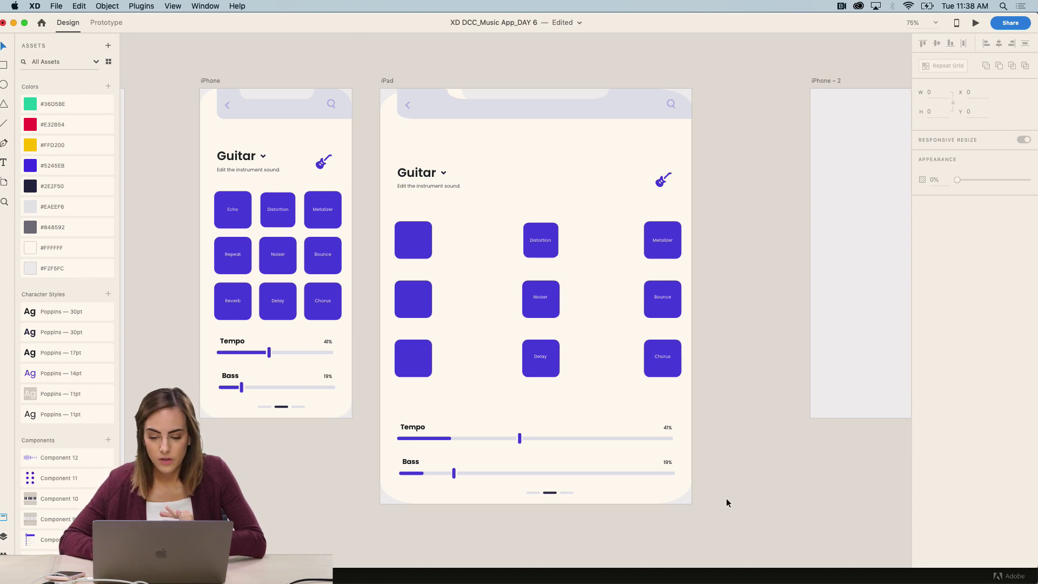
drag(725, 498, 654, 439)
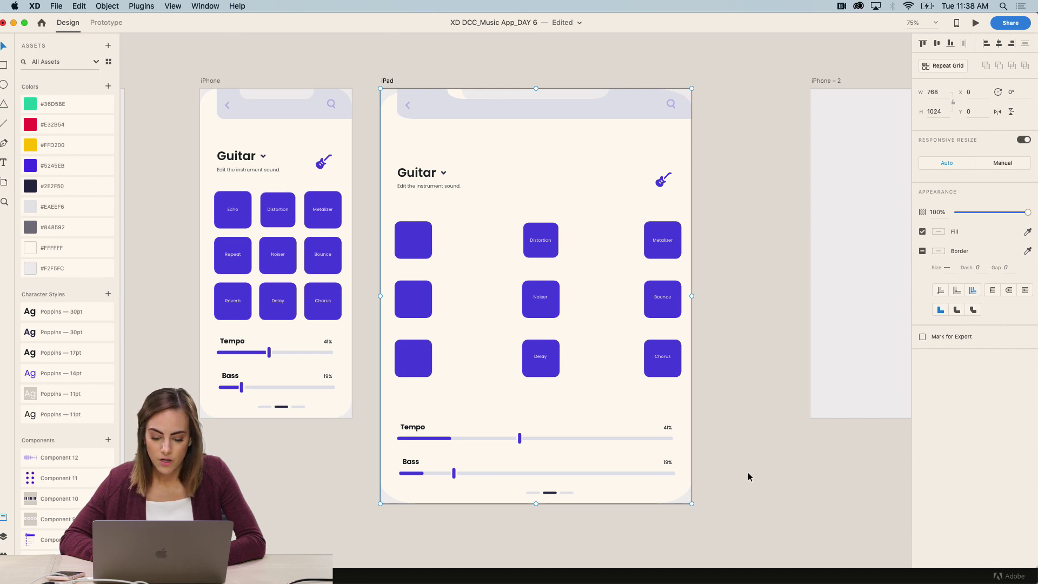
key(super+z)
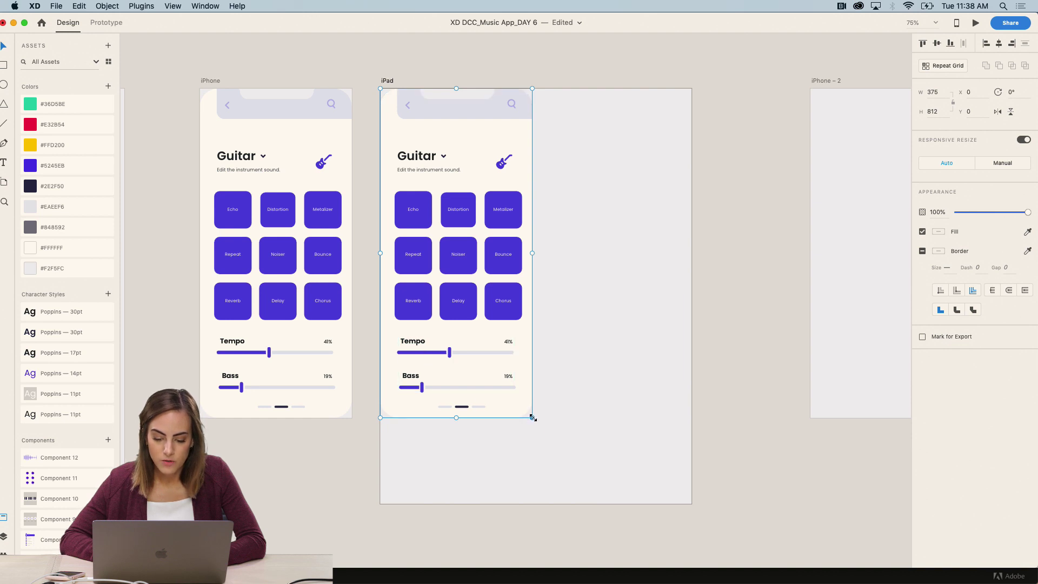
drag(532, 417, 691, 503)
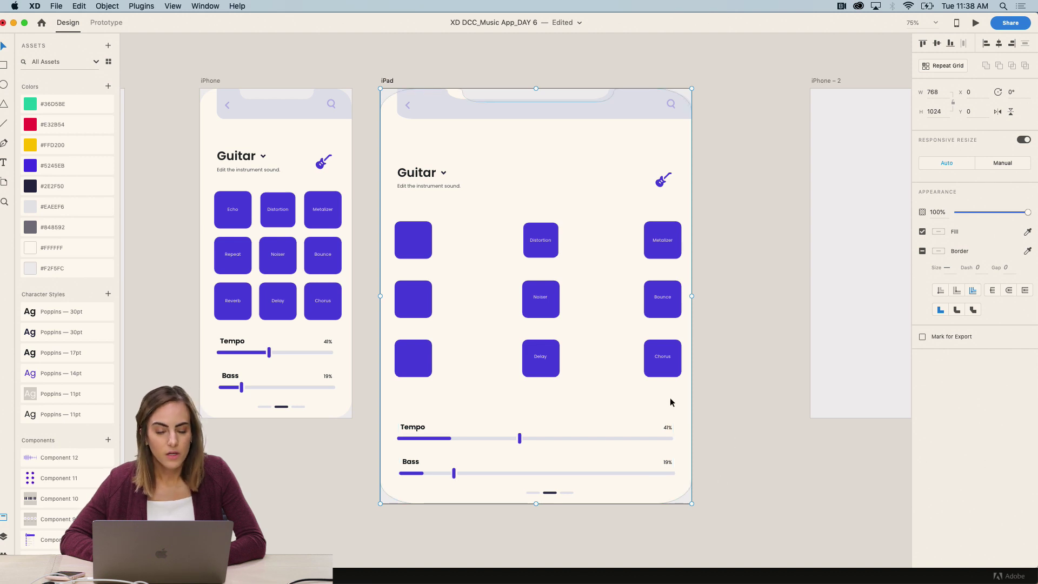
key(super+z)
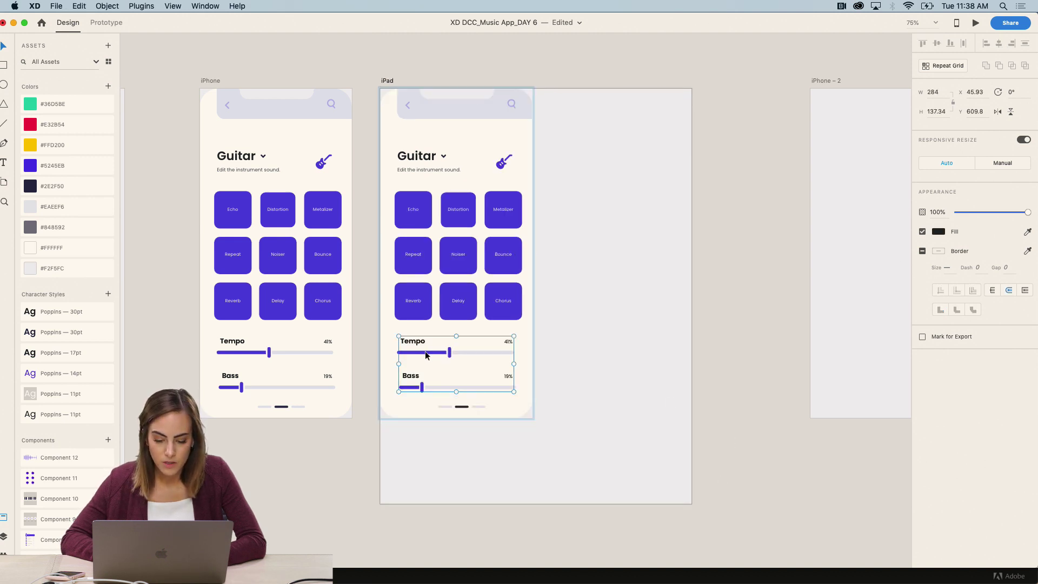
Step: Switch the purple Tempo and Bass slider bars on the iPad artboard to manual responsive resize, pinned left and bottom with fixed height and flexible width
double_click(426, 355)
click(425, 354)
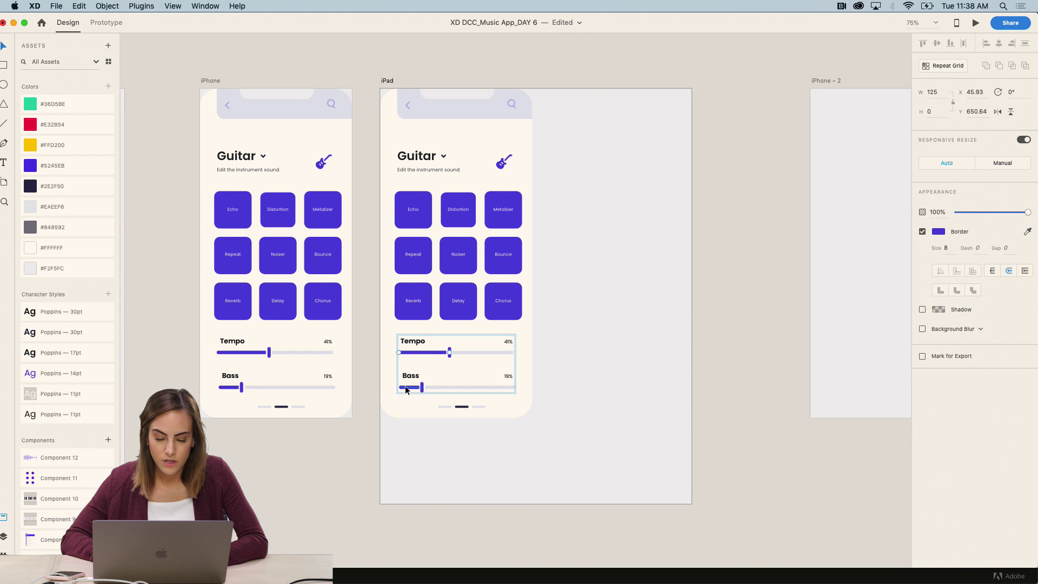
shift+click(406, 388)
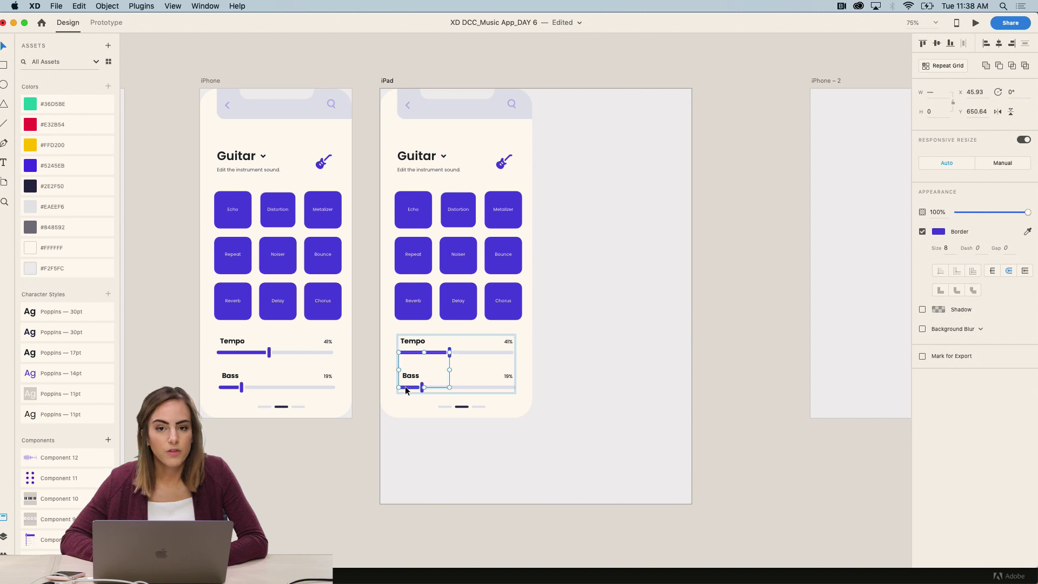
click(1002, 164)
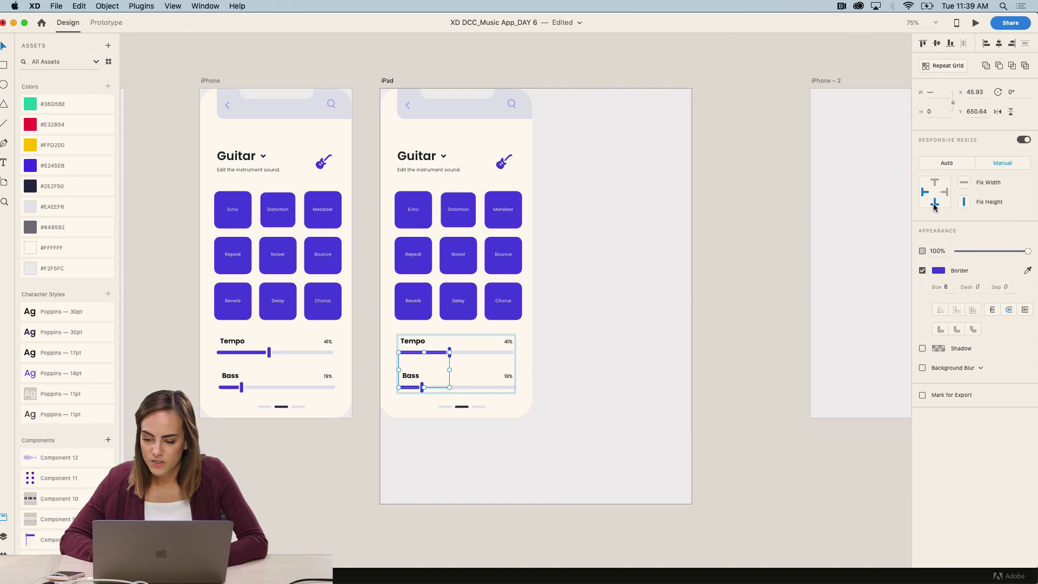
Step: Resize the Guitar design to 768 × 1024 so it fills the iPad artboard
click(471, 140)
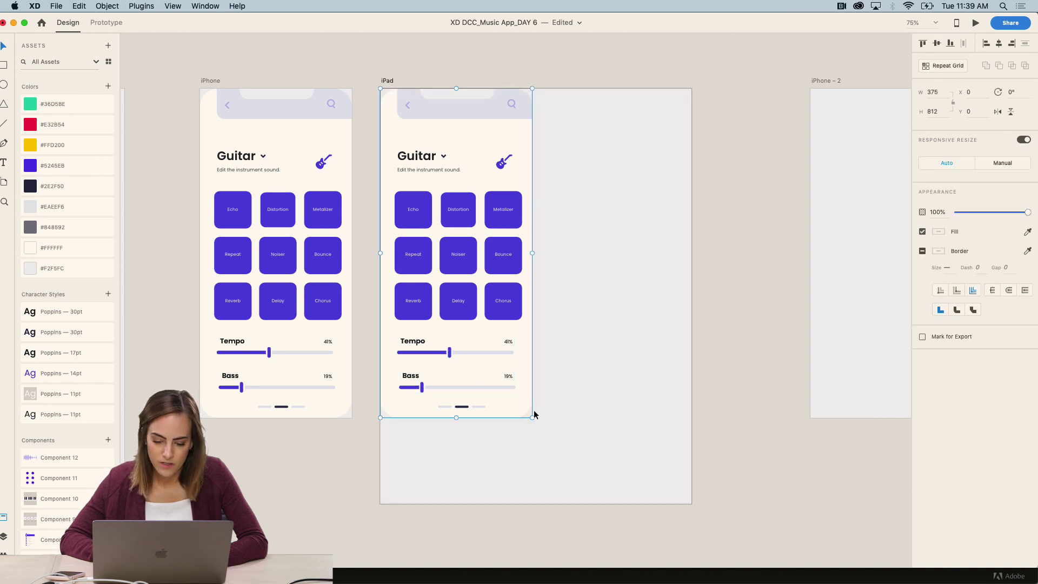
drag(532, 416, 692, 503)
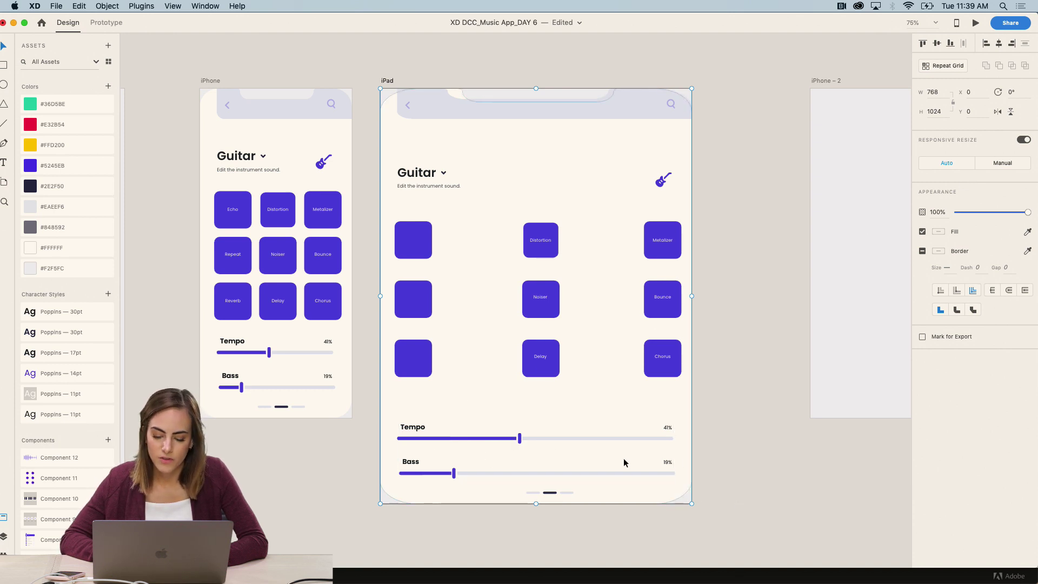
click(740, 460)
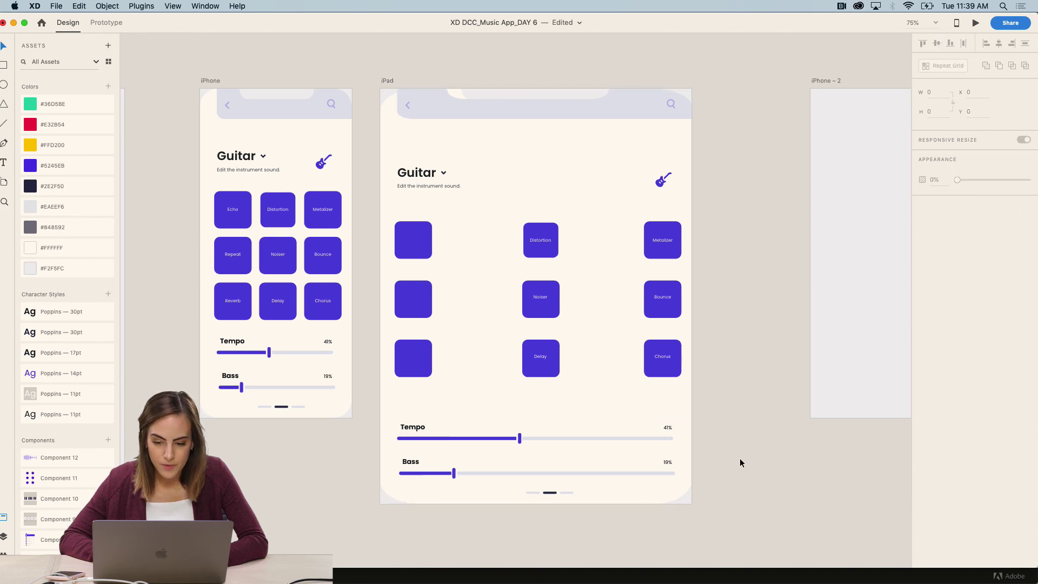
Step: Align the three-dash page indicator on the iPad design with the middle column of sound buttons
click(545, 496)
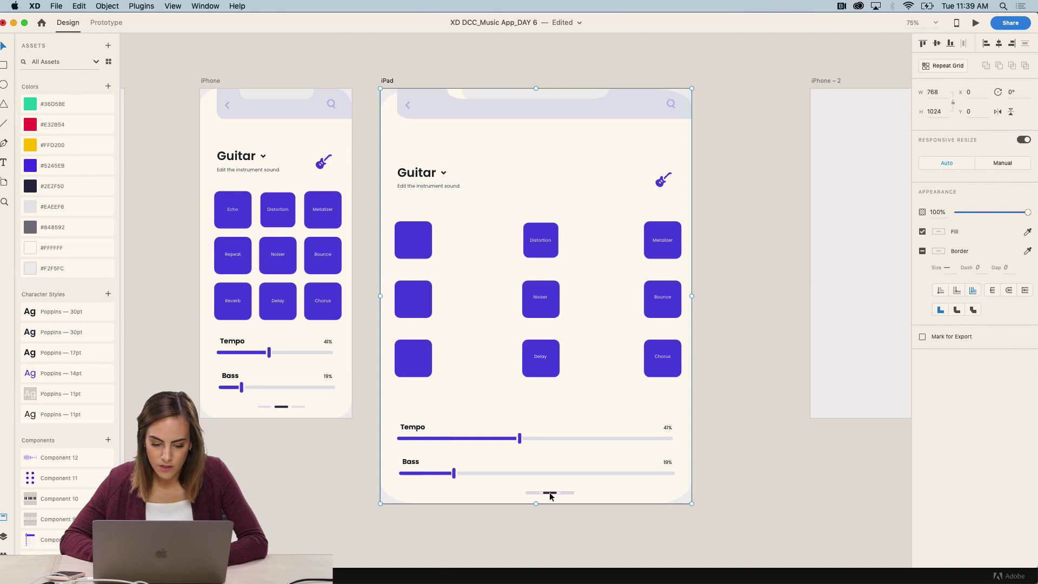
click(278, 409)
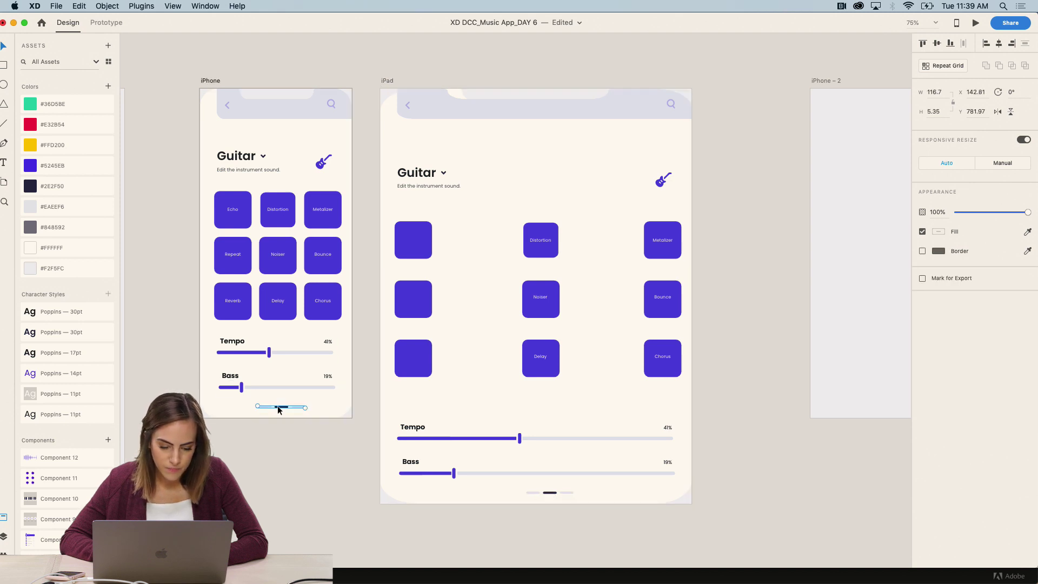
click(557, 495)
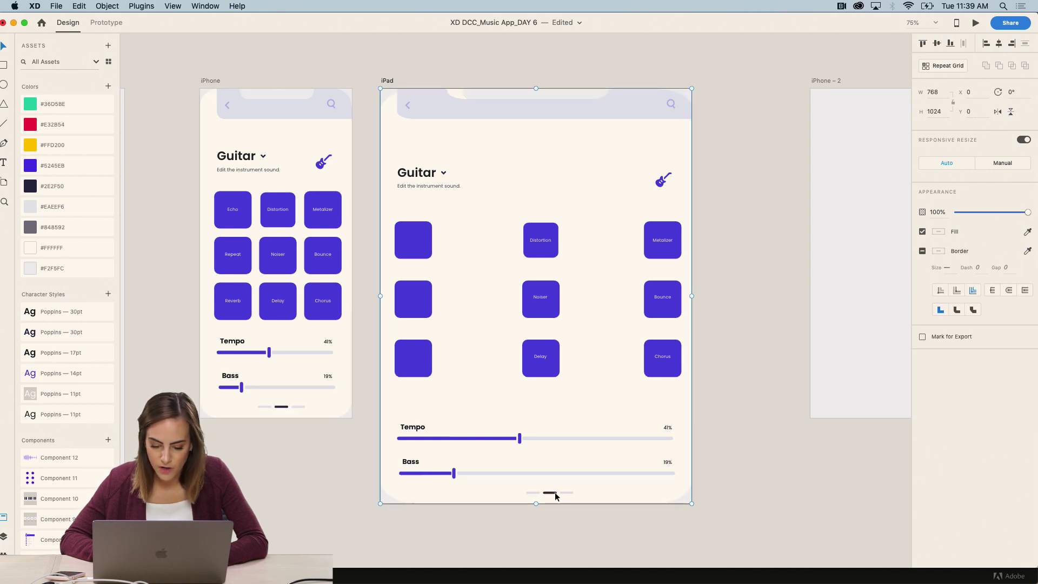
click(555, 495)
drag(555, 496, 540, 494)
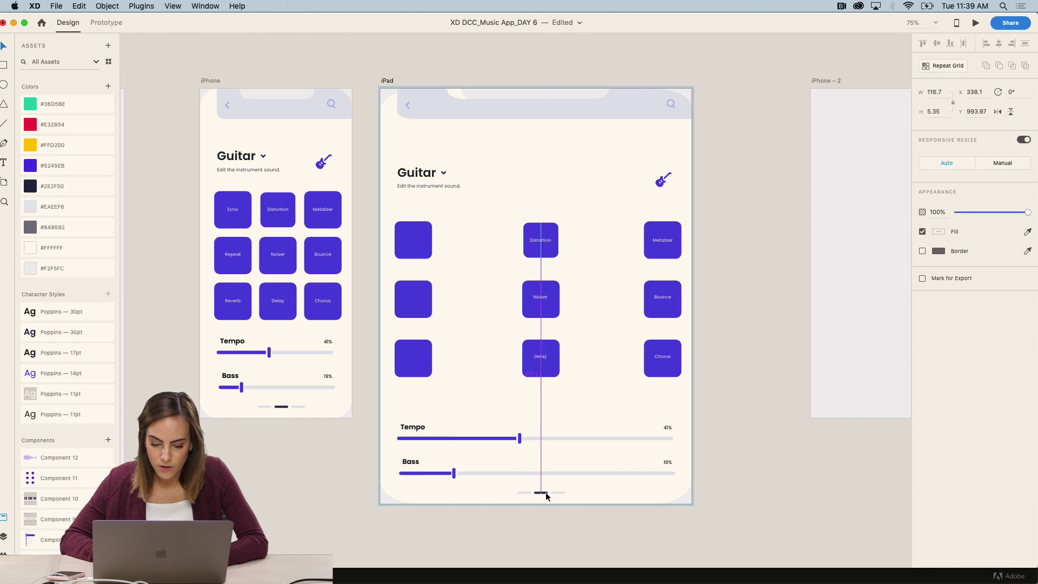
click(764, 475)
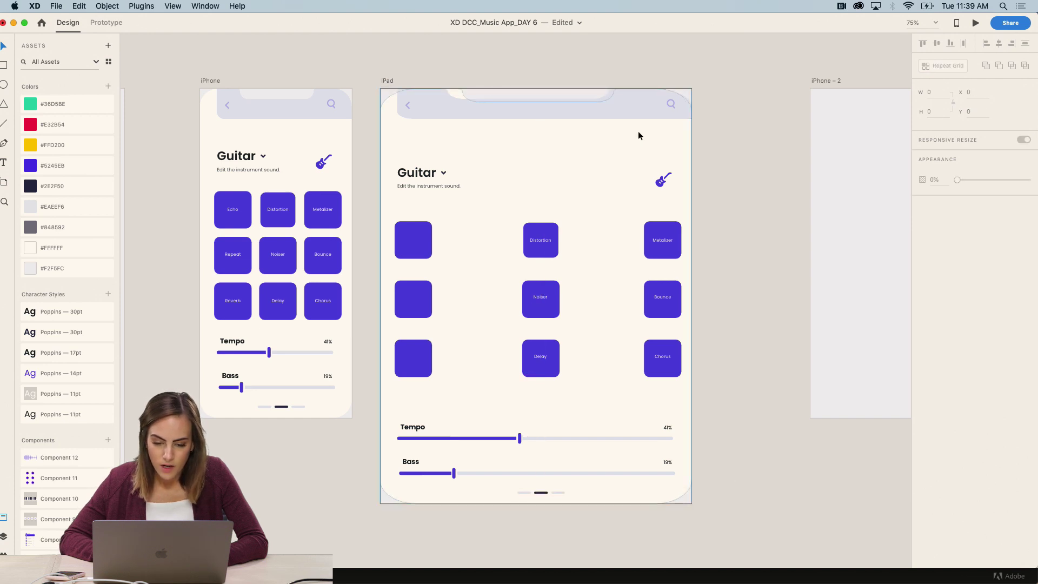
Step: Enlarge the guitar icon beside the heading on the iPad design to about 55 × 50
click(663, 186)
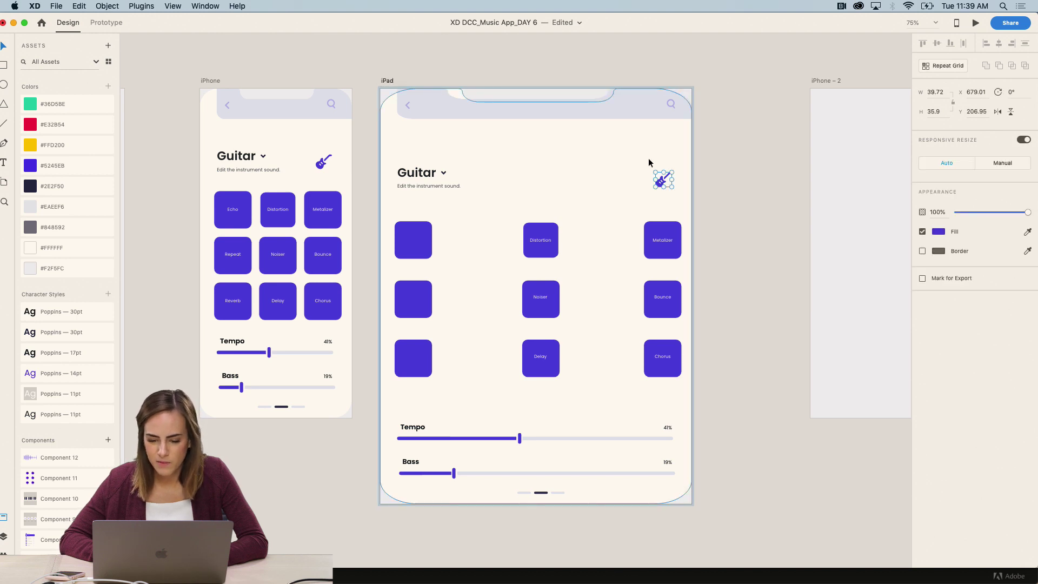
mouse_move(652, 170)
mouse_down()
mouse_move(635, 158)
mouse_move(648, 167)
mouse_up()
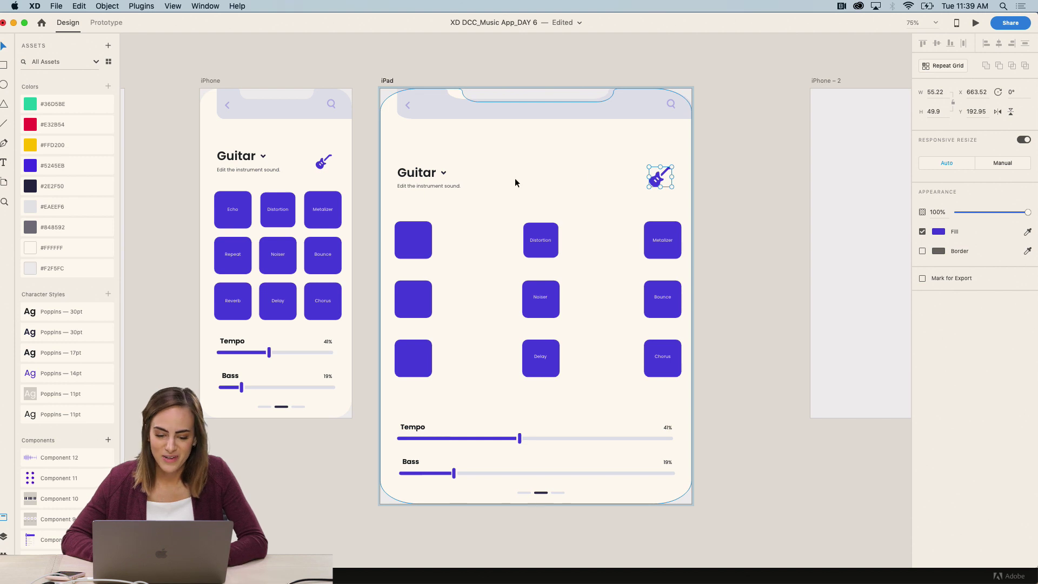
click(770, 189)
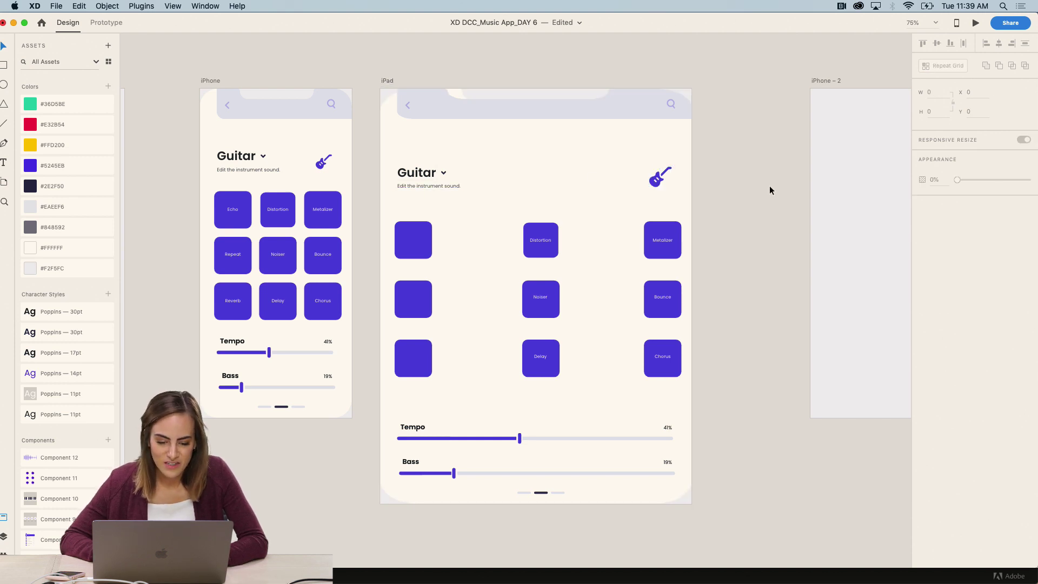
Step: Inspect the Guitar heading text and the header bar with its notch on the iPad design
click(424, 184)
click(424, 184)
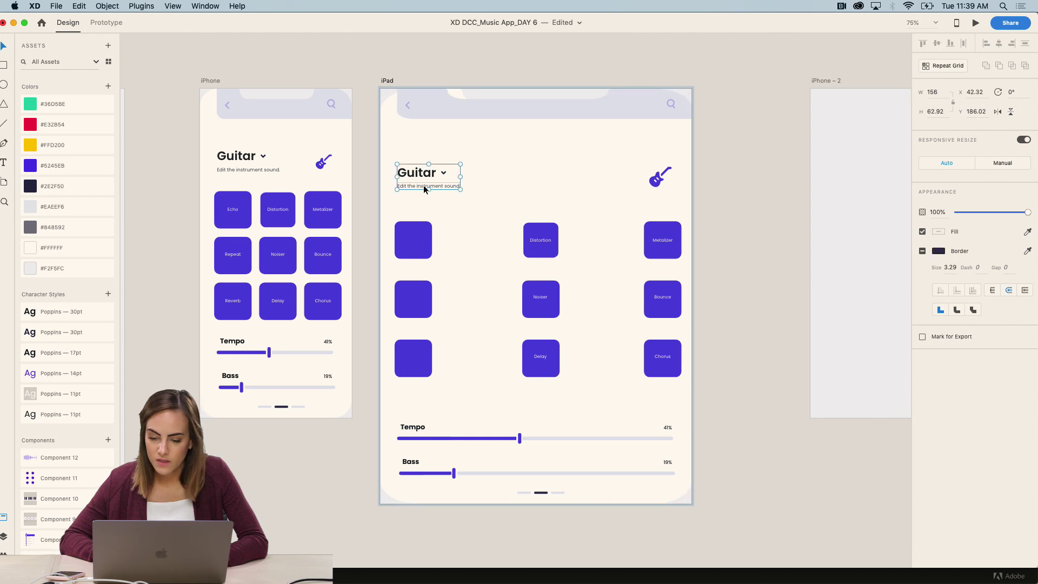
click(743, 151)
click(510, 111)
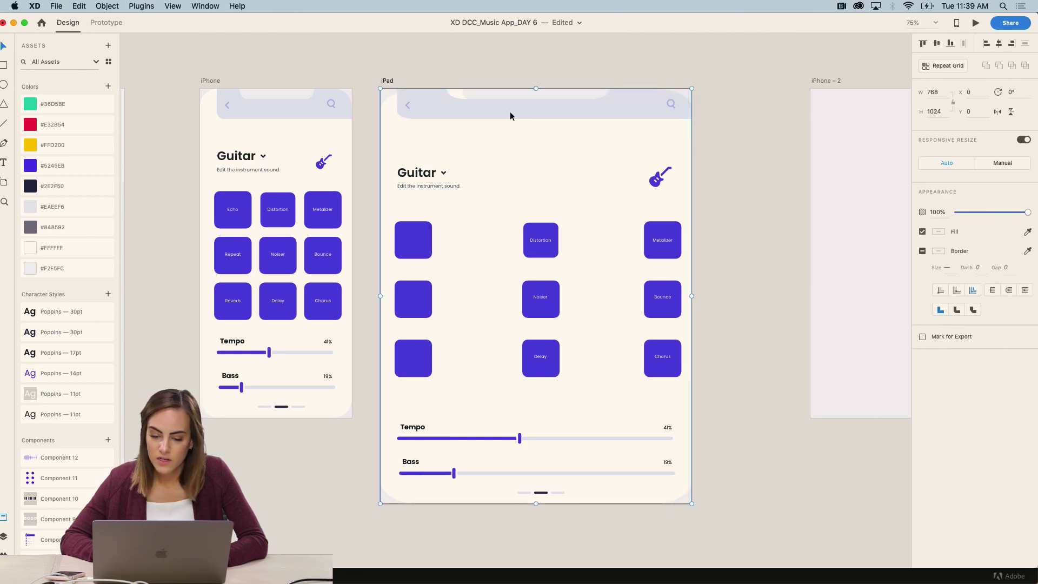
key(super+equal)
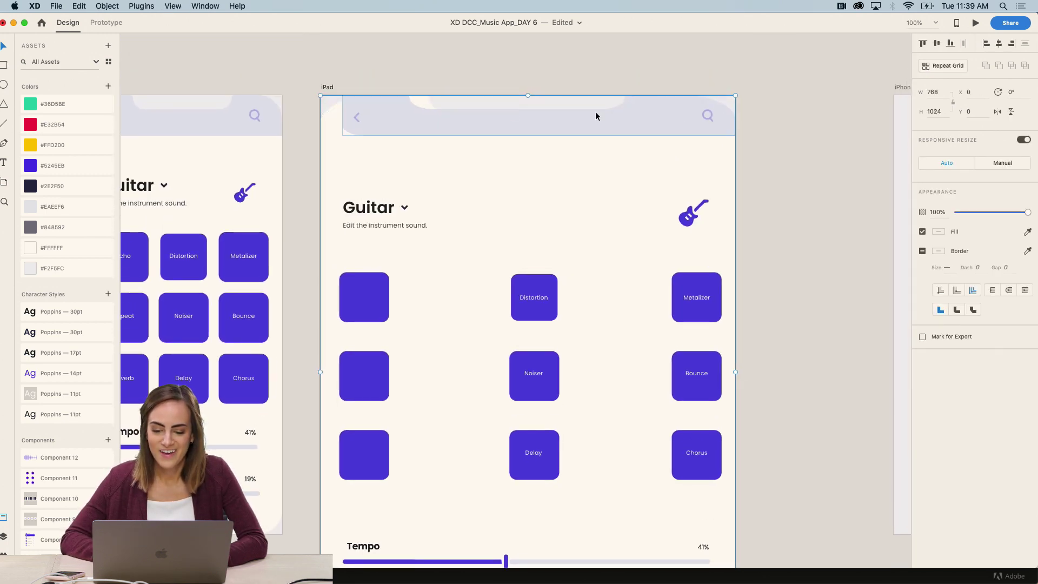
click(776, 155)
key(super+minus)
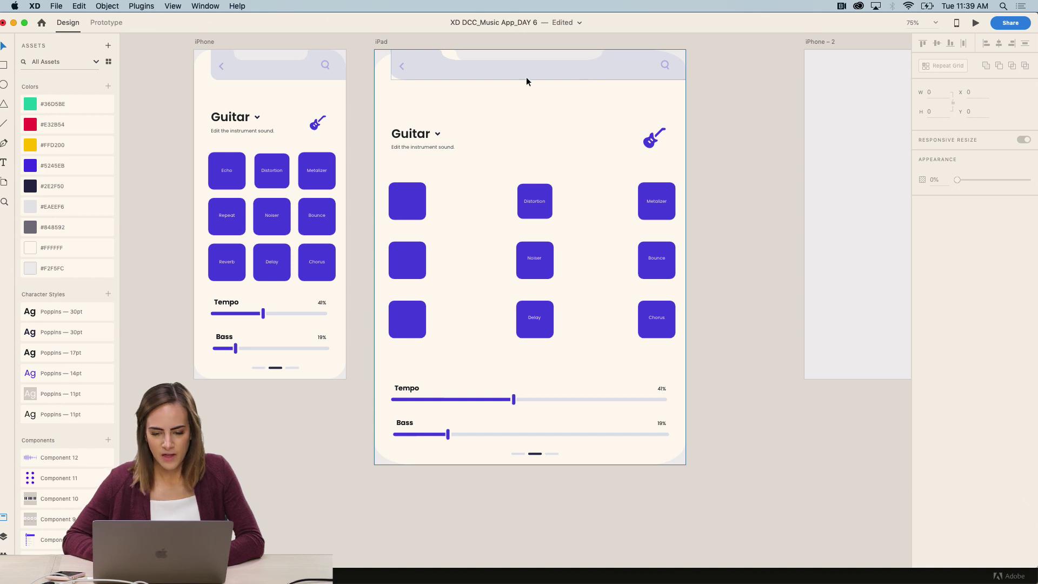
Step: Duplicate the iPhone header bar onto the empty canvas below the iPad artboard
click(291, 71)
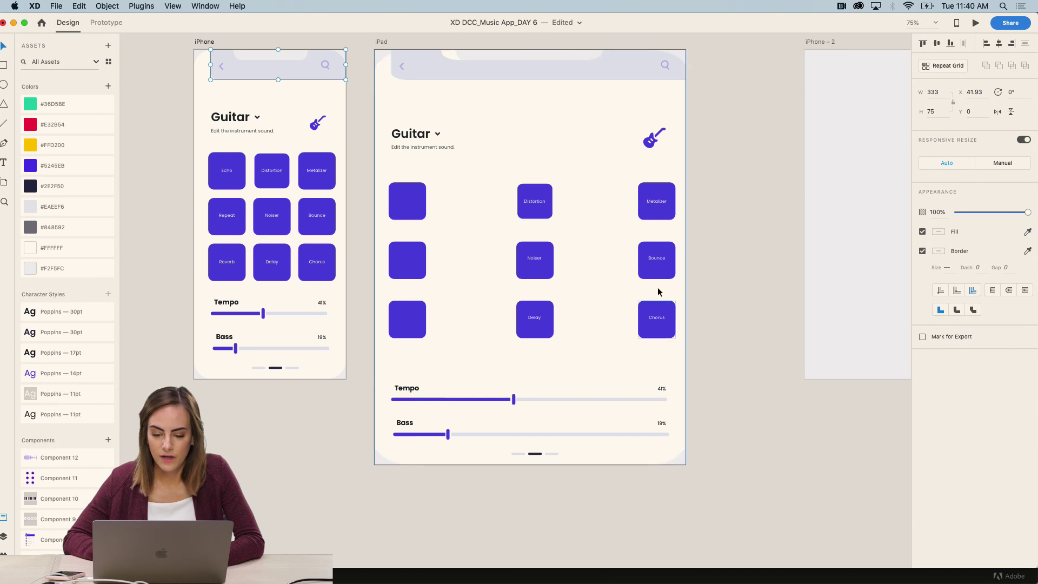
scroll(557, 216, down, 8)
key(super+v)
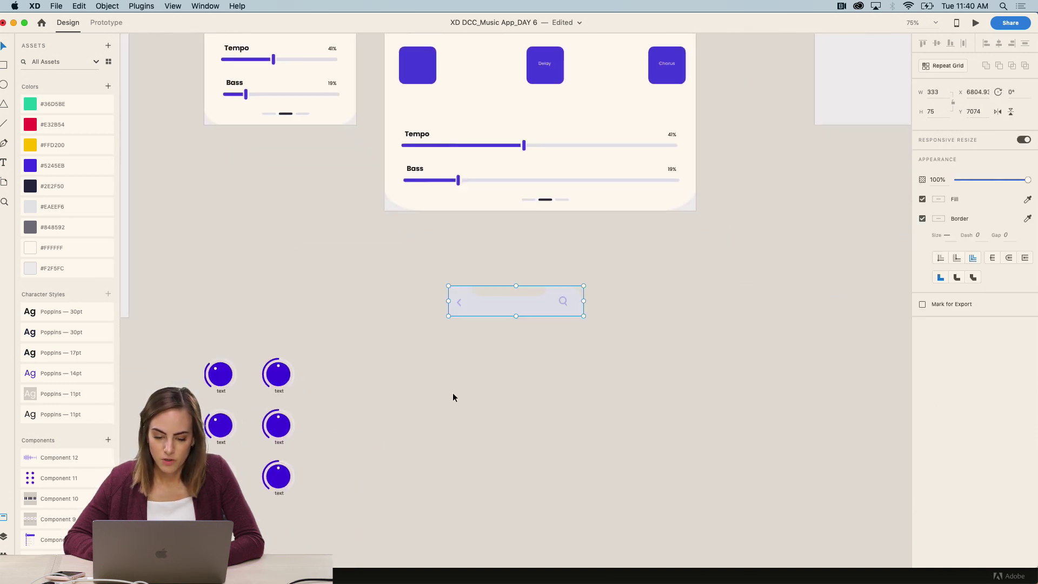
scroll(478, 315, up, 6)
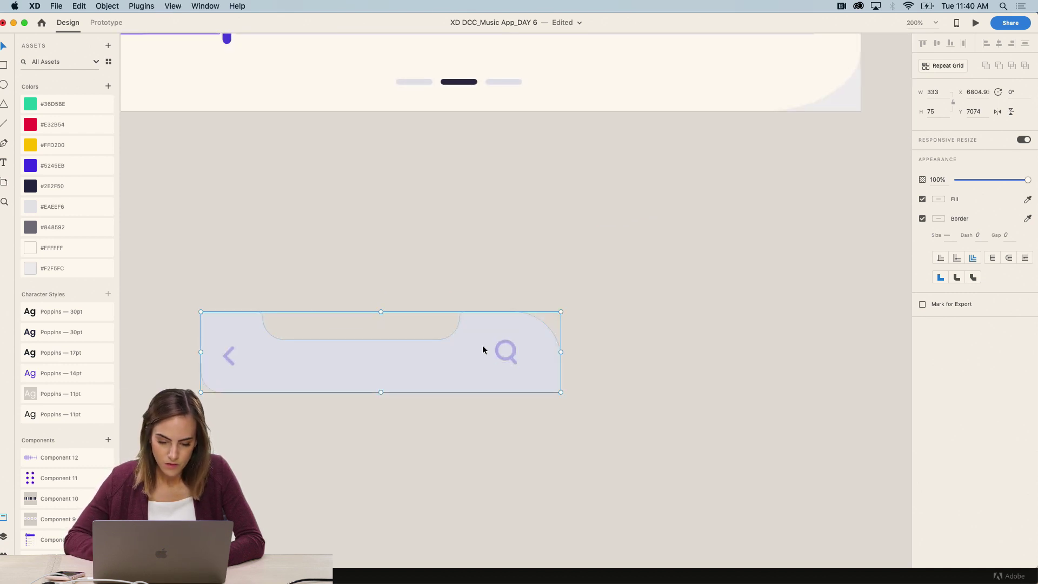
scroll(482, 350, down, 6)
Step: Stretch the header copy to about 597 wide by shifting its right-end anchor points outward, keeping the rounded corner's shape
double_click(510, 315)
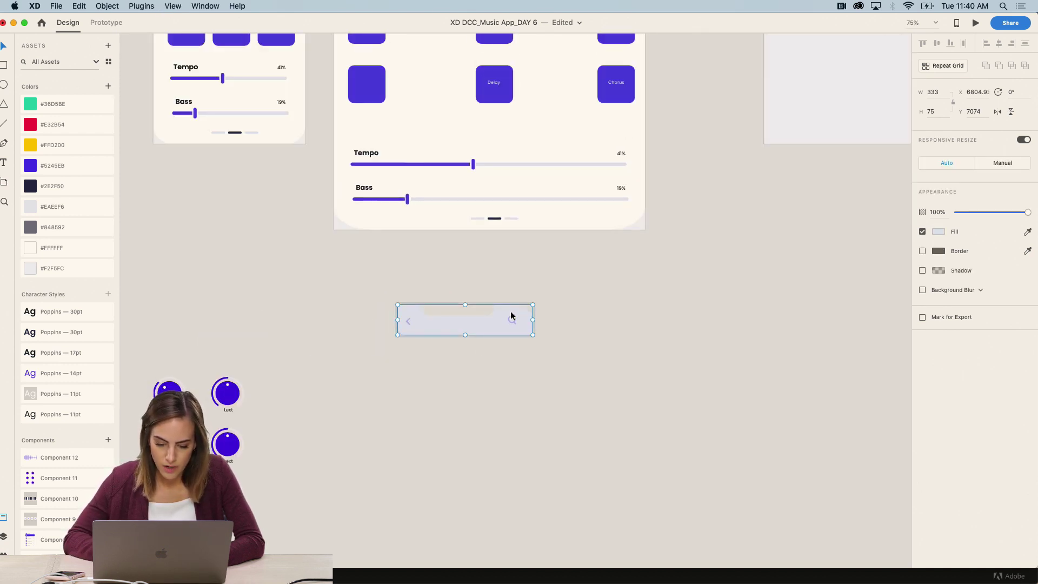
double_click(514, 307)
shift+click(533, 324)
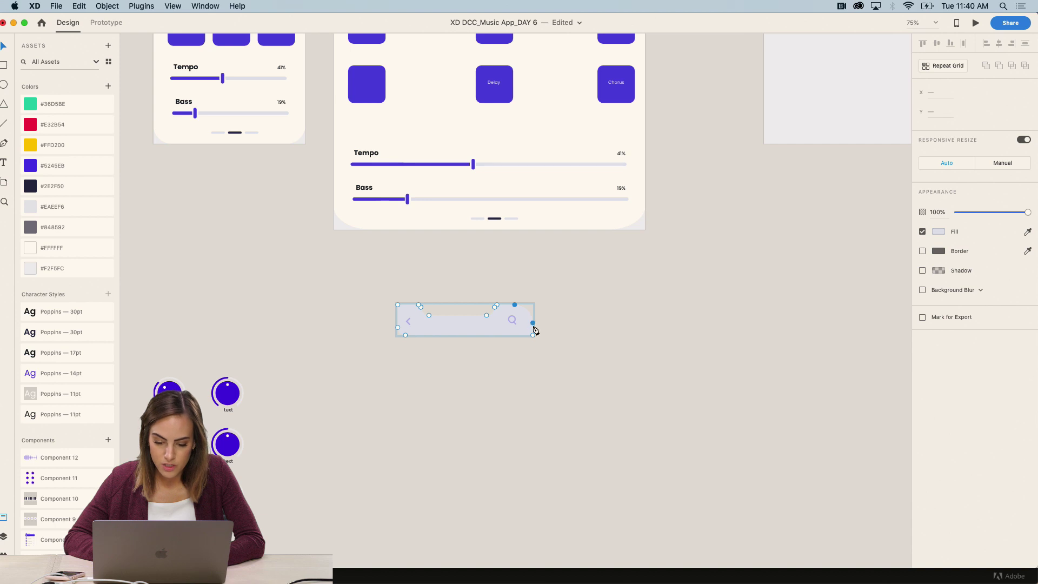
drag(533, 336, 642, 336)
key(Escape)
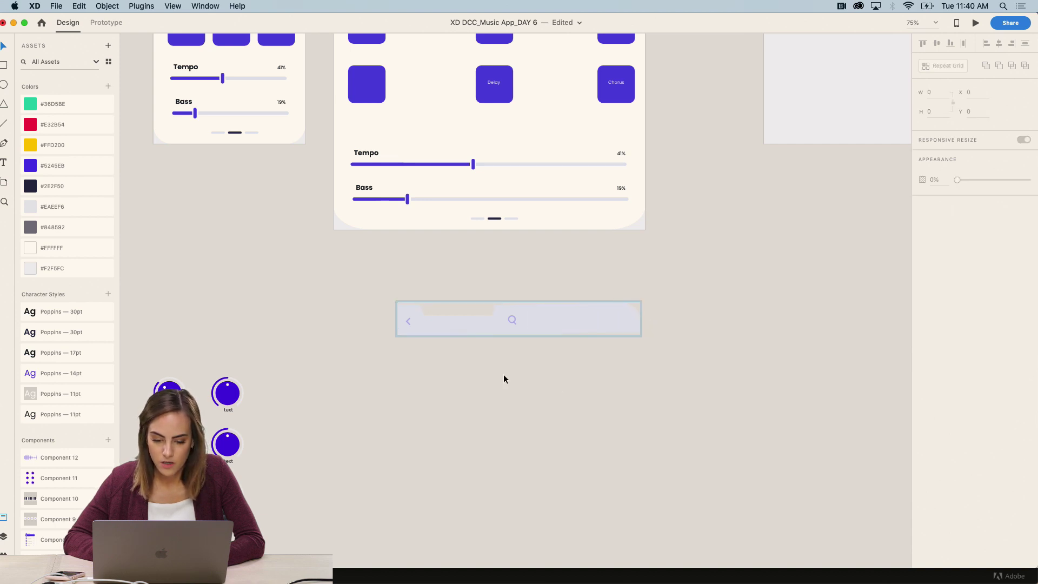
Step: Move the search icon in the header copy to the right end of the widened bar
scroll(504, 377, up, 3)
click(506, 402)
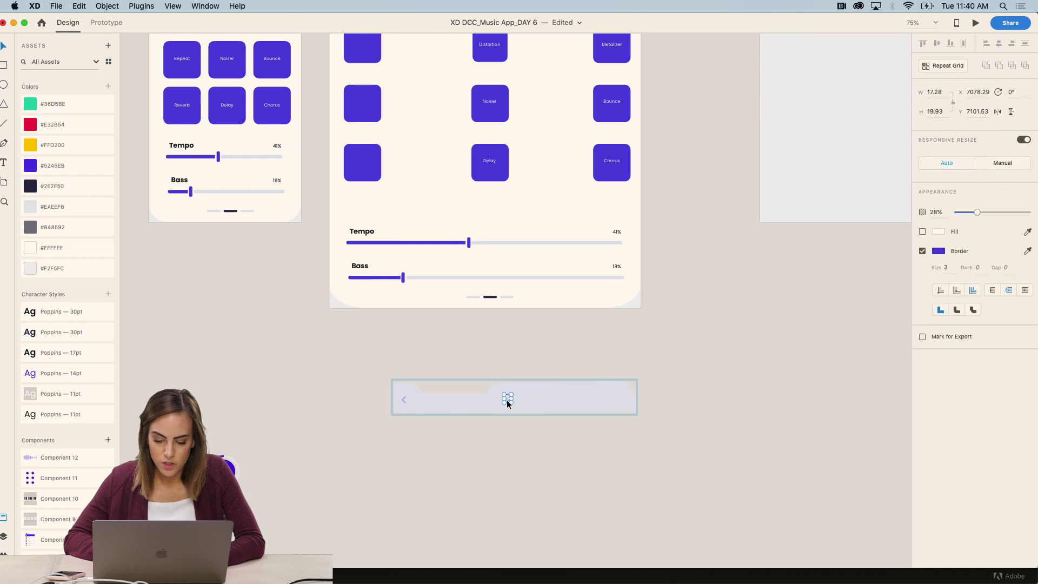
click(613, 403)
click(562, 436)
Step: Delete the distorted original header bar with its back arrow and search icon from the iPad design
scroll(562, 436, up, 10)
click(611, 254)
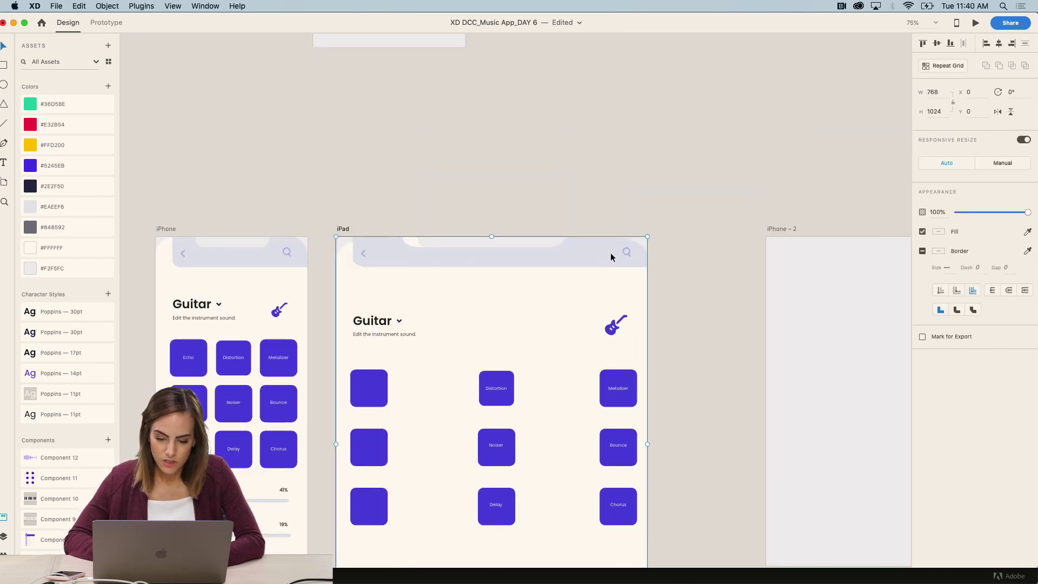
key(Escape)
double_click(624, 254)
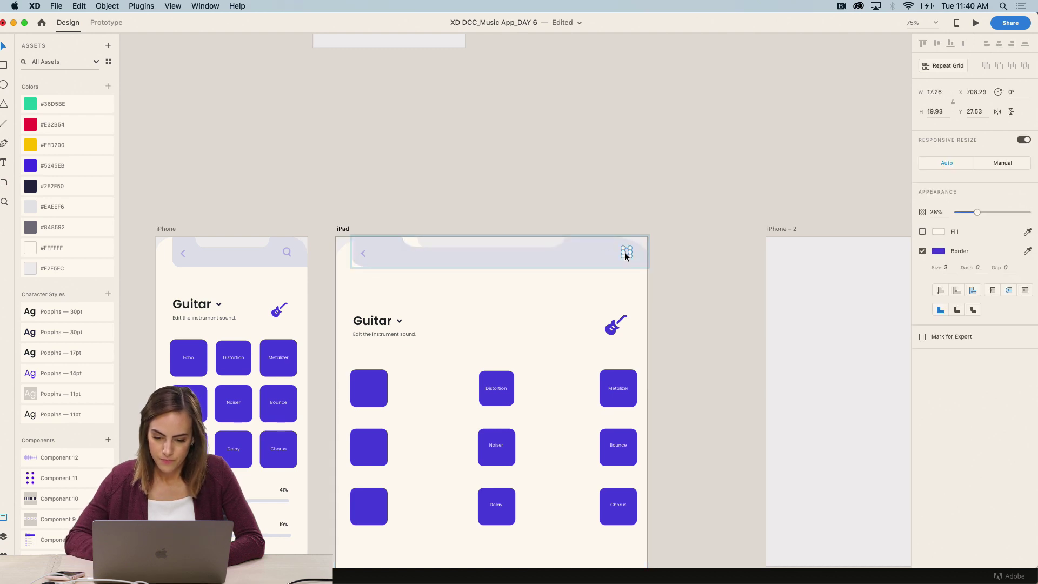
shift+click(363, 254)
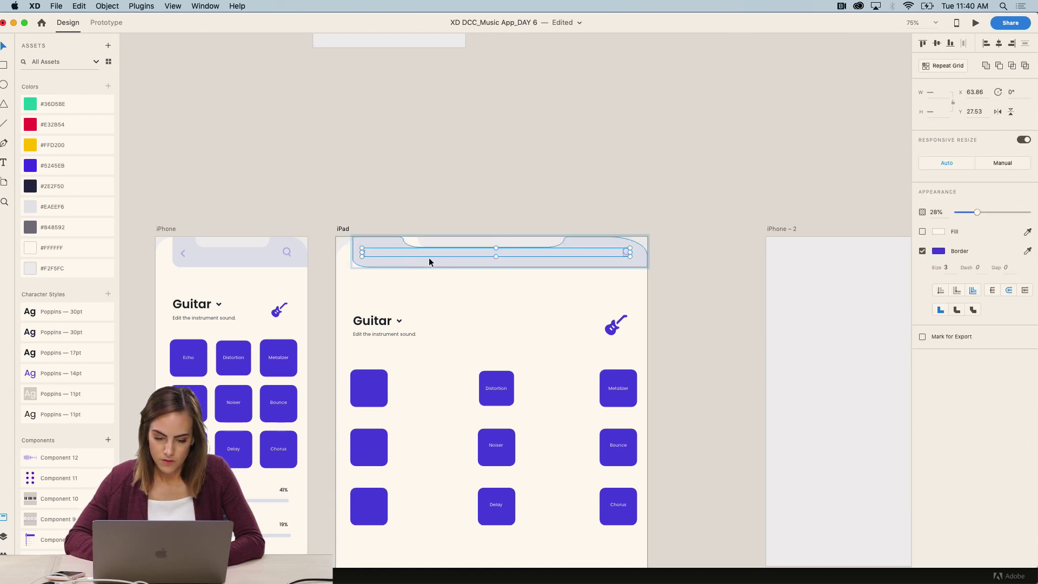
key(Delete)
scroll(666, 152, down, 5)
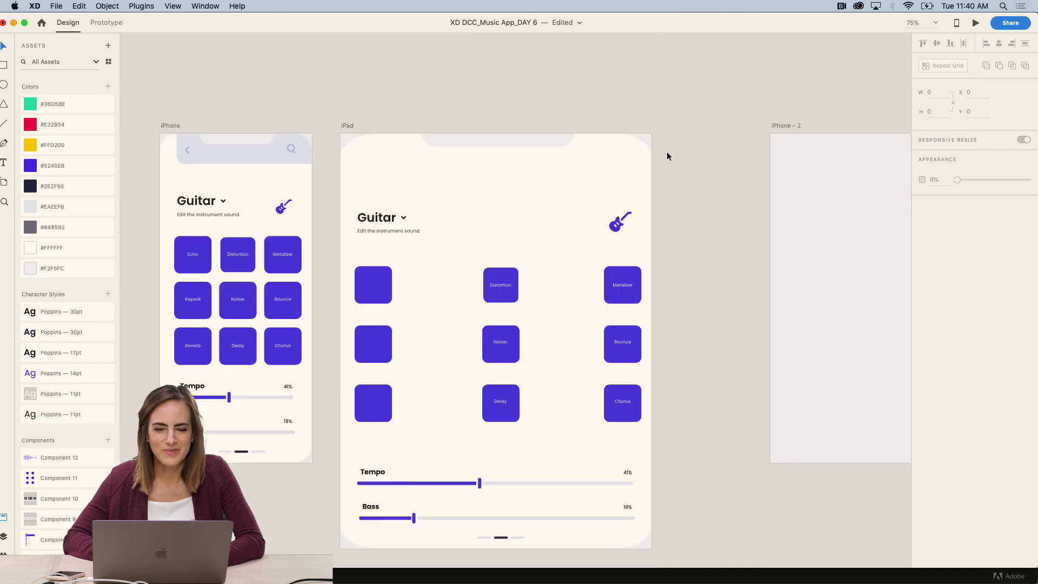
Step: Place the widened header copy at the top of the iPad artboard, flush with its right edge
scroll(667, 156, down, 4)
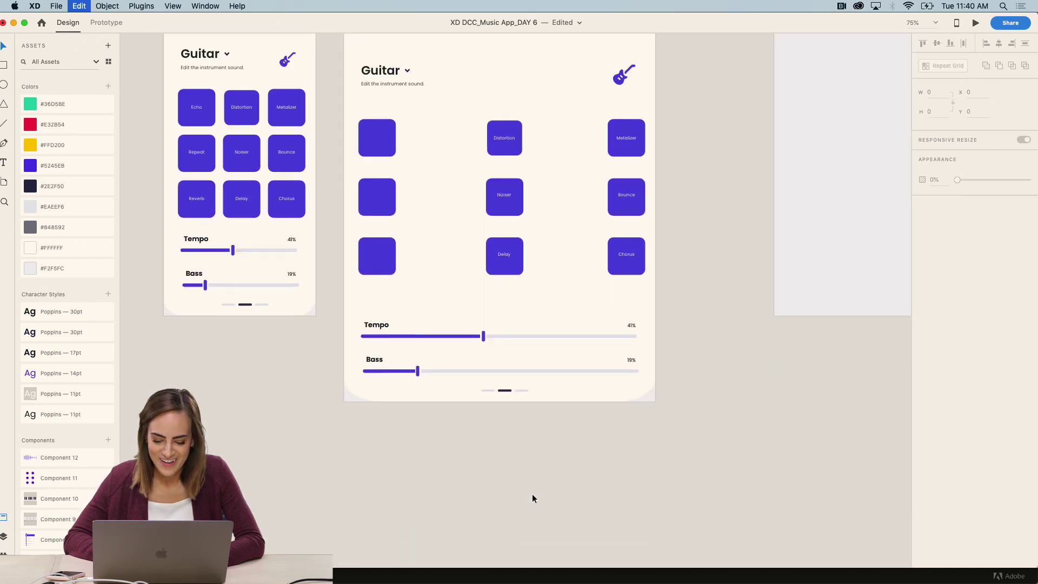
scroll(532, 494, up, 6)
key(super+v)
drag(562, 363, 596, 176)
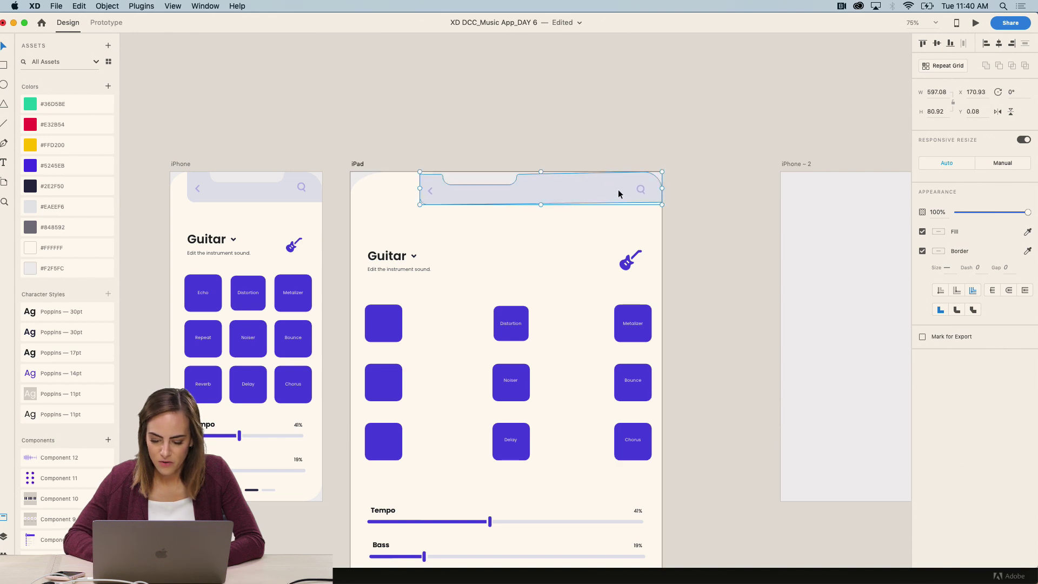
Step: Raise the iPad header slightly and lower its right-end anchor points so the top and bottom edges run level
key(super+equal)
key(super+equal)
key(super+equal)
drag(359, 173, 355, 163)
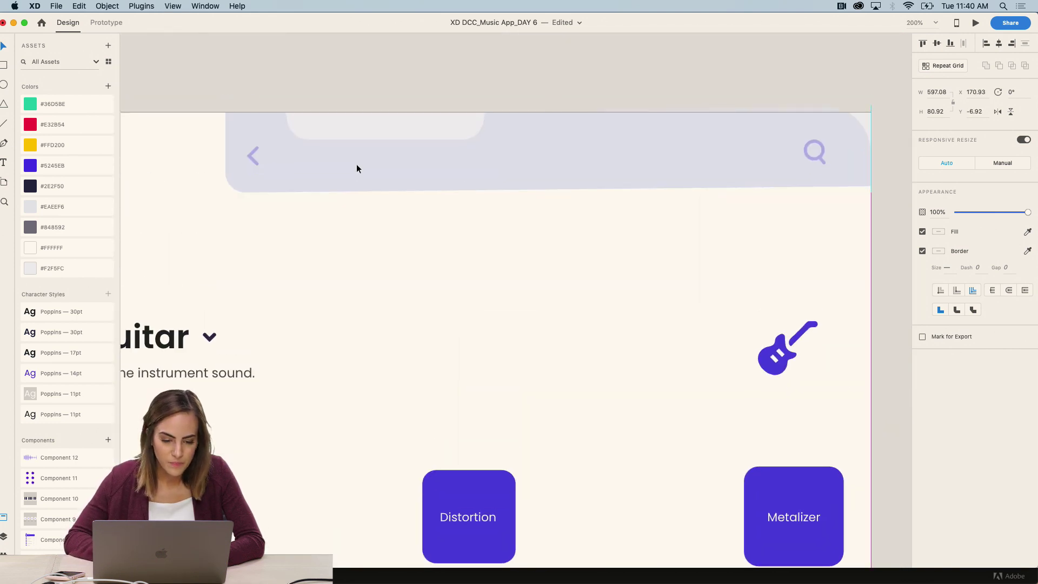
scroll(356, 164, right, 5)
scroll(355, 164, up, 1)
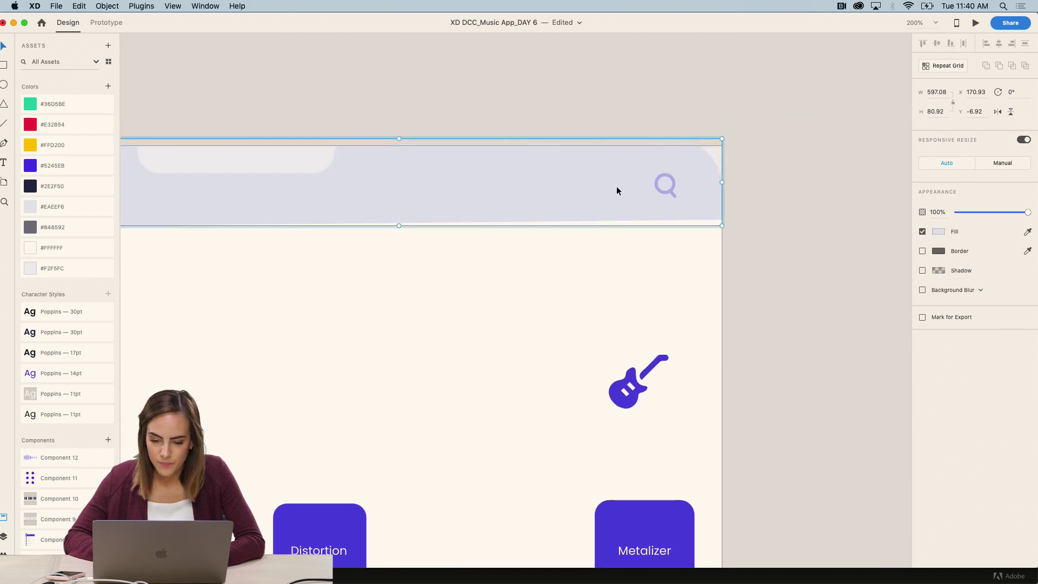
double_click(616, 190)
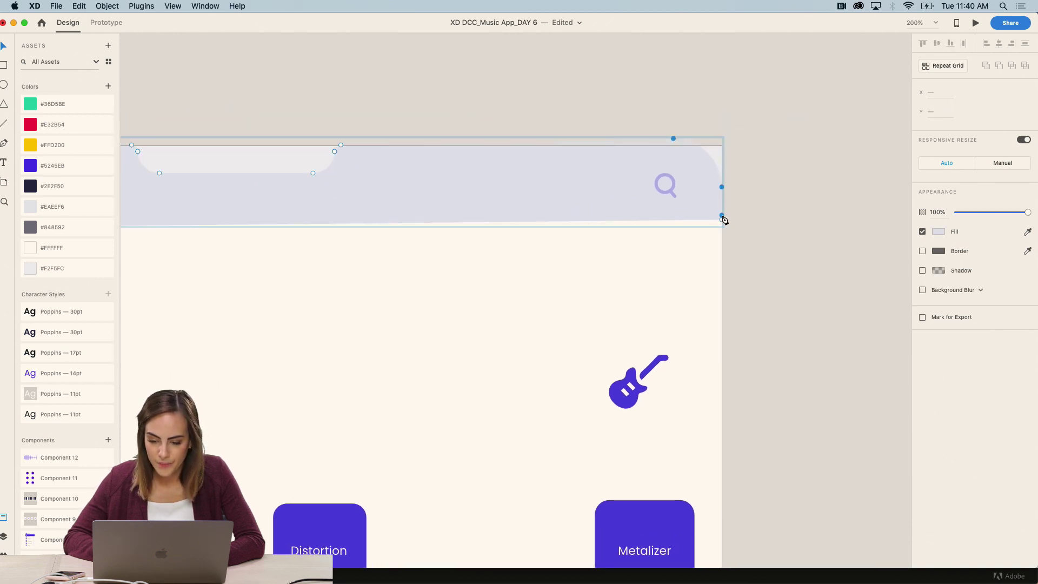
drag(722, 218, 723, 228)
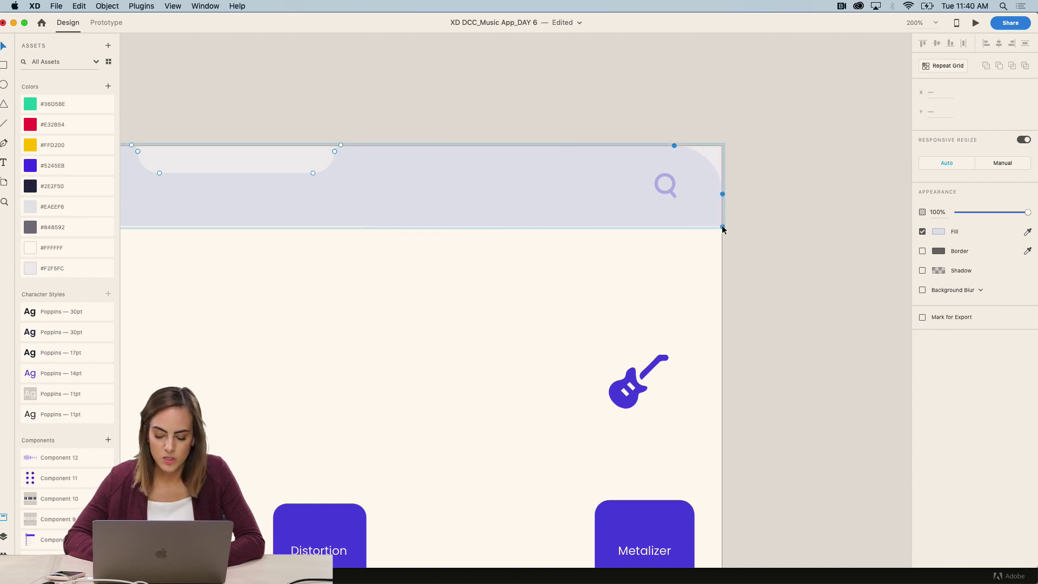
key(super+1)
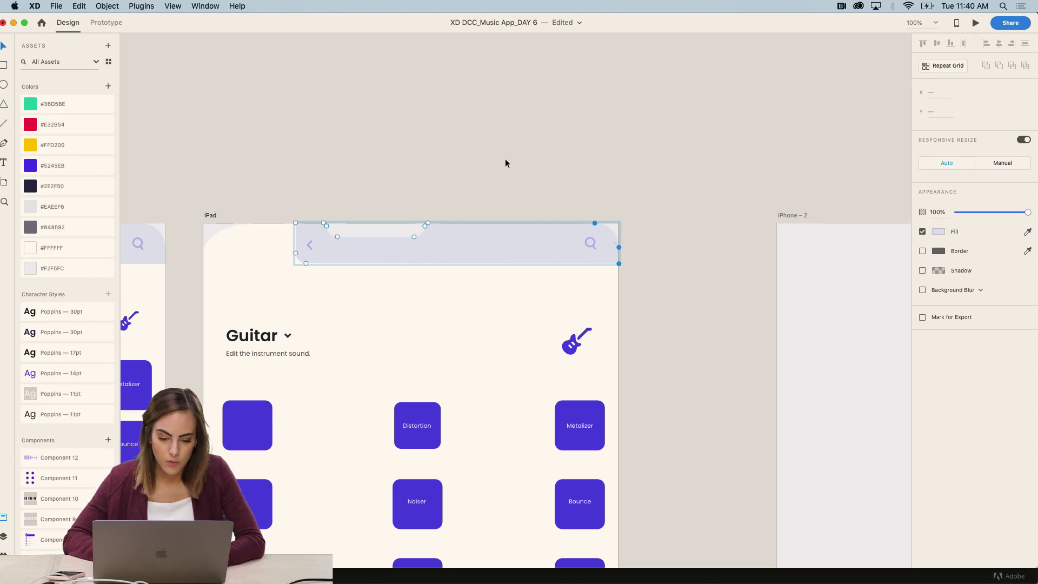
Step: Extend the iPad header's left end toward the artboard's left edge by moving its corner anchor points together
scroll(505, 157, left, 5)
scroll(505, 158, down, 3)
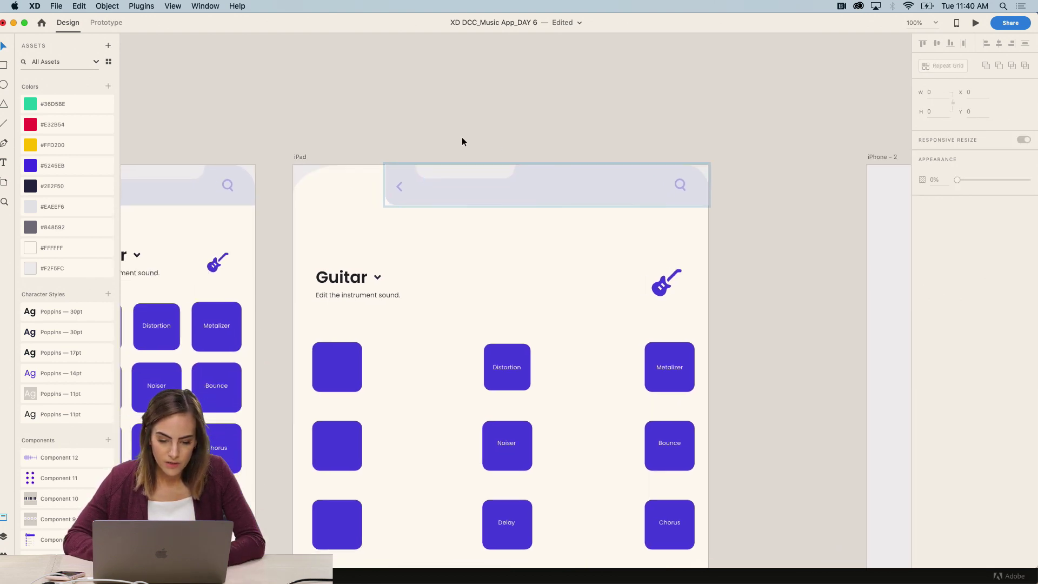
scroll(417, 132, left, 3)
scroll(417, 132, up, 2)
key(z)
drag(440, 169, 602, 261)
key(v)
click(564, 196)
double_click(548, 167)
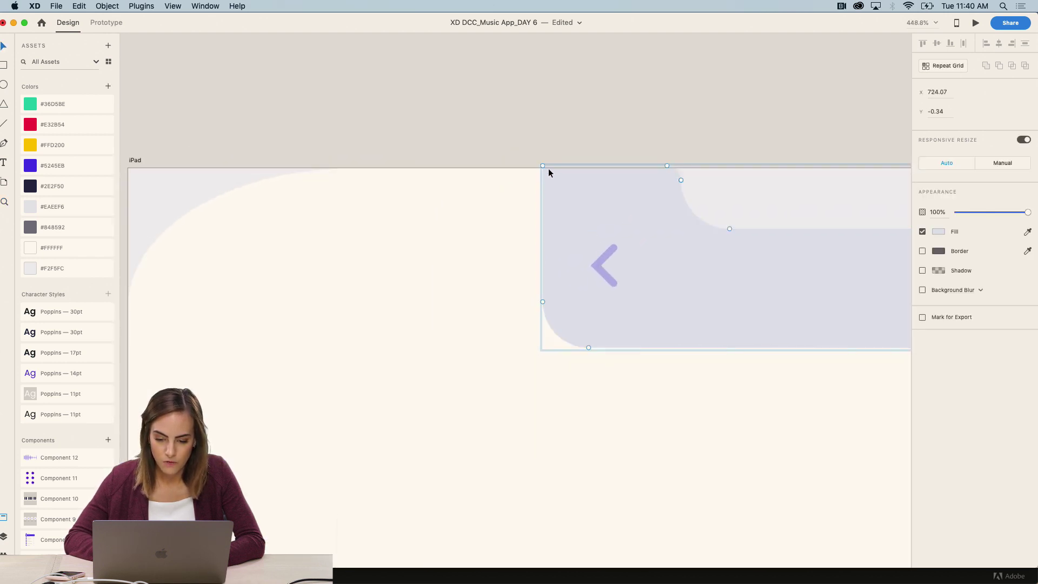
click(543, 165)
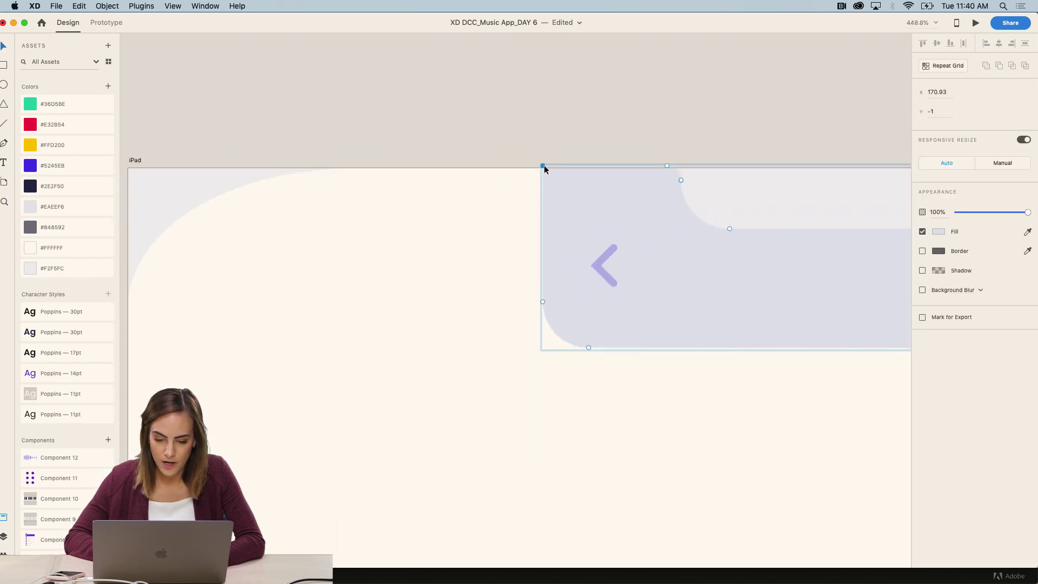
key(Escape)
double_click(585, 346)
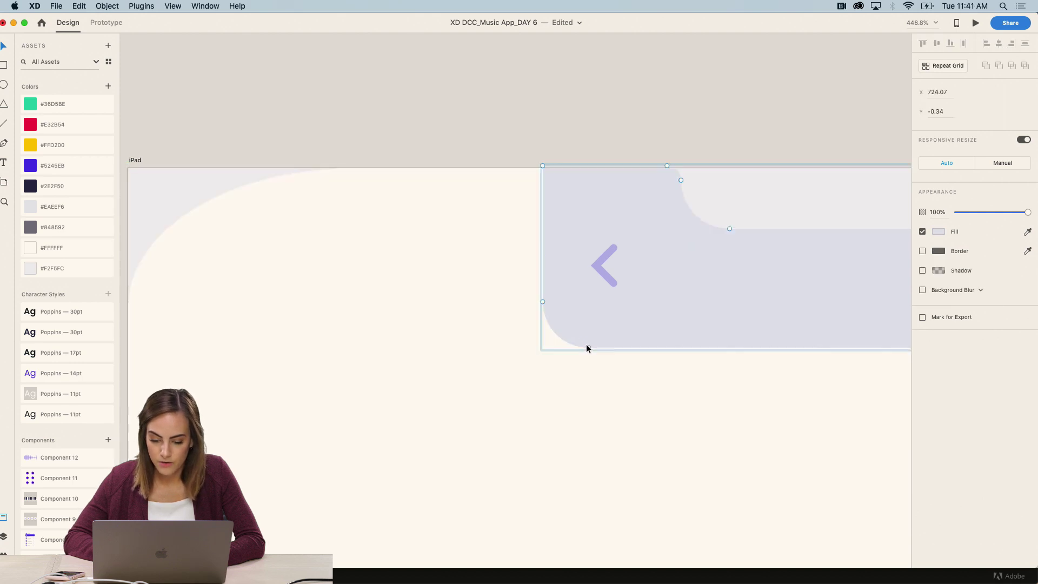
shift+click(542, 302)
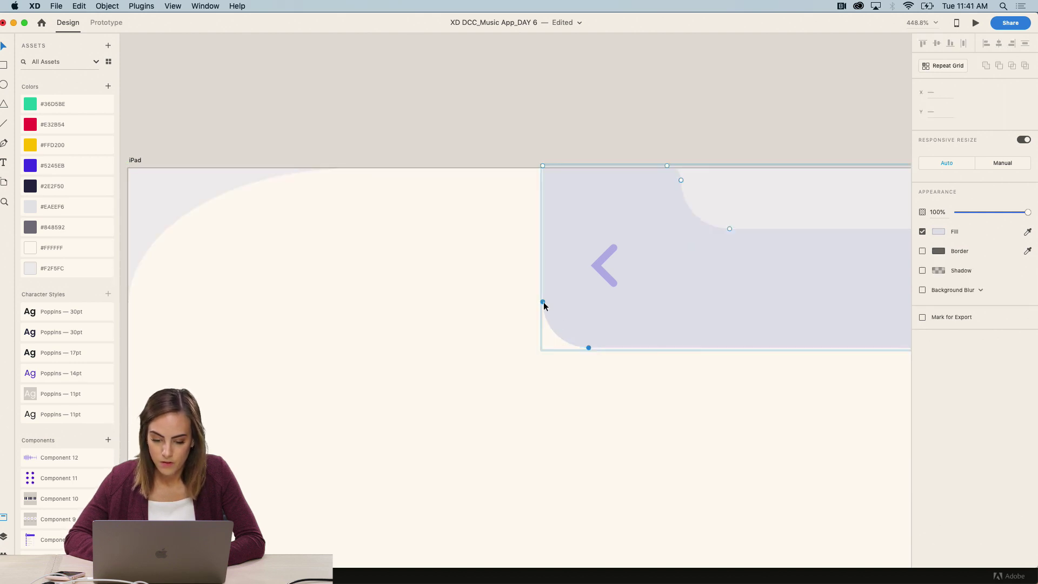
drag(542, 166, 248, 166)
key(Escape)
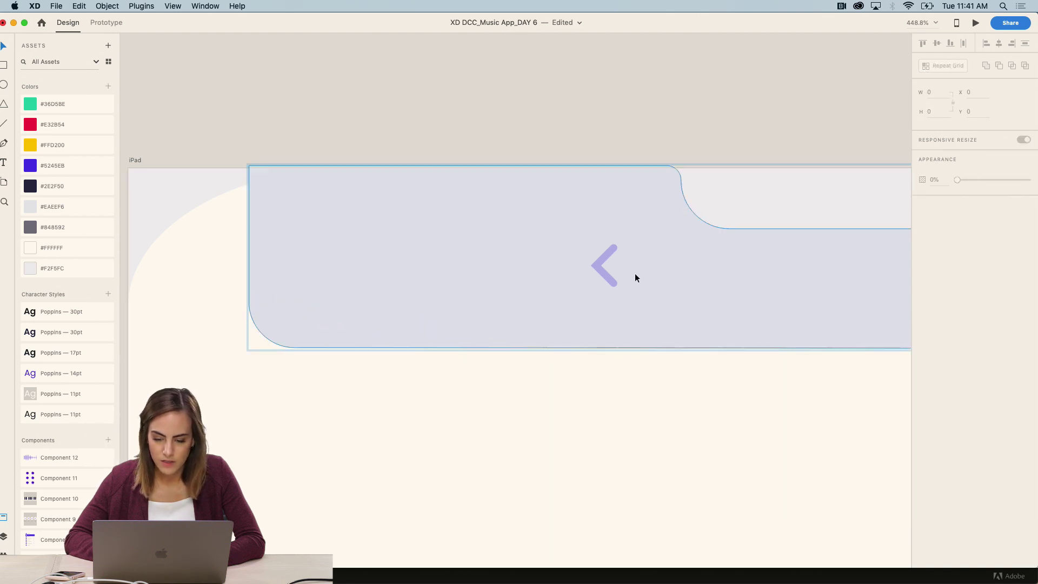
Step: Move the back arrow toward the left end of the extended iPad header, to about X 88
drag(597, 275, 346, 259)
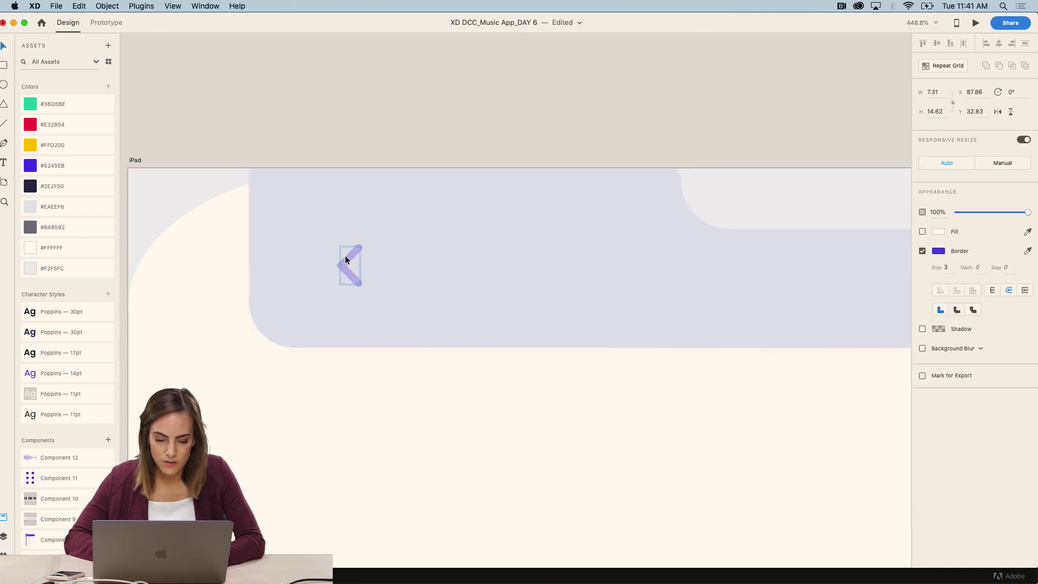
click(494, 116)
key(super+1)
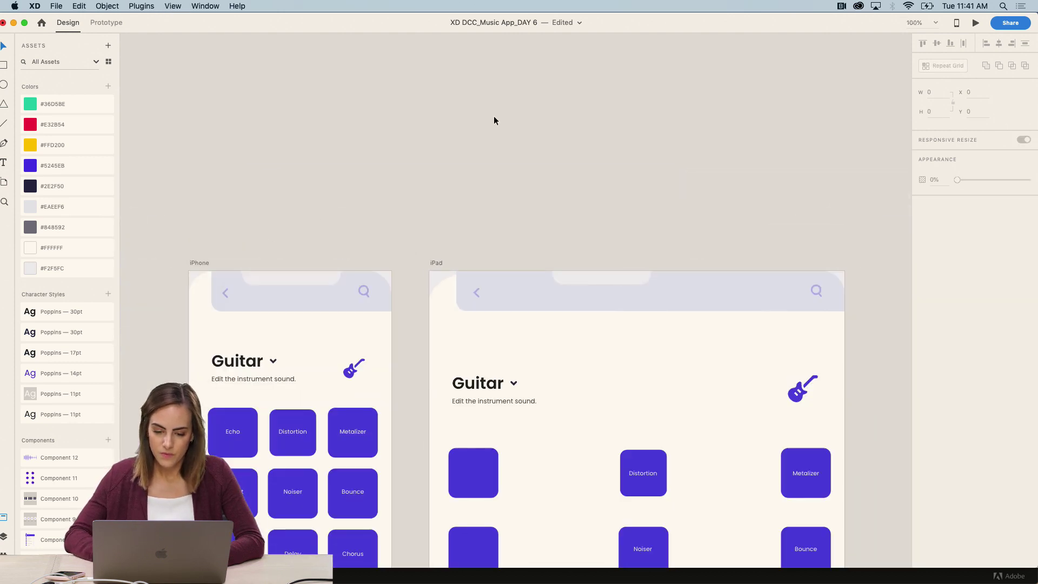
Step: Replace the iPad design's cream background with a borderless 768 × 1024 rectangle with a corner radius of 43
scroll(470, 225, down, 3)
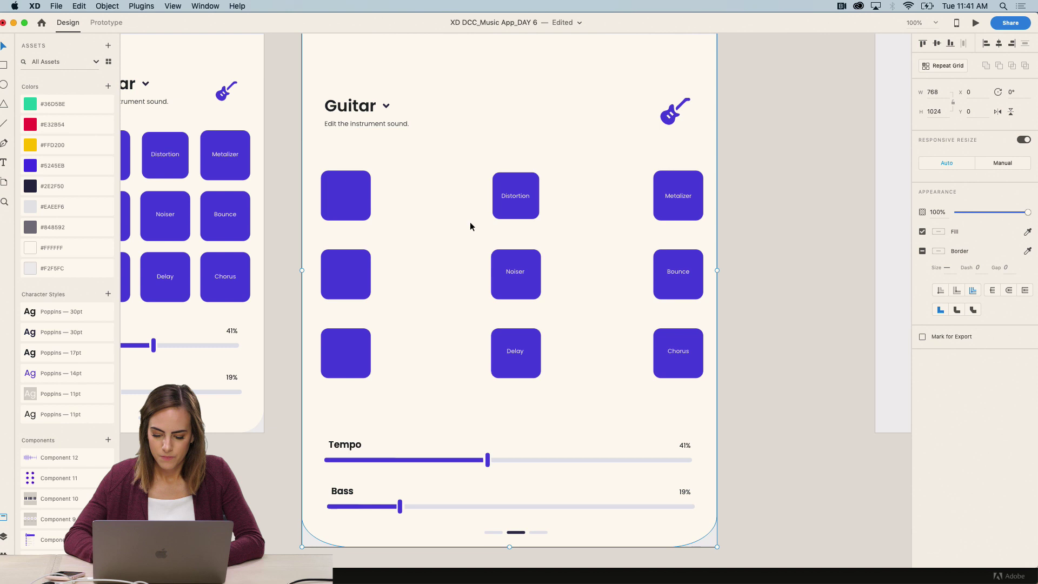
key(super+minus)
click(470, 226)
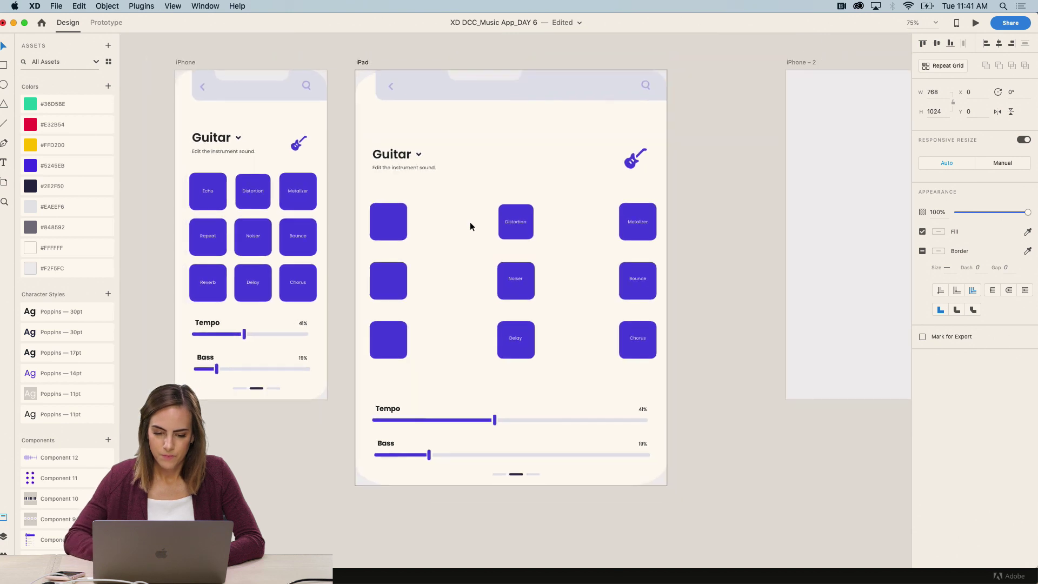
key(Escape)
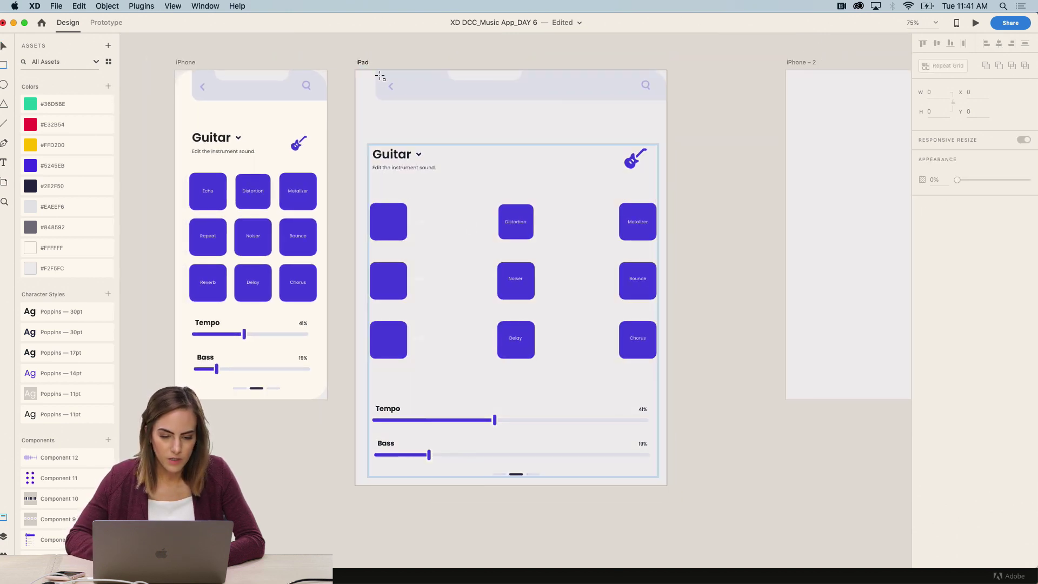
drag(355, 70, 668, 488)
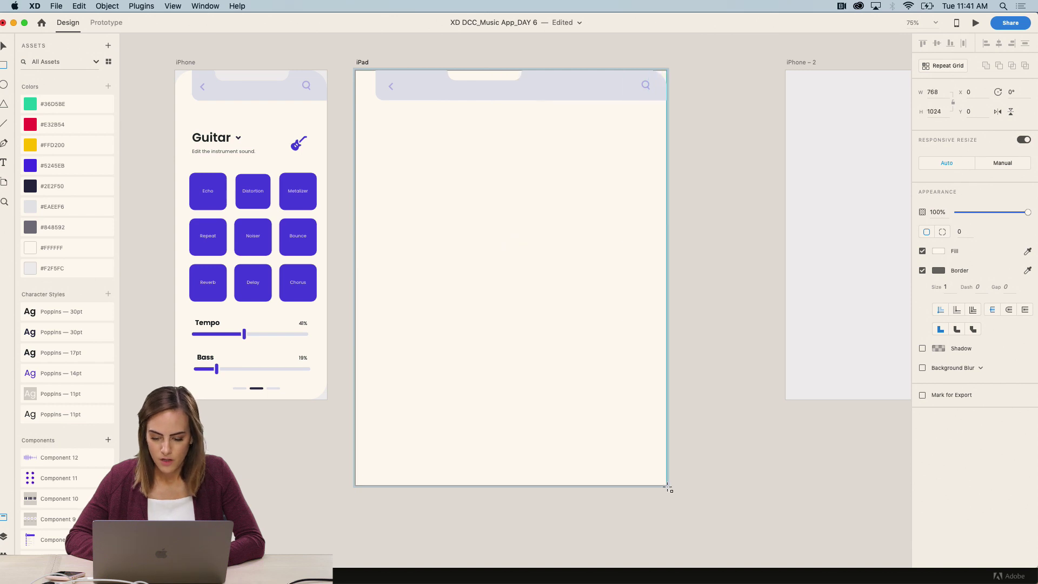
drag(363, 77, 374, 91)
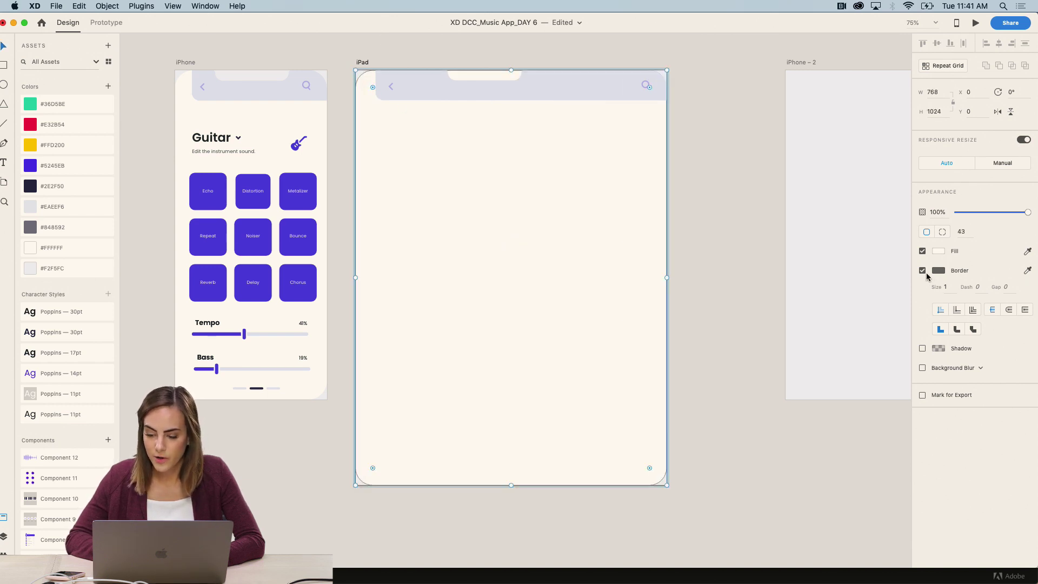
click(923, 271)
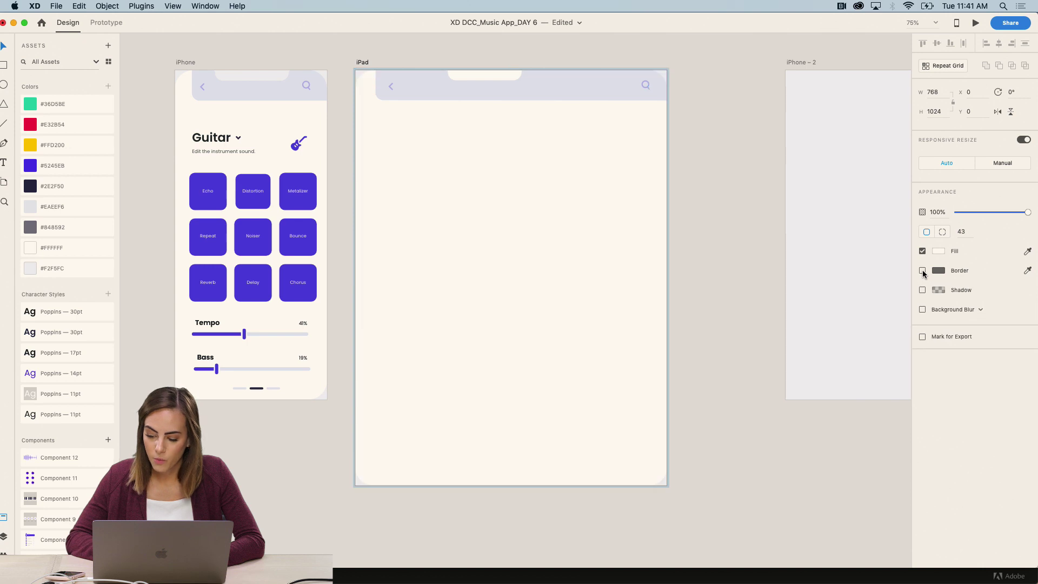
Step: Send the new background rectangle behind the iPad design's content
right_click(520, 229)
click(584, 412)
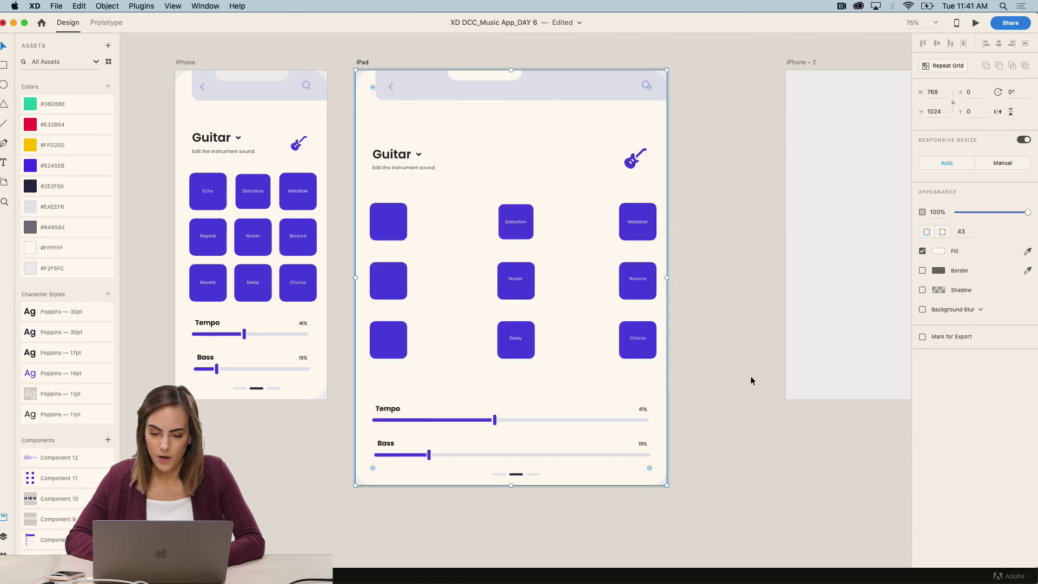
click(750, 377)
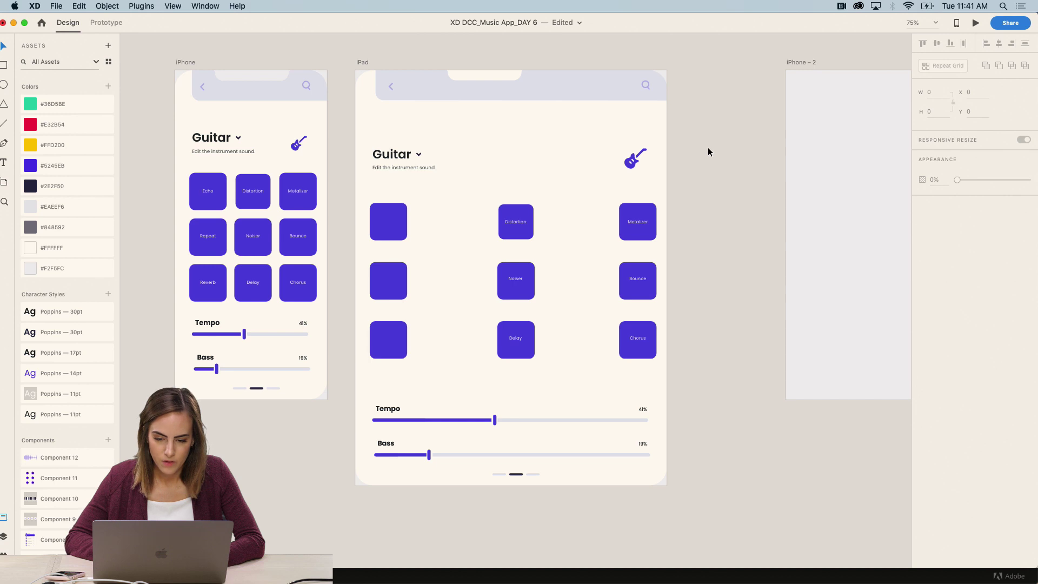
scroll(709, 147, down, 2)
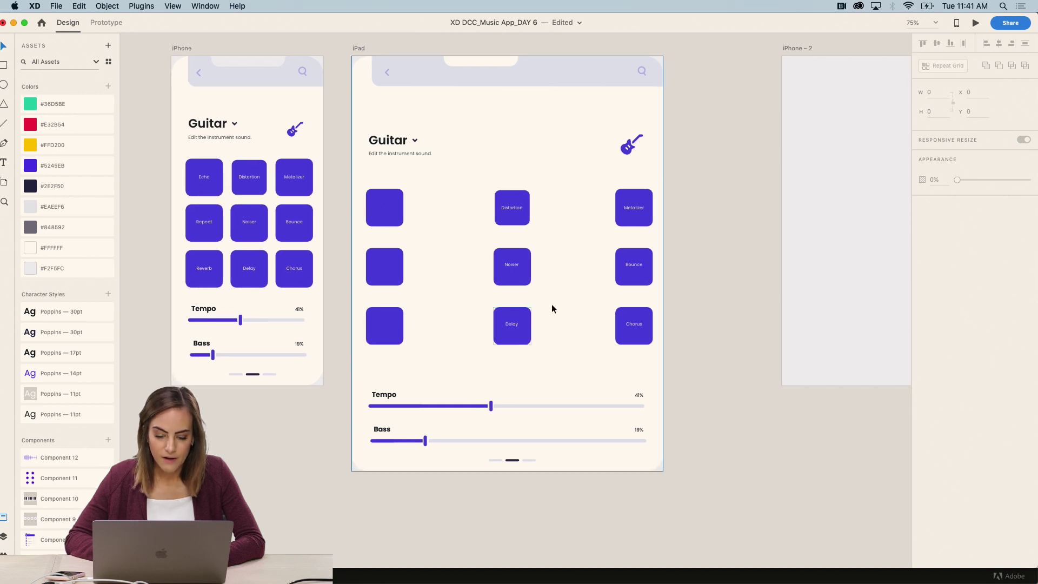
Step: Compare the resized iPad Guitar screen's button grid and sliders with the iPhone version
key(super+equal)
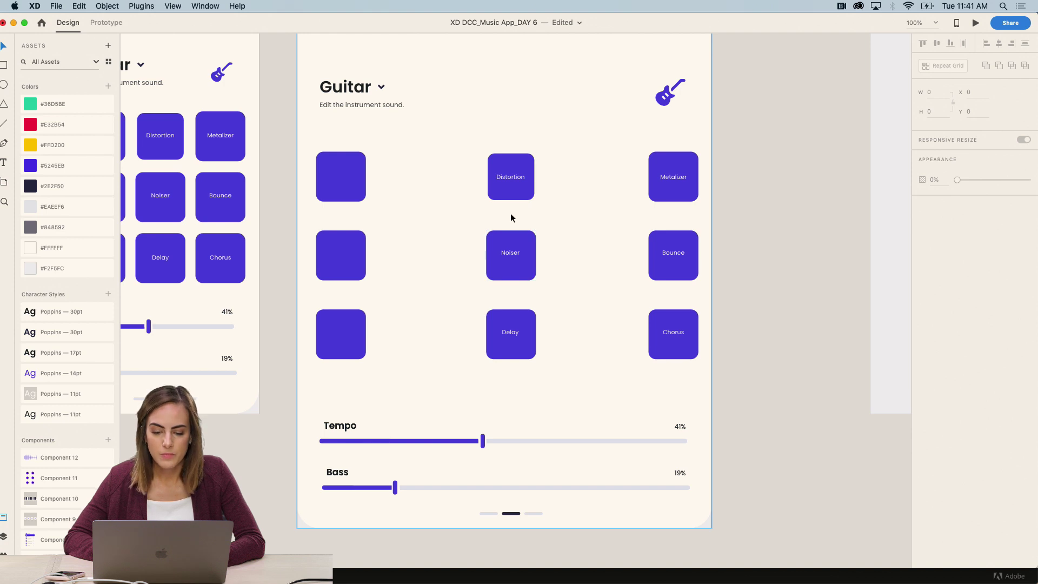
scroll(510, 217, left, 5)
scroll(510, 217, up, 2)
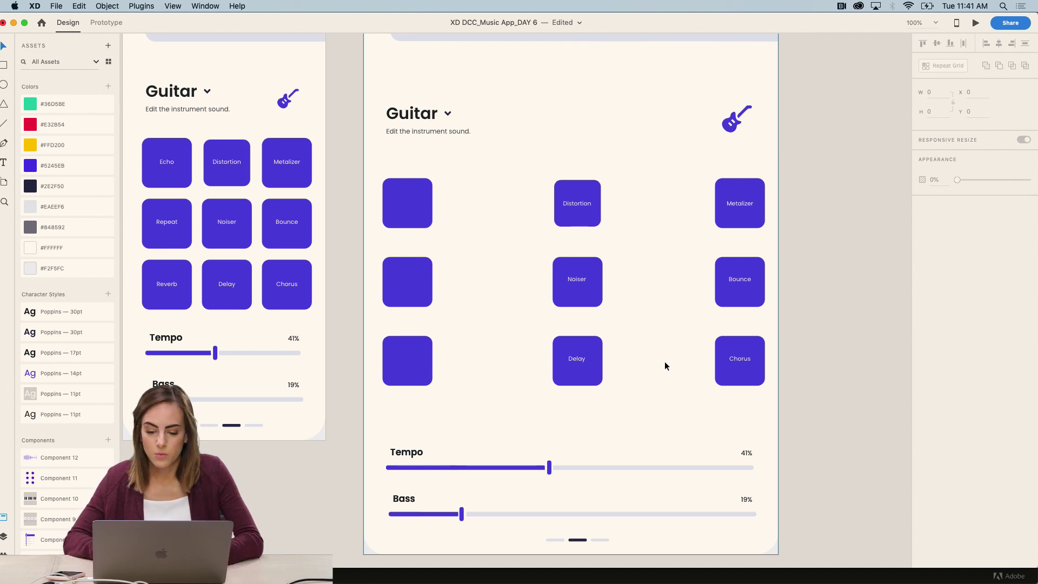
scroll(664, 361, down, 3)
scroll(665, 366, up, 2)
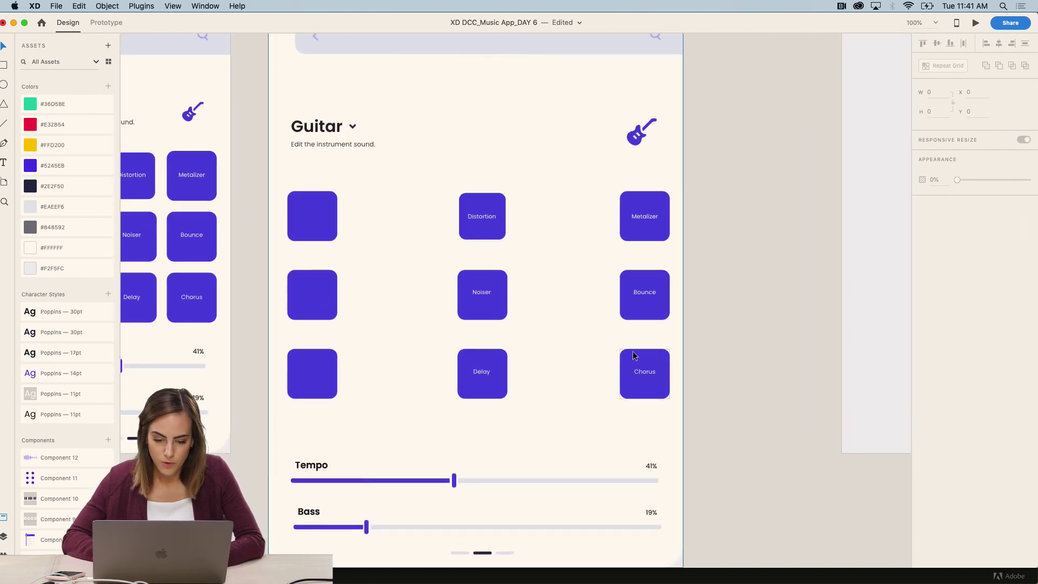
scroll(313, 234, down, 3)
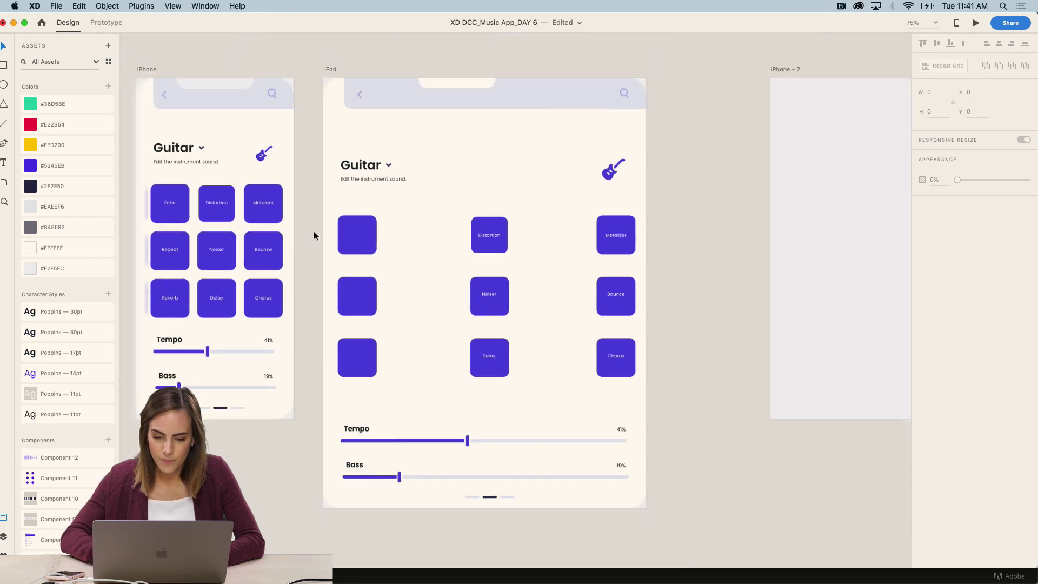
scroll(667, 445, up, 2)
scroll(667, 445, down, 2)
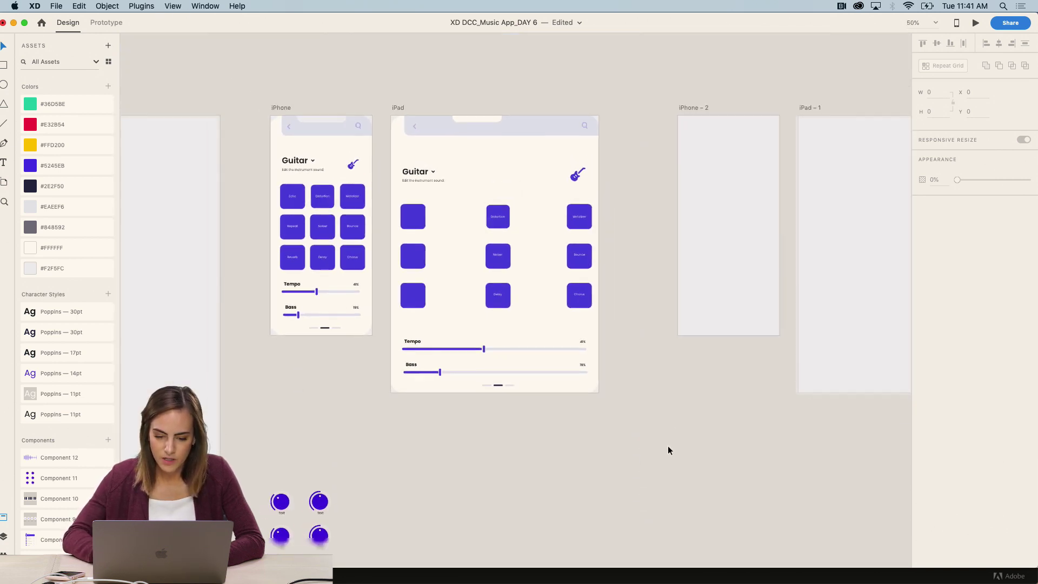
Step: Place a duplicate of the entire iPad Guitar design on the pasteboard directly below the iPad artboard
drag(612, 424, 393, 119)
scroll(393, 119, down, 5)
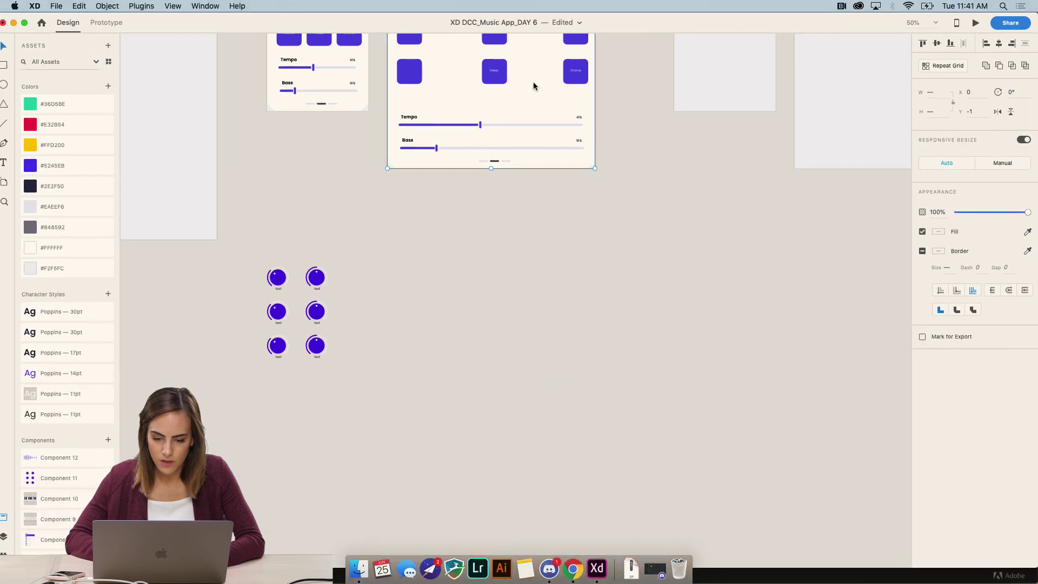
drag(533, 86, 528, 381)
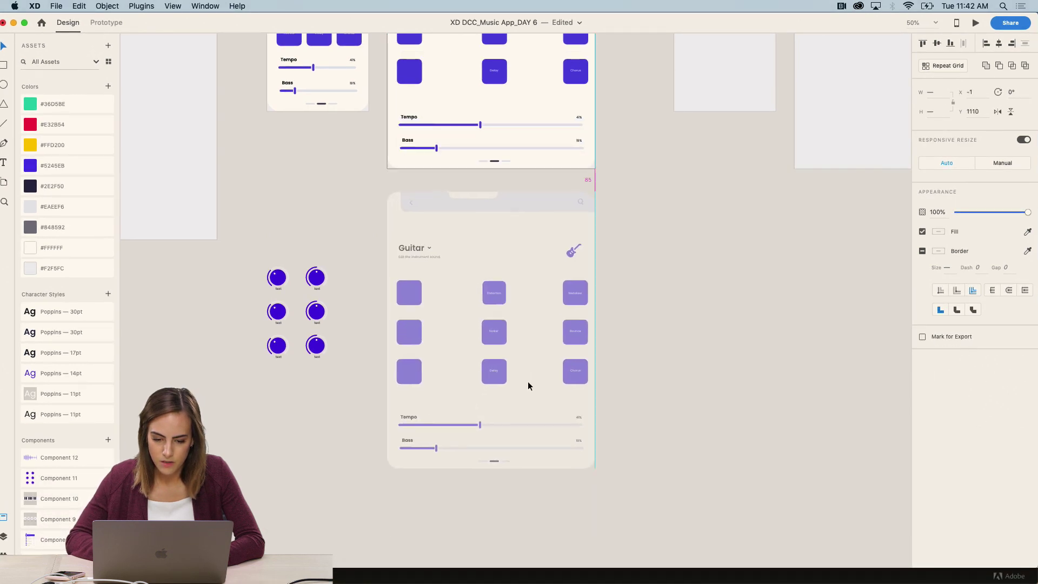
click(659, 345)
scroll(659, 345, up, 3)
Step: Replace the iPad artboard's content with a fresh copy of the complete iPhone Guitar design
key(super+equal)
scroll(659, 350, up, 4)
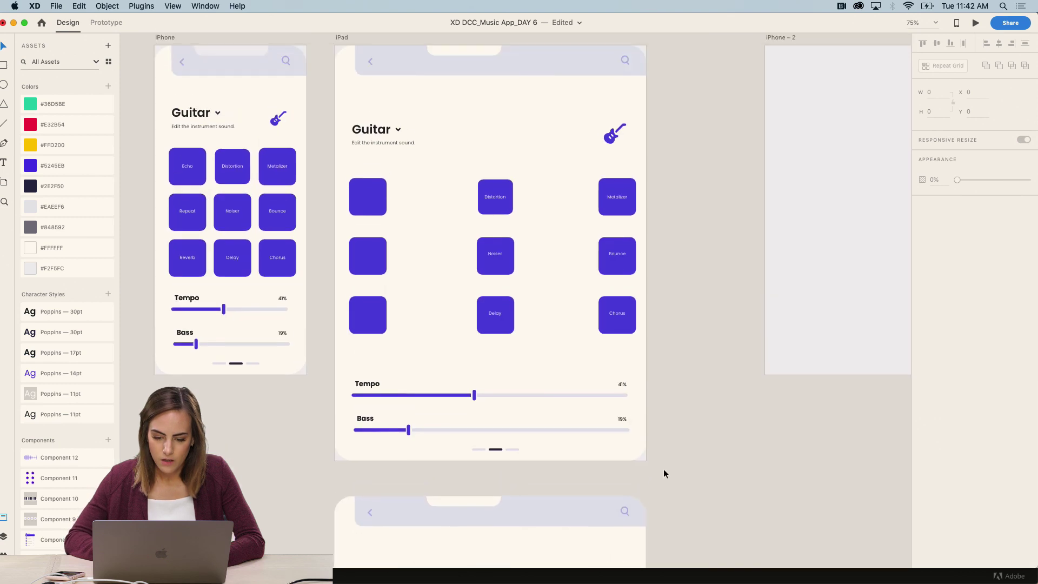
drag(663, 469, 334, 55)
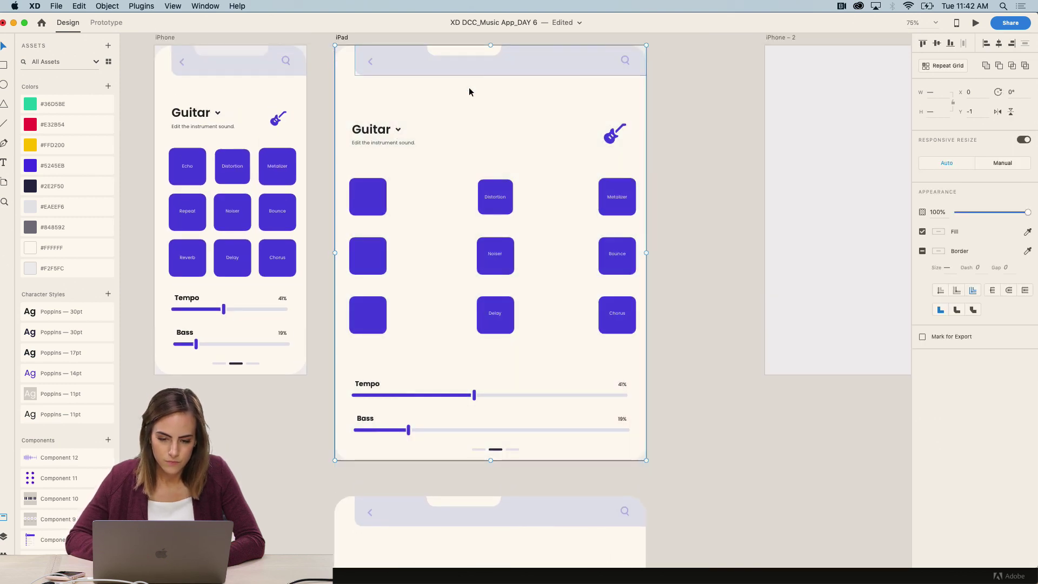
key(BackSpace)
drag(320, 385, 134, 40)
key(super+c)
click(407, 261)
key(super+v)
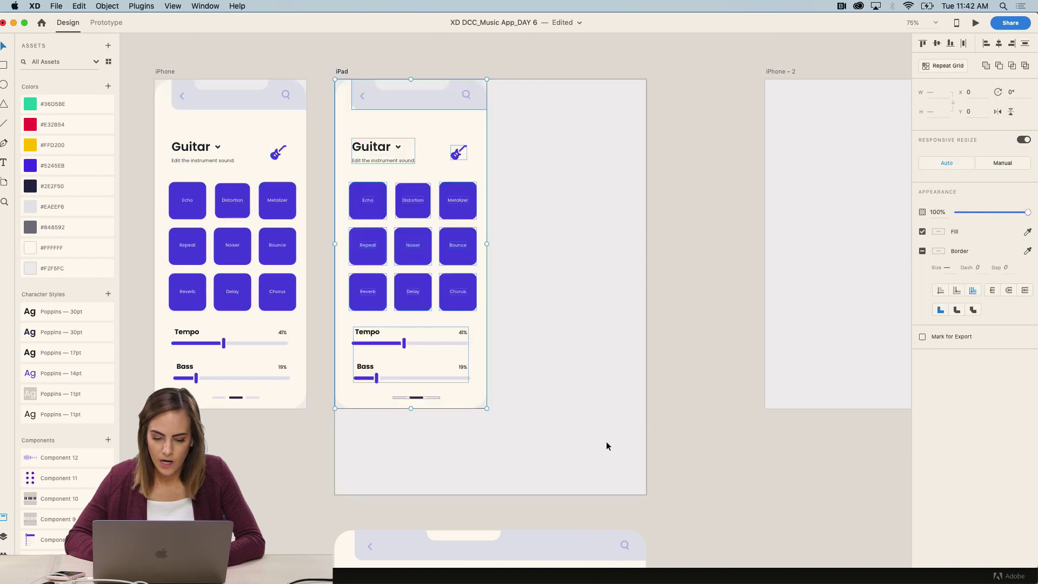
Step: Try to select the nine effect buttons in the pasted iPad design and check the original Guitar artboards
click(511, 212)
click(464, 195)
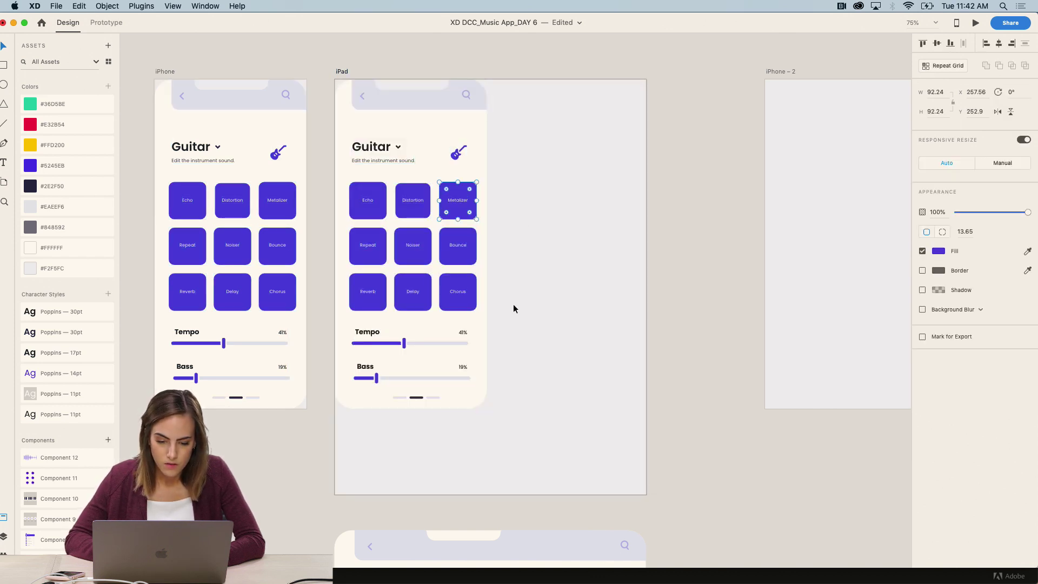
drag(512, 306, 342, 189)
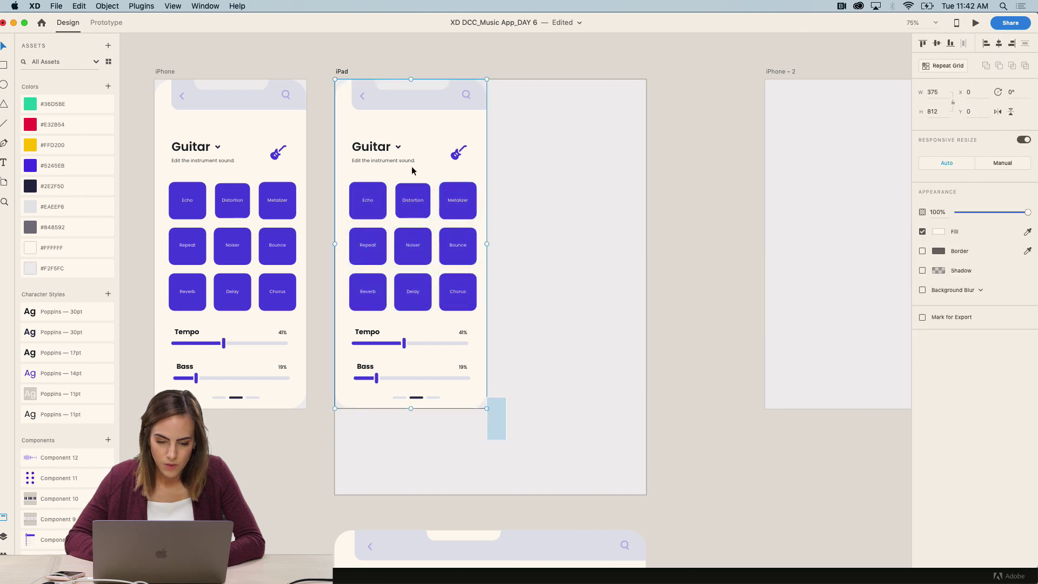
drag(506, 438, 325, 82)
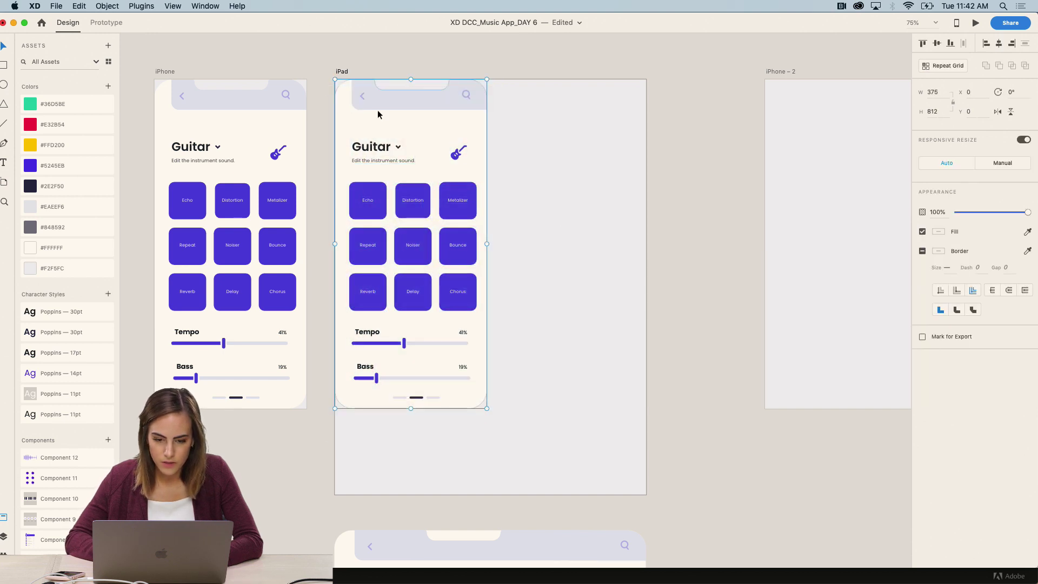
click(462, 298)
click(526, 292)
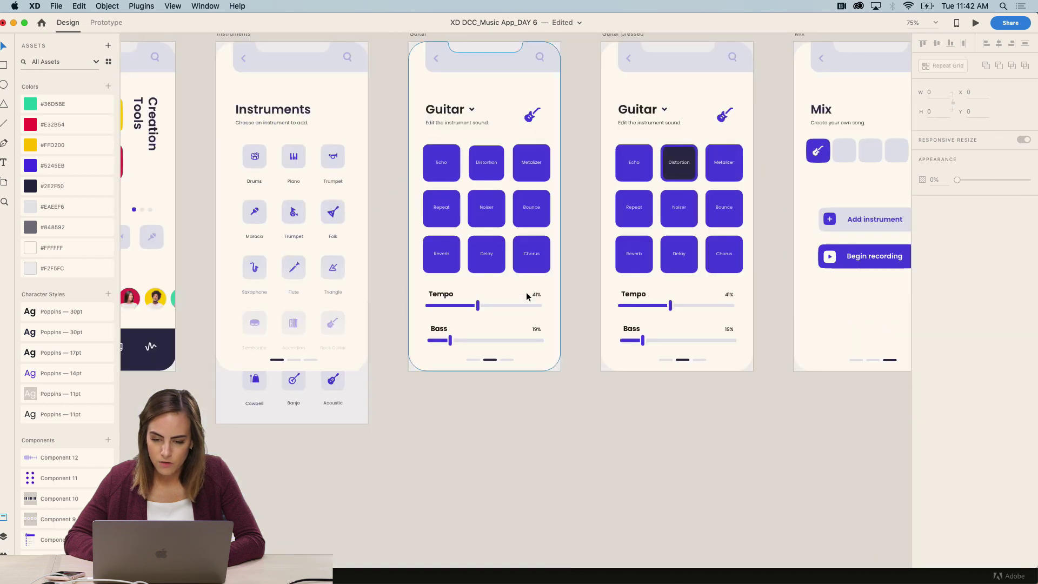
scroll(527, 292, up, 2)
click(674, 282)
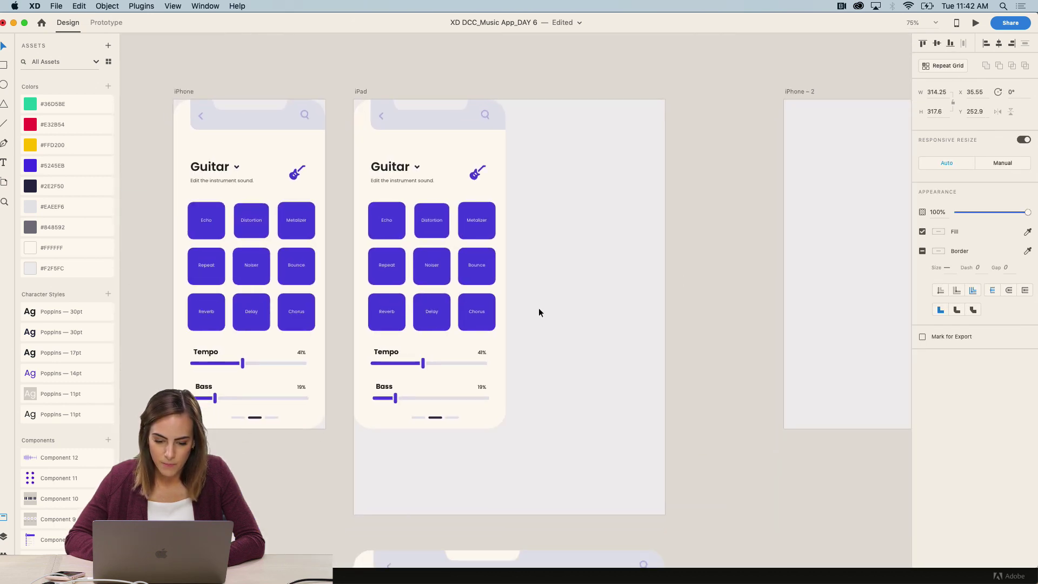
Step: Ungroup the selected elements of the pasted iPad design
drag(526, 333, 360, 208)
right_click(455, 184)
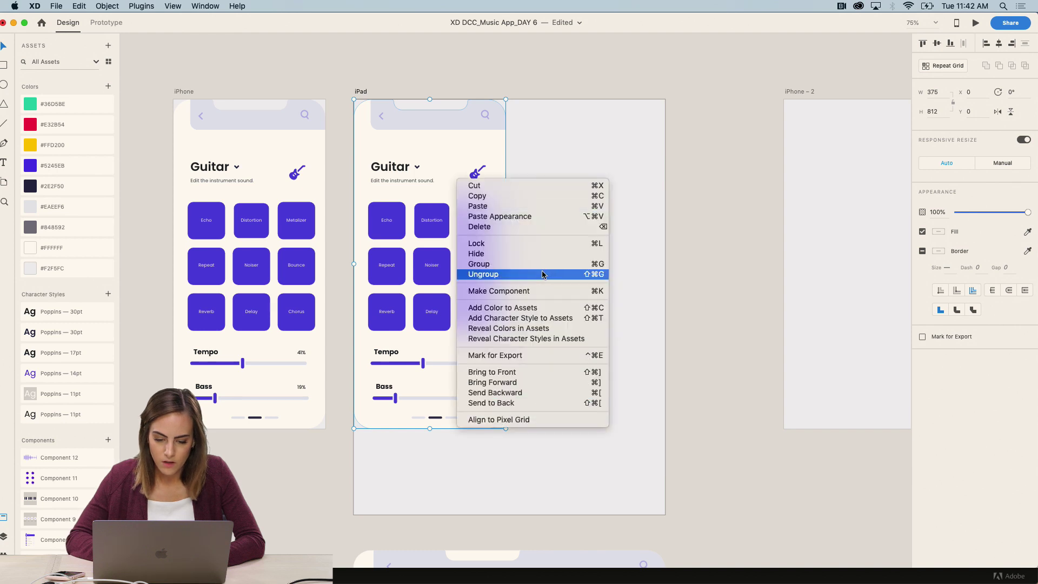
click(476, 273)
click(548, 331)
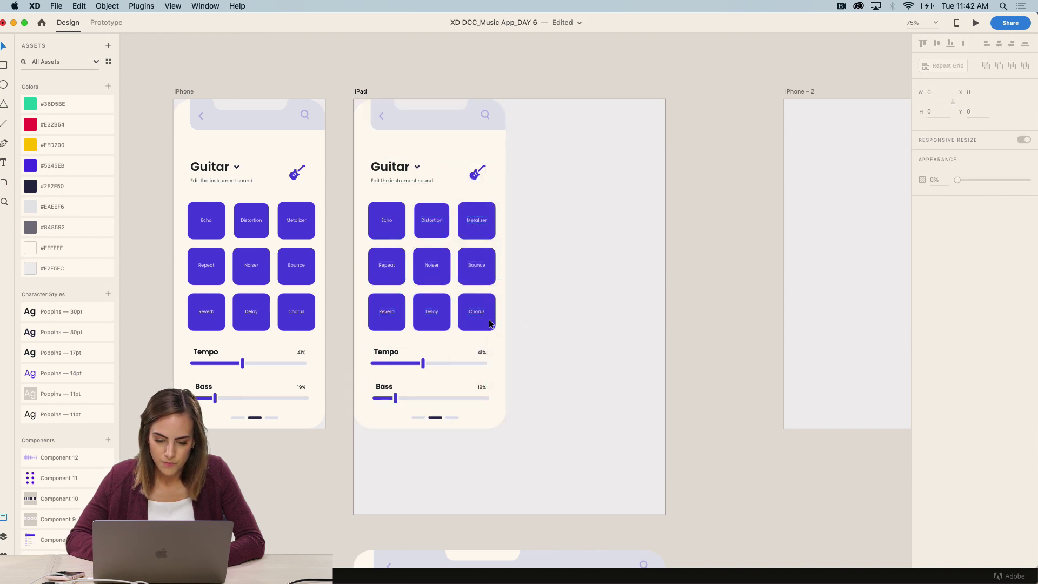
Step: Replace the iPad's effect buttons with the component grid whose Distortion button is dark, and set its responsive resize to Manual with fixed top, left, width and height
drag(528, 326, 360, 205)
click(446, 173)
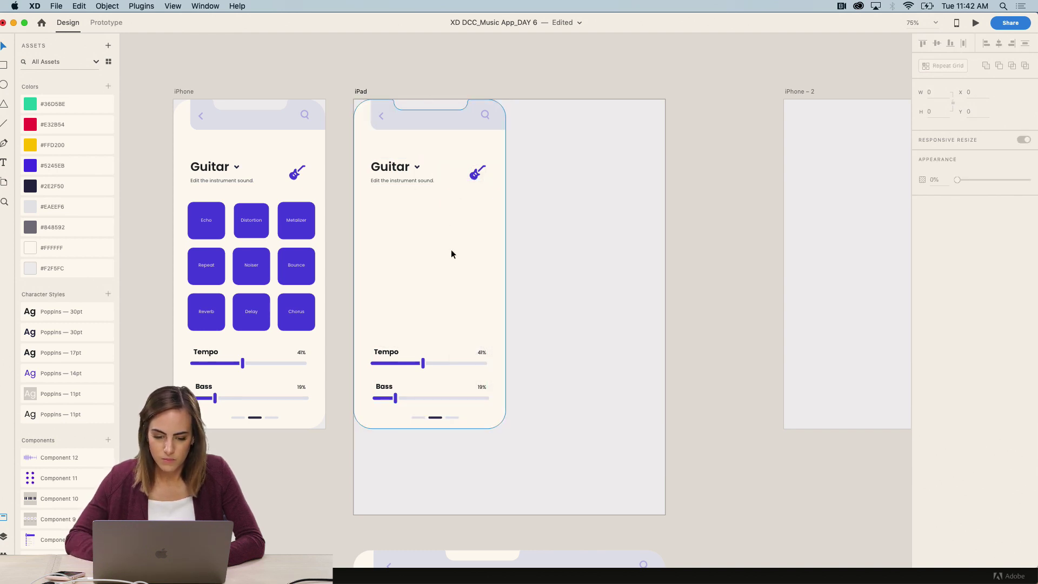
click(431, 220)
click(565, 255)
drag(515, 350, 361, 197)
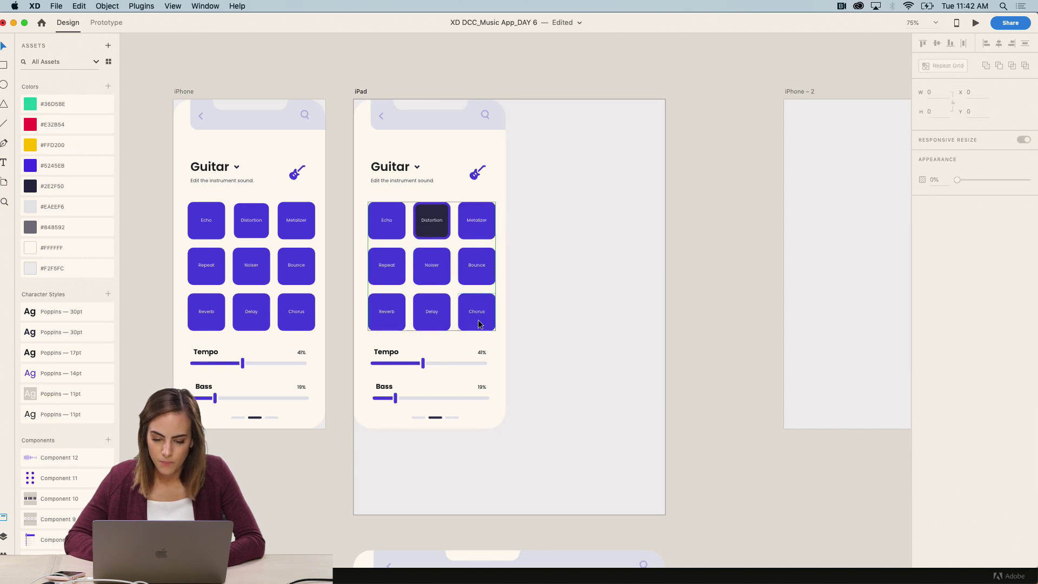
click(999, 165)
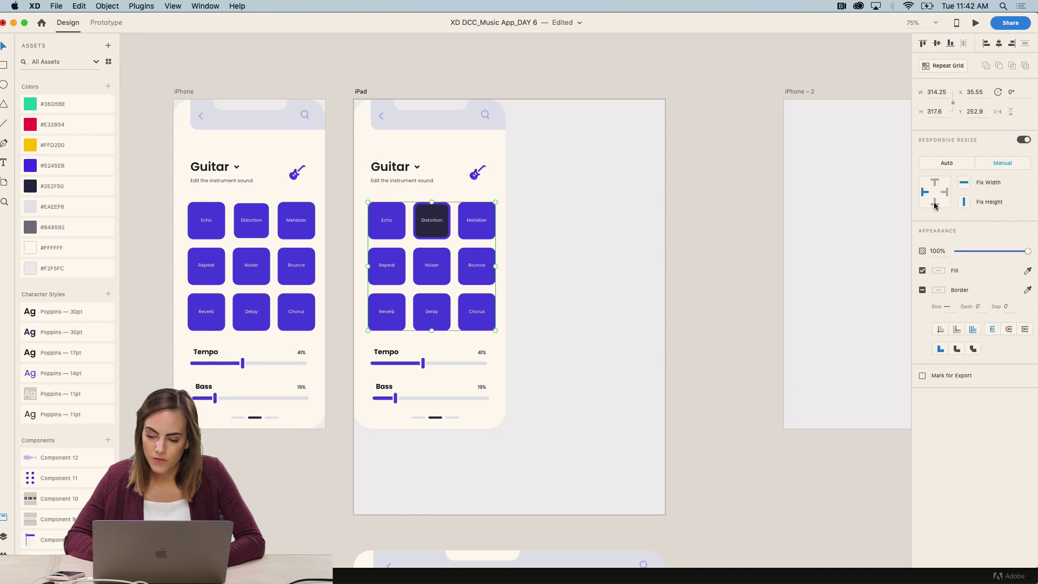
drag(540, 481, 342, 88)
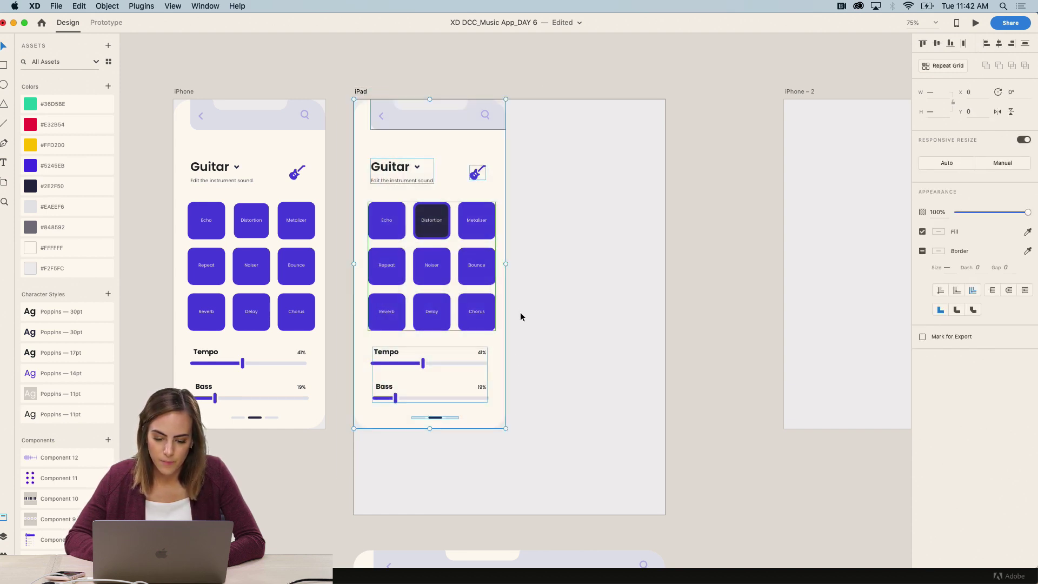
drag(534, 438, 665, 511)
key(super+z)
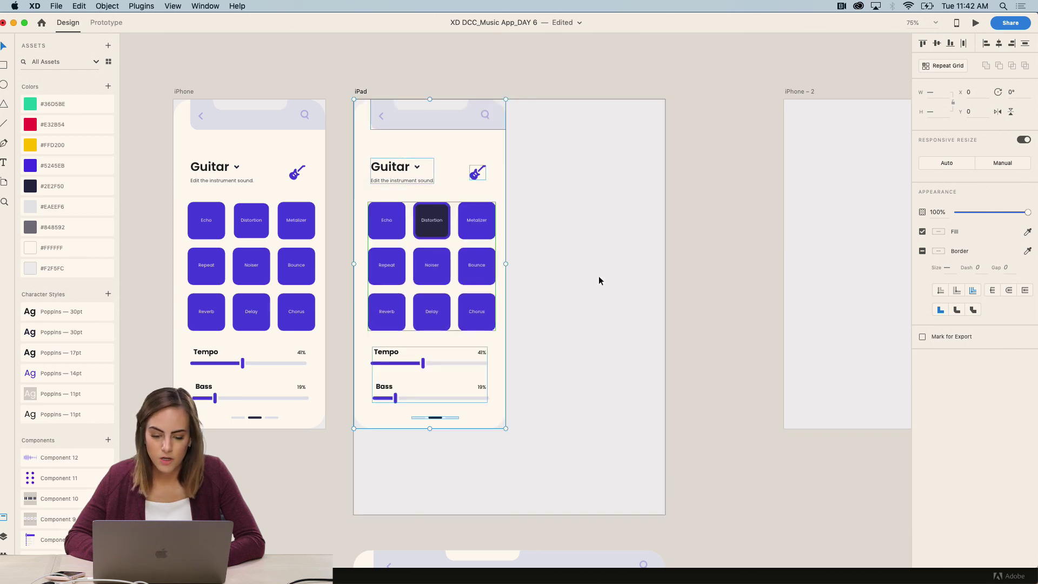
key(super+z)
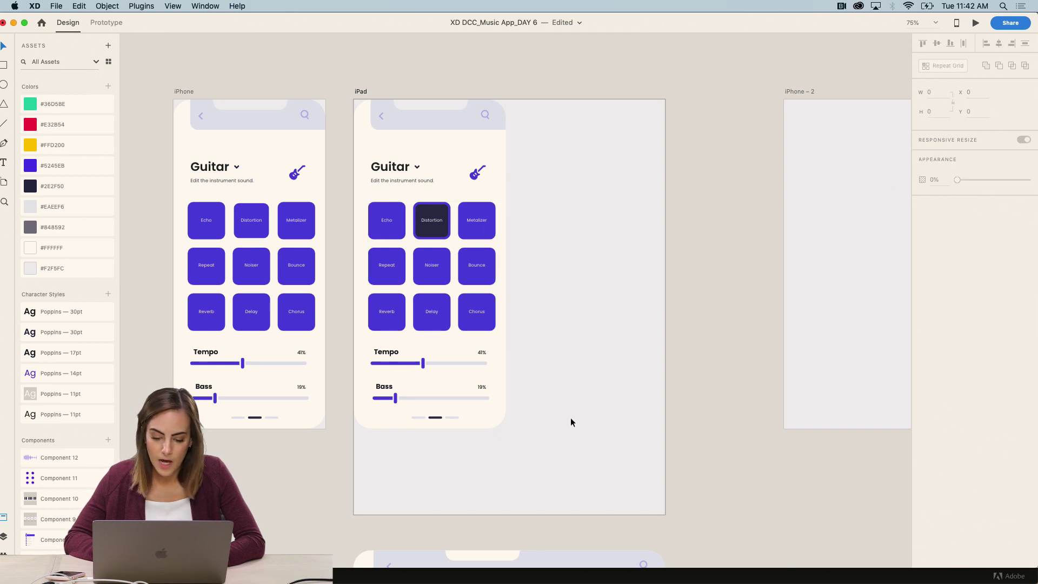
Step: Resize all the pasted Guitar content together so it fills the iPad artboard
drag(549, 436, 366, 112)
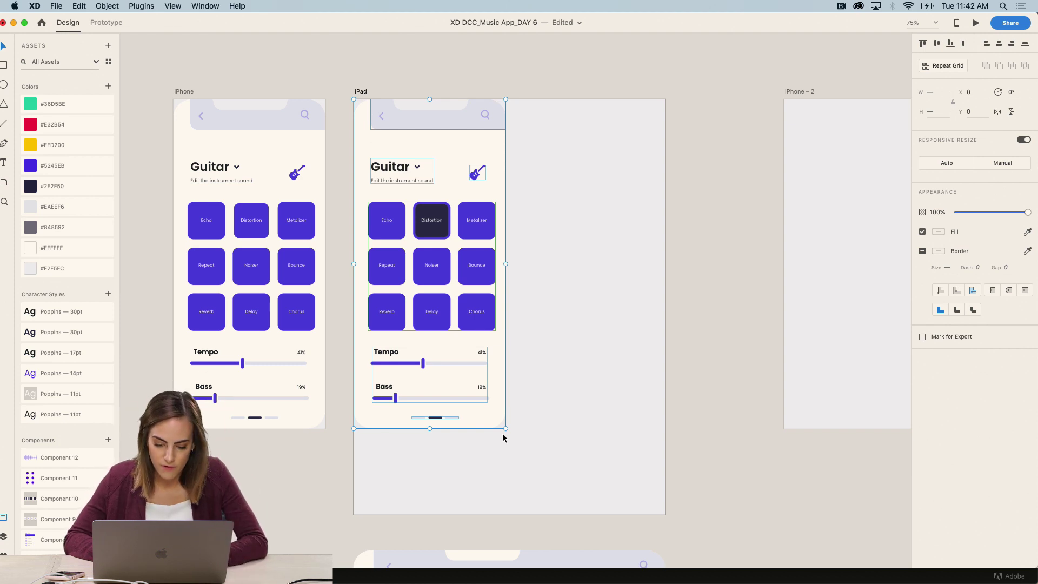
drag(506, 428, 665, 515)
click(705, 410)
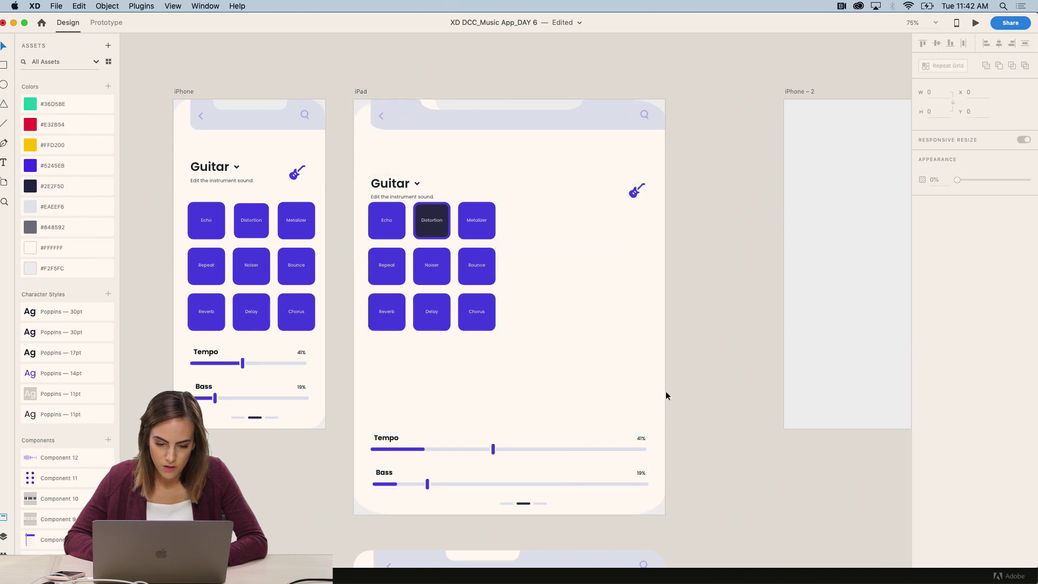
Step: Move the effect button grid down below the Guitar heading, to Y 294.9
click(482, 284)
drag(485, 281, 485, 298)
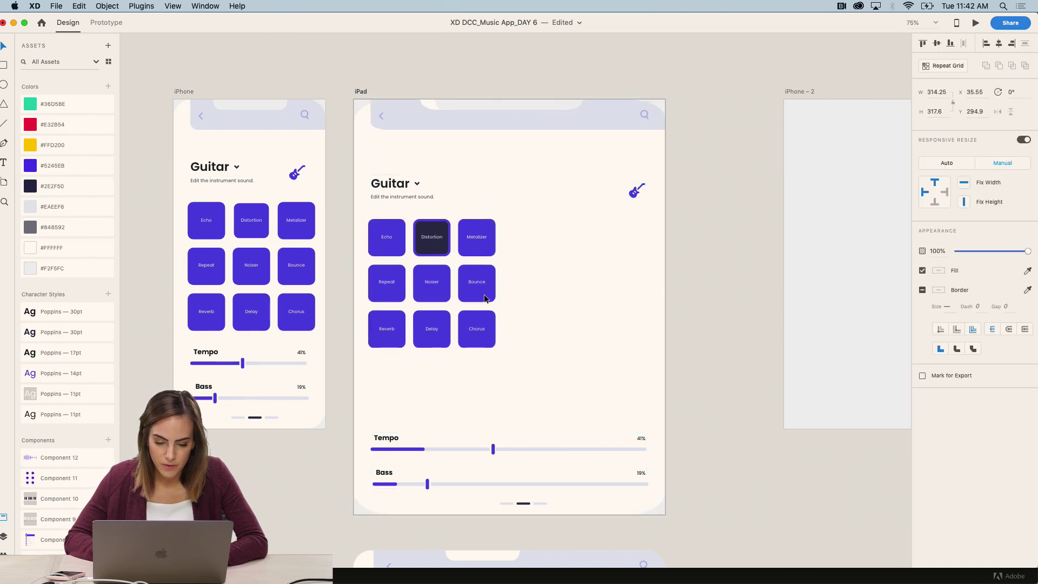
click(720, 379)
Step: Copy the six-knob group from the pasteboard into the iPad artboard and place it beside the button grid at X 464, Y 297
scroll(720, 379, right, 1)
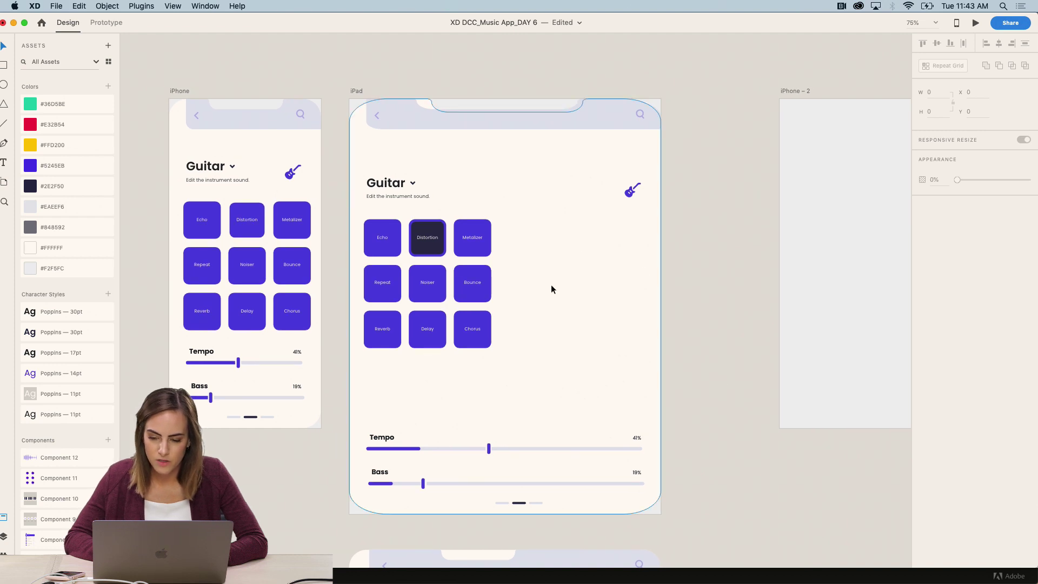
scroll(552, 285, left, 10)
scroll(551, 286, up, 4)
click(570, 322)
key(super+c)
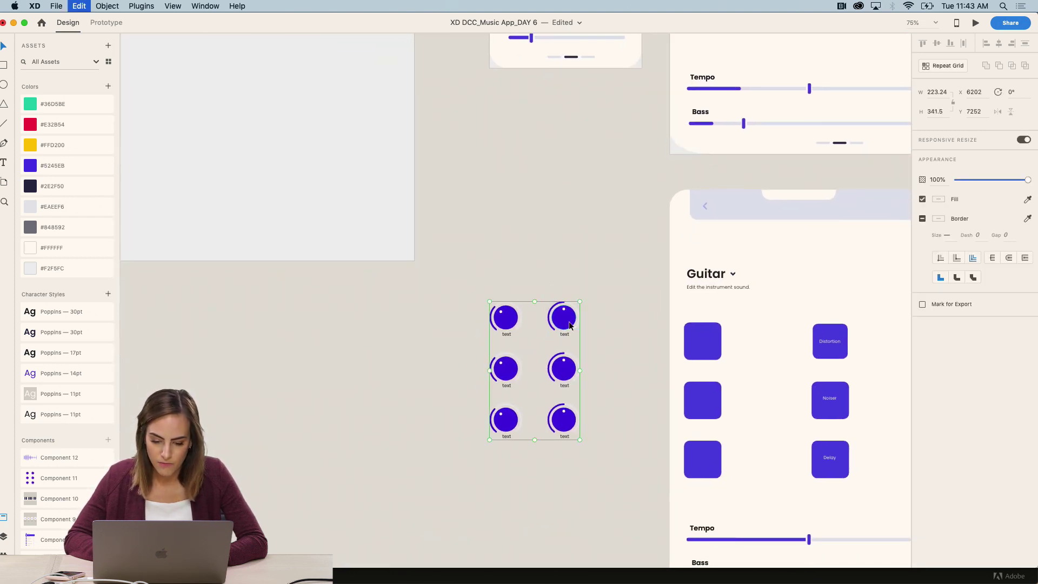
scroll(568, 321, down, 10)
scroll(569, 321, right, 5)
key(super+v)
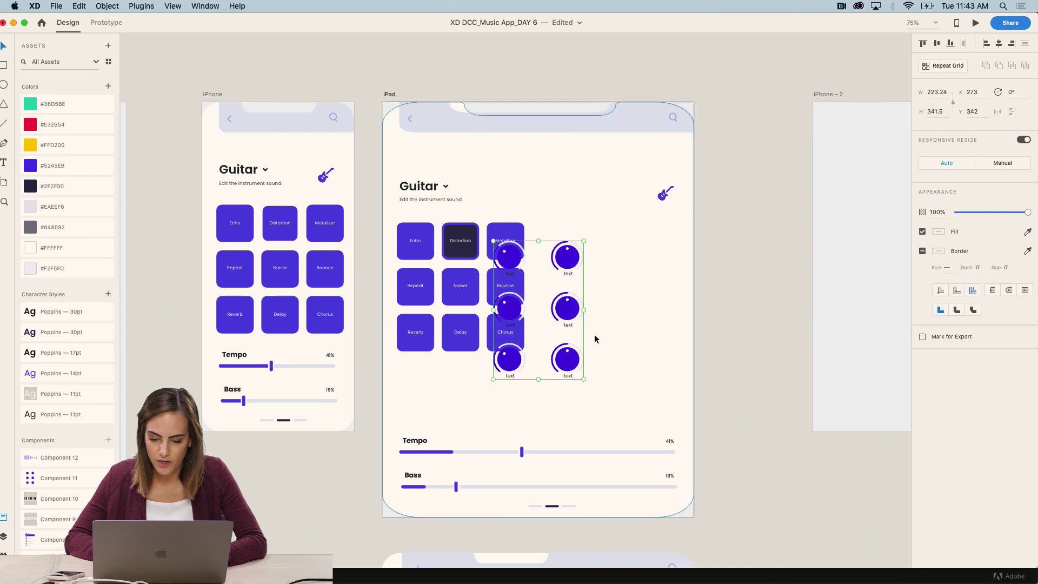
drag(565, 254, 640, 236)
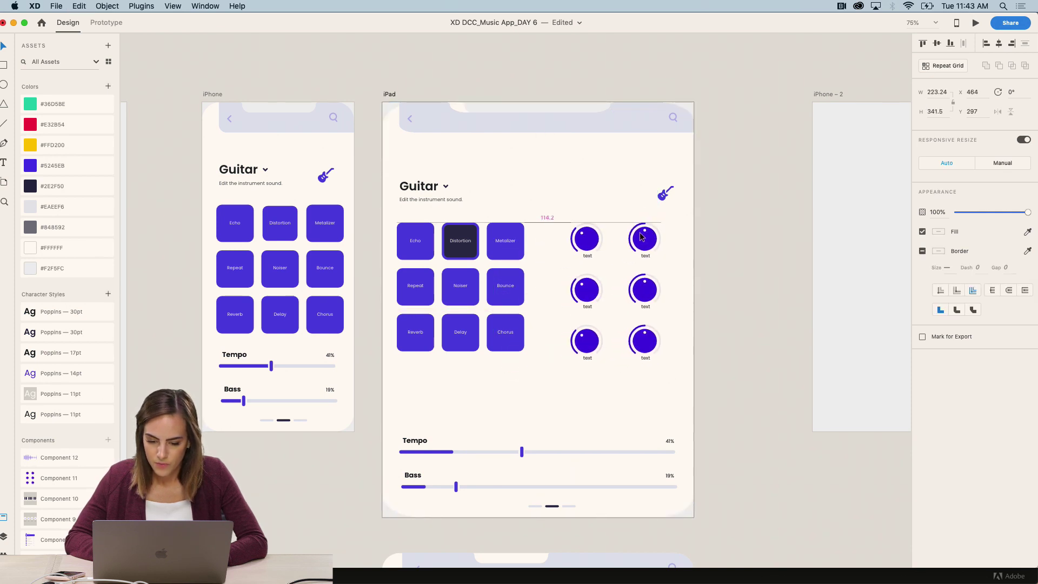
click(739, 239)
key(super+2)
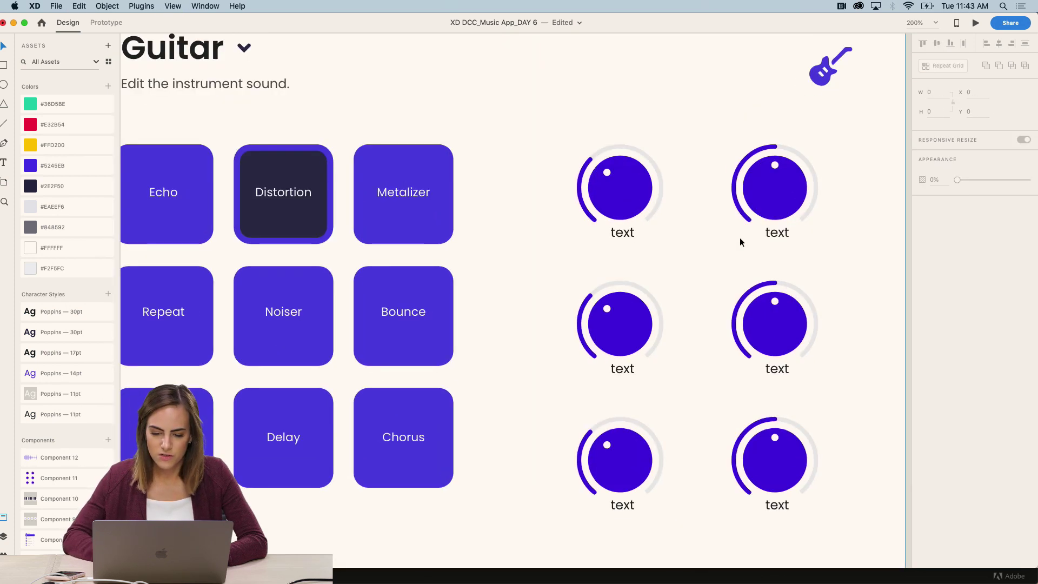
scroll(739, 238, right, 3)
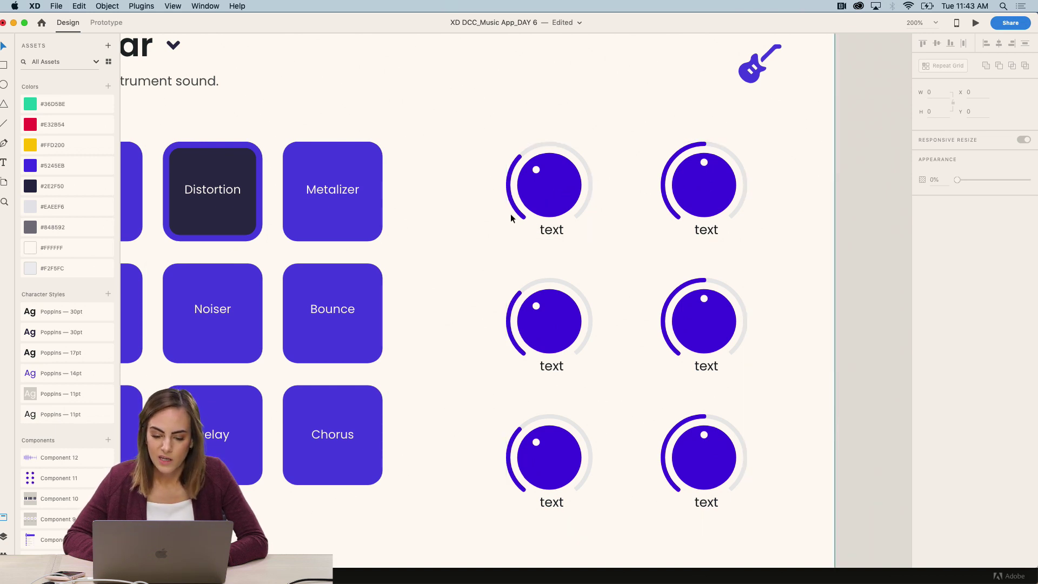
key(super+1)
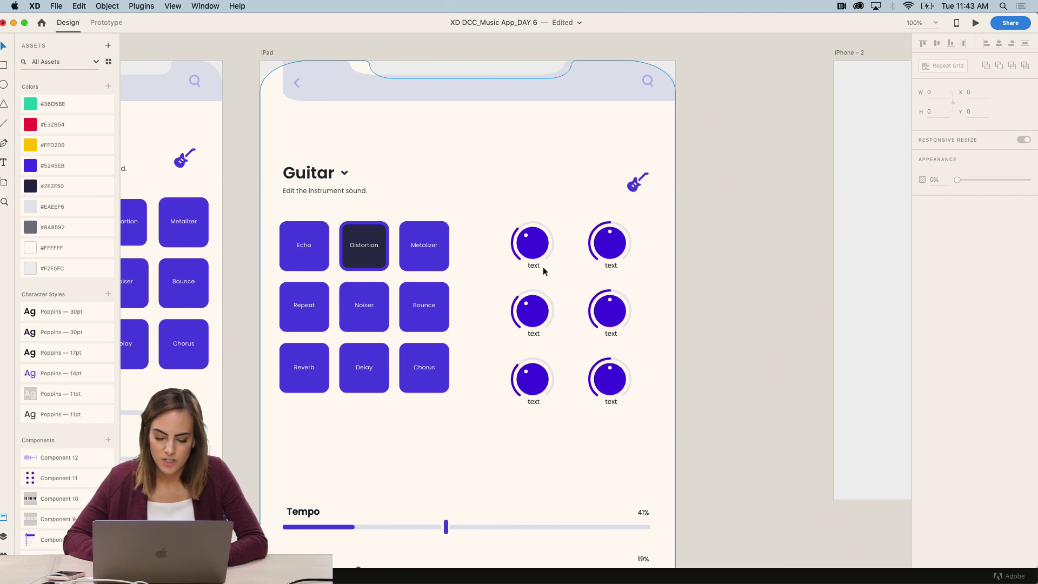
scroll(543, 267, down, 3)
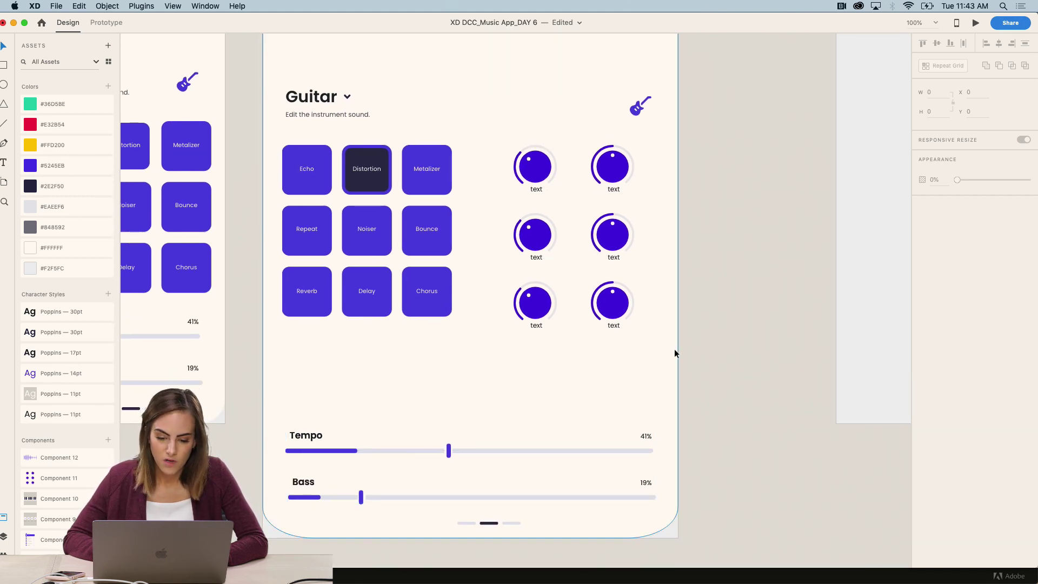
key(super+minus)
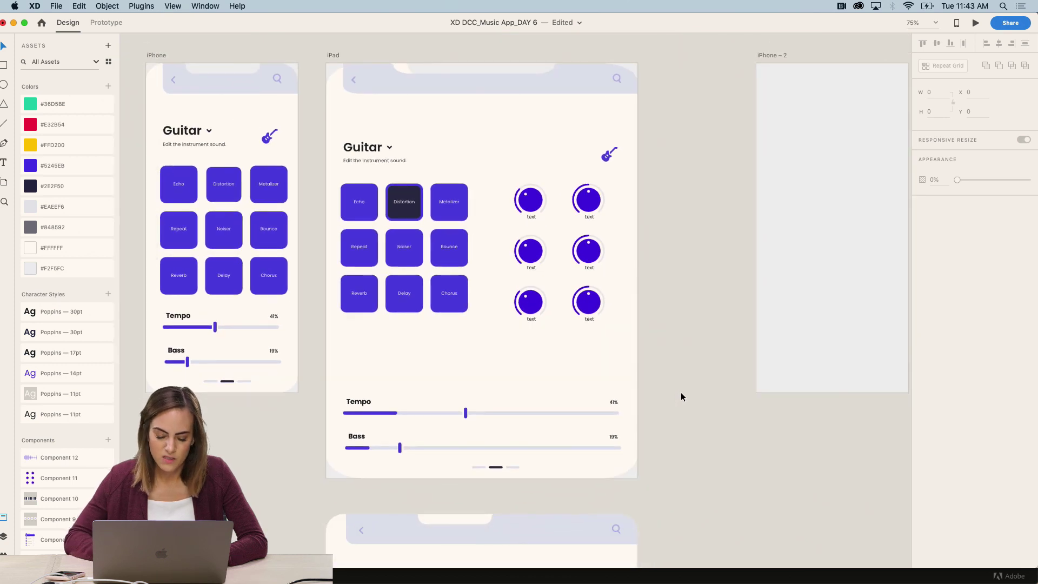
scroll(680, 391, down, 10)
click(519, 429)
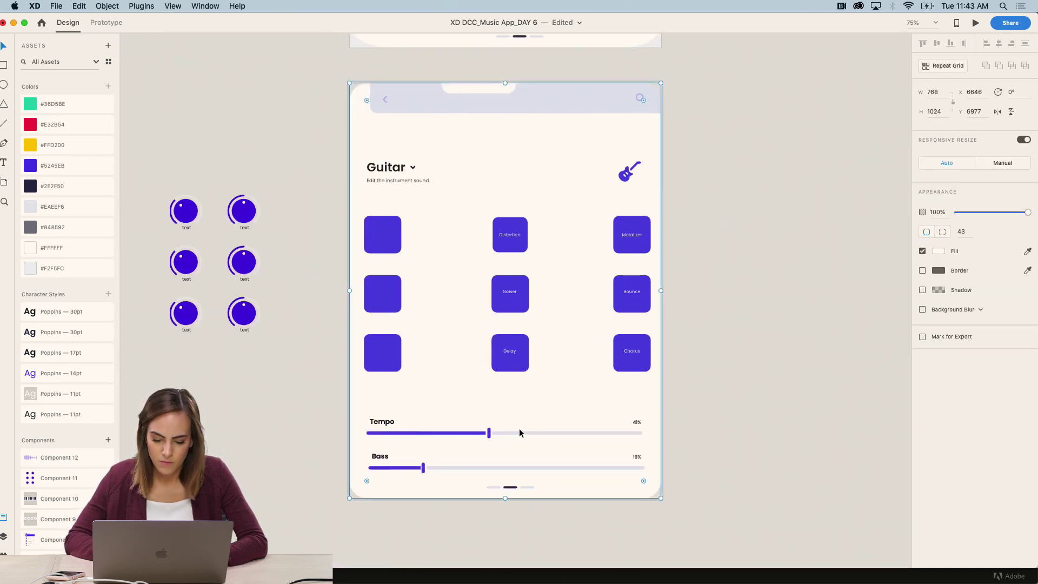
drag(695, 514, 355, 417)
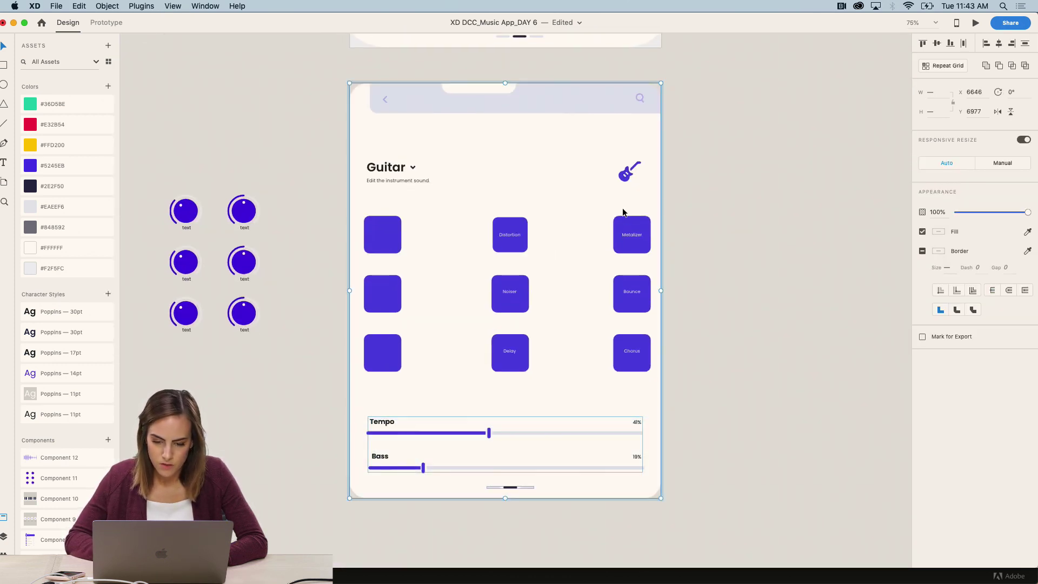
drag(689, 196, 356, 90)
scroll(356, 90, up, 10)
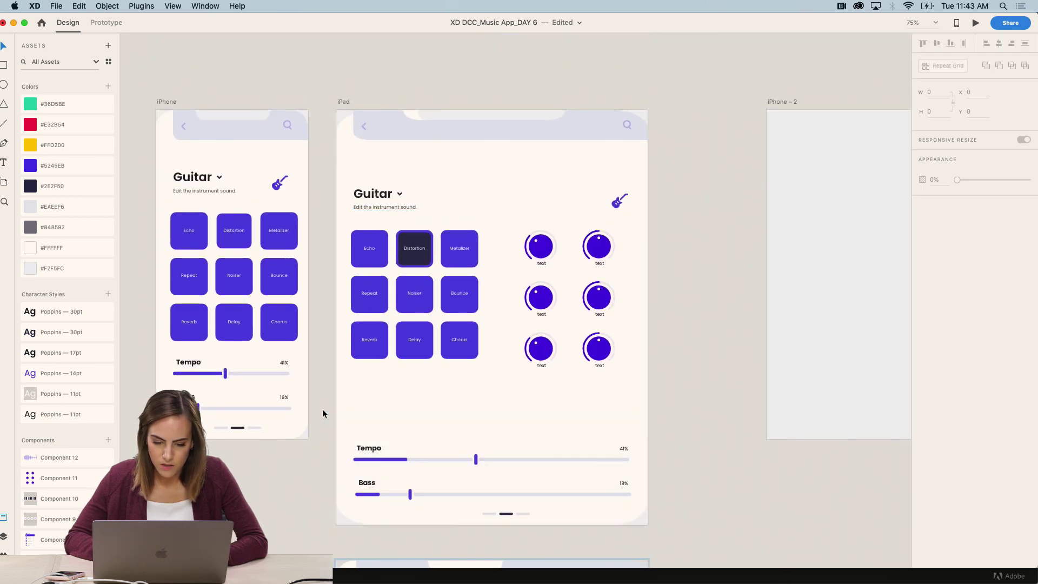
Step: Delete the stretched background, header bar and Tempo and Bass sliders from the iPad artboard
click(585, 187)
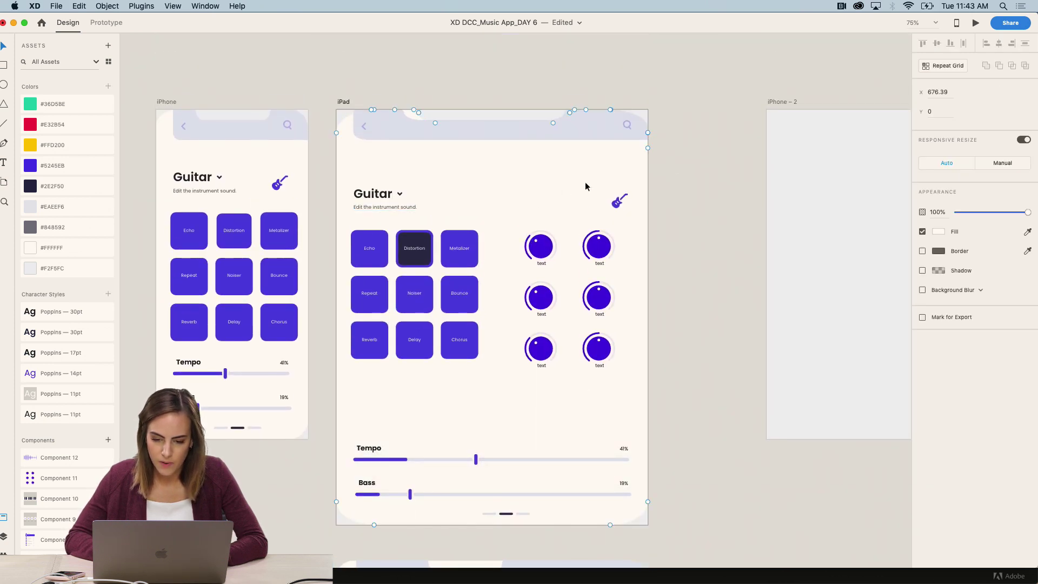
click(351, 114)
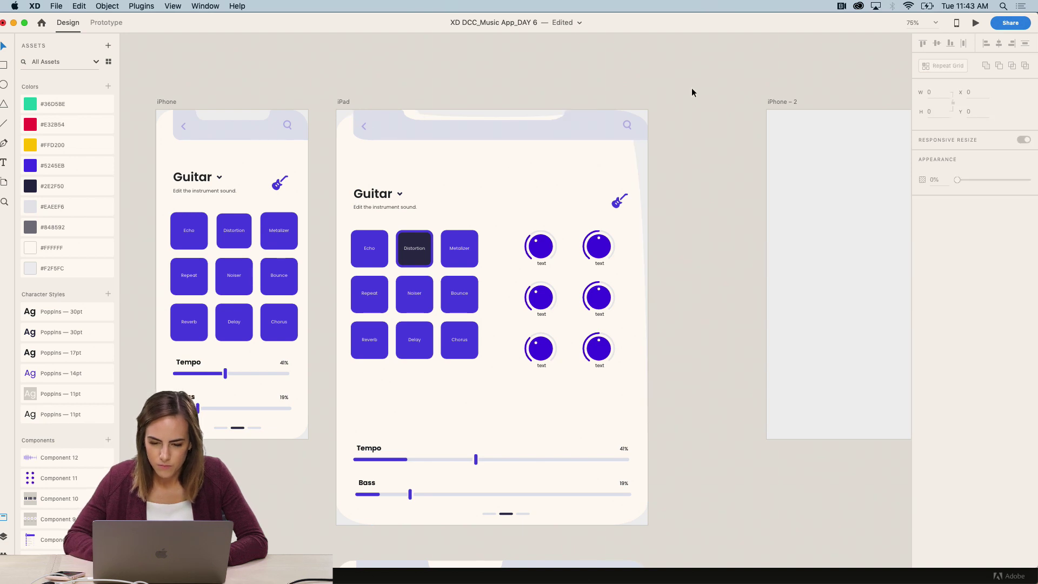
key(Delete)
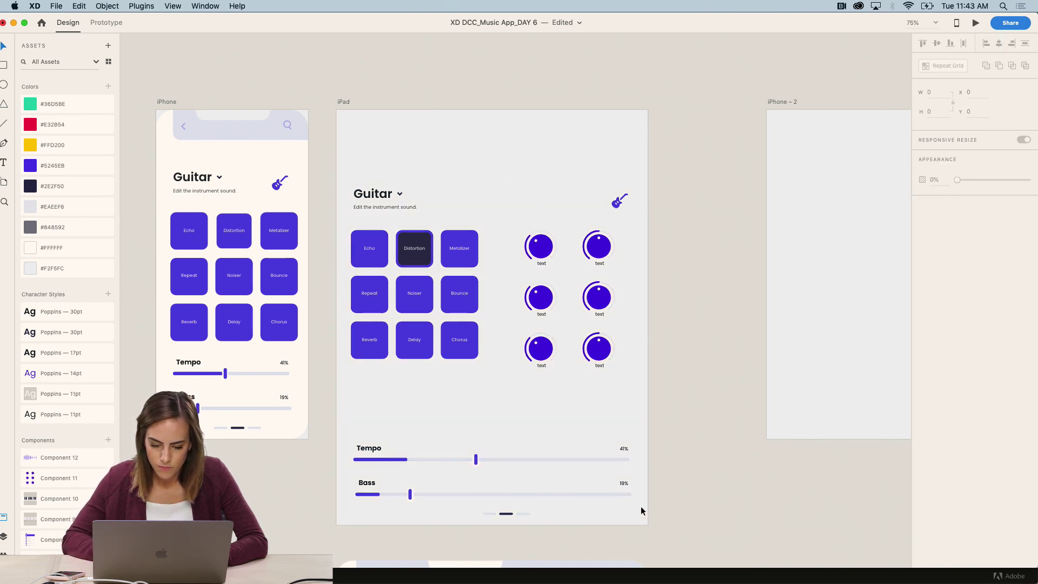
drag(677, 505, 321, 452)
key(Delete)
click(506, 512)
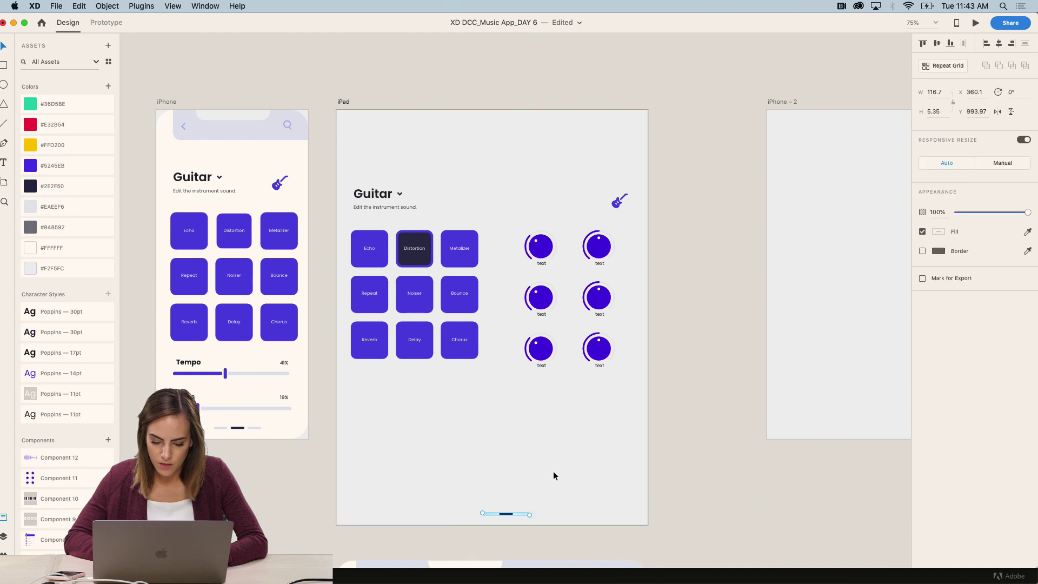
click(576, 448)
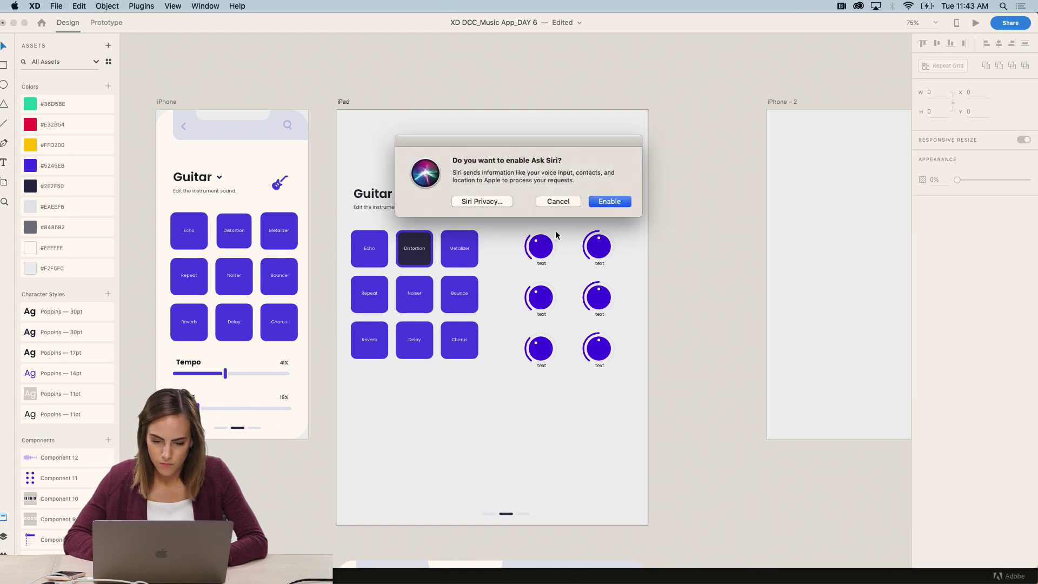
click(558, 201)
key(super+z)
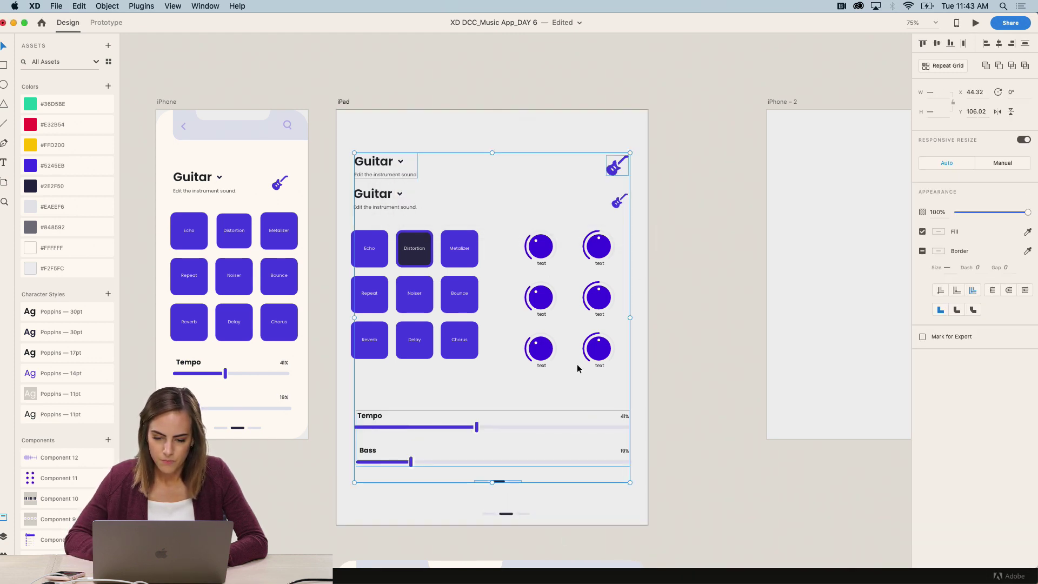
key(Delete)
Step: Copy the cream background, Tempo and Bass sliders and page indicator from the lower Guitar layout into the iPad artboard at X 0, Y 15
scroll(594, 381, down, 2)
scroll(593, 385, down, 10)
drag(718, 389, 364, 278)
scroll(546, 259, up, 3)
click(731, 207)
click(593, 207)
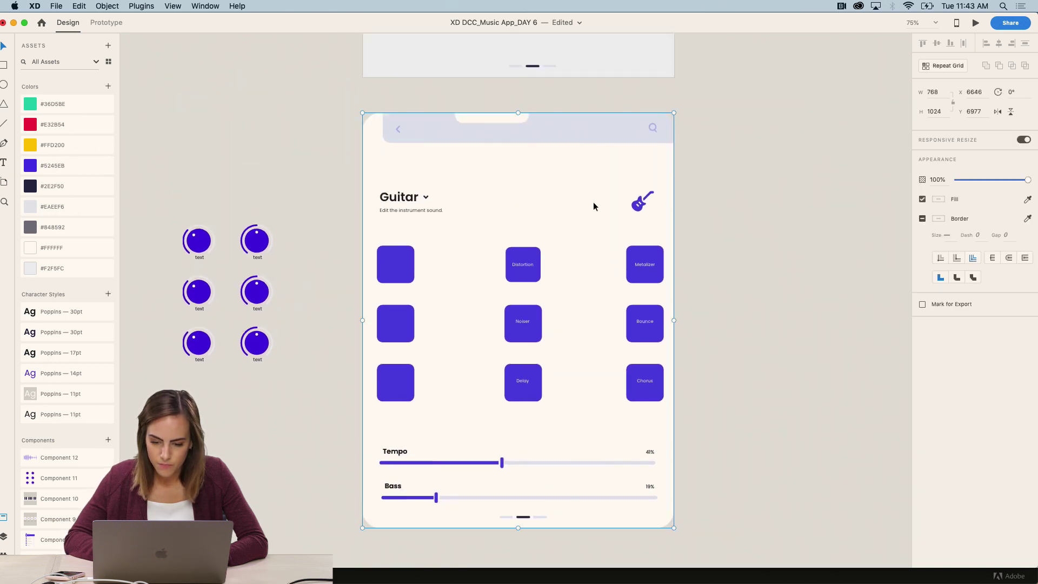
right_click(516, 231)
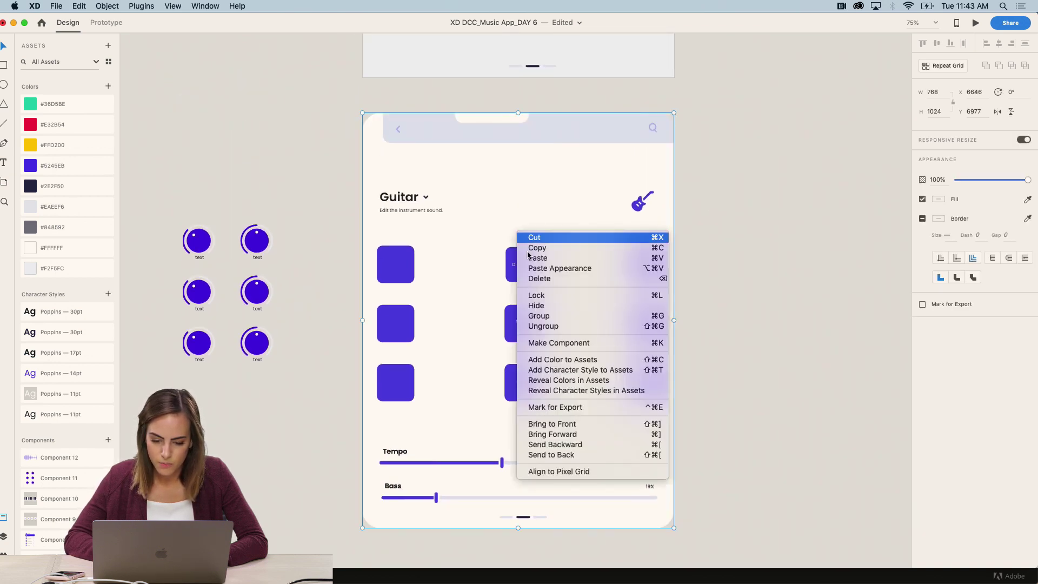
click(718, 533)
drag(718, 533, 382, 415)
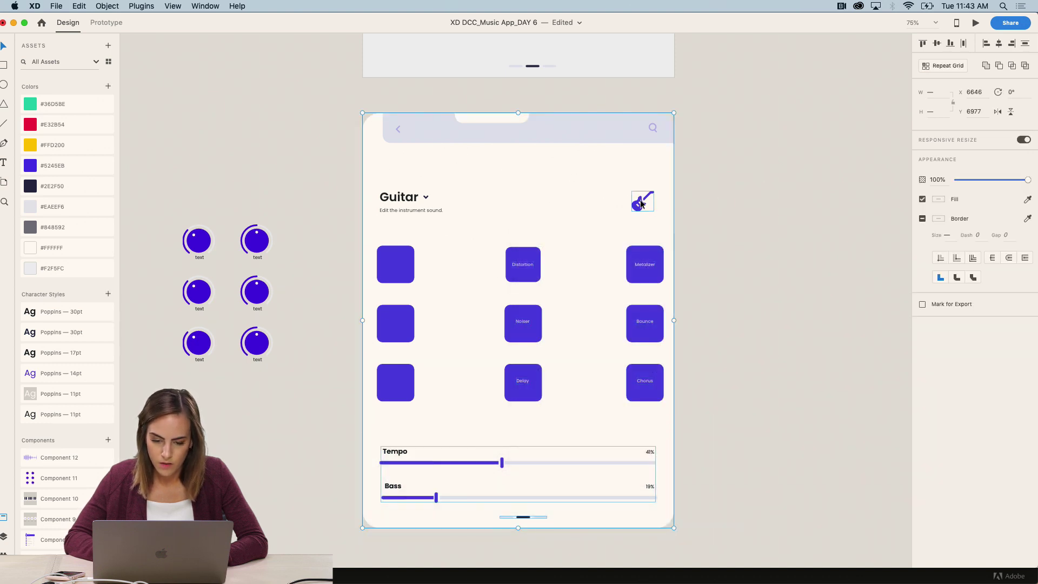
scroll(488, 229, up, 8)
scroll(488, 230, down, 3)
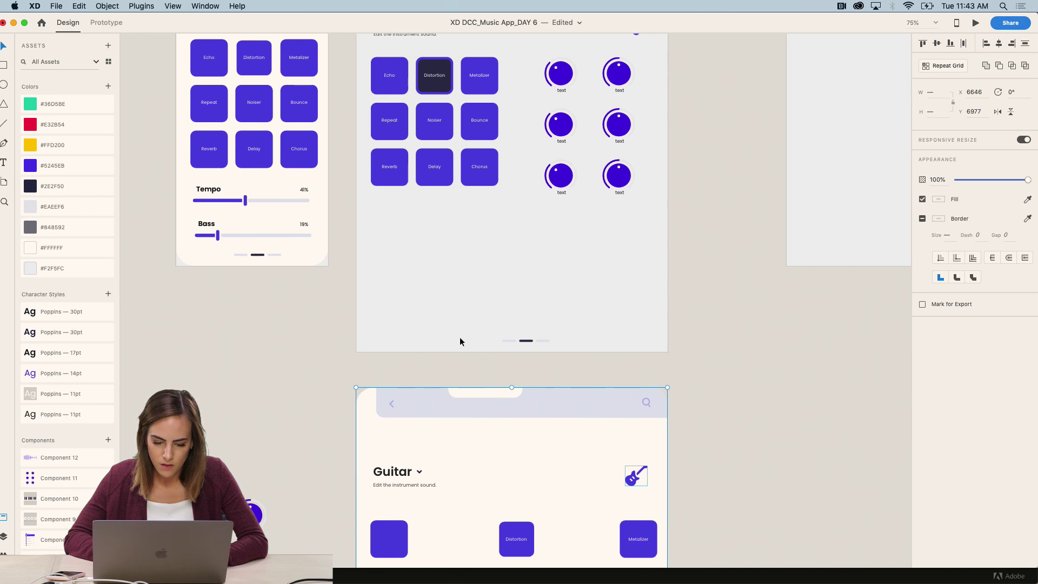
key(super+z)
key(super+z)
key(super+z)
key(super+z)
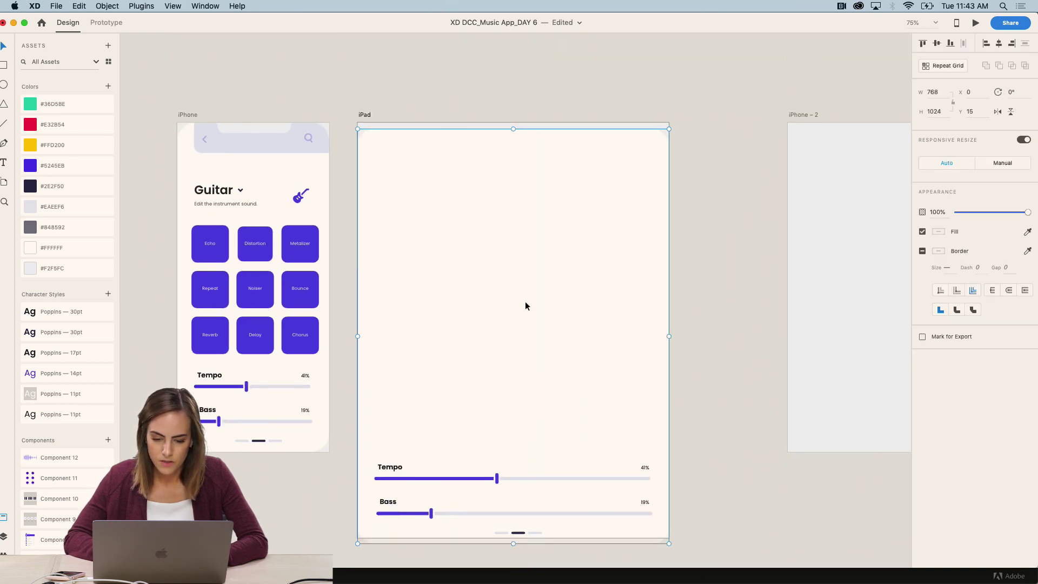
Step: Send the pasted background, sliders and page indicator behind the Guitar heading, button grid and knobs
right_click(431, 204)
key(super+v)
click(757, 437)
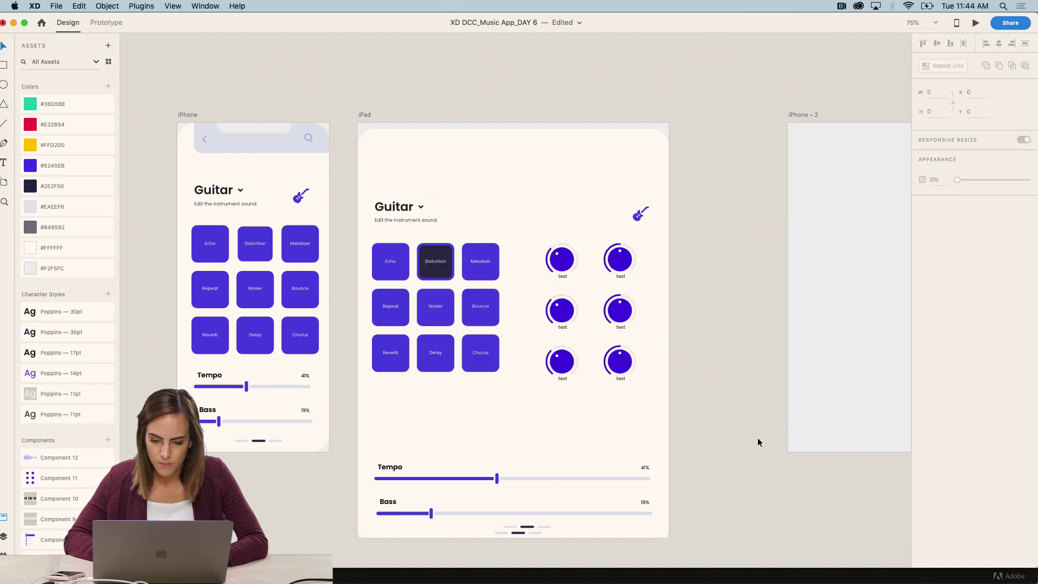
Step: Copy the header bar from the lower Guitar layout and place it at the top of the iPad artboard at X 48.84, Y 0
scroll(757, 437, down, 5)
click(648, 288)
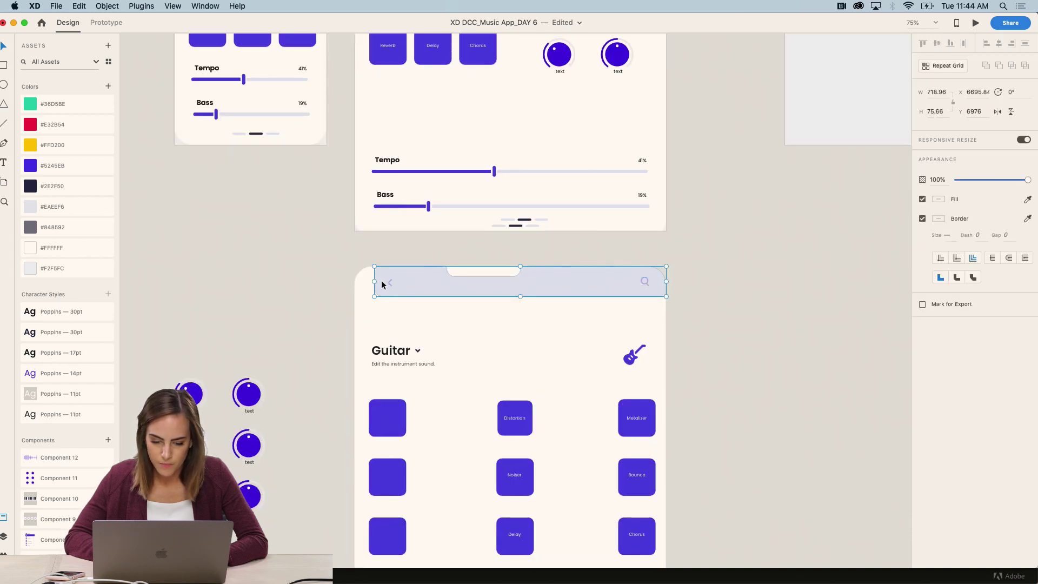
key(super+c)
scroll(540, 205, up, 5)
key(super+v)
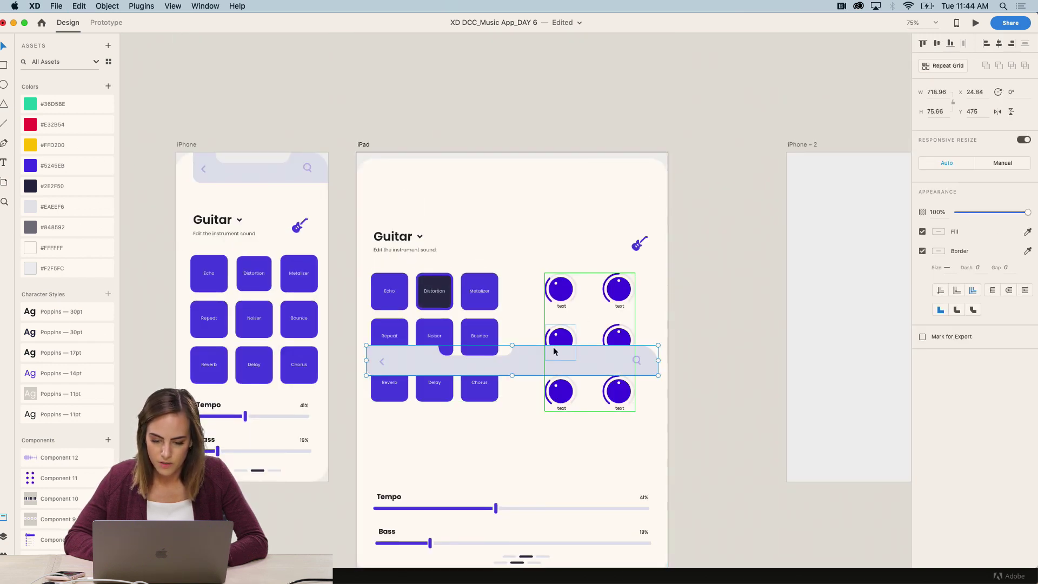
drag(553, 352, 521, 178)
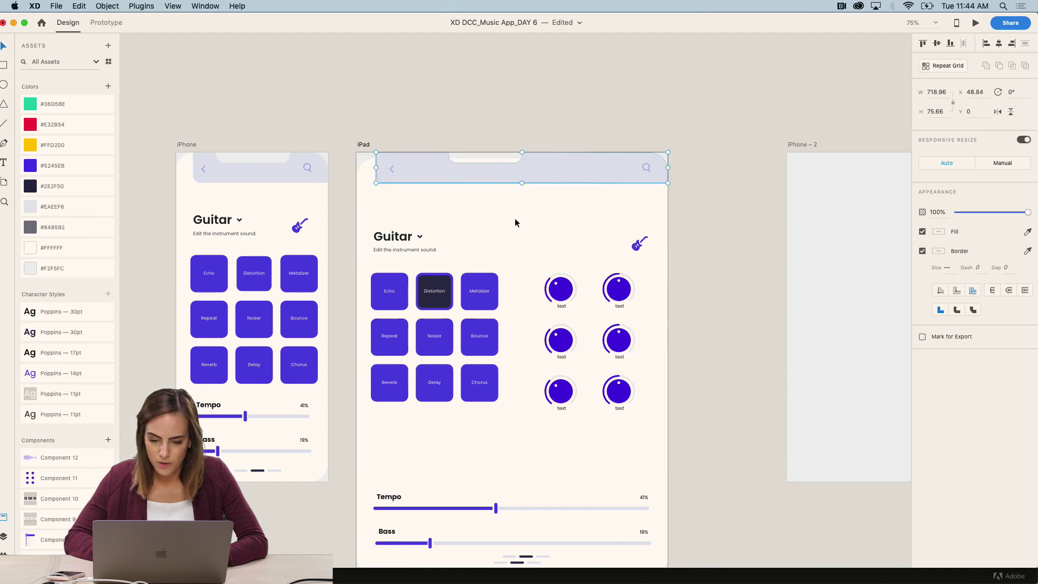
Step: Extend the iPad background upward to the artboard's top edge, giving it a height of 1039 at Y 0
click(512, 154)
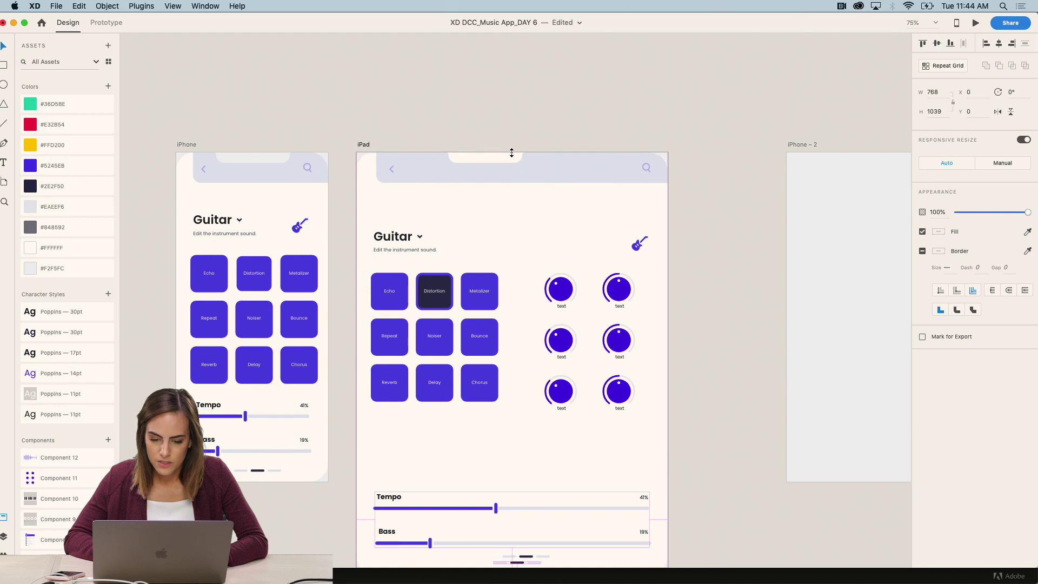
click(586, 121)
scroll(586, 122, down, 3)
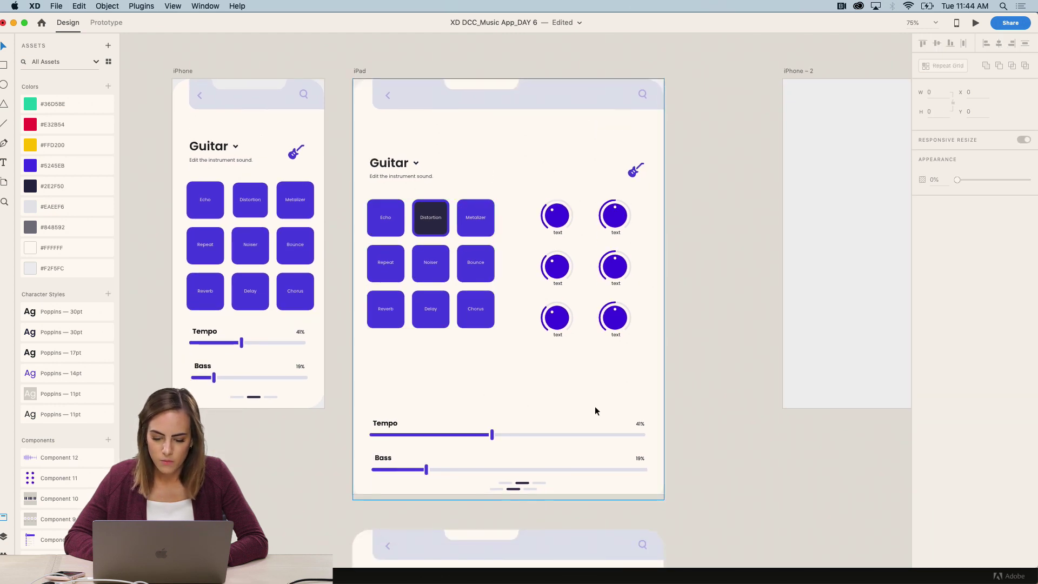
Step: Move the iPad's Tempo and Bass sliders up to Y 735.8 and delete the lower duplicate page indicator
click(390, 428)
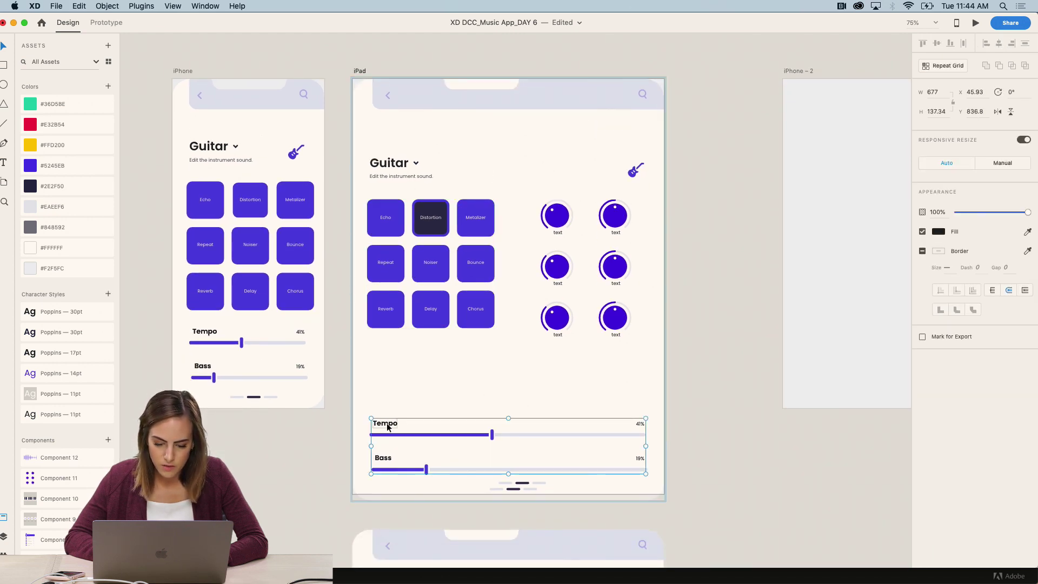
drag(389, 424, 387, 383)
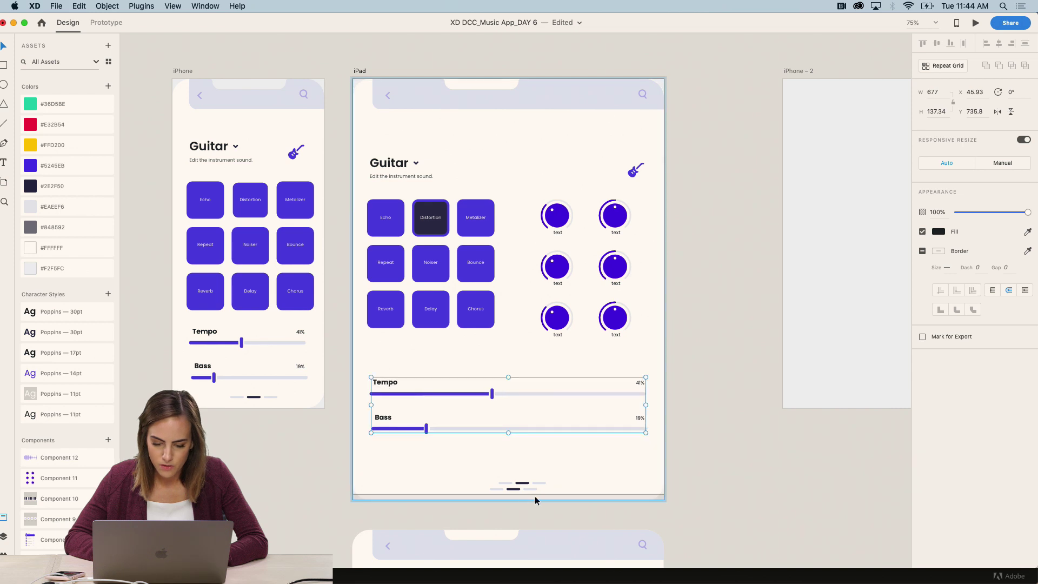
click(517, 490)
key(Delete)
Step: Shift the iPad background up to align with the artboard's bottom edge and trim its top edge flush with the artboard
click(475, 463)
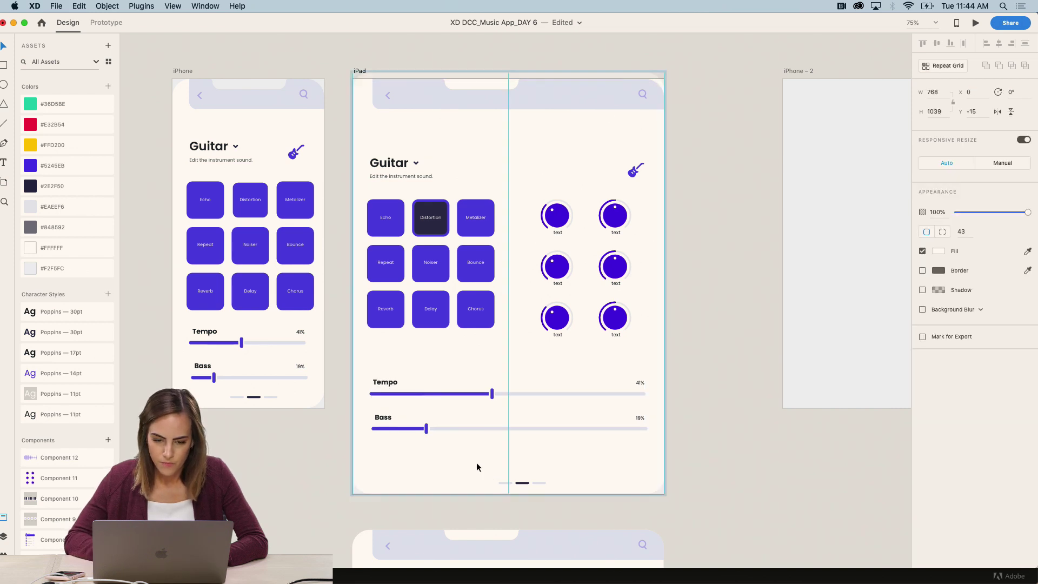
drag(508, 71, 509, 79)
click(638, 59)
click(489, 217)
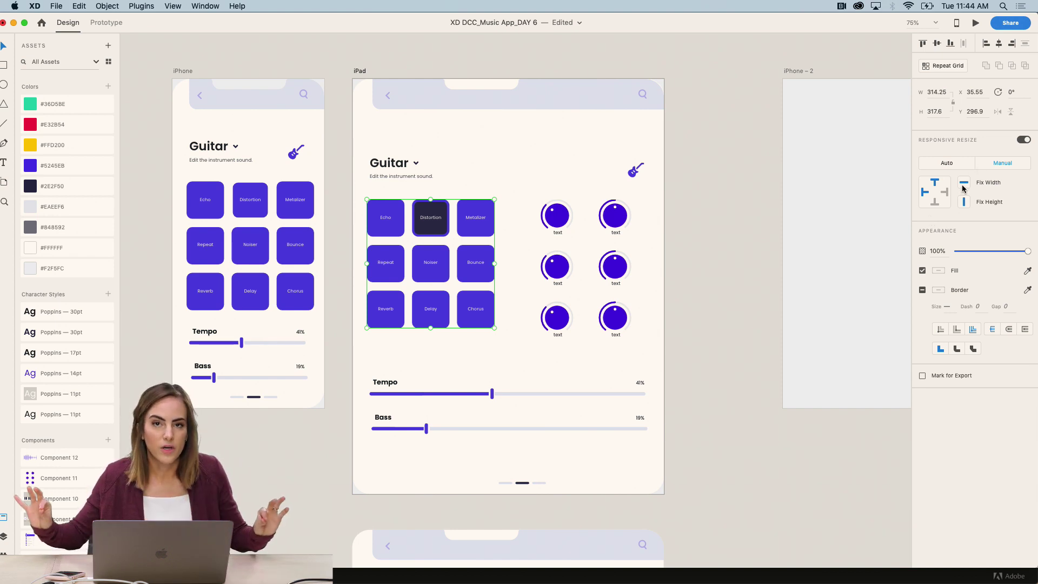
click(725, 355)
Step: Copy all content of the "search after" screen into the empty iPhone – 2 artboard
scroll(725, 355, right, 10)
key(super+minus)
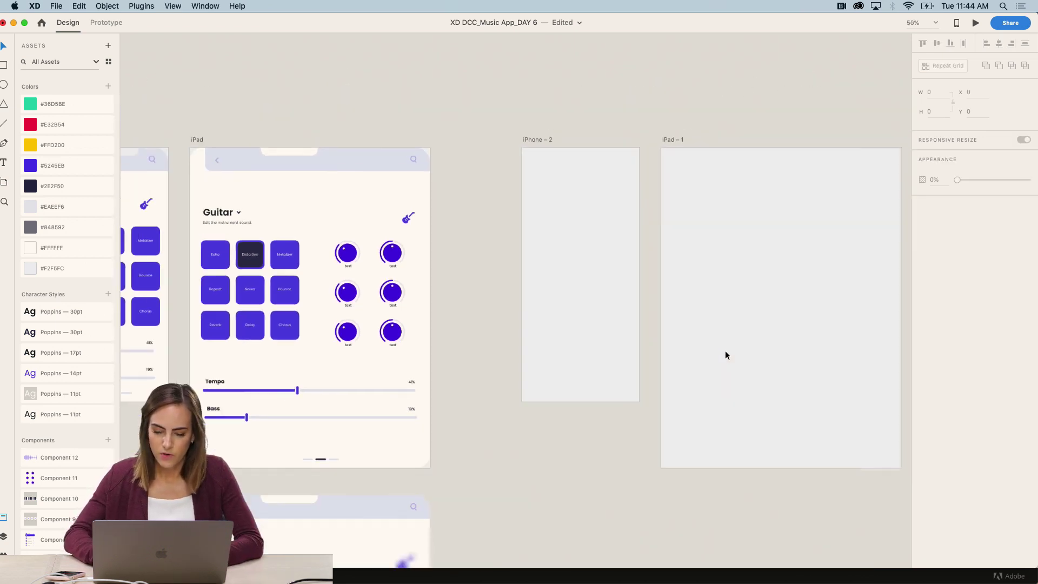
scroll(725, 355, up, 10)
scroll(725, 355, right, 3)
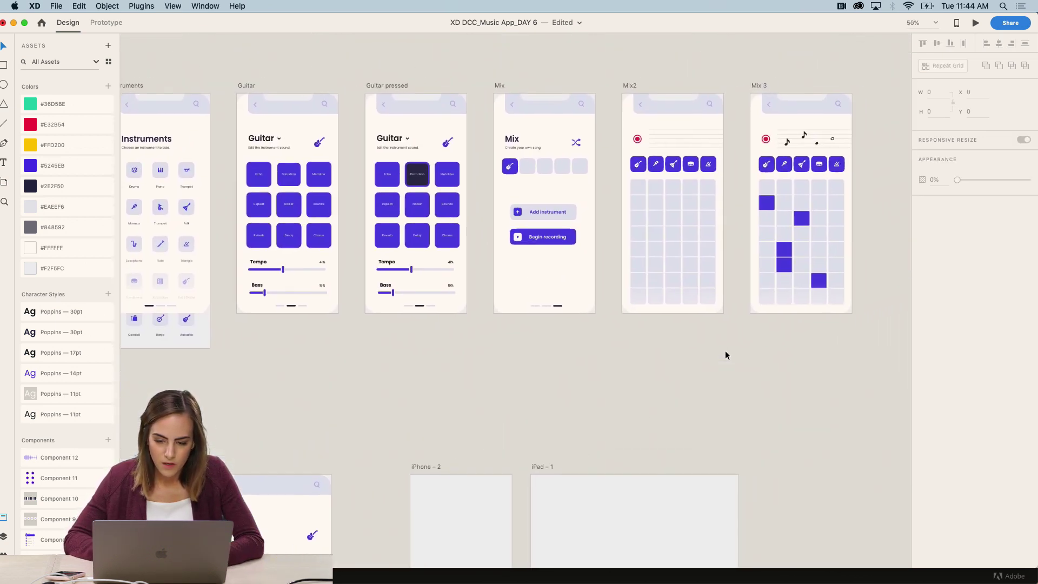
scroll(725, 351, left, 10)
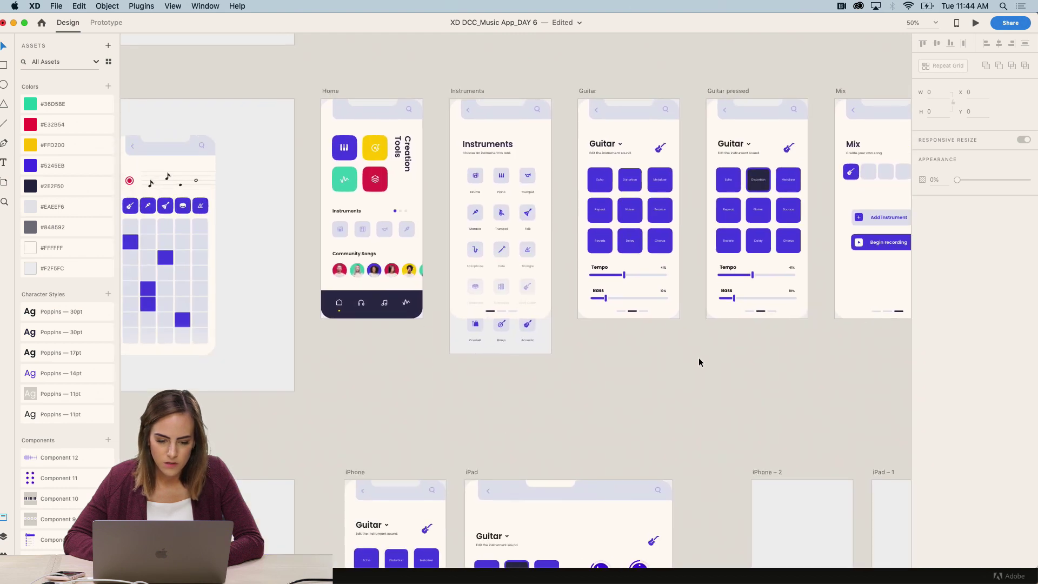
scroll(491, 425, up, 10)
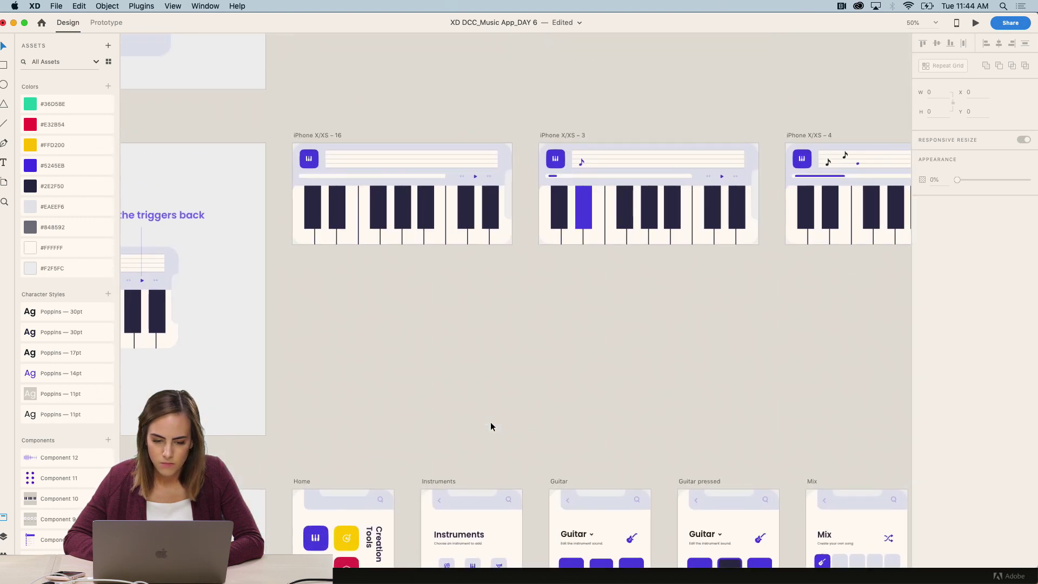
scroll(491, 423, up, 8)
scroll(491, 424, right, 2)
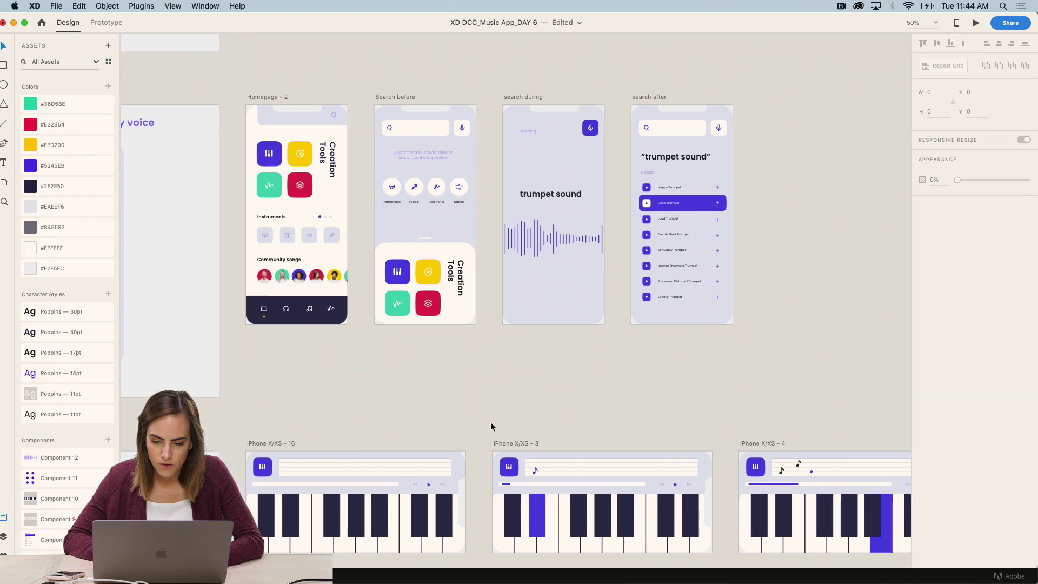
drag(729, 368, 606, 128)
scroll(606, 128, down, 10)
scroll(603, 144, down, 5)
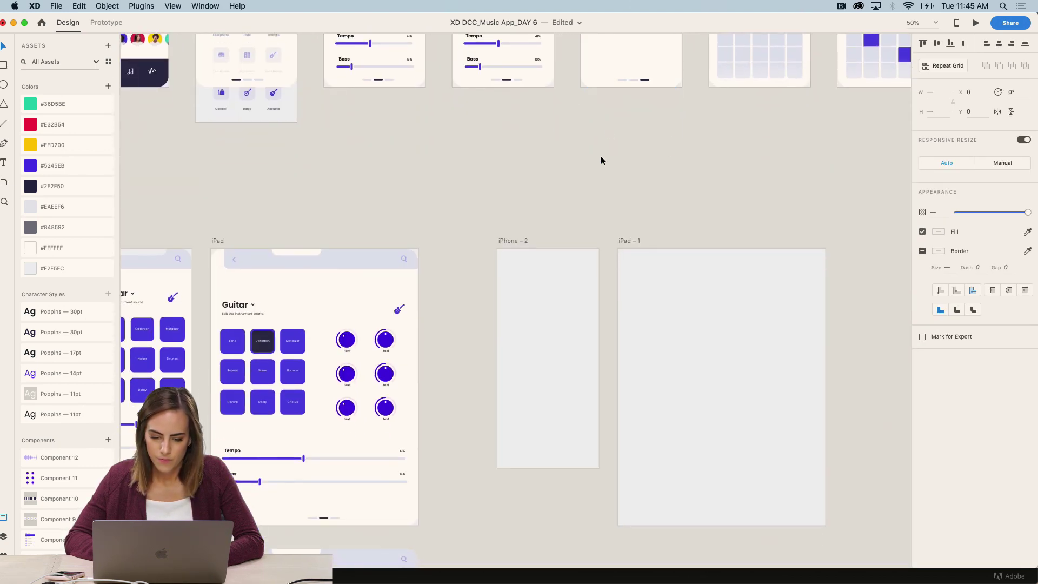
click(563, 297)
key(super+v)
scroll(609, 186, down, 1)
Step: Copy the "trumpet sound" search results content from iPhone – 2 into the empty iPad – 1 artboard
scroll(609, 186, up, 2)
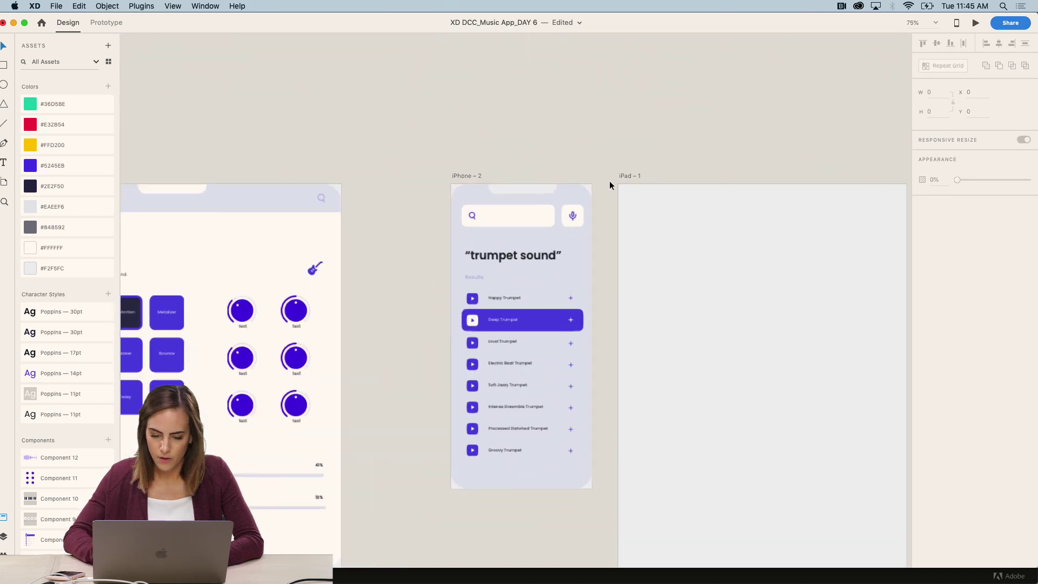
scroll(559, 279, down, 2)
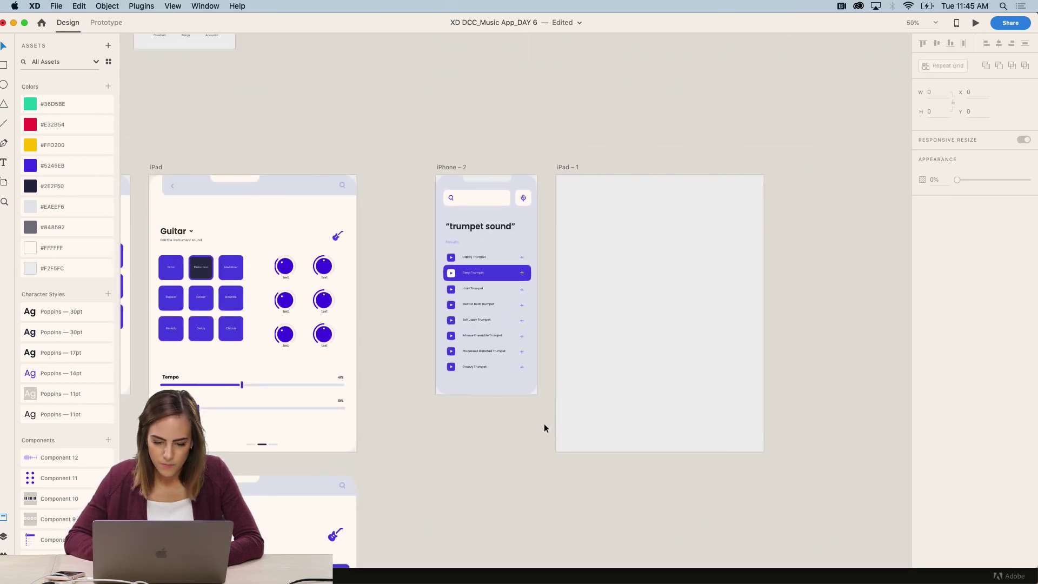
drag(544, 424, 436, 181)
click(682, 331)
key(super+v)
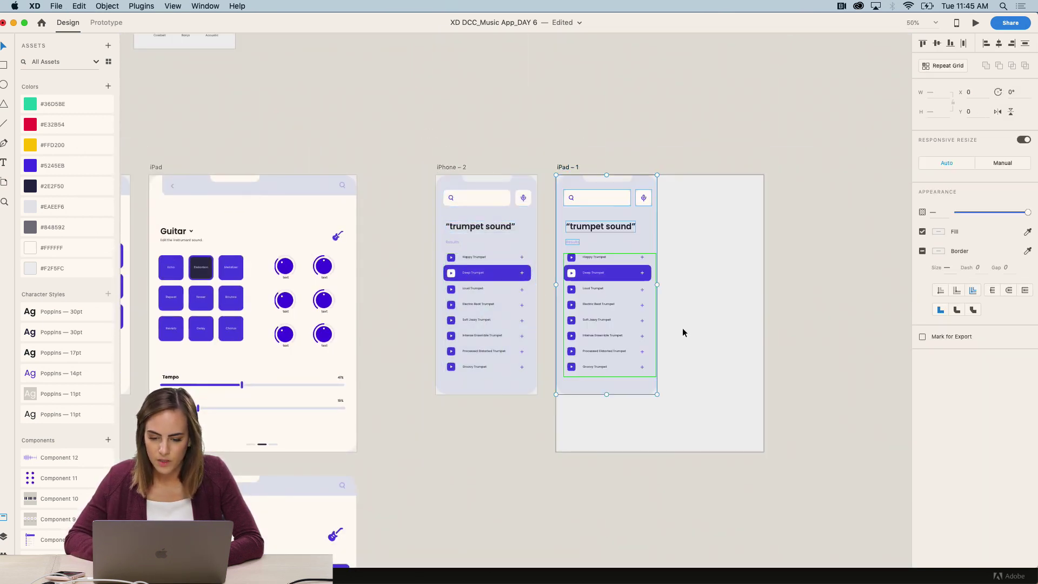
Step: Group all the pasted search results content on the iPad – 1 artboard
scroll(682, 327, right, 4)
scroll(682, 328, down, 1)
scroll(514, 301, up, 3)
click(515, 302)
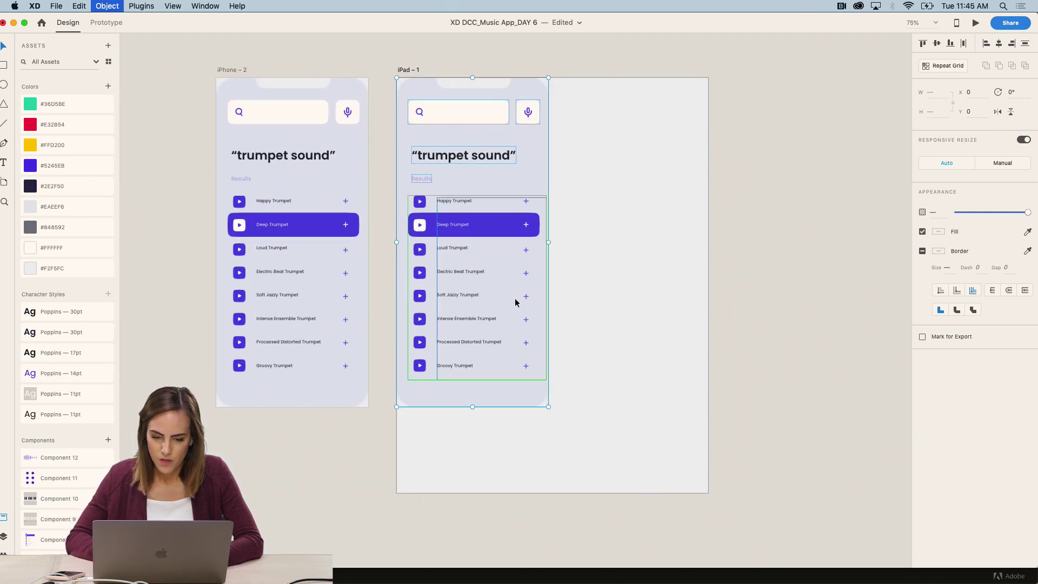
scroll(514, 301, down, 3)
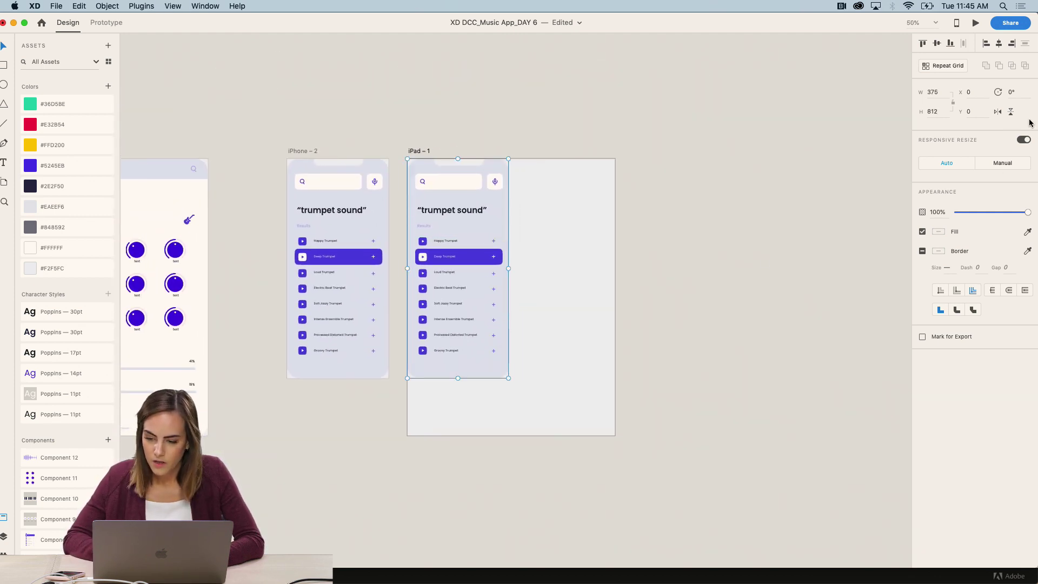
Step: Try to stretch the grouped search results to the full 768 × 1024 iPad artboard with automatic responsive resize
drag(508, 379, 611, 431)
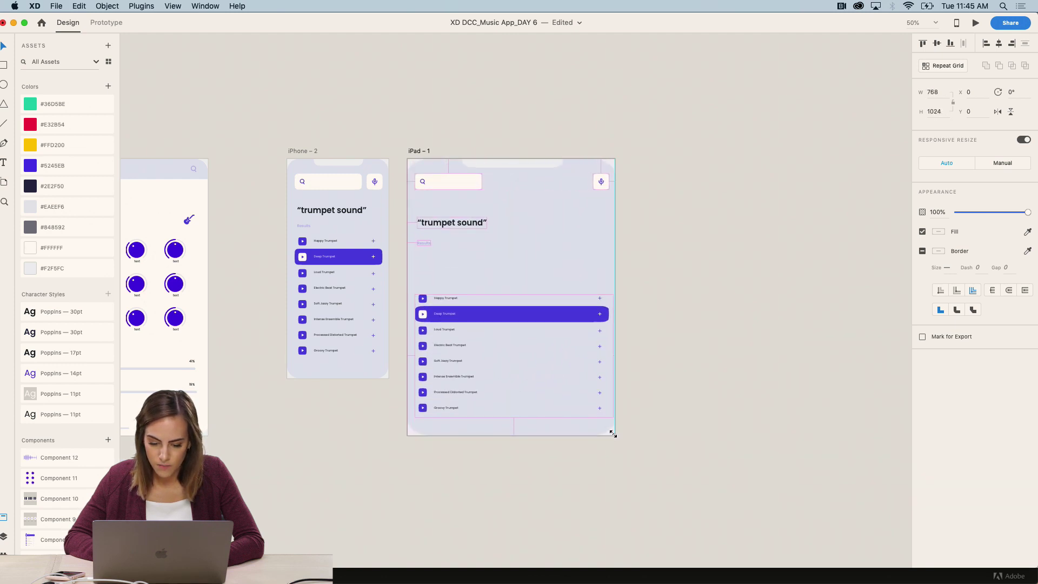
click(691, 409)
key(super+equal)
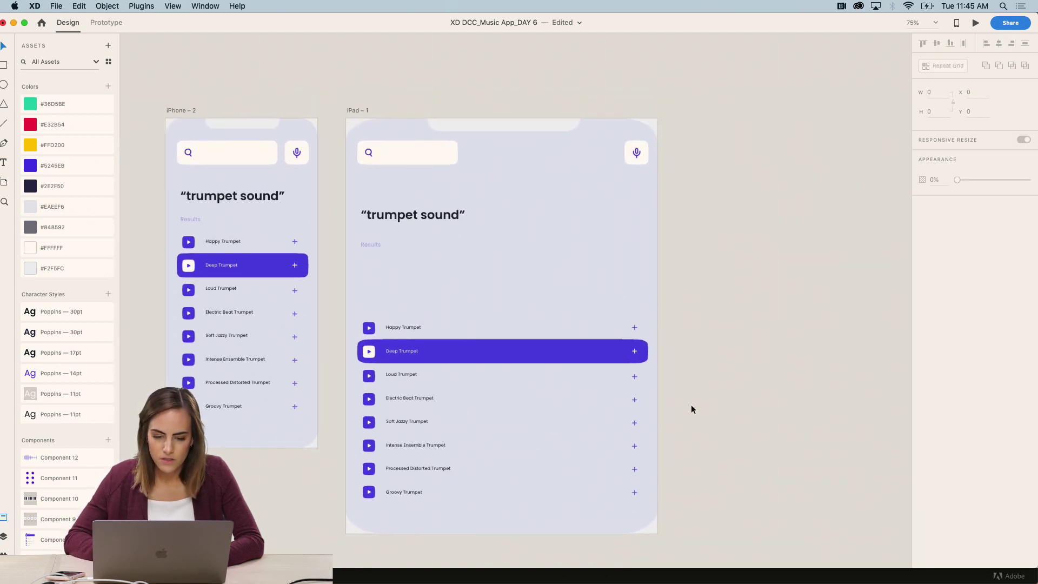
click(433, 157)
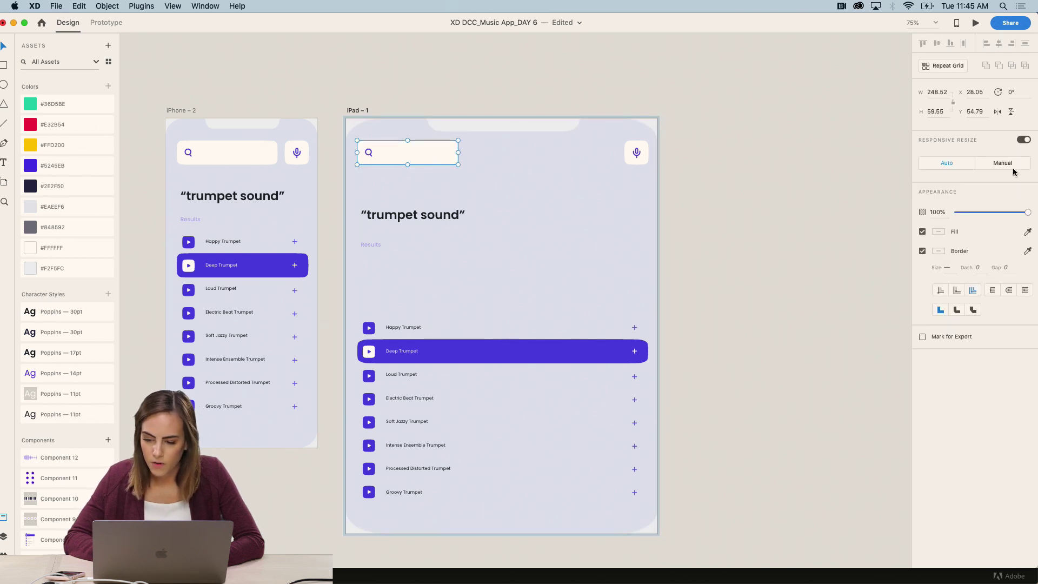
click(764, 258)
key(super+z)
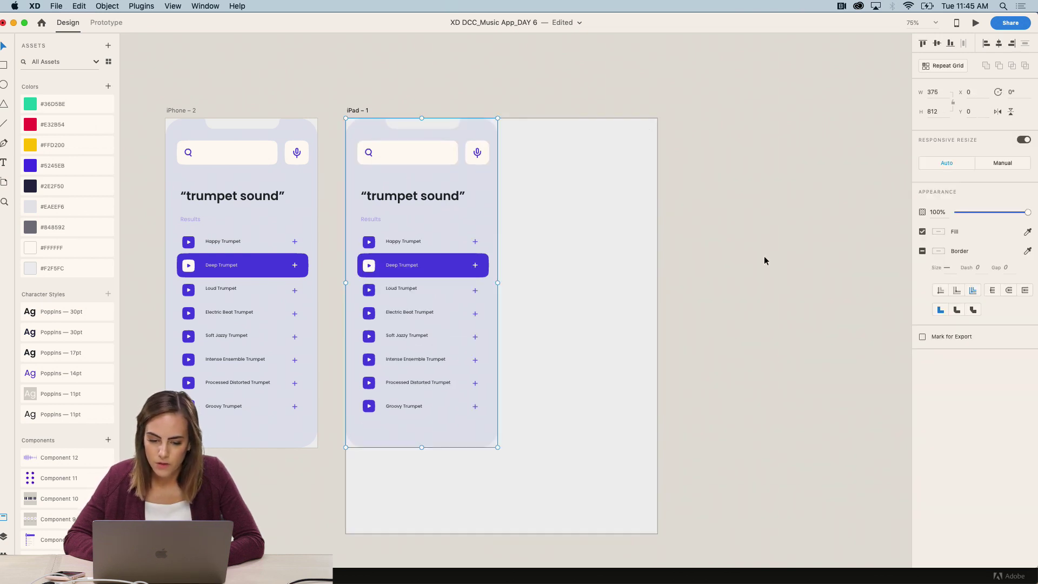
Step: Set the iPad search bar's responsive resize to Manual with Fix Width turned off
double_click(393, 161)
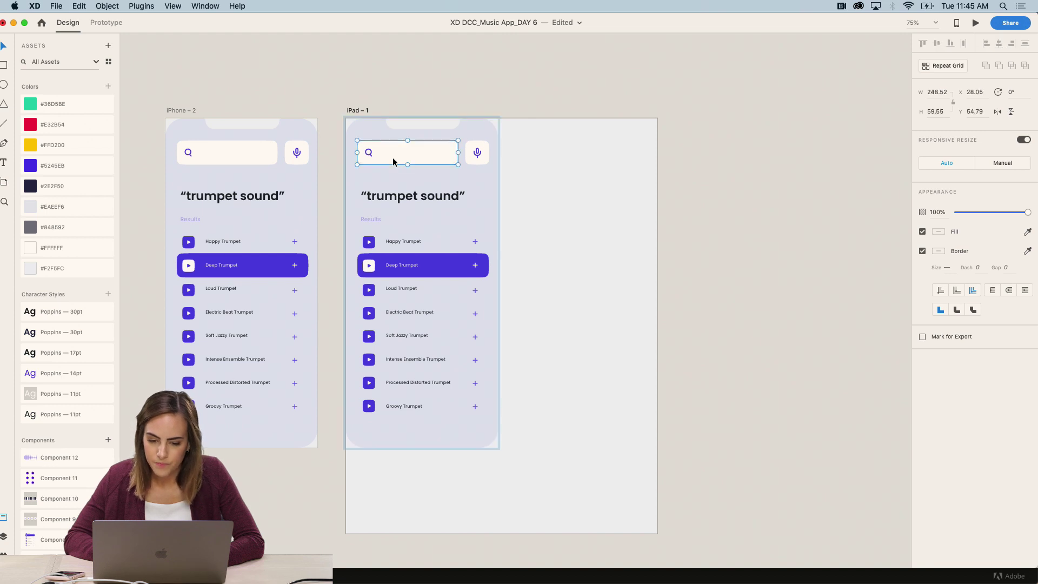
click(1003, 163)
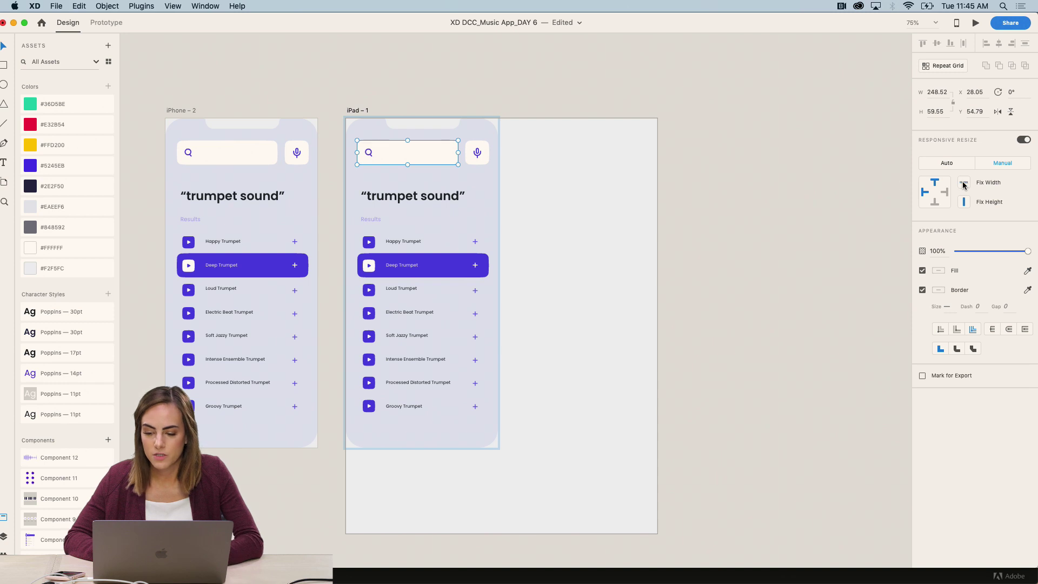
click(691, 196)
Step: Stretch the grouped search results to fill the iPad artboard at 768 × 1024
click(476, 181)
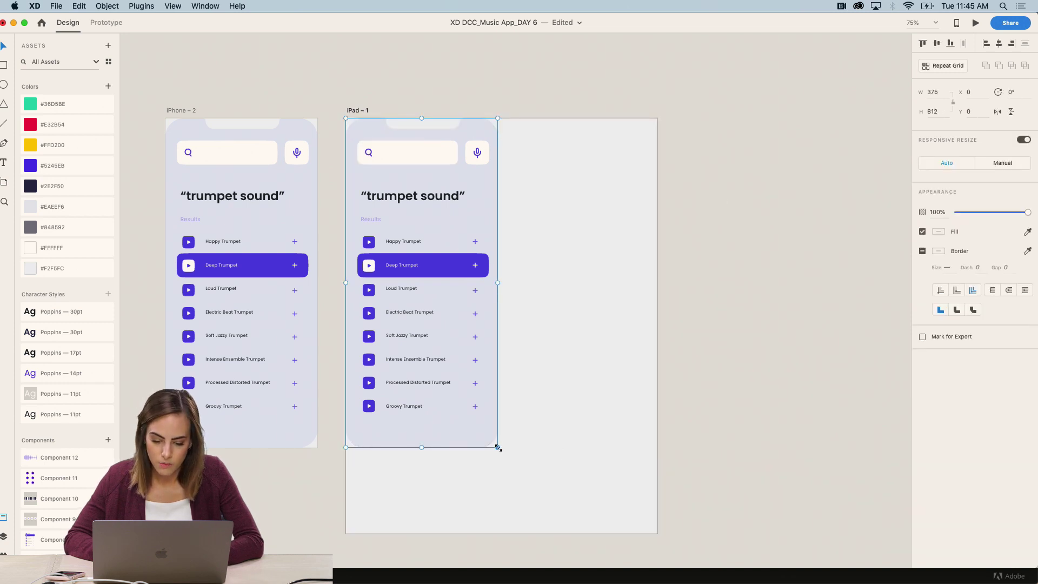
drag(497, 447, 655, 532)
click(719, 483)
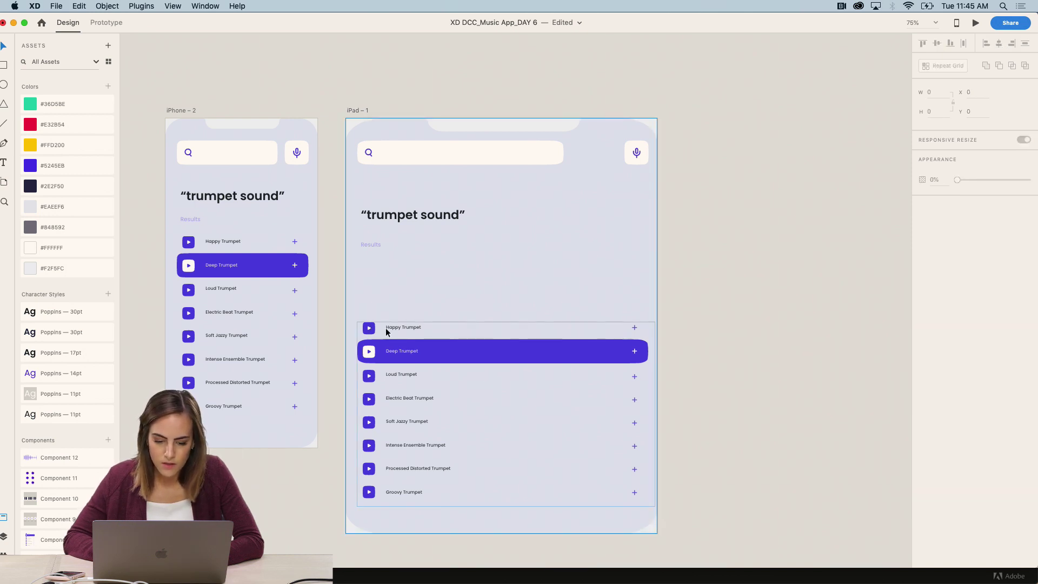
Step: Move the trumpet results list up to sit just beneath the "Results" label on the iPad artboard
click(404, 327)
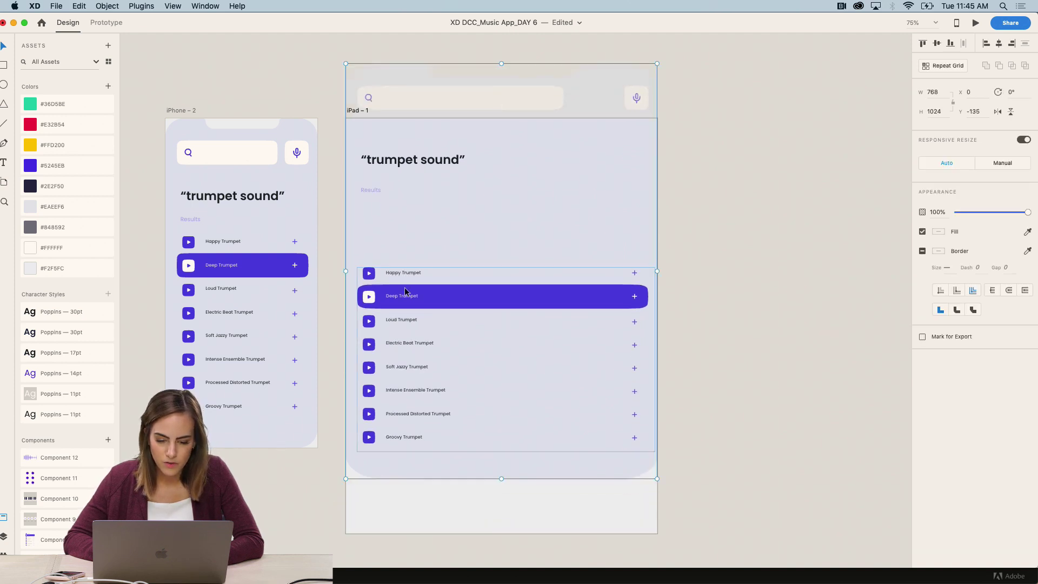
drag(419, 355, 402, 291)
scroll(546, 364, down, 5)
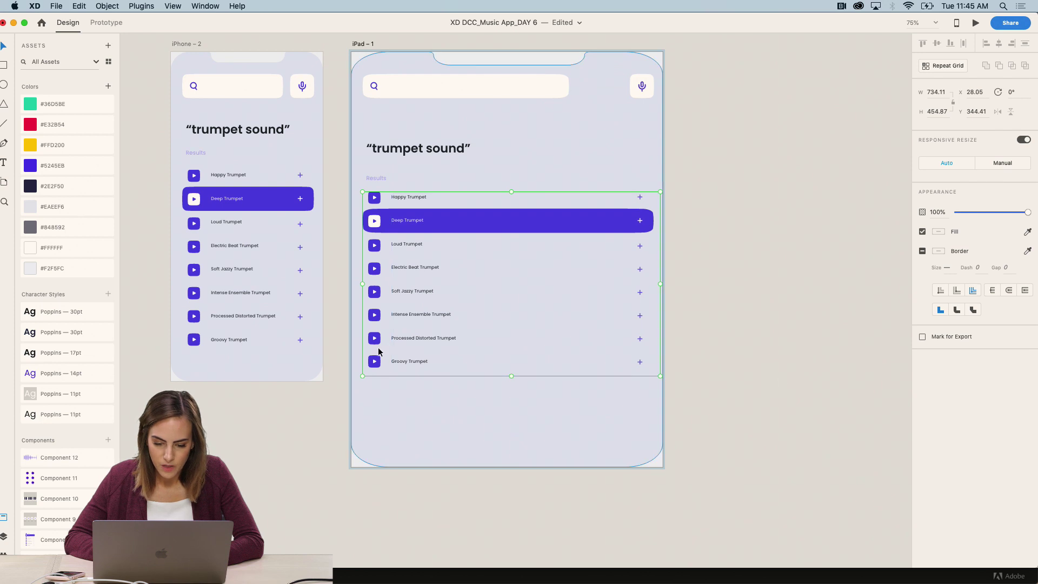
Step: Try to repeat the whole results list down to the iPad artboard's bottom edge with Repeat Grid
double_click(408, 362)
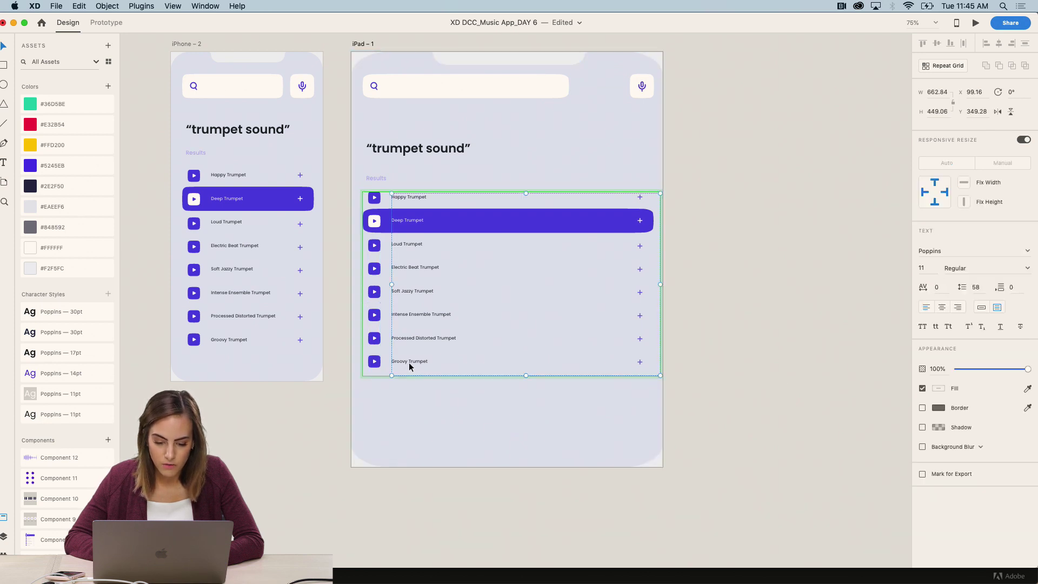
click(383, 392)
click(385, 367)
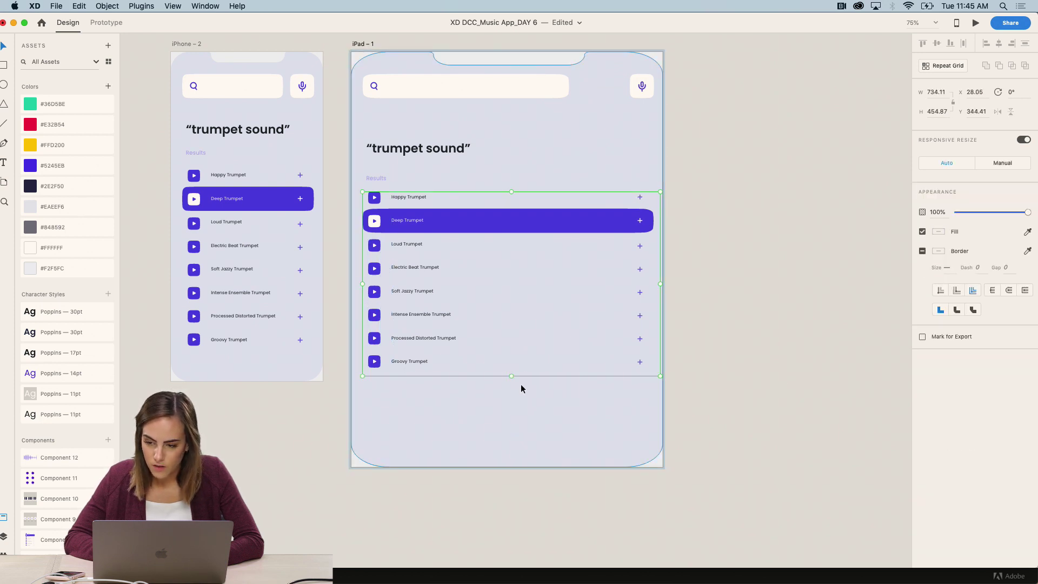
click(945, 61)
drag(511, 375, 515, 462)
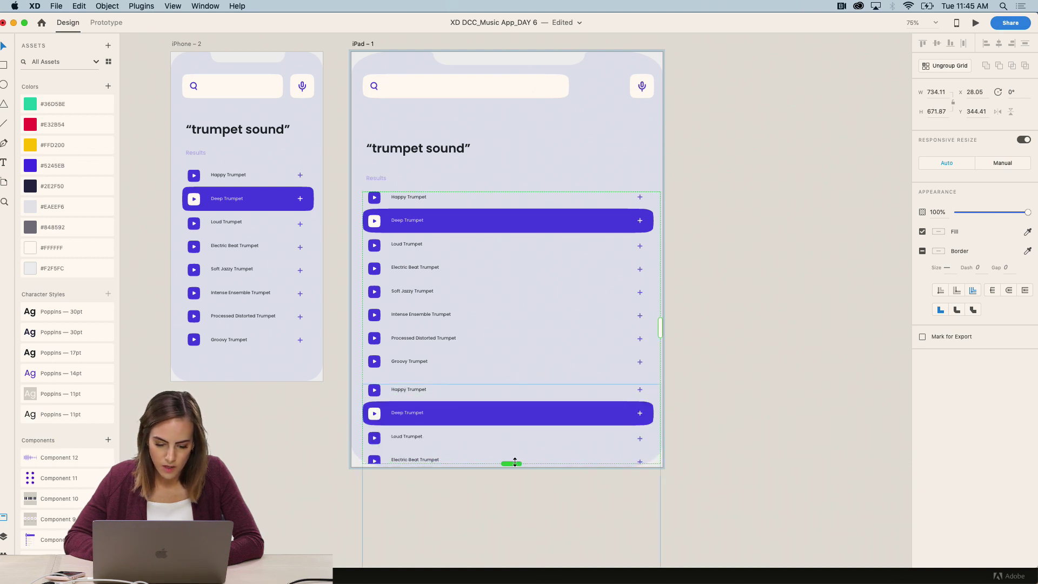
double_click(468, 419)
key(super+z)
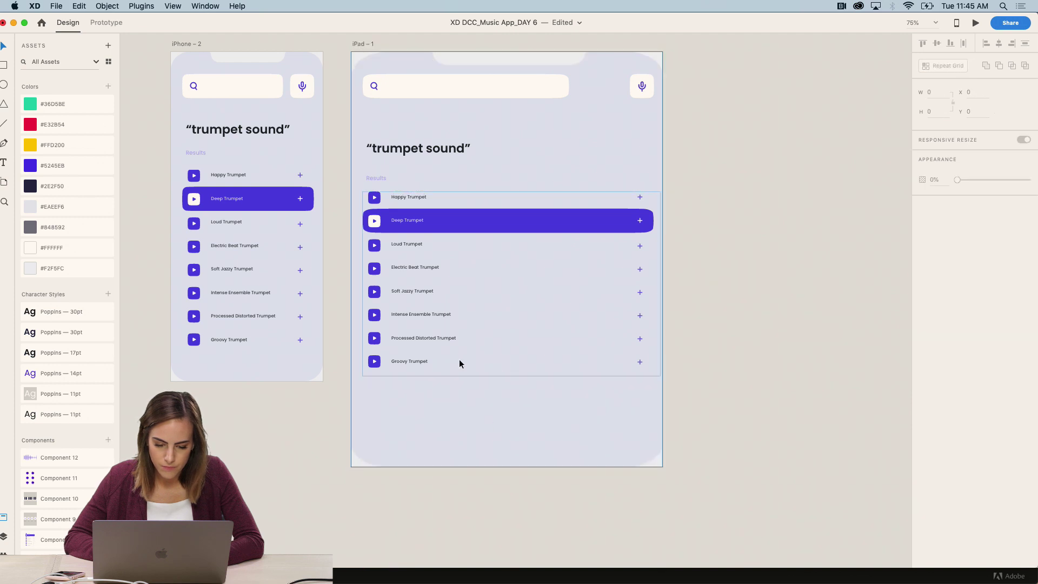
click(420, 363)
key(super+z)
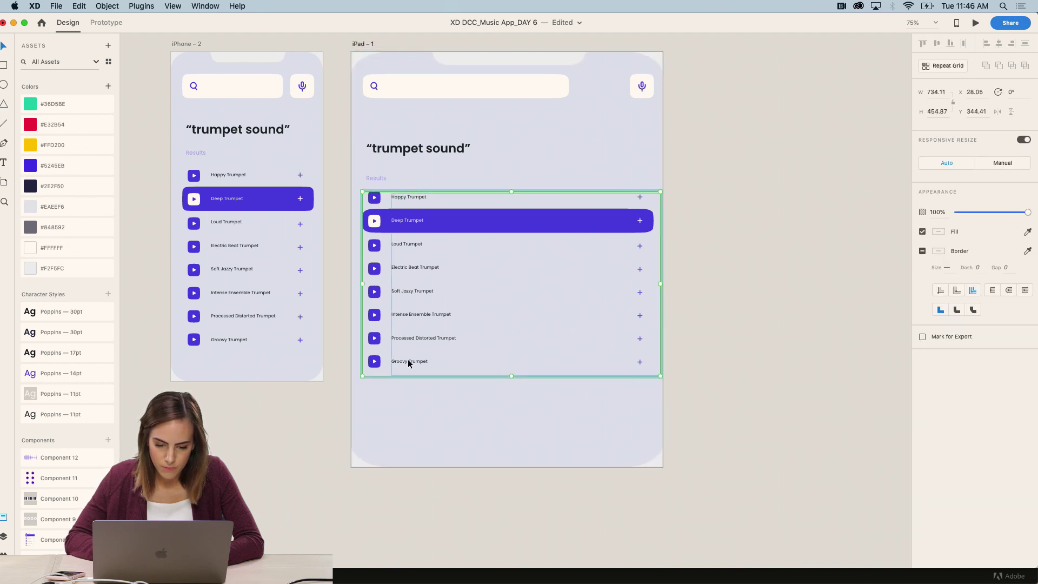
Step: Try to extend the trumpet name labels and the play icons below the list as separate repeat grids
double_click(409, 363)
click(947, 66)
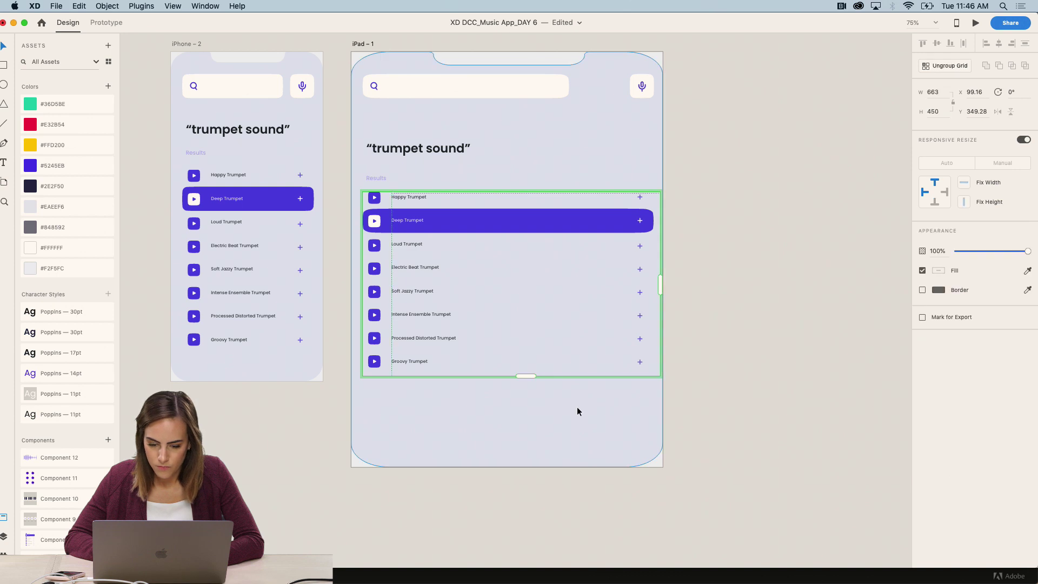
drag(527, 381, 527, 461)
click(374, 362)
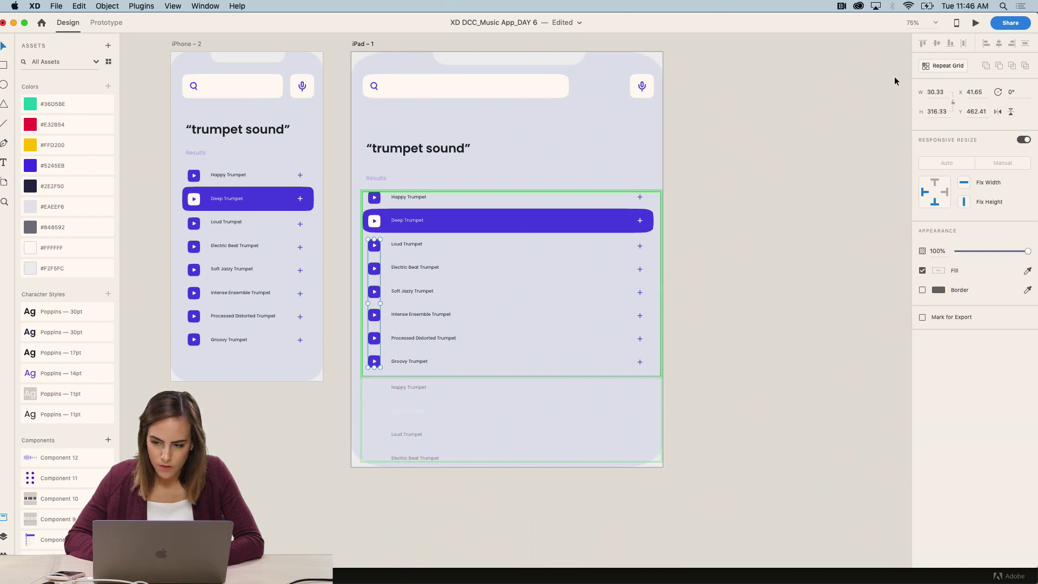
click(943, 65)
drag(375, 368, 377, 460)
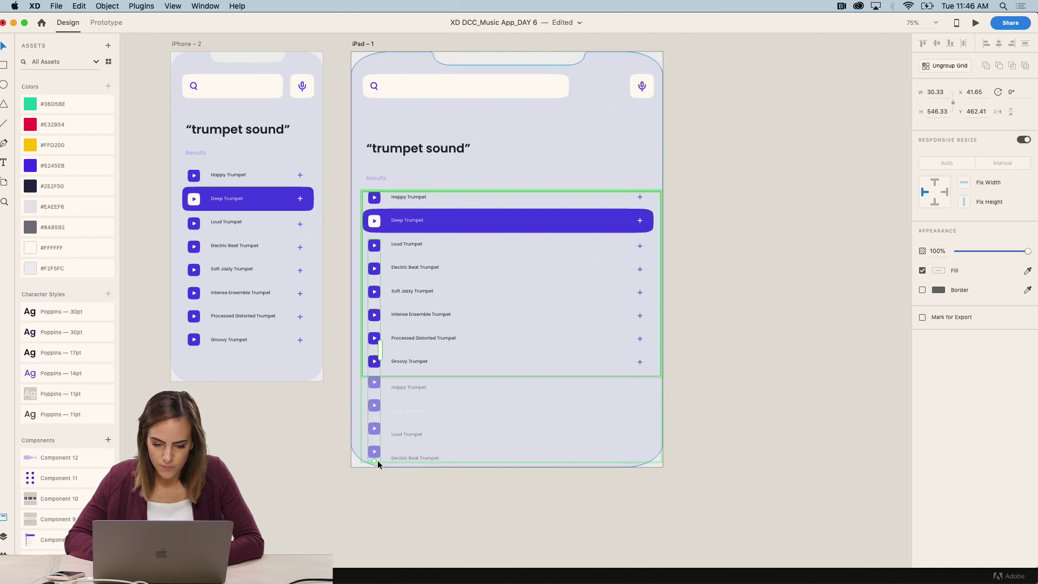
key(Escape)
key(super+1)
Step: Try to extend the results list downward as a repeat grid and edit the rows inside its repeated copy
click(373, 388)
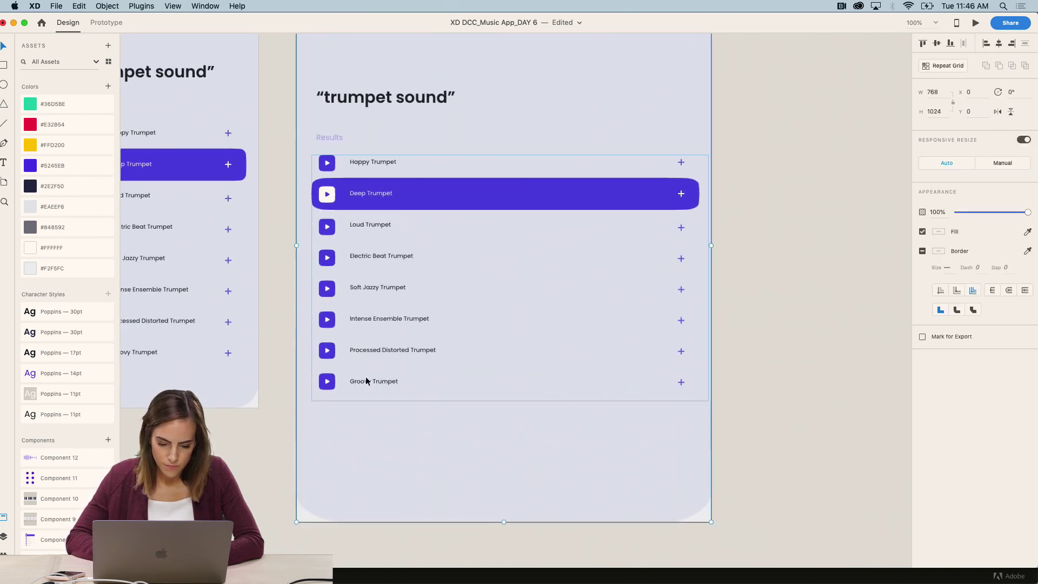
drag(510, 400, 510, 523)
click(378, 447)
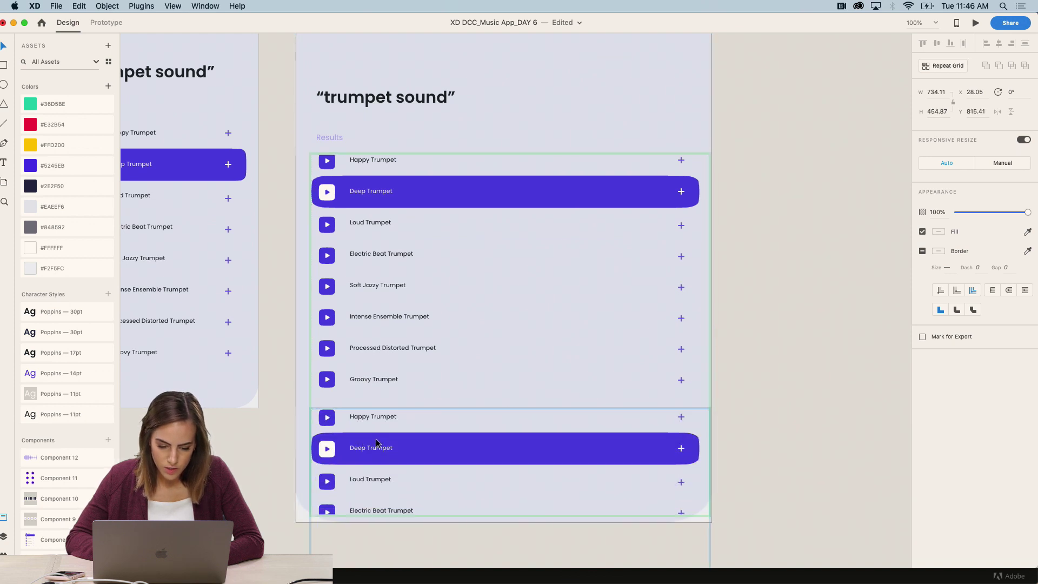
double_click(372, 444)
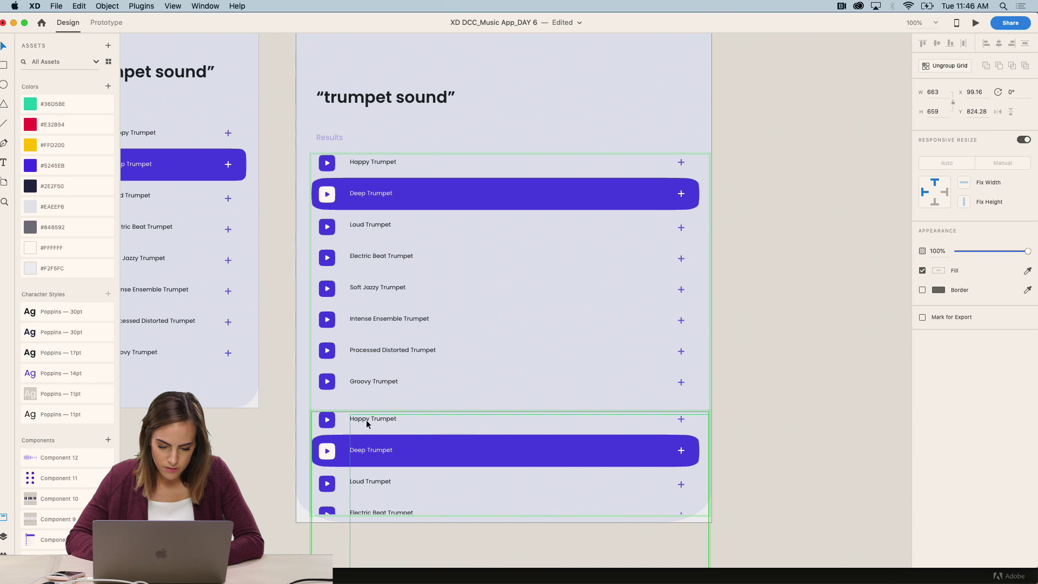
drag(327, 419, 331, 416)
key(super+z)
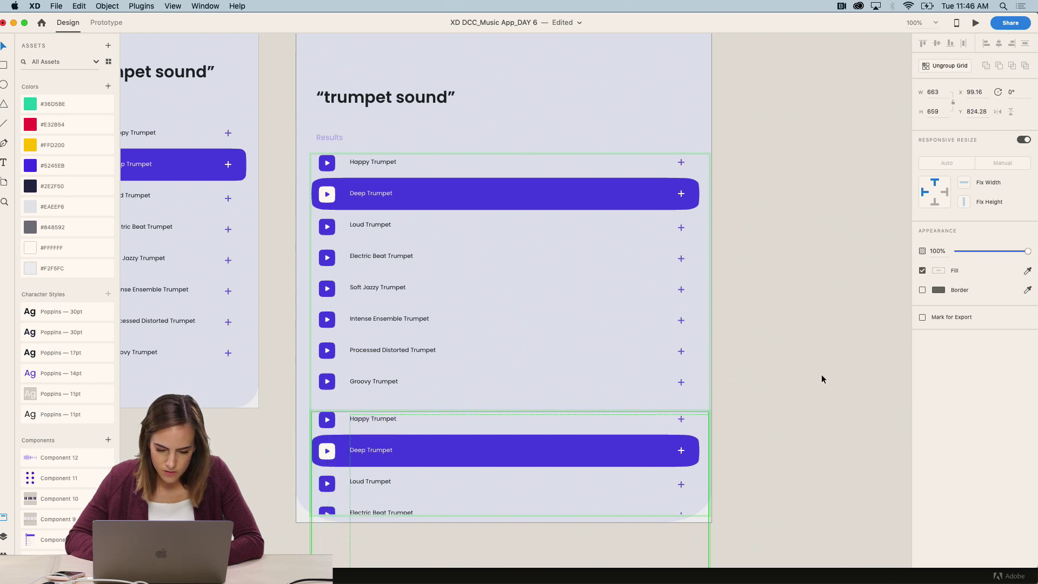
key(super+z)
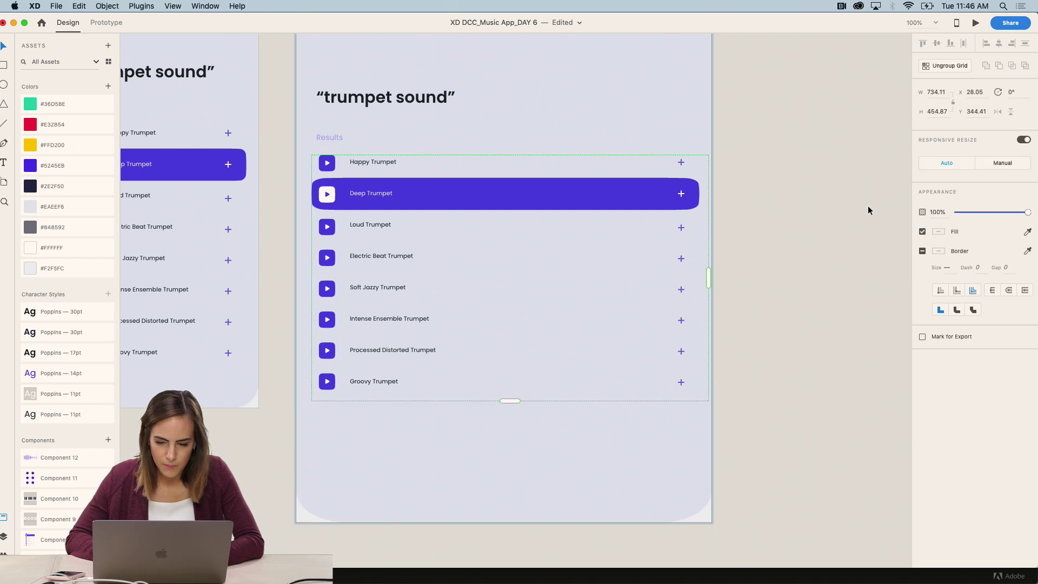
key(super+z)
Step: Try to place a duplicate of the entire search results group lower on the iPad artboard
scroll(365, 79, down, 5)
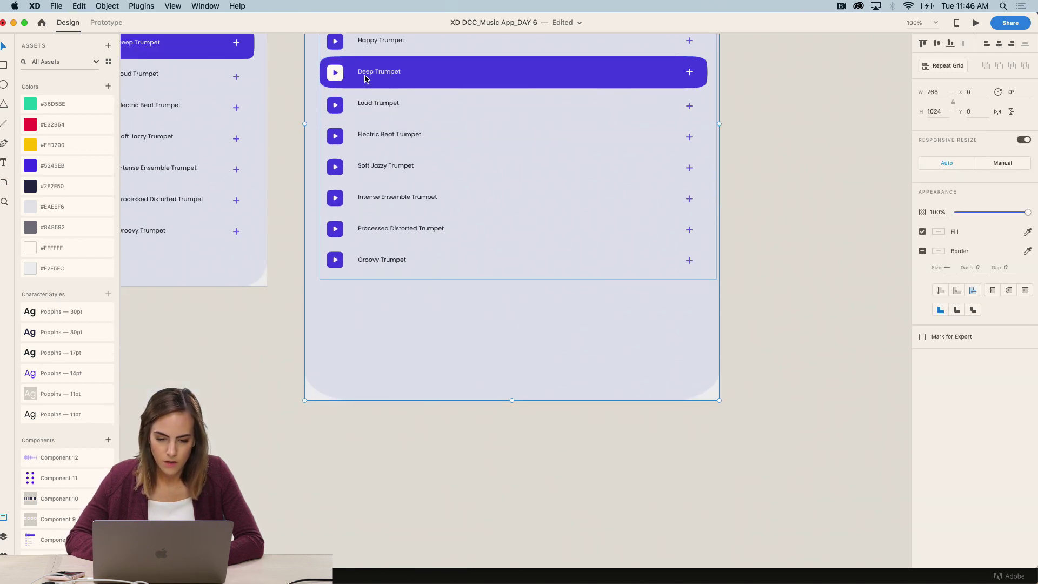
right_click(365, 78)
click(269, 343)
click(377, 73)
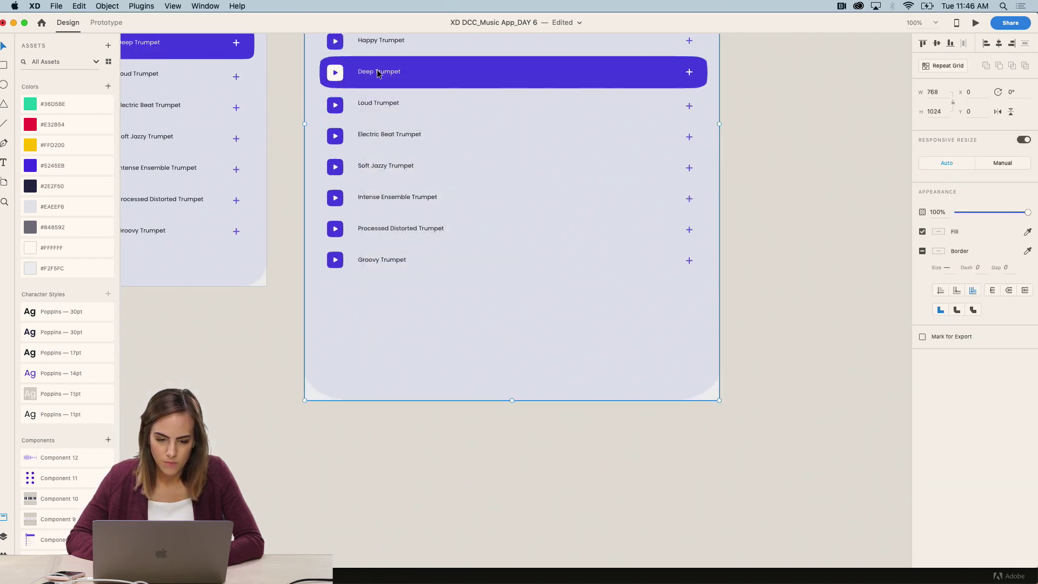
key(super+shift+z)
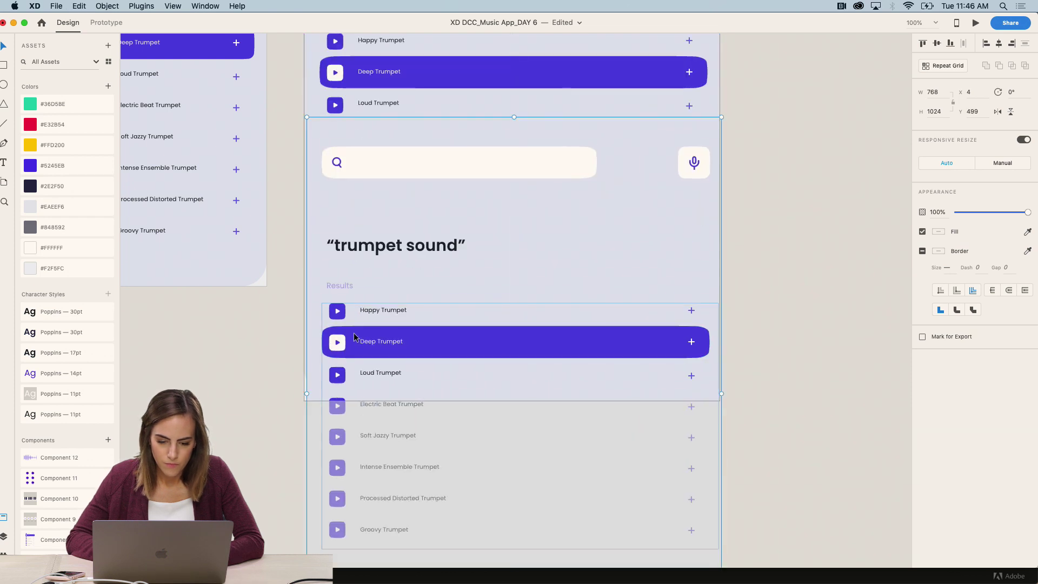
key(super+z)
Step: Duplicate the results list lower on the iPad artboard and mask the copy with a 750 × 139 rectangle over the rows beneath Deep Trumpet
click(385, 74)
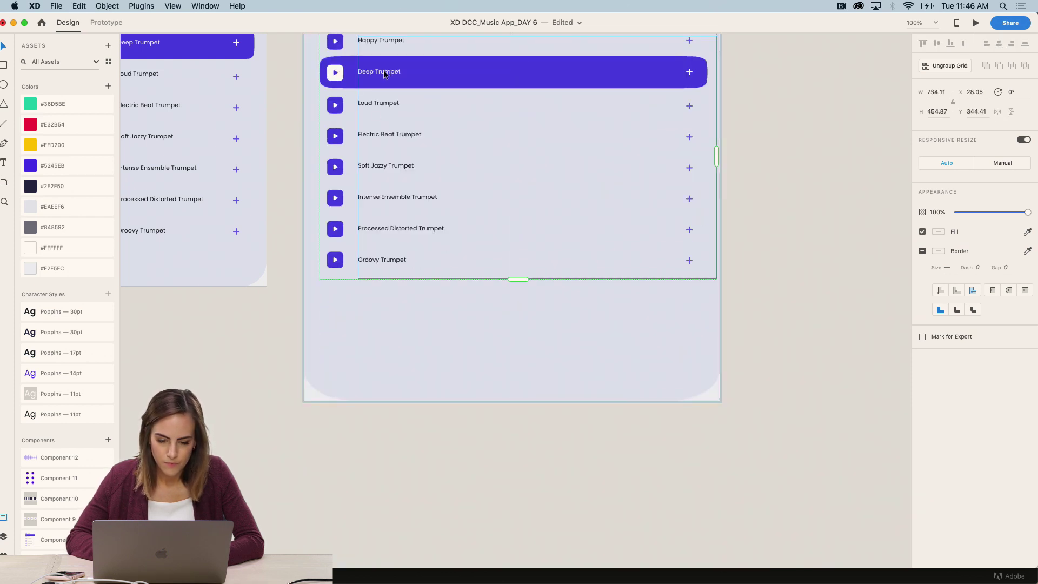
drag(384, 74, 386, 310)
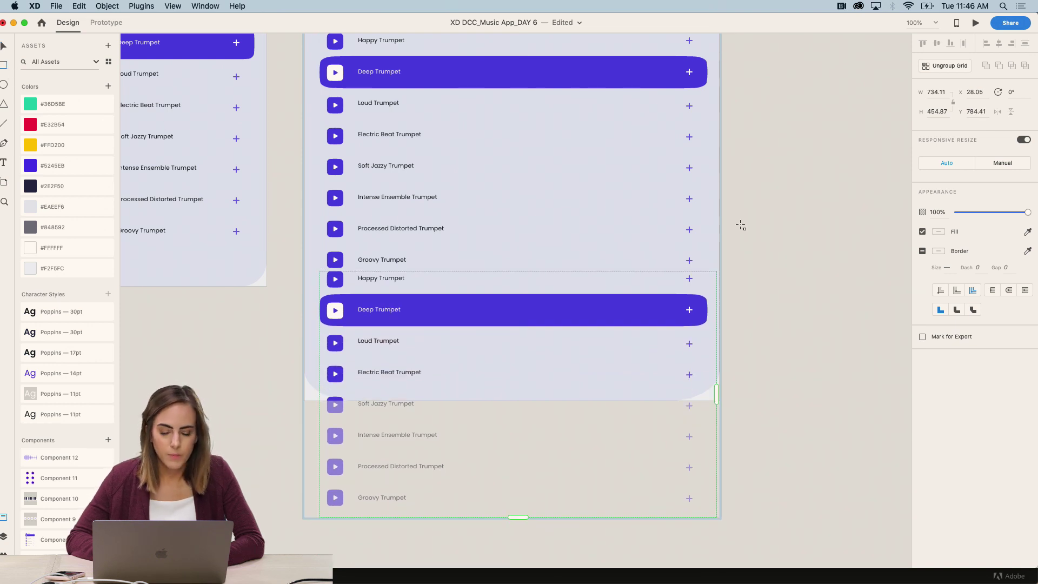
mouse_move(312, 326)
mouse_down()
mouse_move(552, 420)
mouse_move(713, 417)
mouse_move(716, 385)
mouse_move(716, 401)
mouse_up()
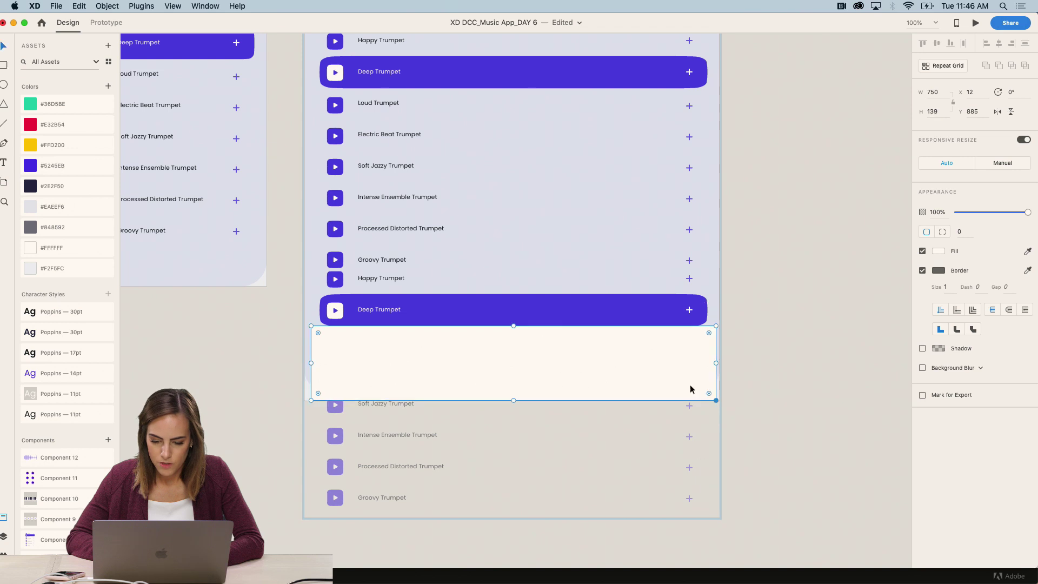
shift+click(400, 318)
click(107, 5)
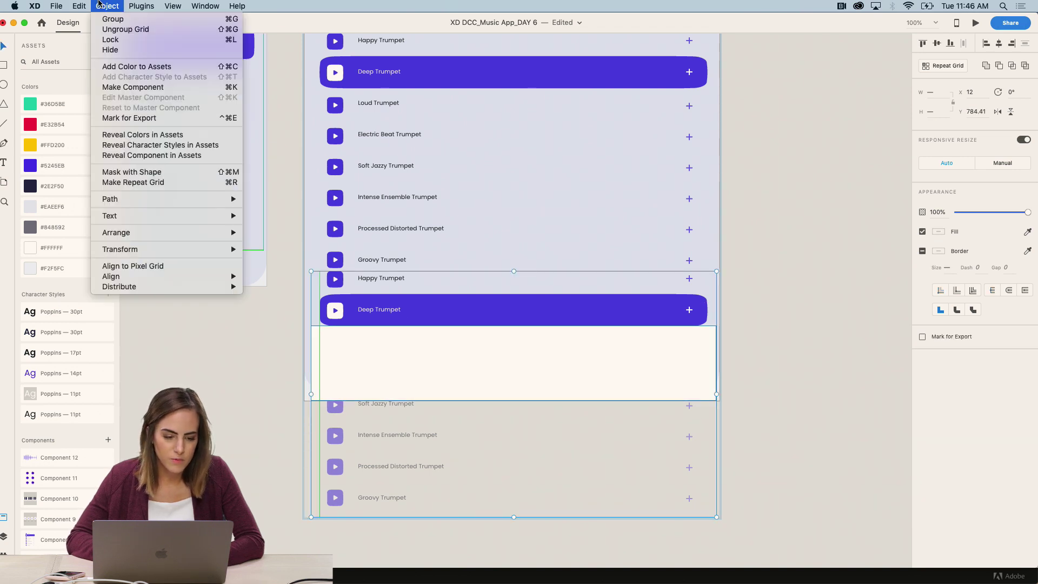
click(135, 172)
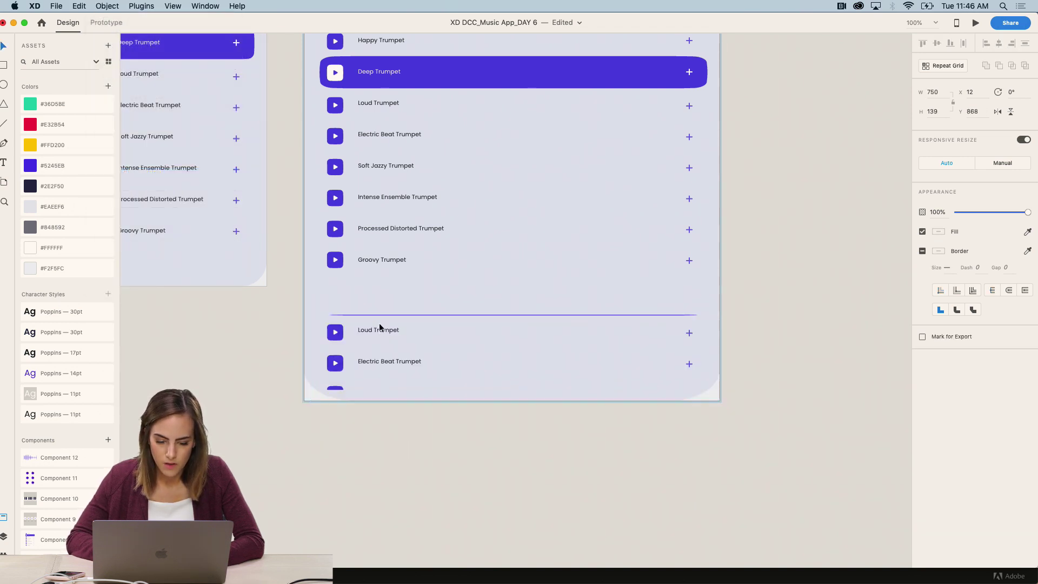
Step: Move the masked copy directly below Groovy Trumpet and adjust its mask to show the Loud, Electric Beat and Soft Jazzy Trumpet rows
drag(380, 328, 397, 290)
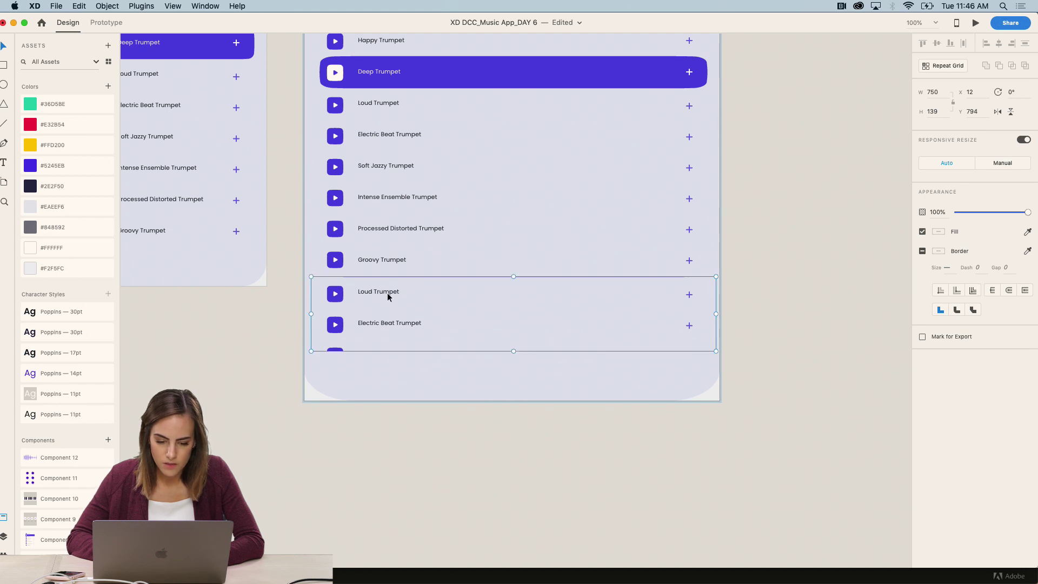
double_click(361, 294)
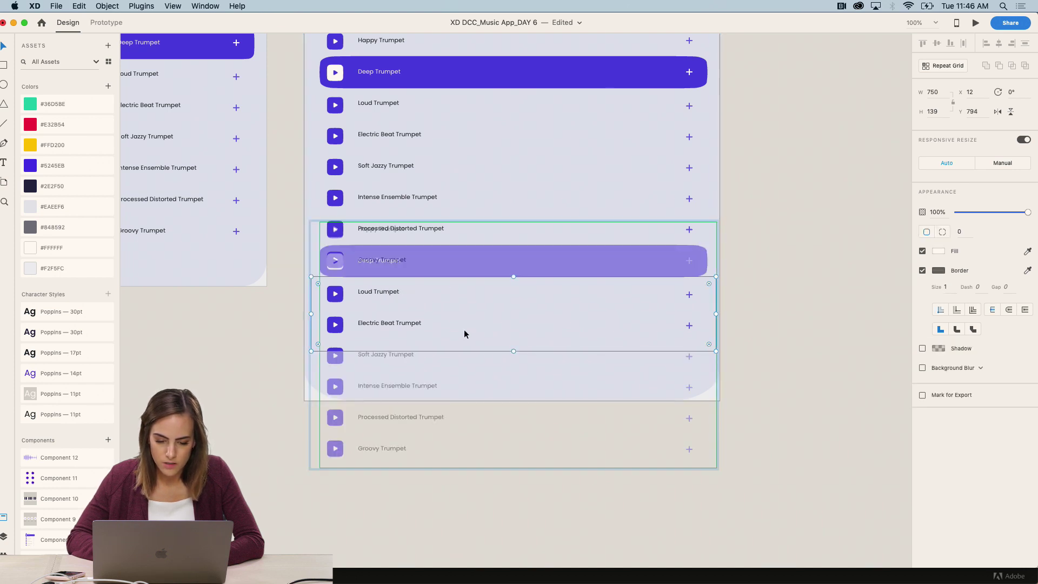
drag(514, 351, 513, 373)
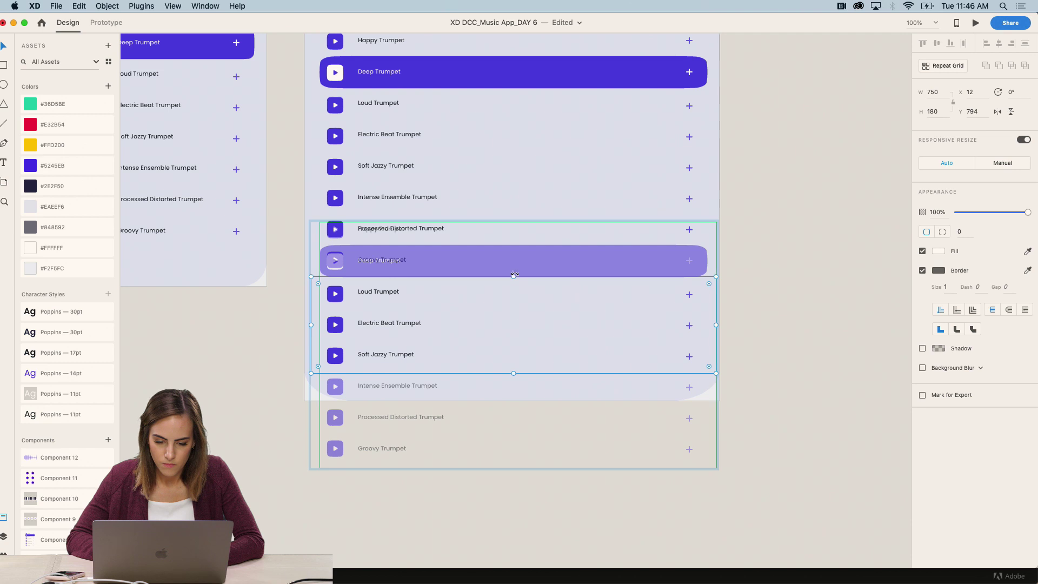
drag(514, 276, 514, 280)
click(782, 257)
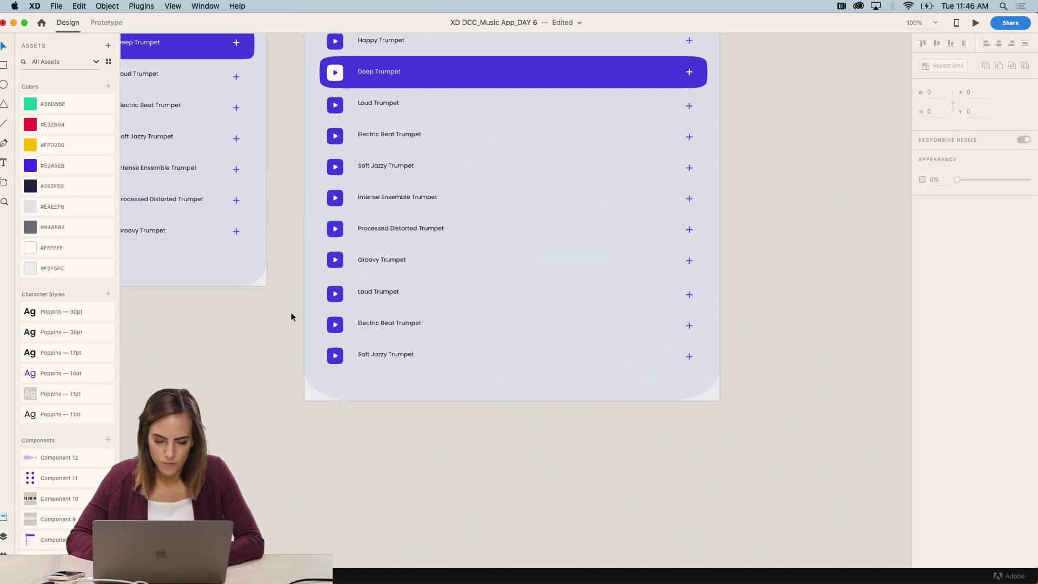
Step: Compare the iPhone and iPad versions of the trumpet search results and Guitar screens across the artboards
click(369, 290)
click(369, 292)
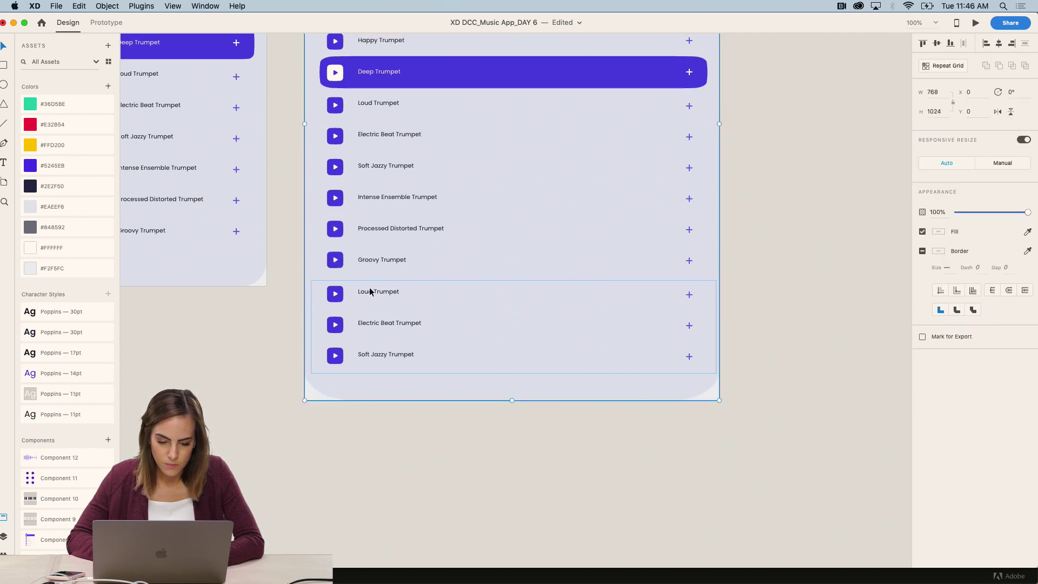
click(234, 319)
scroll(235, 318, down, 3)
scroll(235, 322, up, 2)
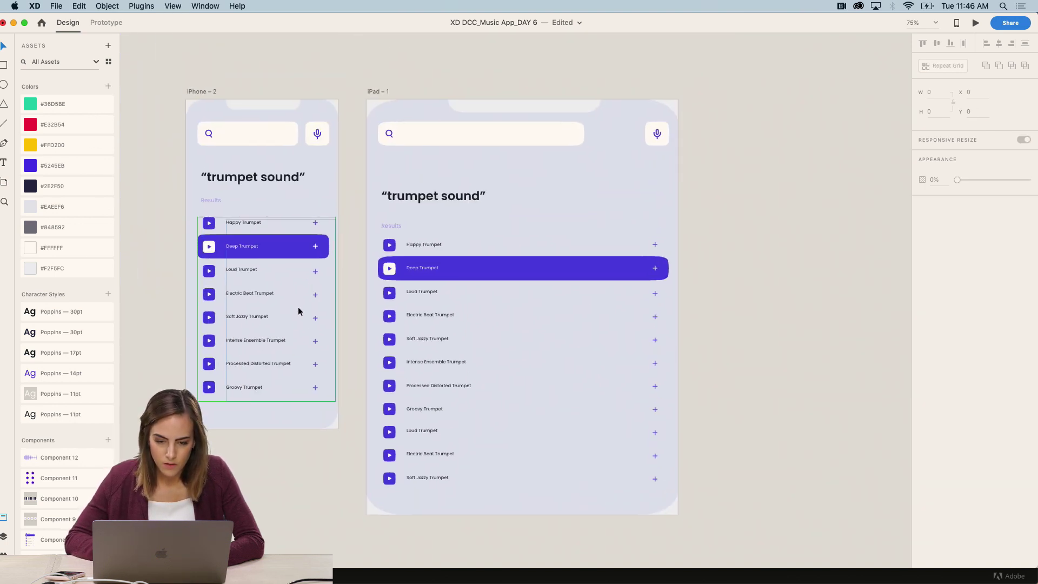
scroll(826, 238, left, 10)
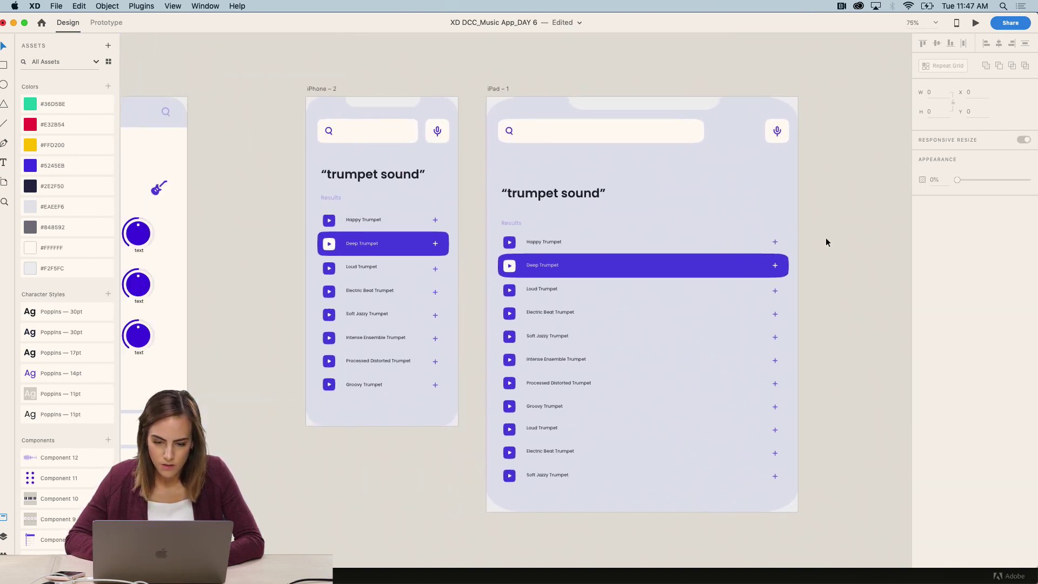
scroll(826, 241, left, 7)
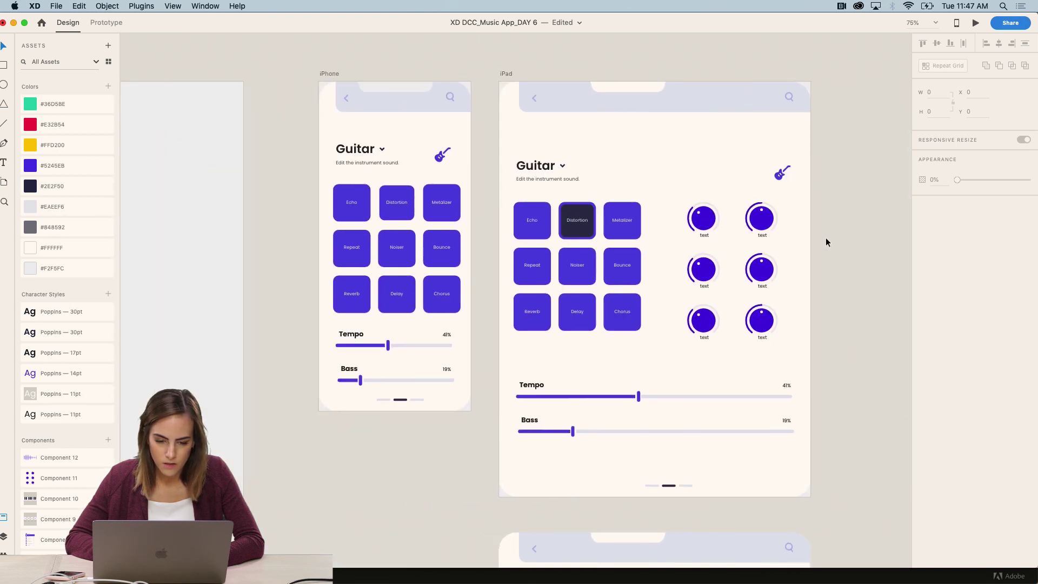
scroll(825, 242, right, 2)
scroll(825, 242, right, 3)
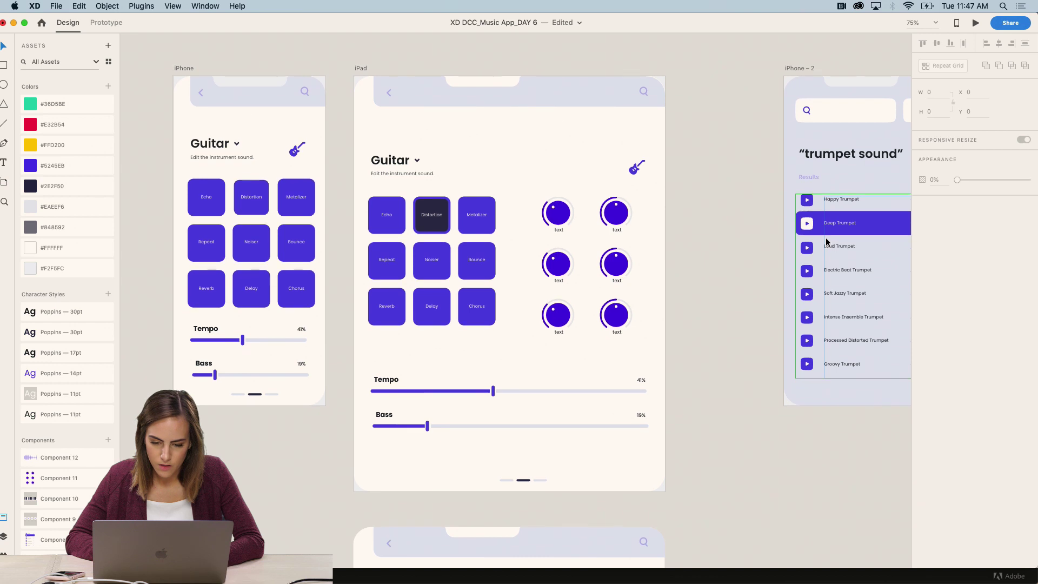
scroll(827, 242, up, 4)
scroll(826, 242, right, 1)
scroll(825, 242, right, 10)
scroll(826, 241, up, 2)
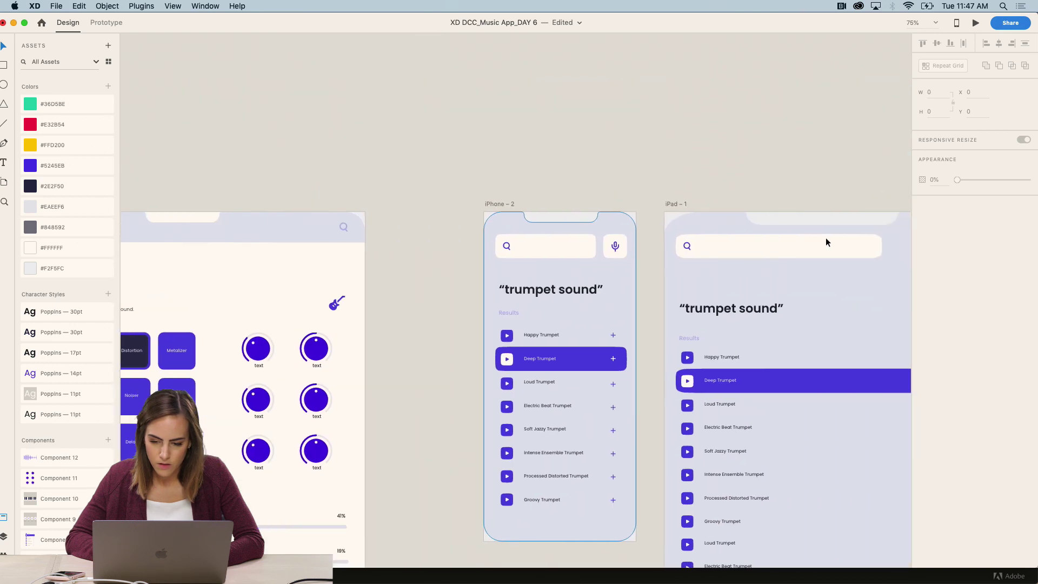
scroll(826, 242, down, 5)
scroll(825, 242, down, 5)
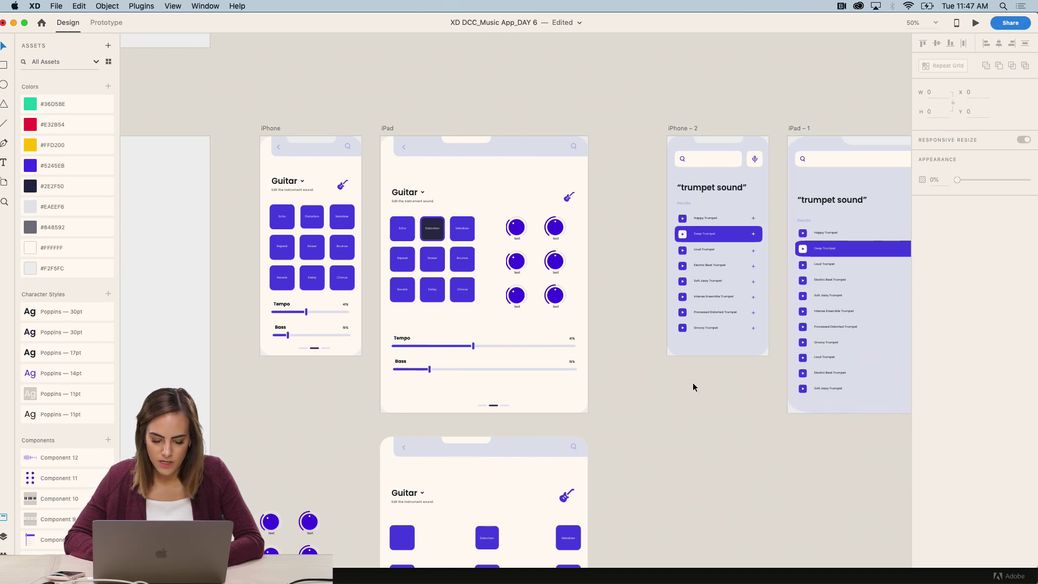
Step: Save the music app document
key(super+s)
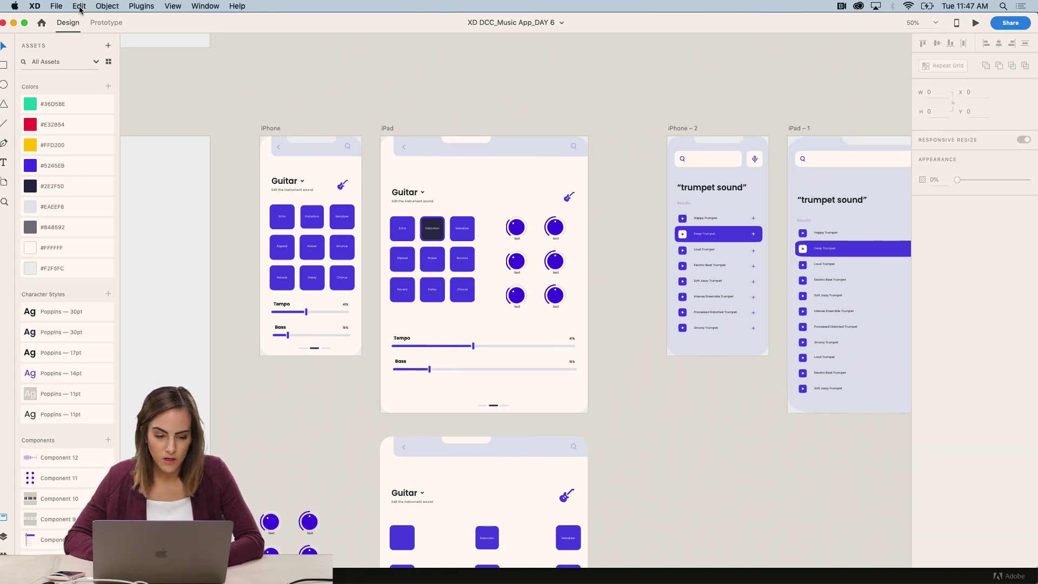
click(57, 6)
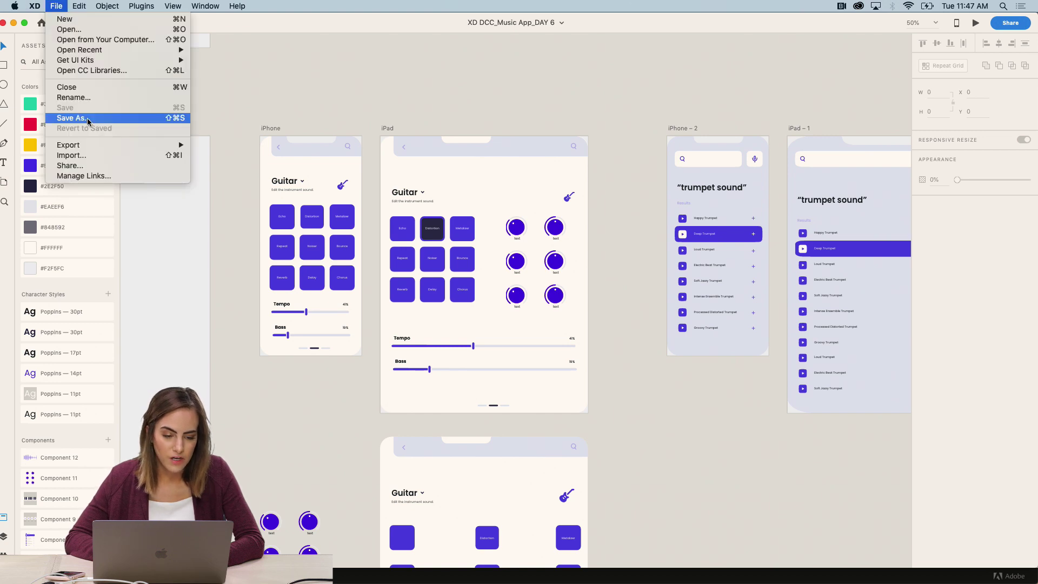
click(347, 86)
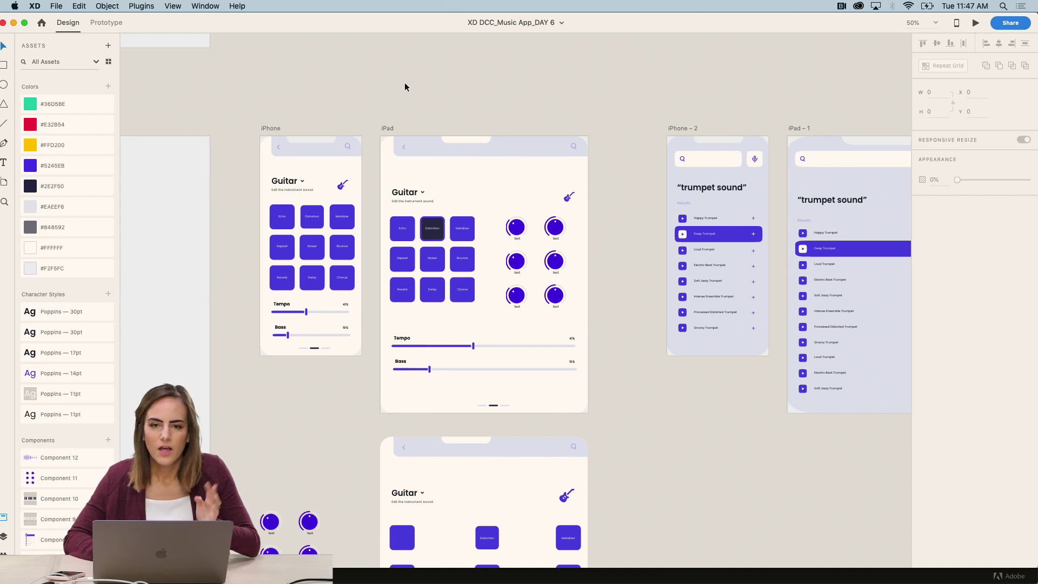
Step: Copy the iPhone Guitar screen's contents onto the Challenge Day 6 artboard and place them beside the description text
scroll(404, 82, left, 10)
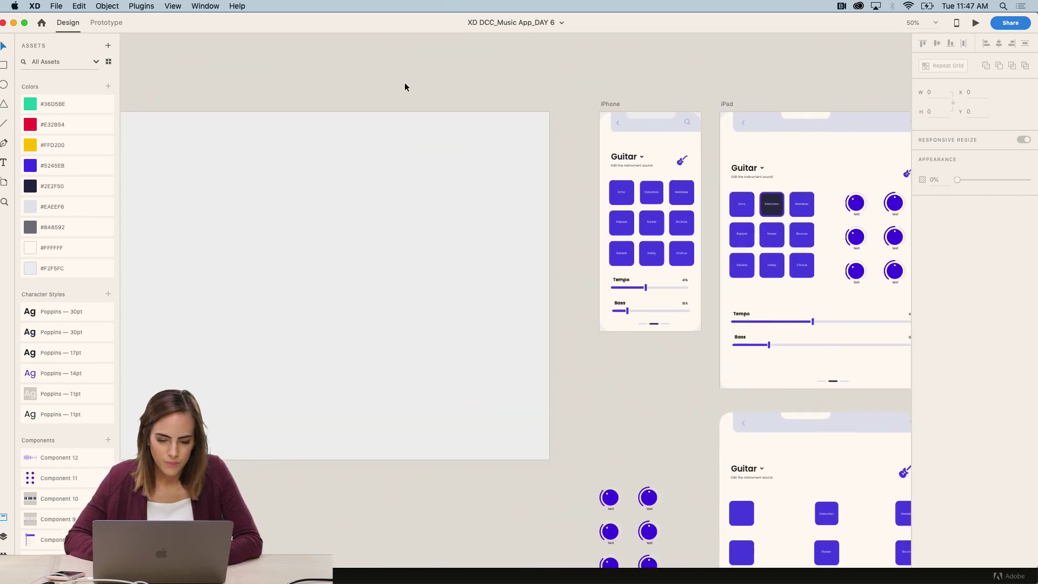
drag(491, 342, 600, 101)
scroll(597, 108, left, 5)
scroll(596, 103, left, 8)
click(416, 201)
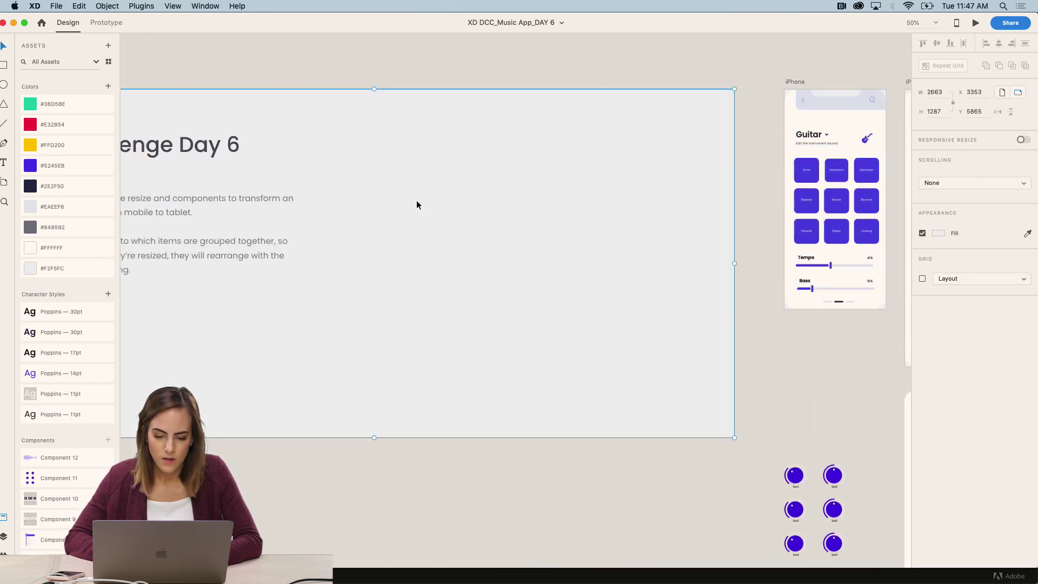
key(super+v)
drag(459, 213, 420, 199)
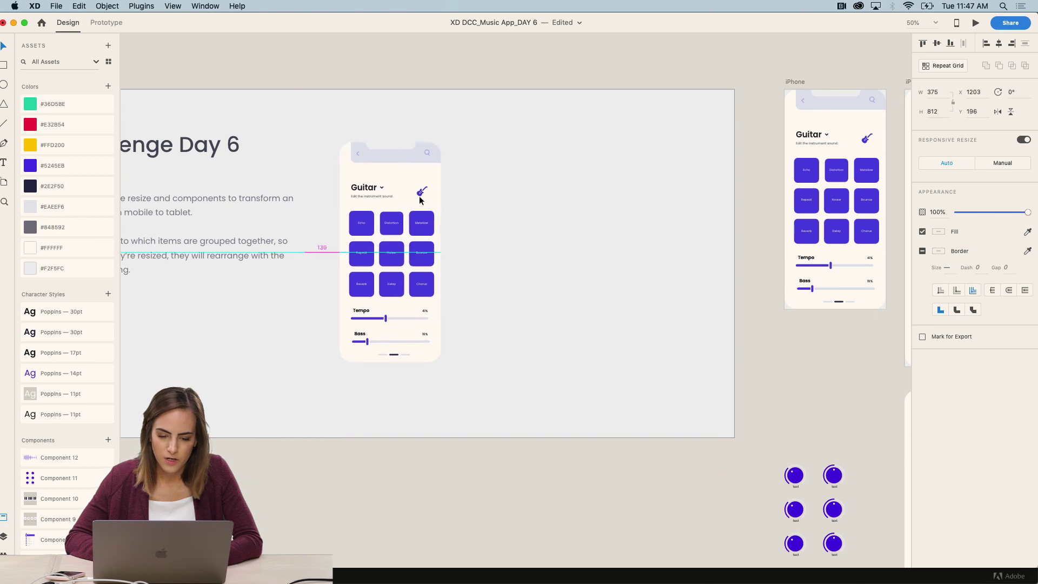
Step: Copy the iPad Guitar screen's contents onto the Challenge Day 6 artboard and place them to the right of the iPhone mockup
scroll(420, 195, right, 15)
drag(645, 354, 432, 78)
scroll(431, 76, left, 10)
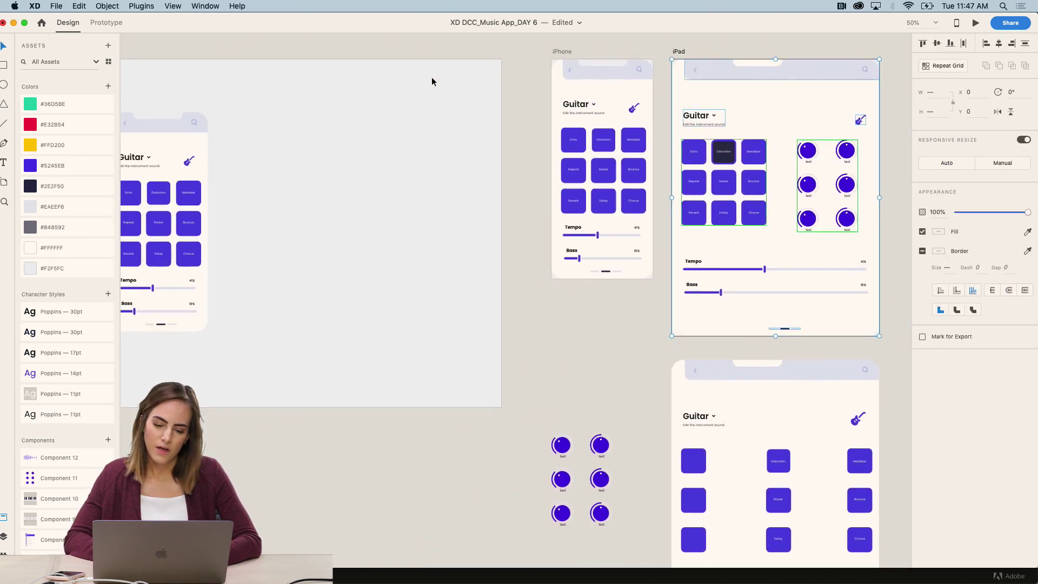
scroll(374, 173, left, 6)
key(super+c)
click(302, 178)
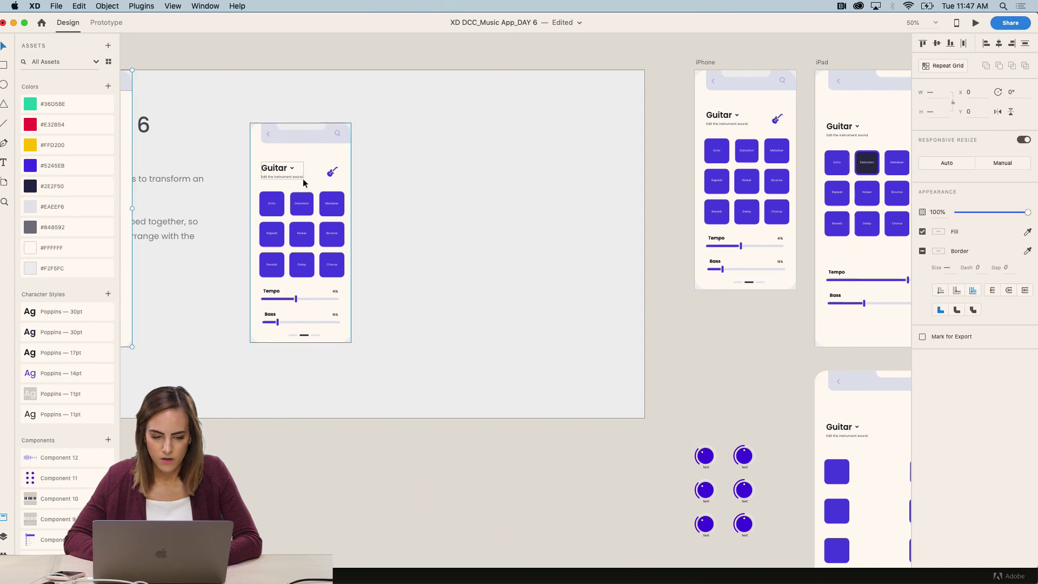
key(super+v)
drag(529, 193, 604, 195)
click(485, 460)
Step: Copy the "Keypad triggers" label from the Challenge Day 4 artboard and place it beneath the iPhone mockup on Day 6
scroll(485, 460, up, 15)
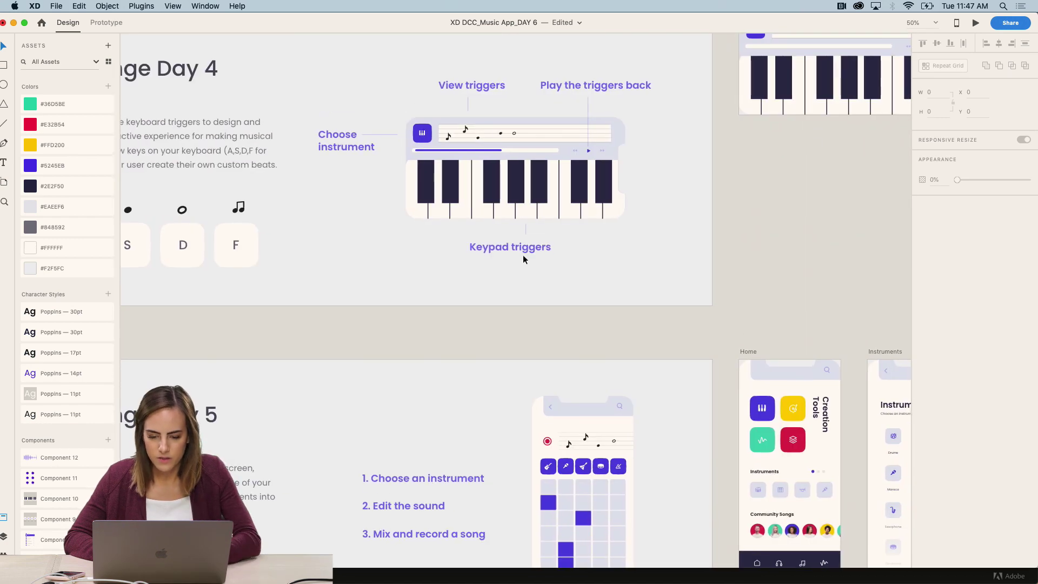
click(489, 249)
scroll(490, 248, down, 8)
scroll(490, 253, down, 10)
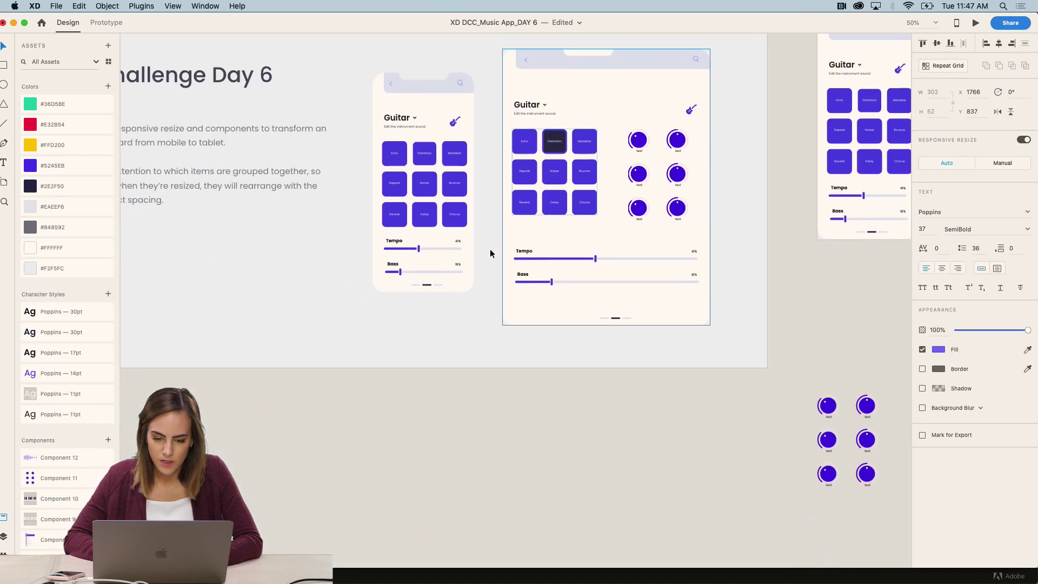
scroll(423, 349, up, 2)
key(super+v)
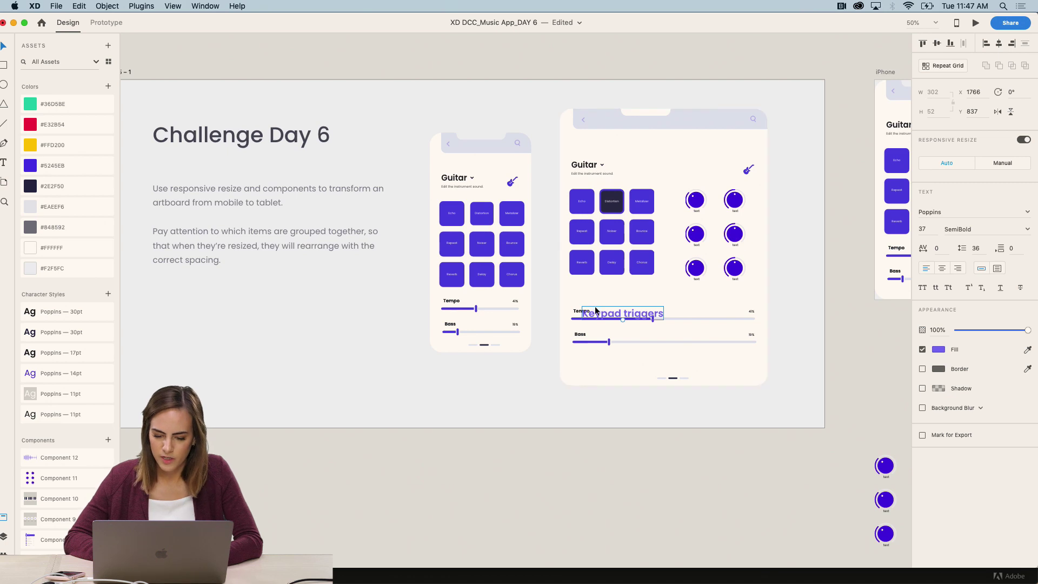
drag(596, 314, 456, 381)
Step: Change the pasted label's text to "iPhone" and center it under the iPhone mockup
double_click(455, 381)
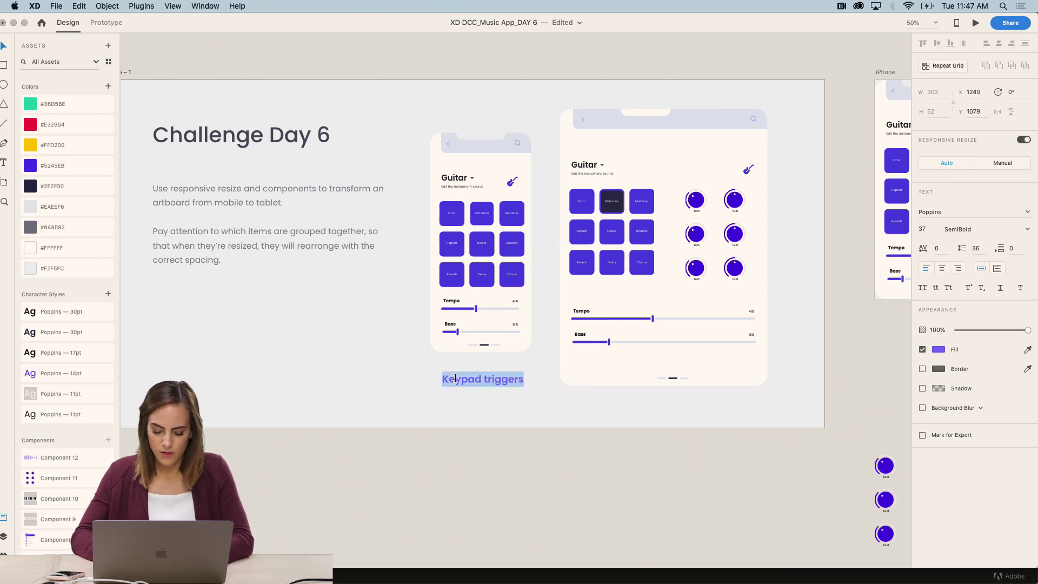
key(BackSpace)
text(iPhone)
key(Escape)
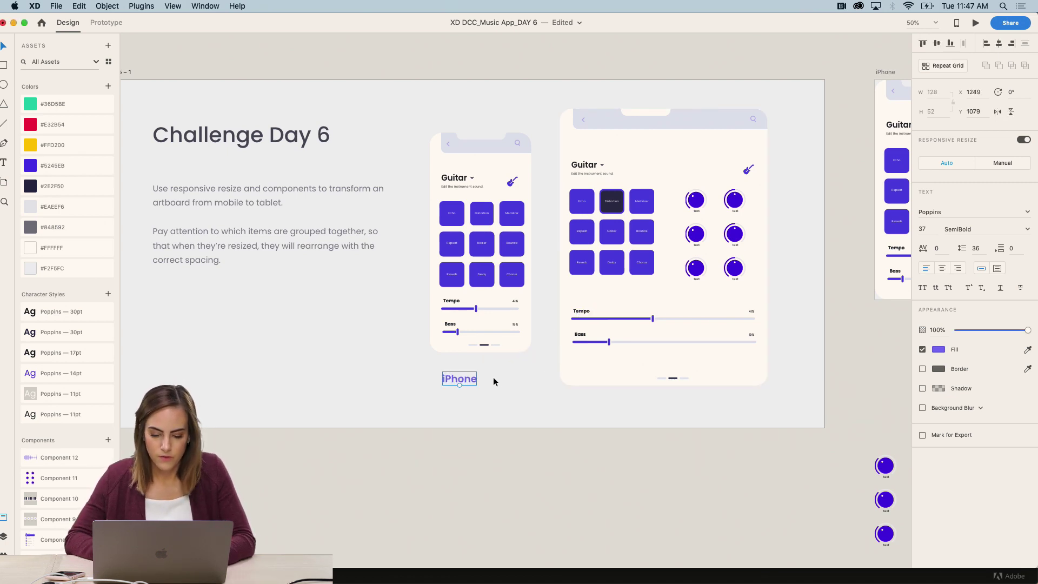
drag(471, 385, 491, 380)
Step: Duplicate the iPhone label beneath the iPad mockup and change its text to "iPad"
key(super+c)
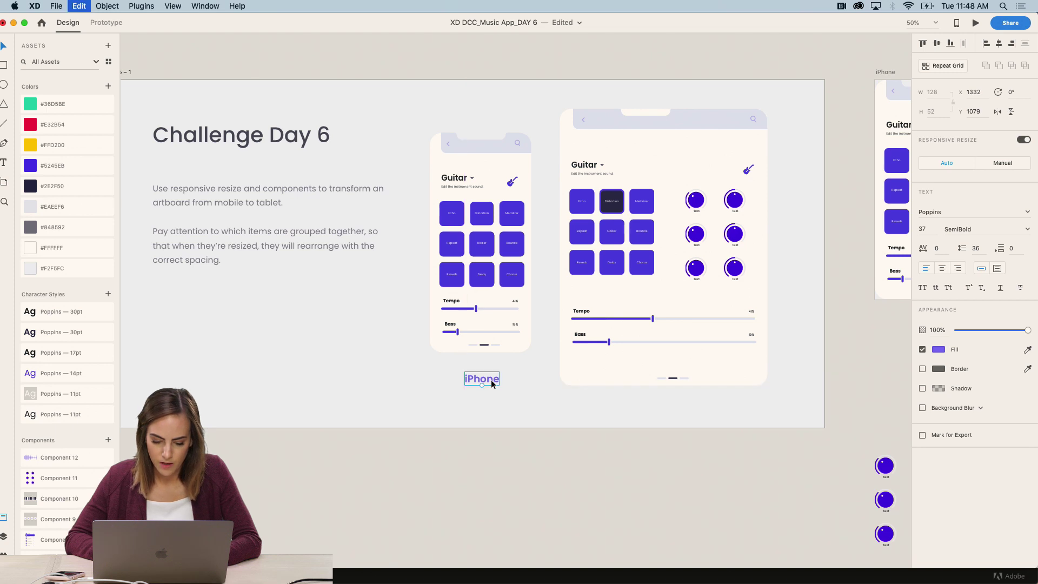
key(super+v)
drag(576, 414, 666, 414)
double_click(668, 407)
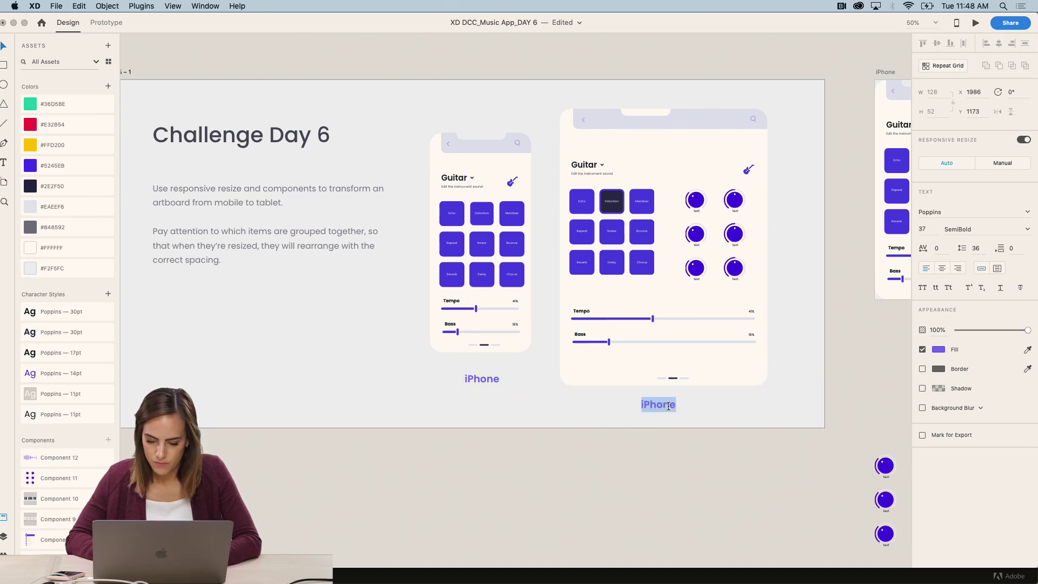
text(iPad)
key(Escape)
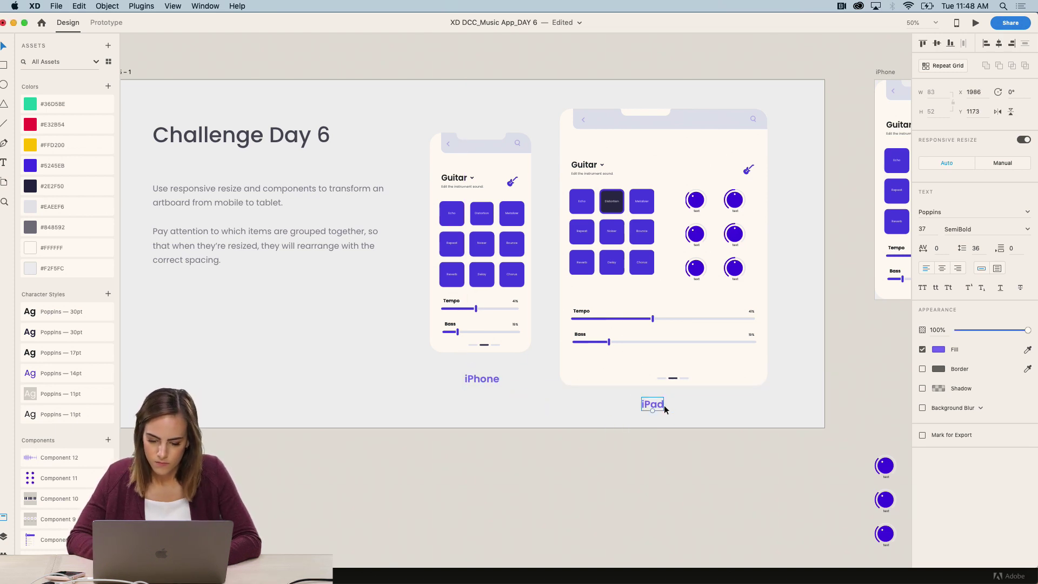
click(588, 459)
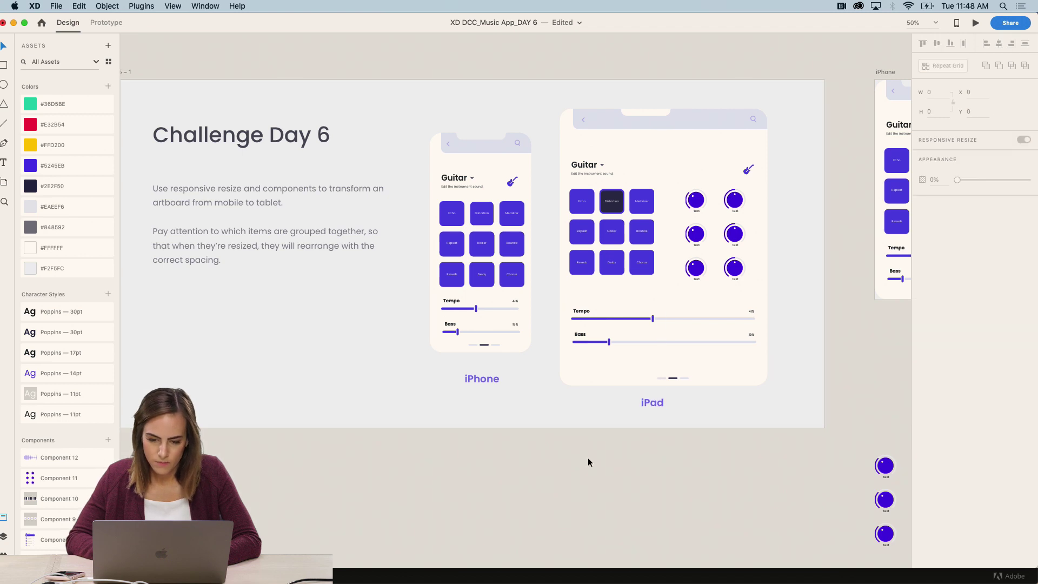
Step: Check the whole Challenge Day 6 presentation artboard and save the document with its labelled mockups
scroll(588, 462, left, 5)
scroll(588, 460, right, 4)
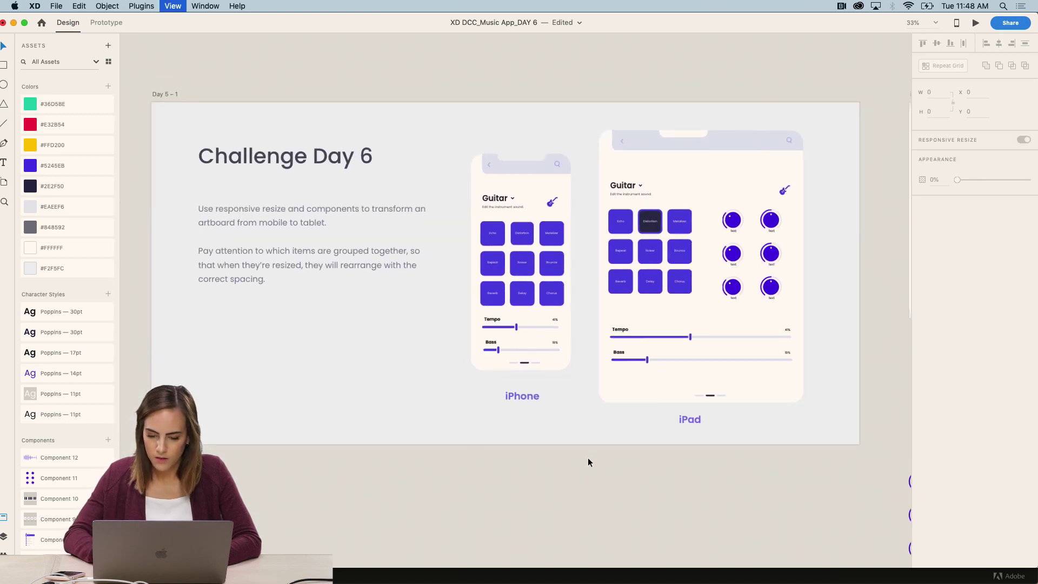
key(super+minus)
scroll(588, 457, right, 1)
key(super+plus)
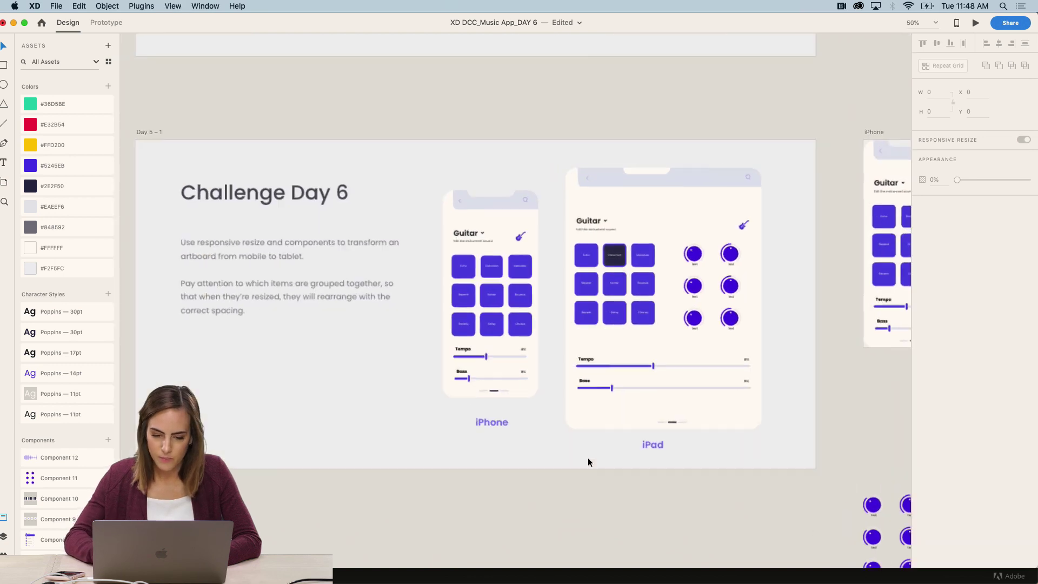
click(186, 86)
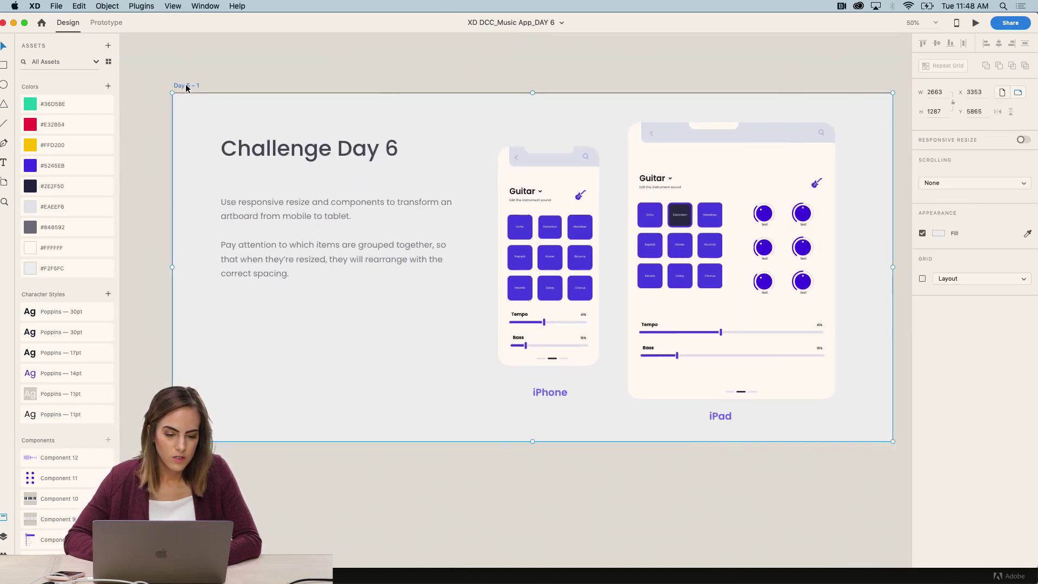
click(264, 74)
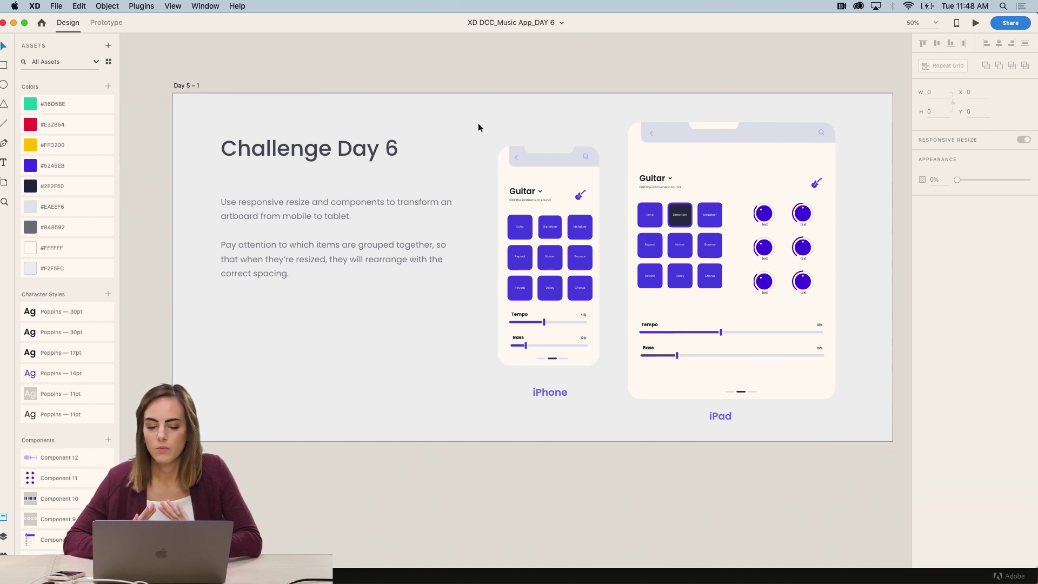
Step: Export the Challenge Day 6 artboard as a PNG named "Challenge Day 6" to the EXPORT folder, for Web designed at 1x
click(184, 86)
click(56, 6)
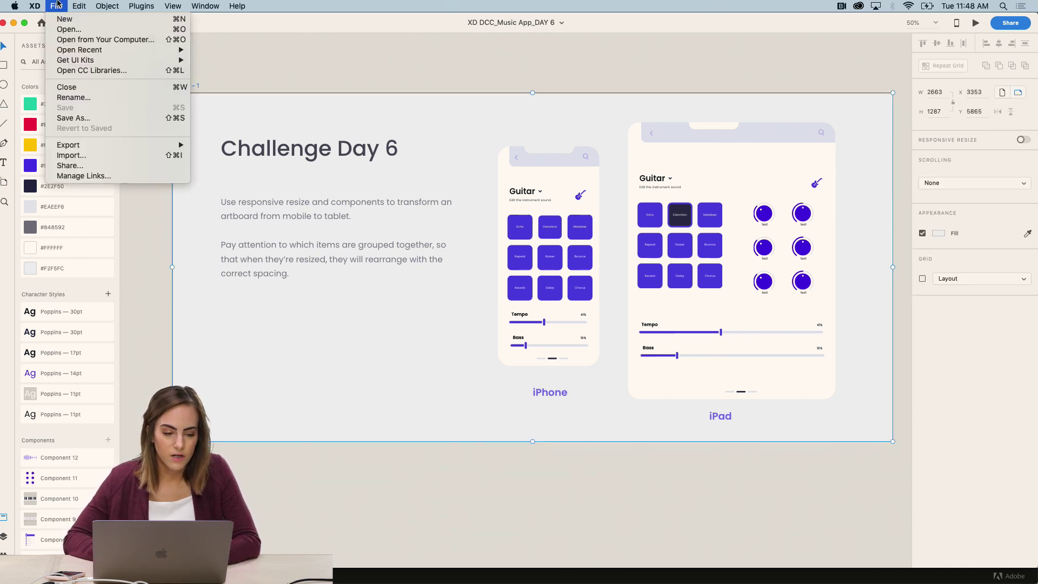
mouse_move(114, 150)
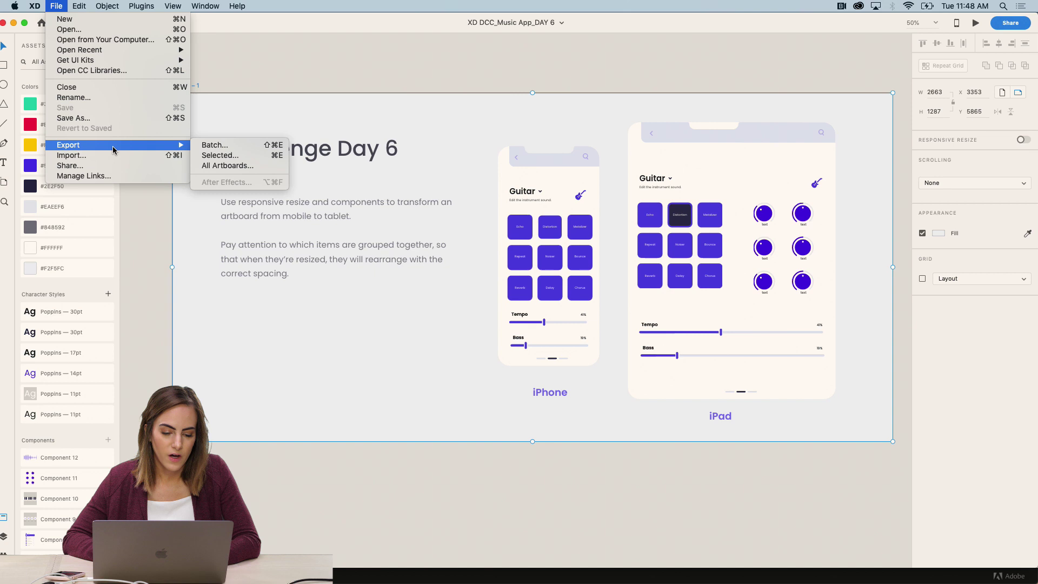
click(205, 156)
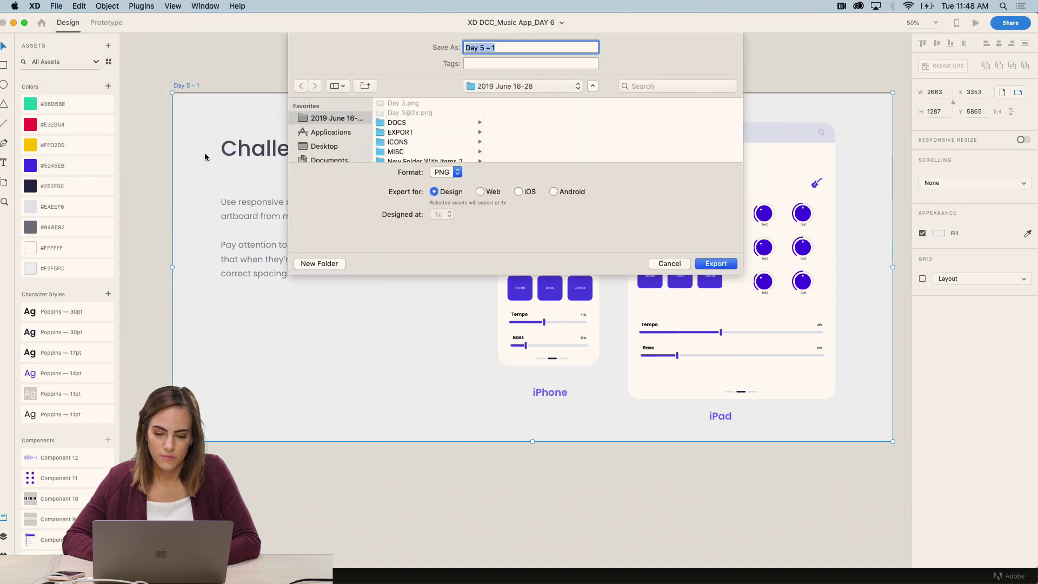
text(Challenge Day 6)
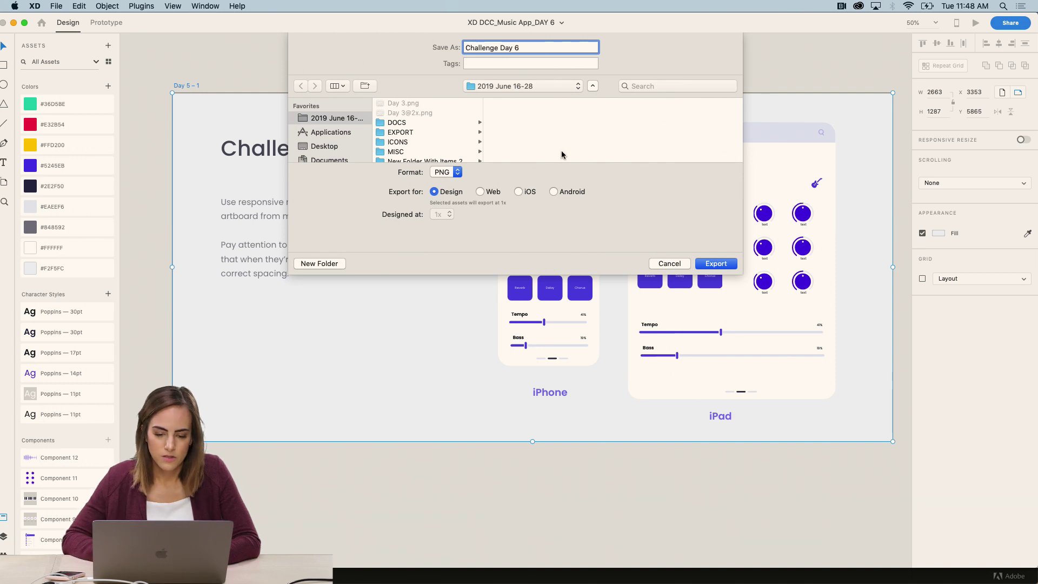
click(411, 132)
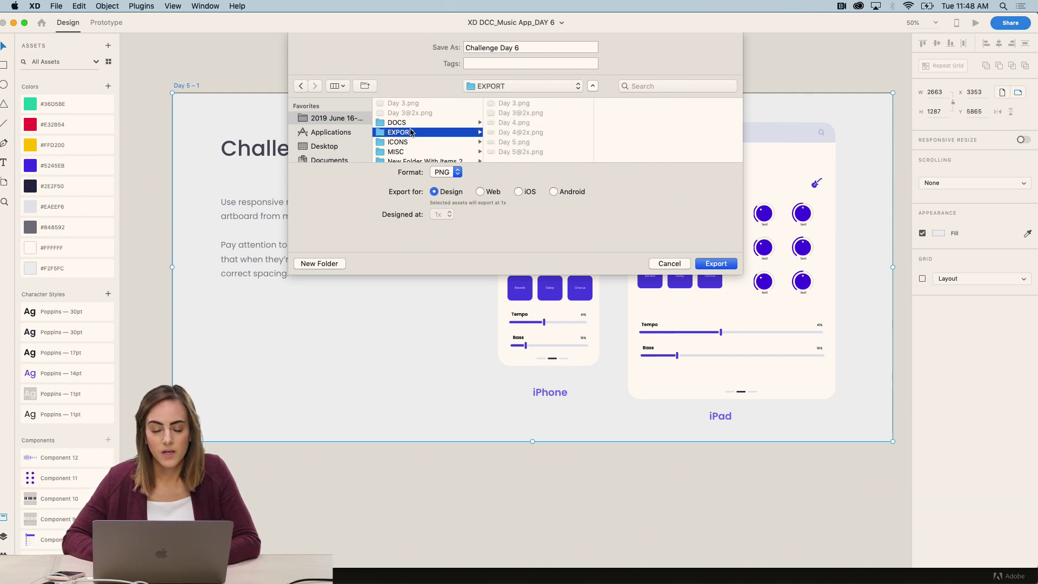
click(480, 192)
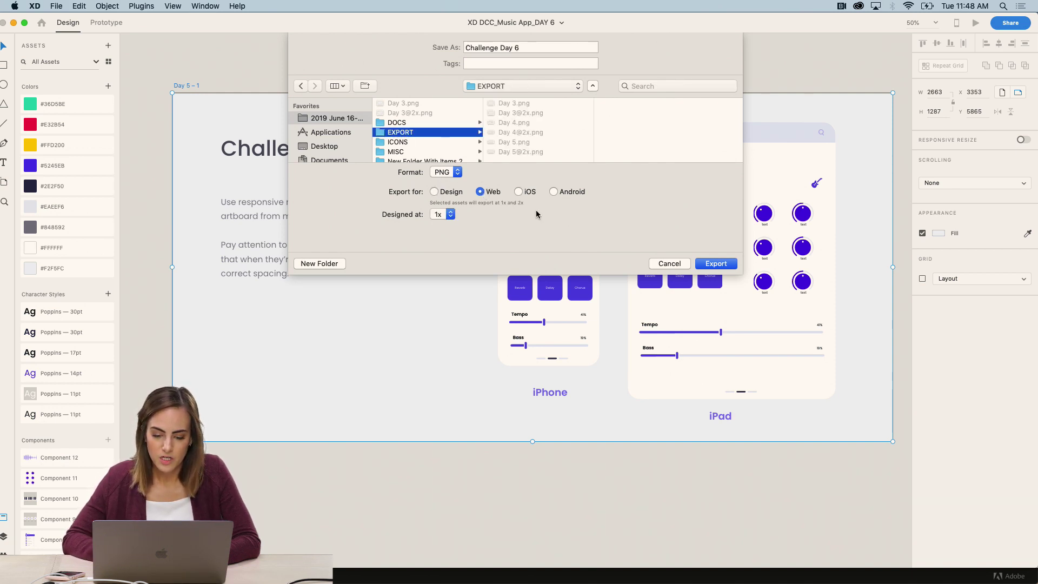
click(716, 263)
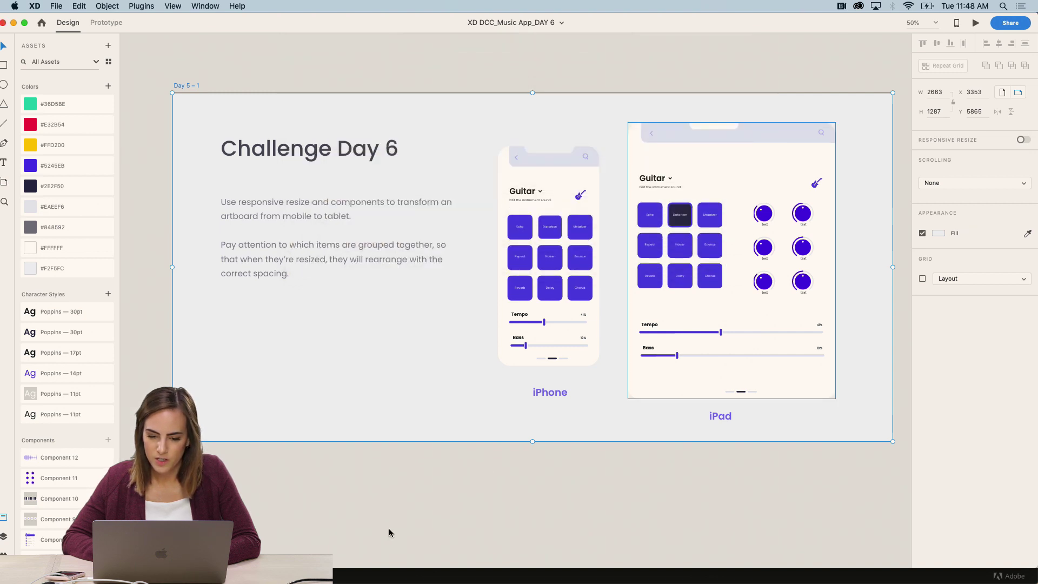
Step: Deselect the artboard, switch to Chrome and bring up the Adobe XD Daily Creative Challenge project in the Behance editor
click(388, 532)
mouse_move(577, 579)
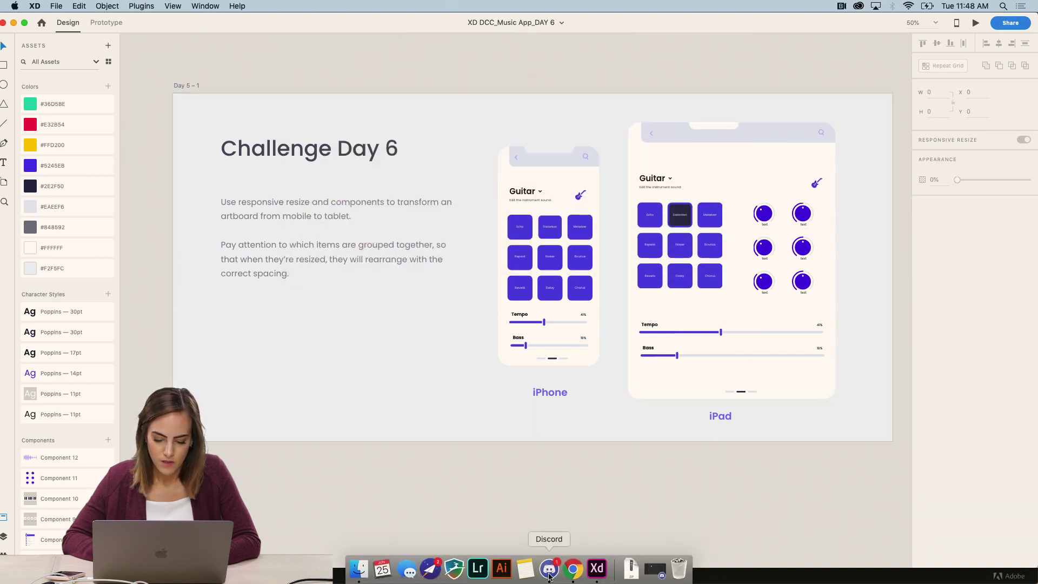
click(577, 579)
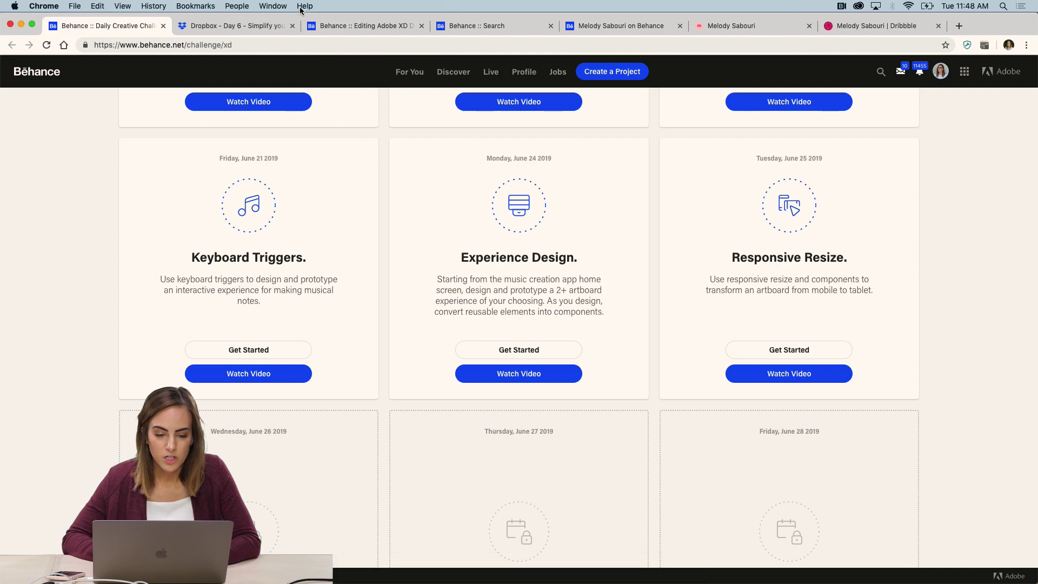
click(355, 25)
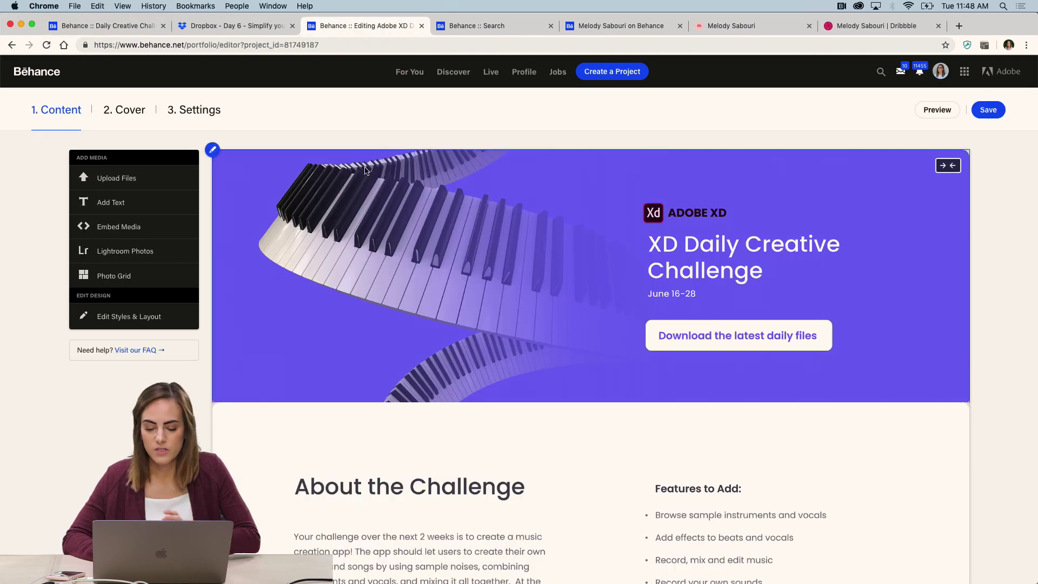
scroll(364, 168, down, 10)
scroll(365, 168, down, 20)
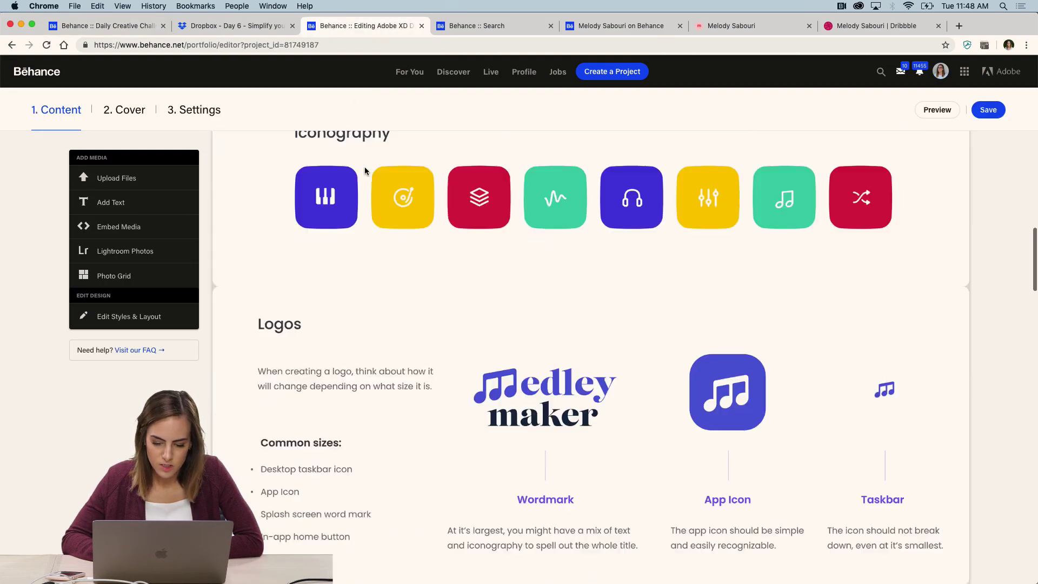
scroll(364, 171, down, 20)
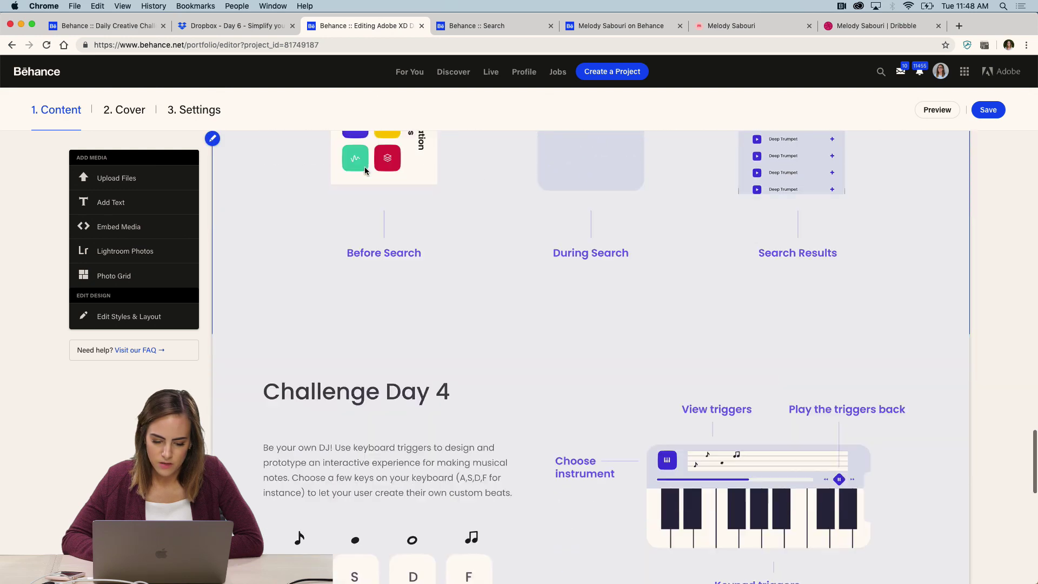
scroll(365, 171, down, 3)
scroll(358, 173, up, 1)
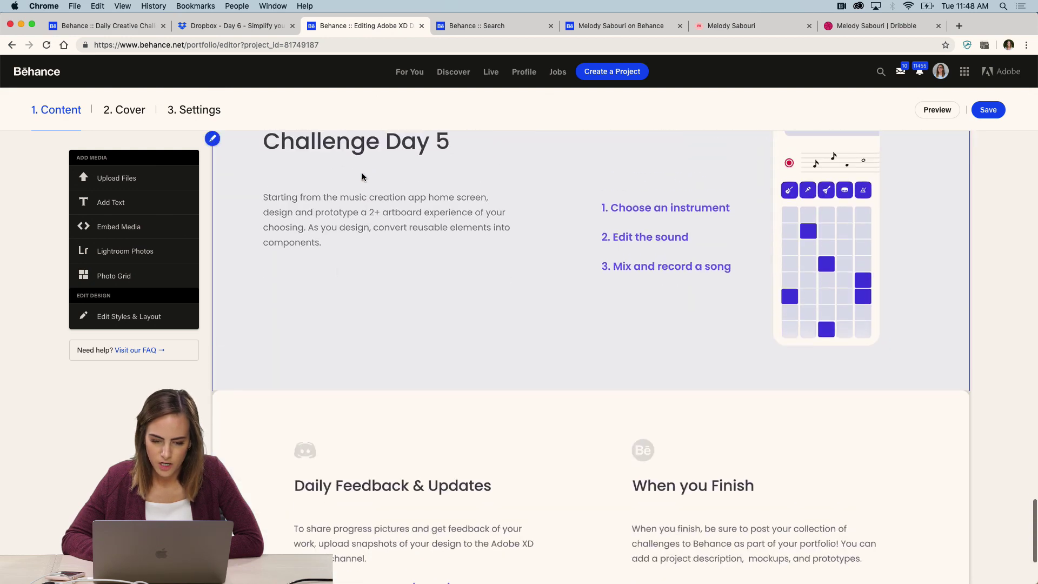
mouse_move(606, 385)
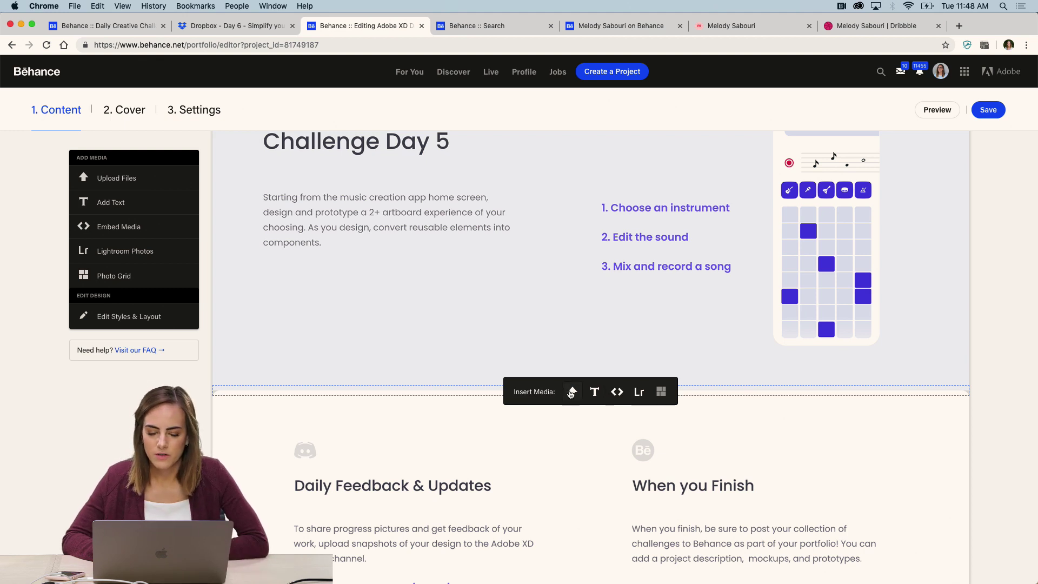
click(572, 392)
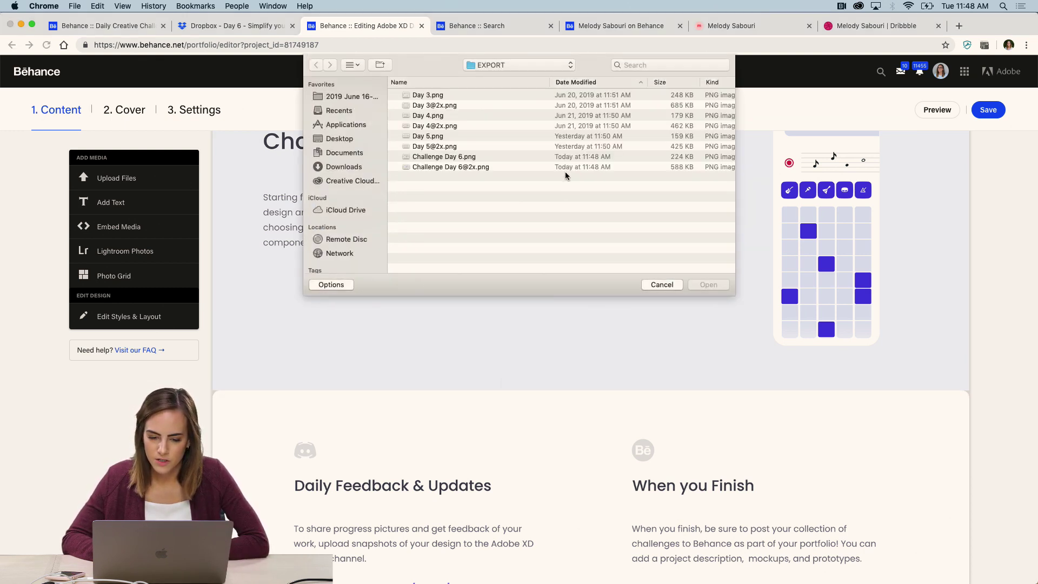
double_click(429, 167)
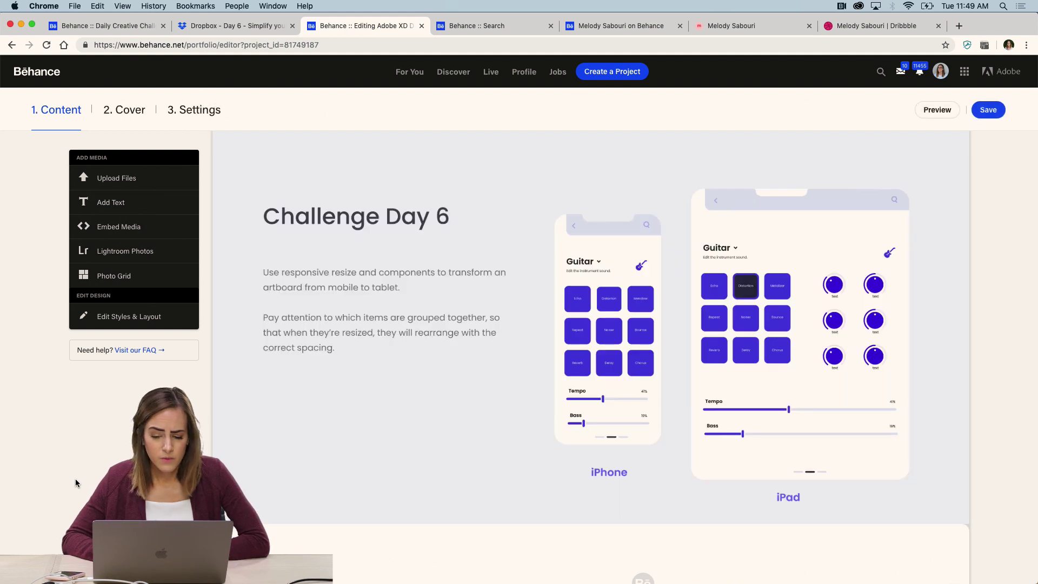
Step: Review the project's discoverability, basic info and display settings, and save the project
click(190, 108)
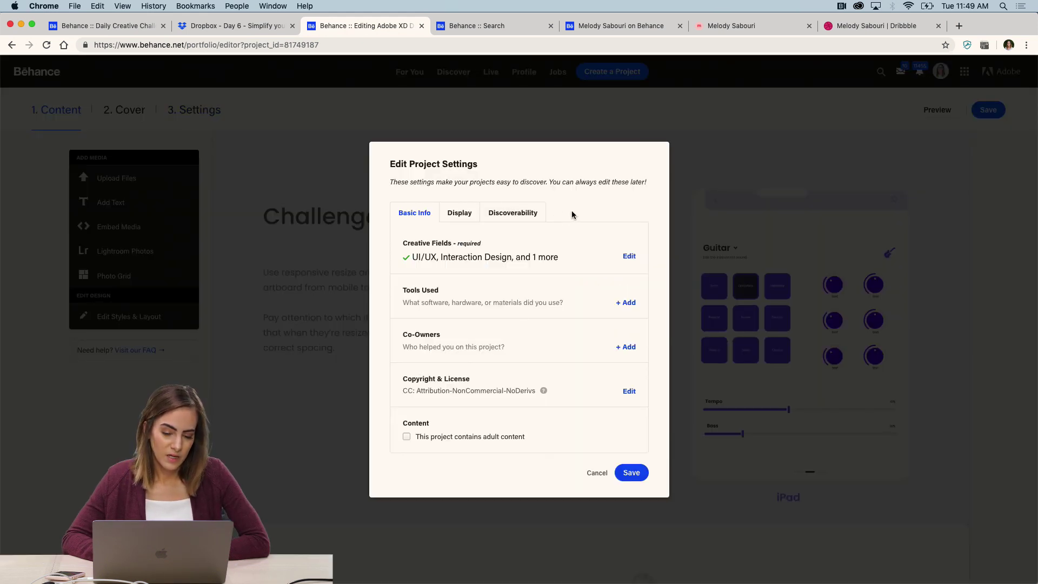
click(513, 214)
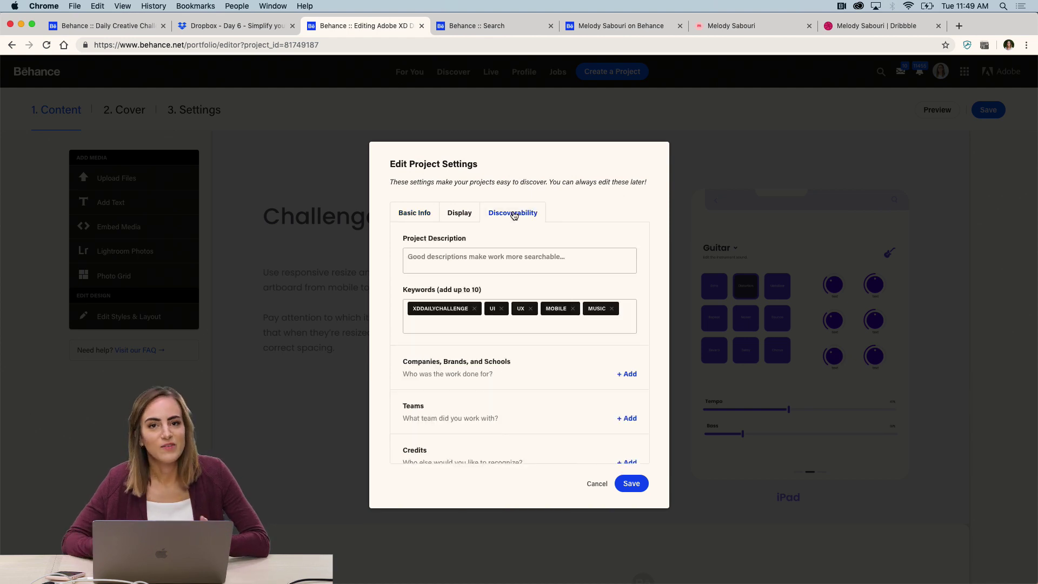
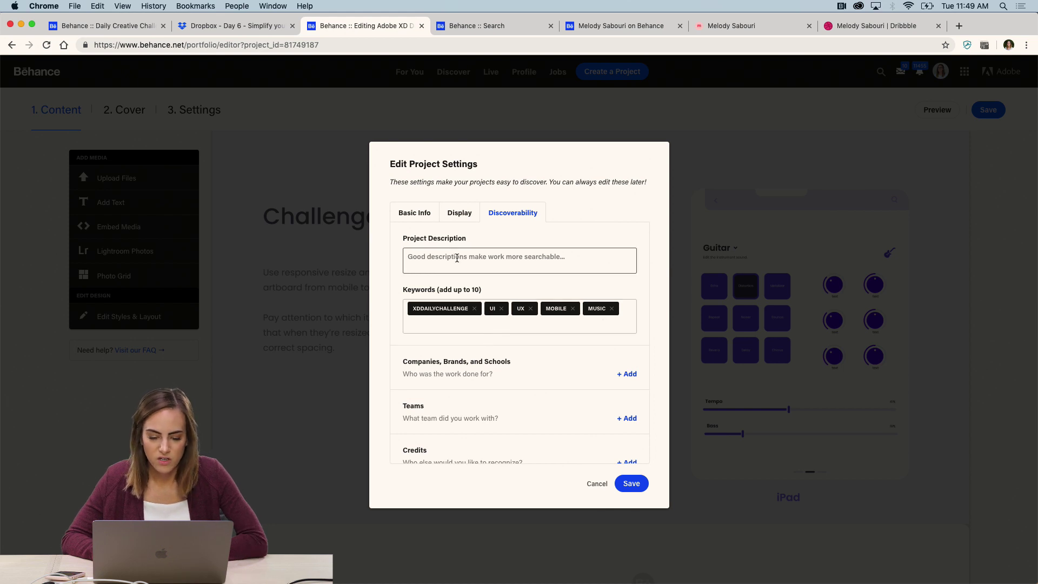
click(412, 214)
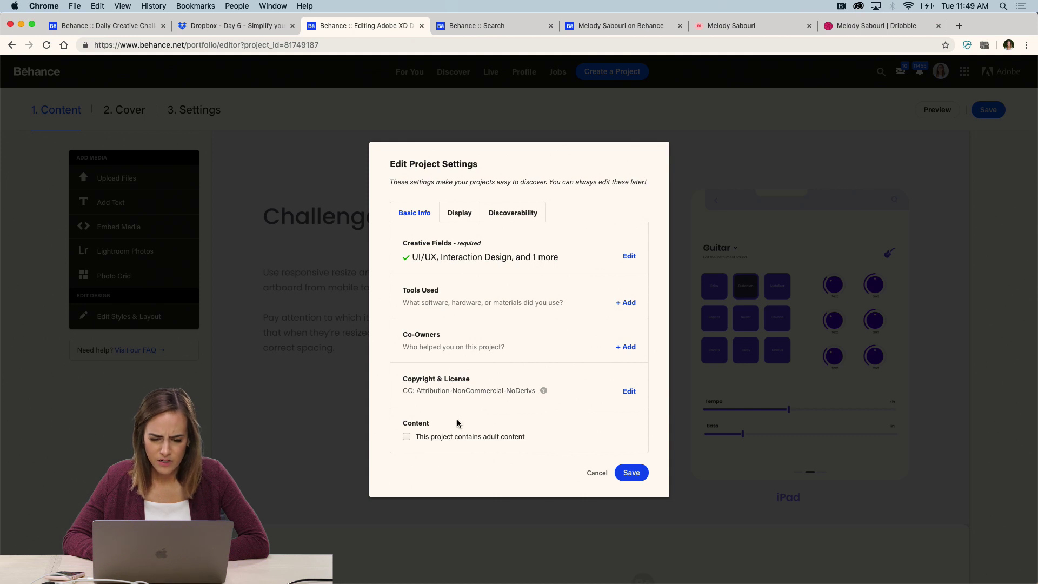
click(459, 213)
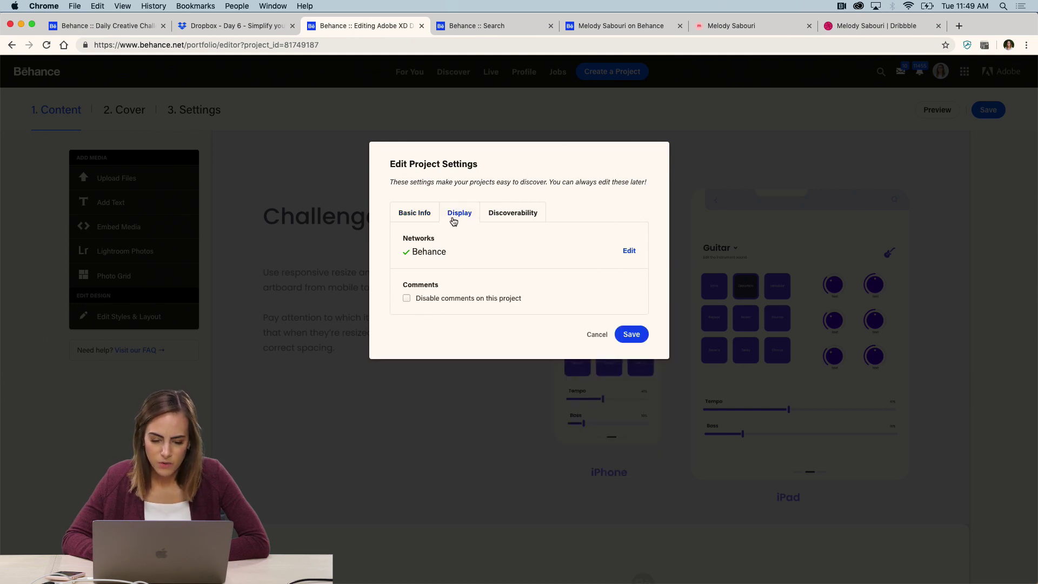
click(414, 213)
scroll(603, 409, down, 5)
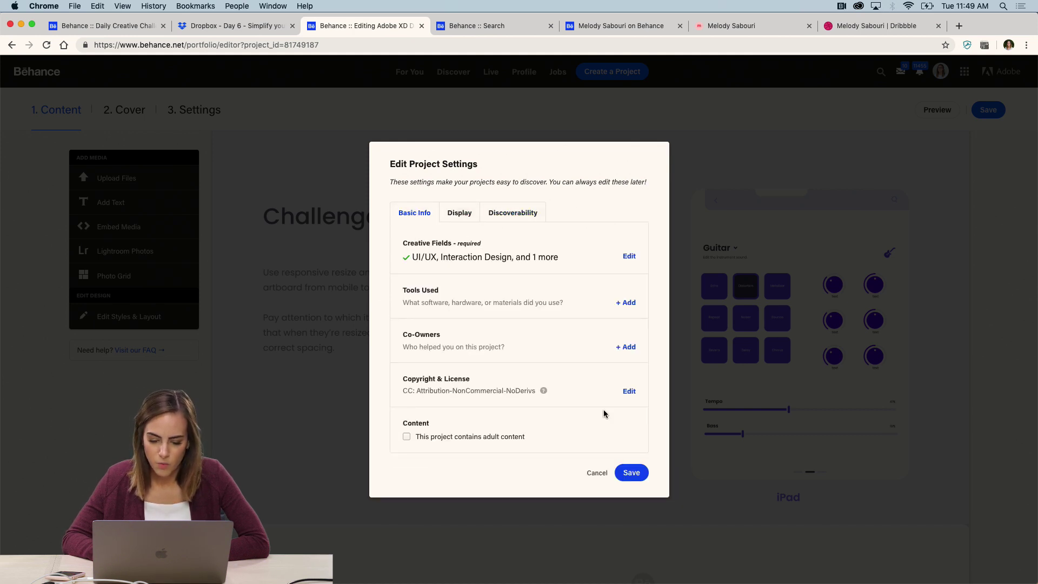
click(631, 473)
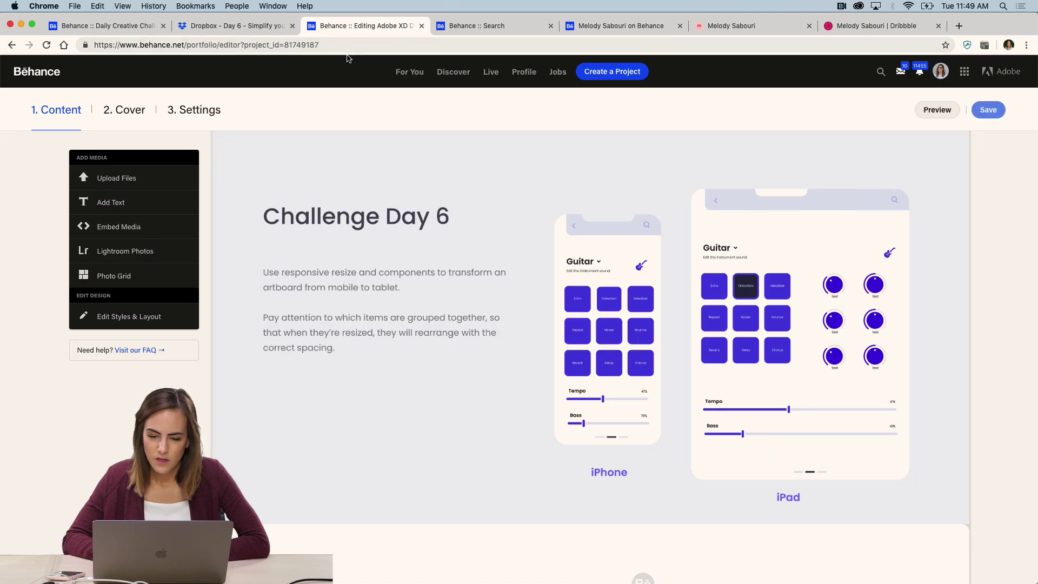
Step: View the published XD Daily Creative Challenge project from the own Behance profile, check its Challenge Day 6 section and close it
click(458, 25)
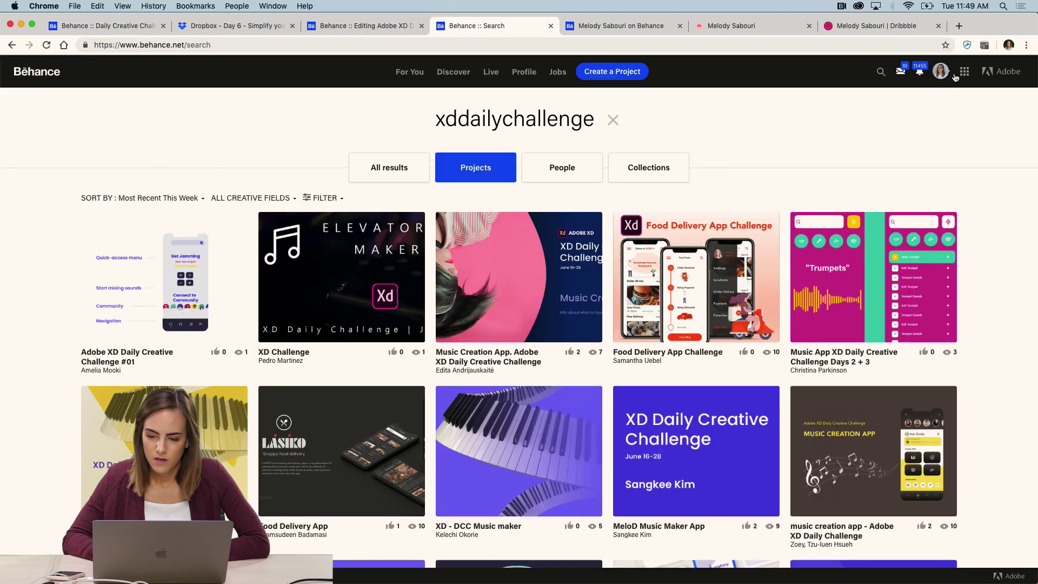
mouse_move(940, 72)
click(829, 121)
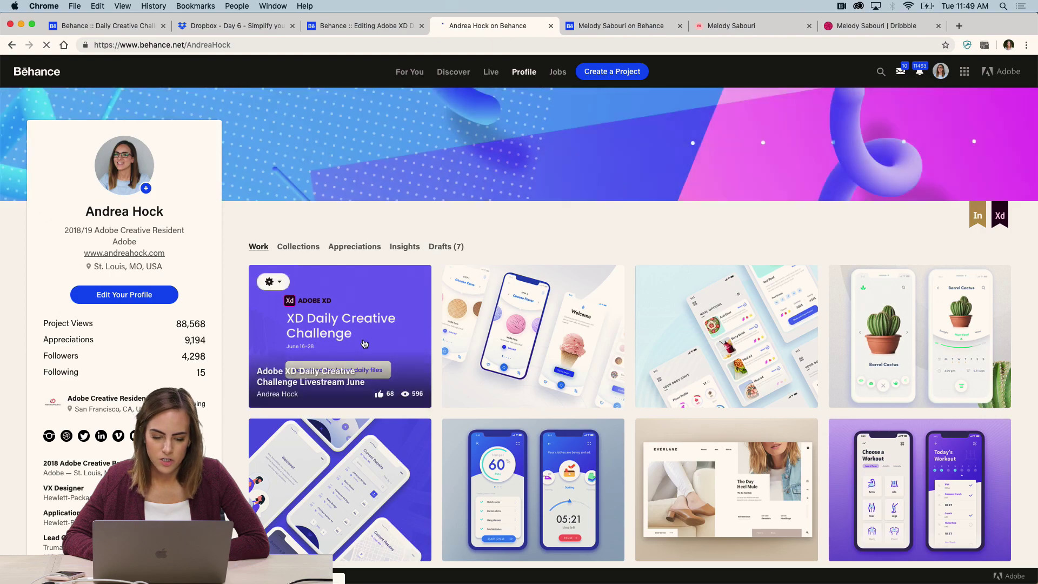
click(361, 339)
scroll(202, 352, down, 20)
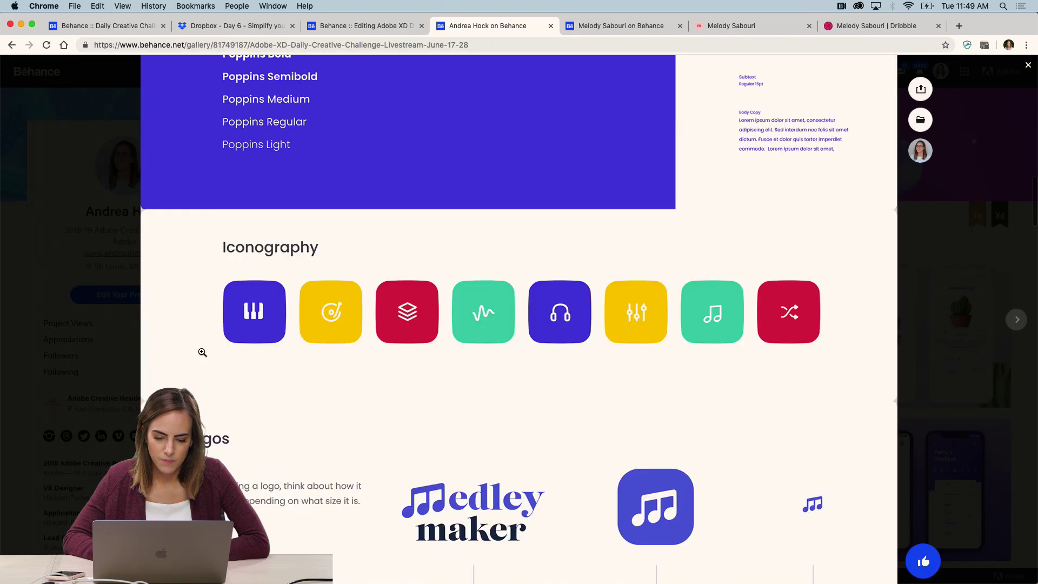
scroll(202, 352, down, 20)
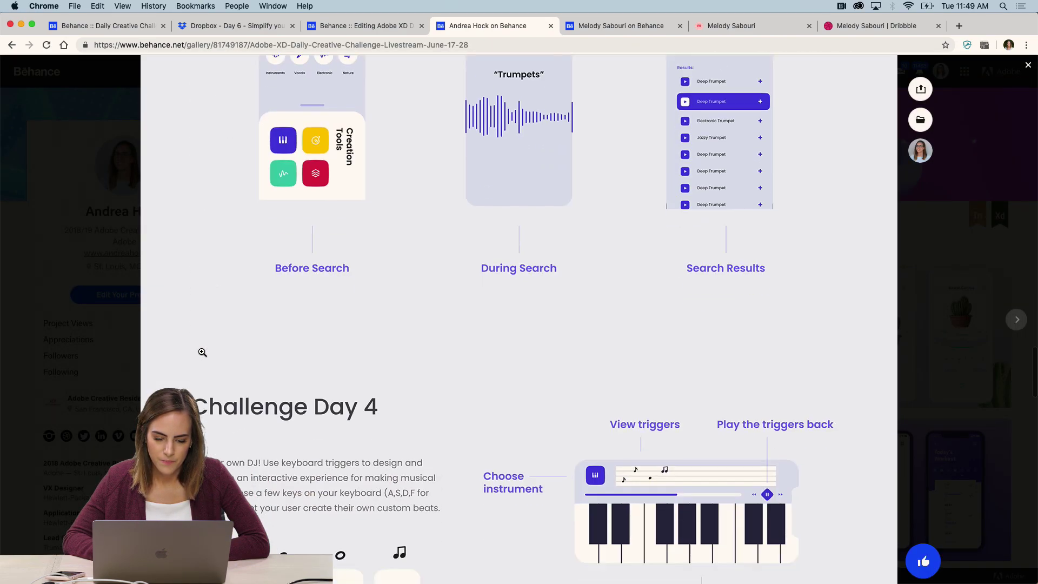
scroll(202, 352, down, 2)
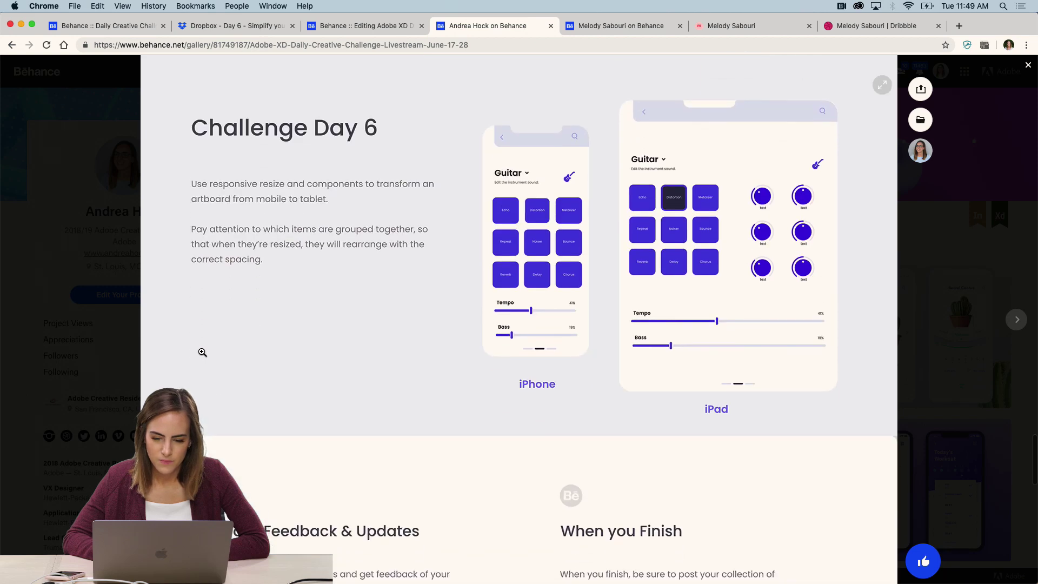
click(999, 240)
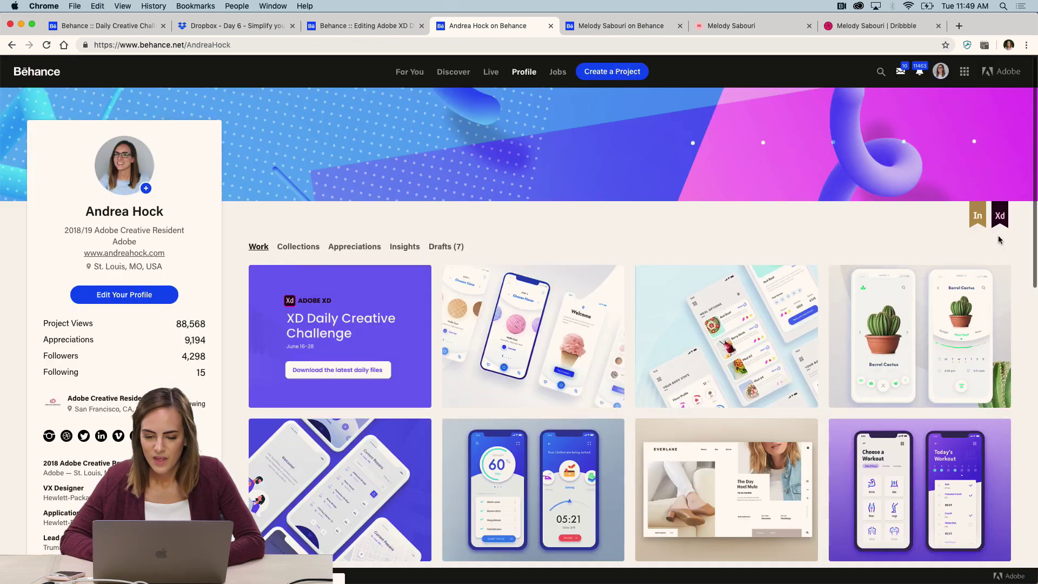
Step: Search Behance for "xddailychallenge", show all matching projects and sort them by Most Recent
mouse_move(319, 106)
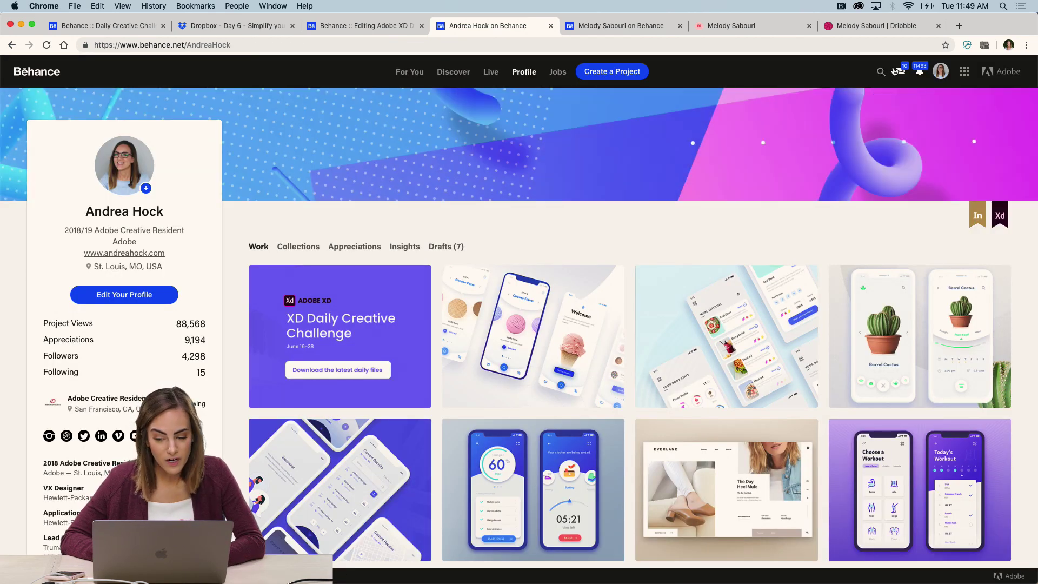
click(881, 72)
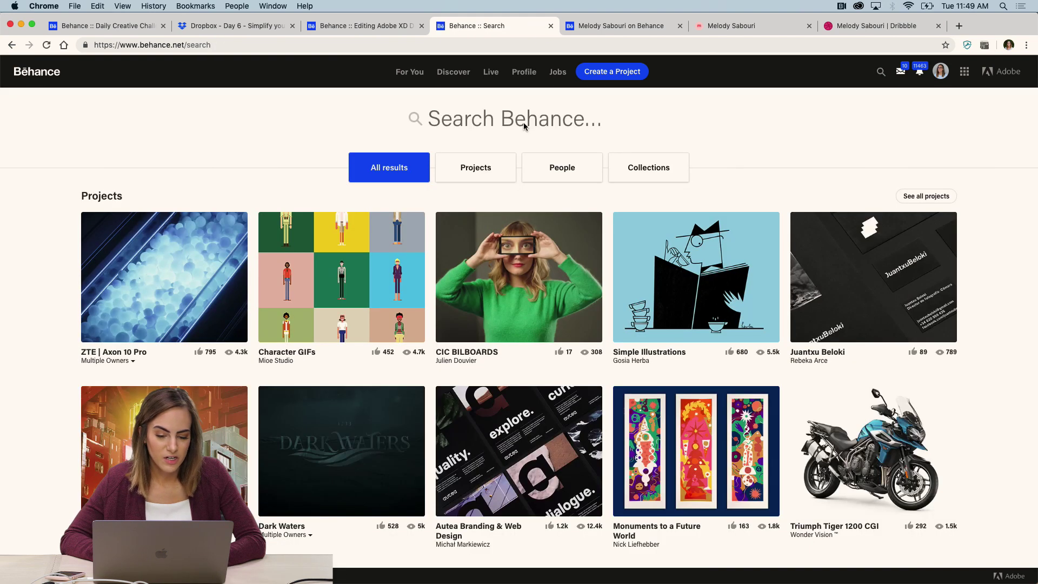
text(Xddailychalleng)
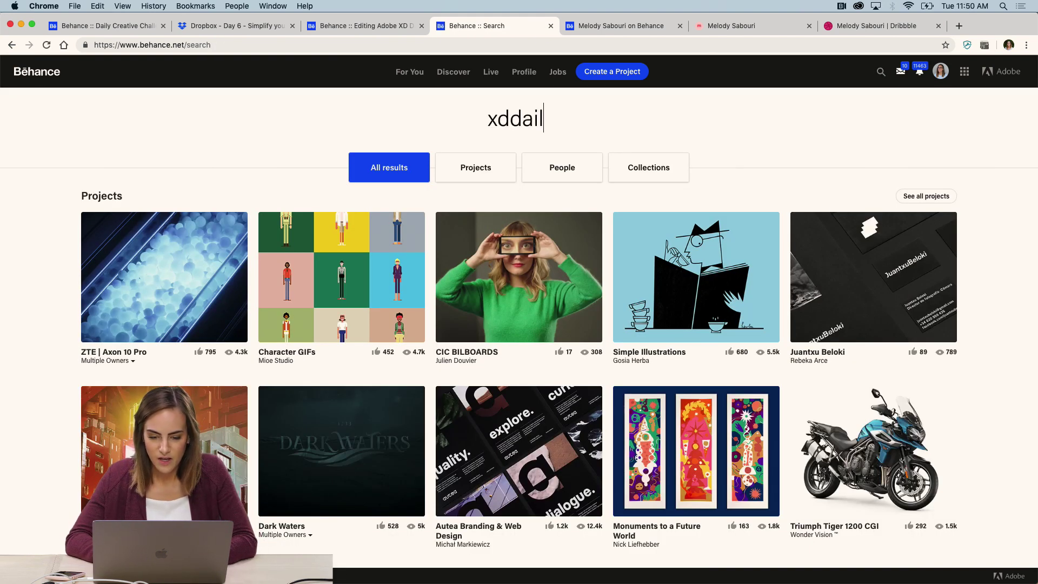
text(e)
key(Return)
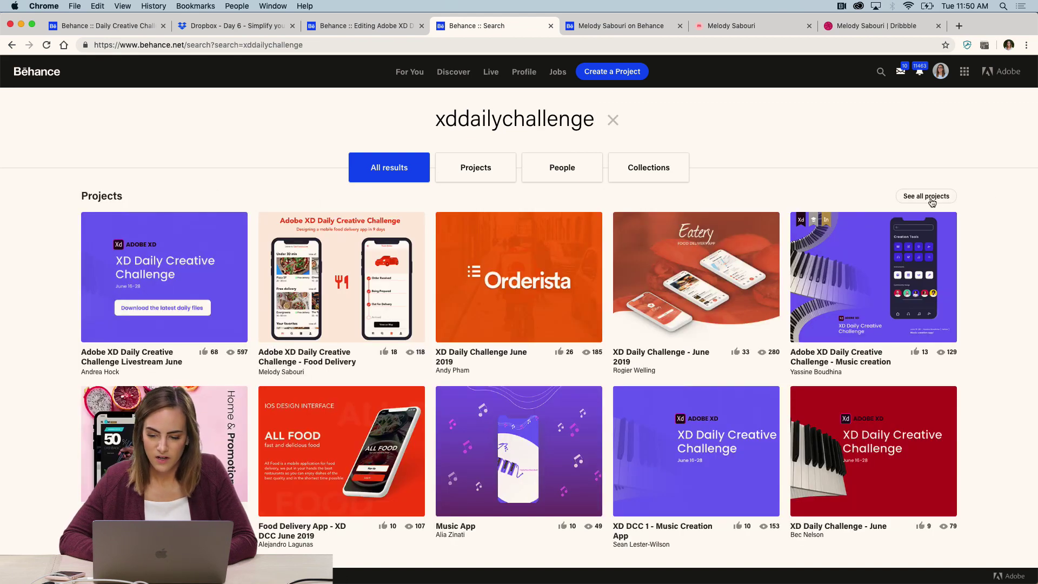
click(931, 199)
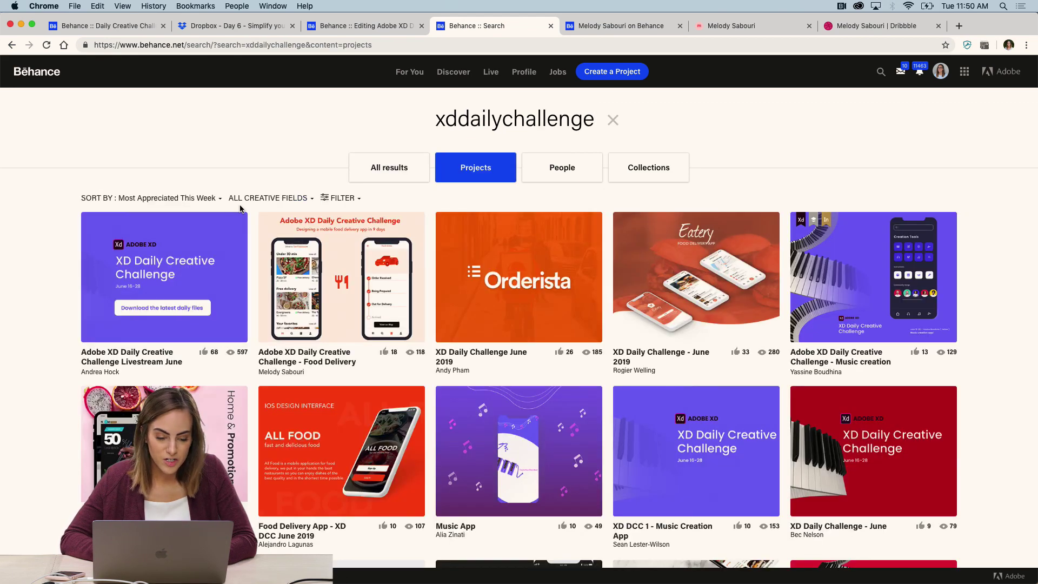
click(199, 198)
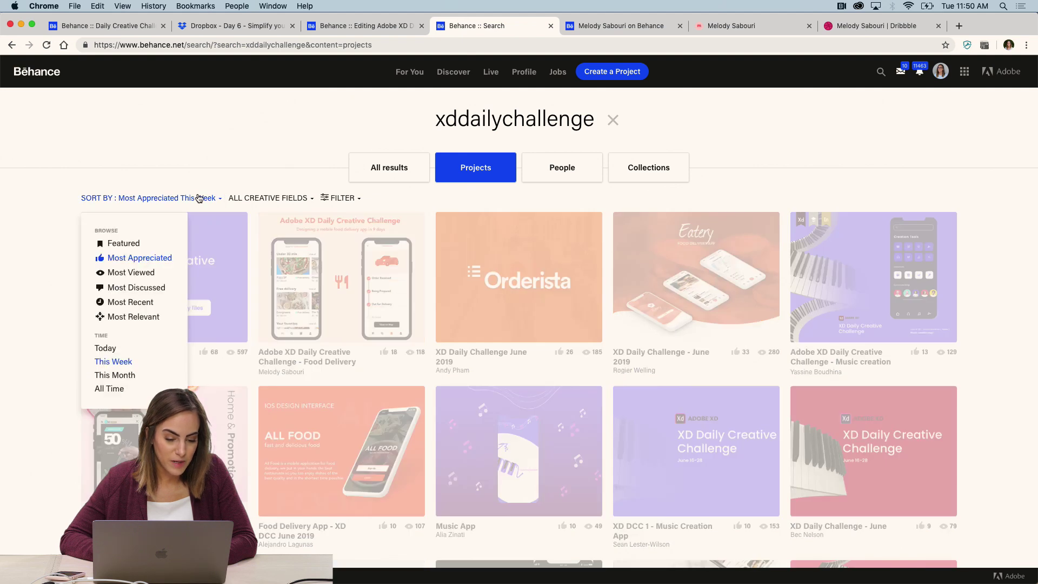
click(120, 303)
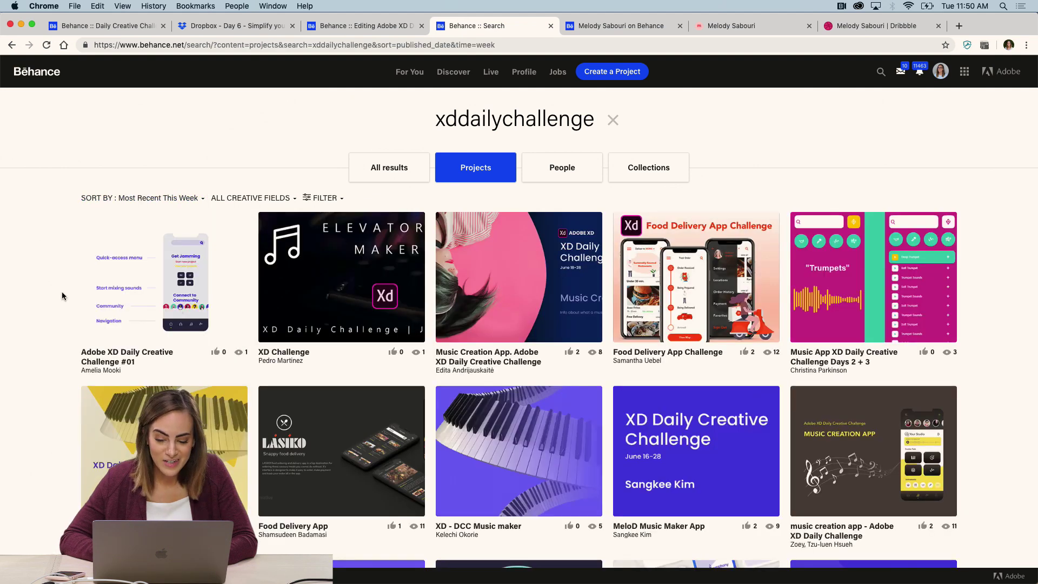
Step: Browse the community's most recent "xddailychallenge" project submissions
scroll(988, 251, down, 2)
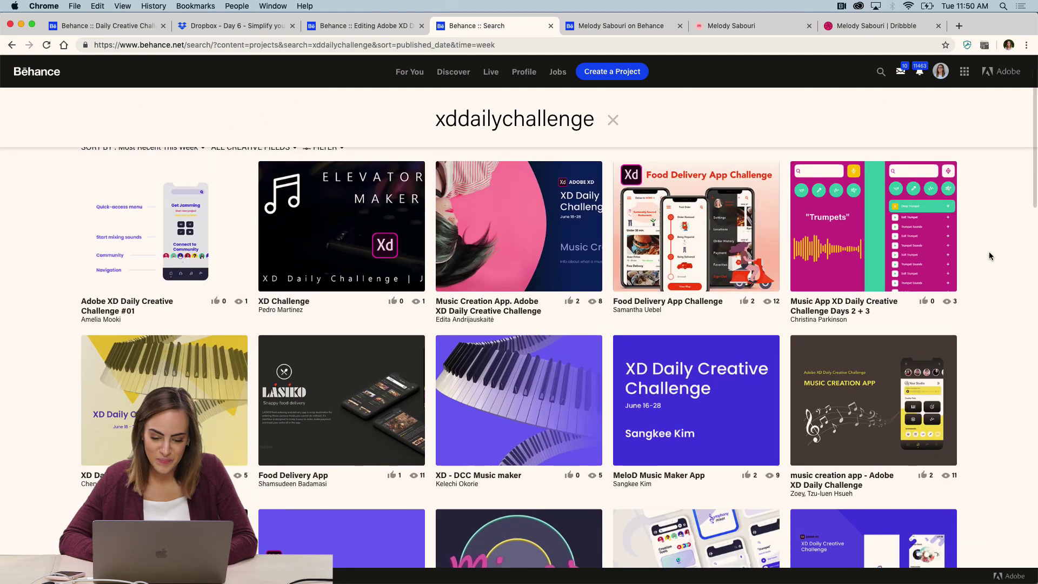
scroll(988, 251, down, 10)
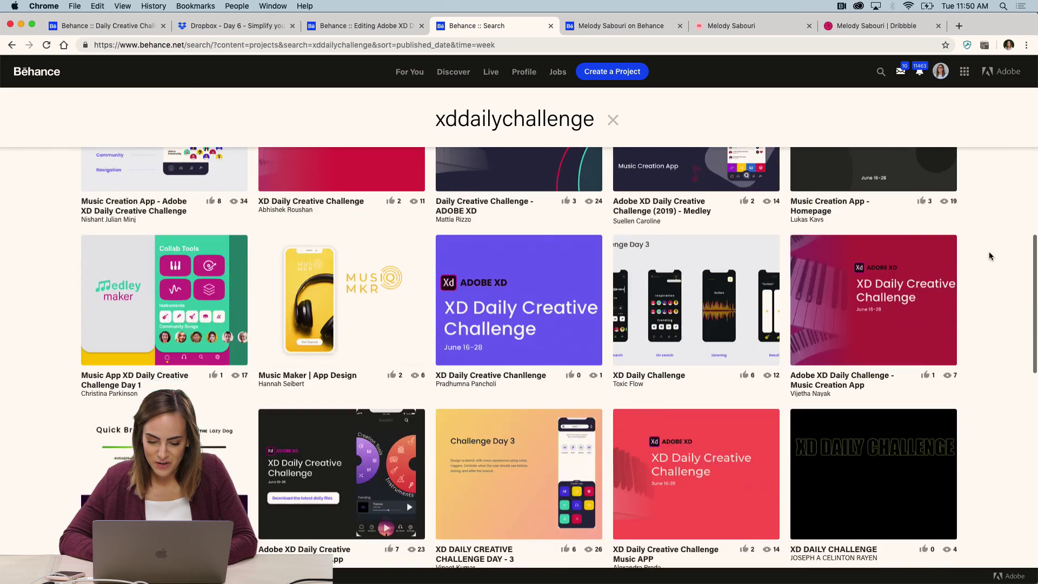
scroll(989, 252, down, 6)
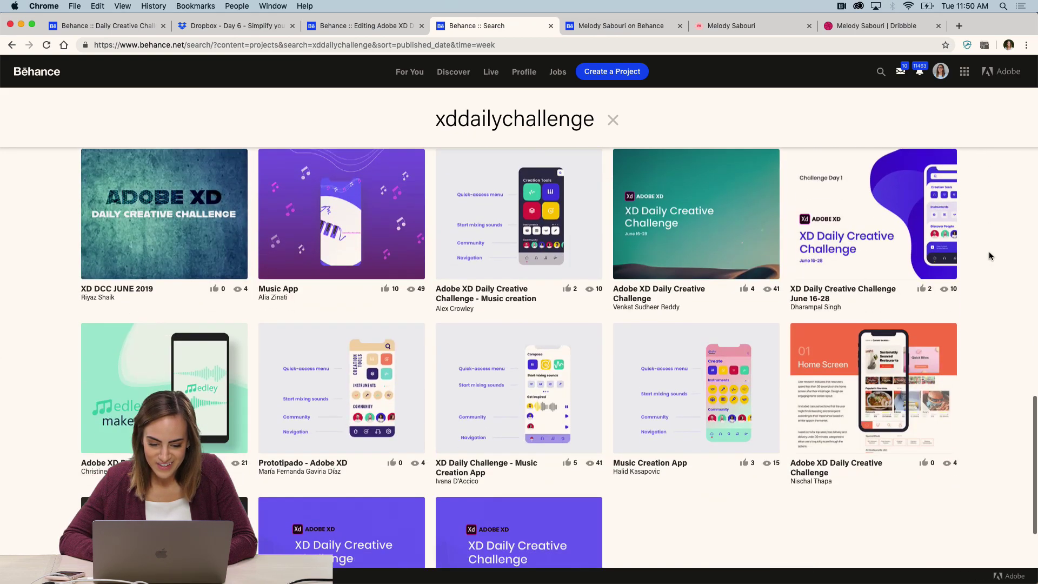
scroll(988, 251, down, 8)
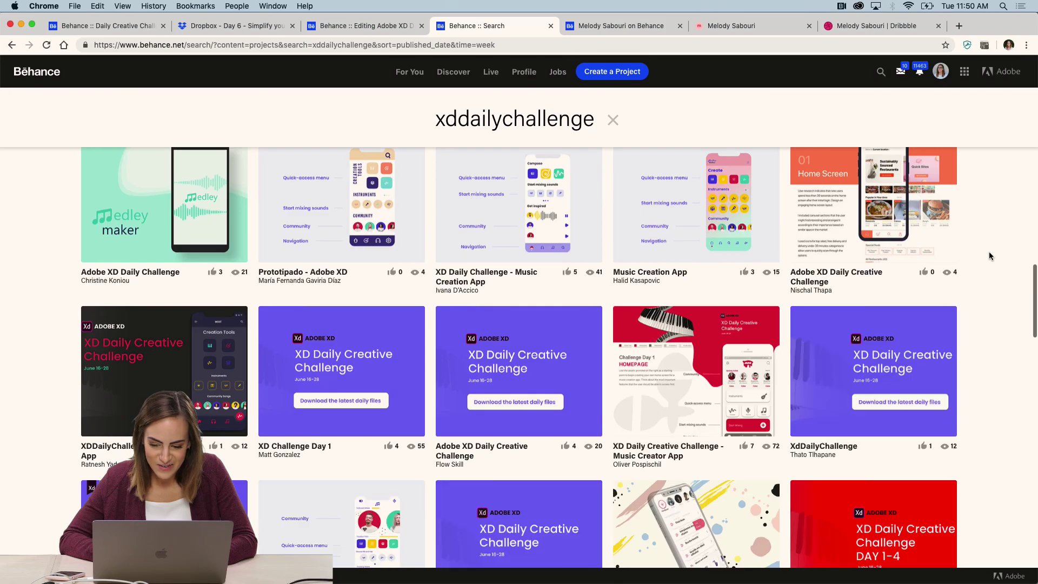
scroll(988, 252, down, 10)
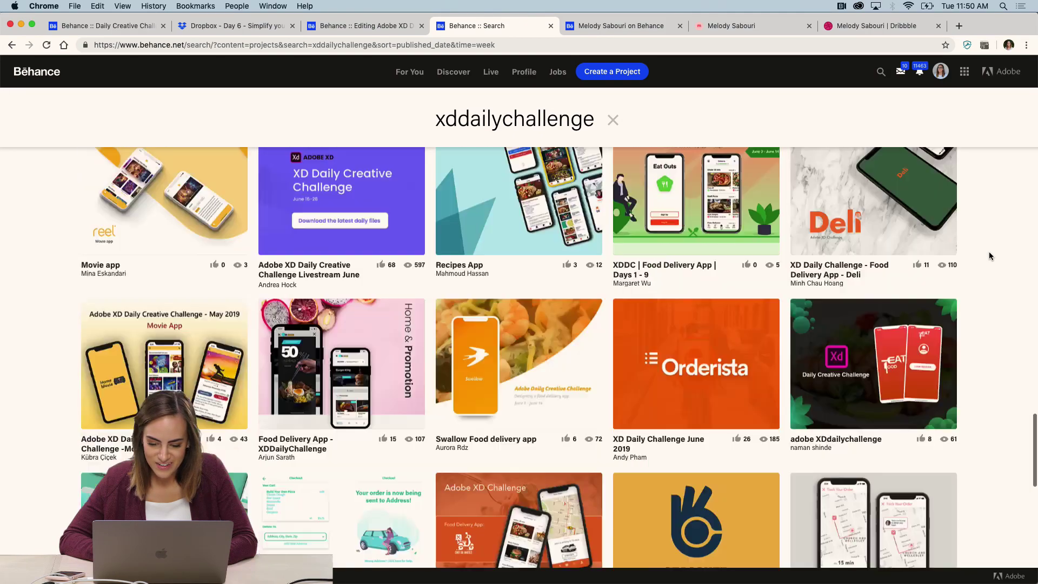
scroll(988, 251, up, 5)
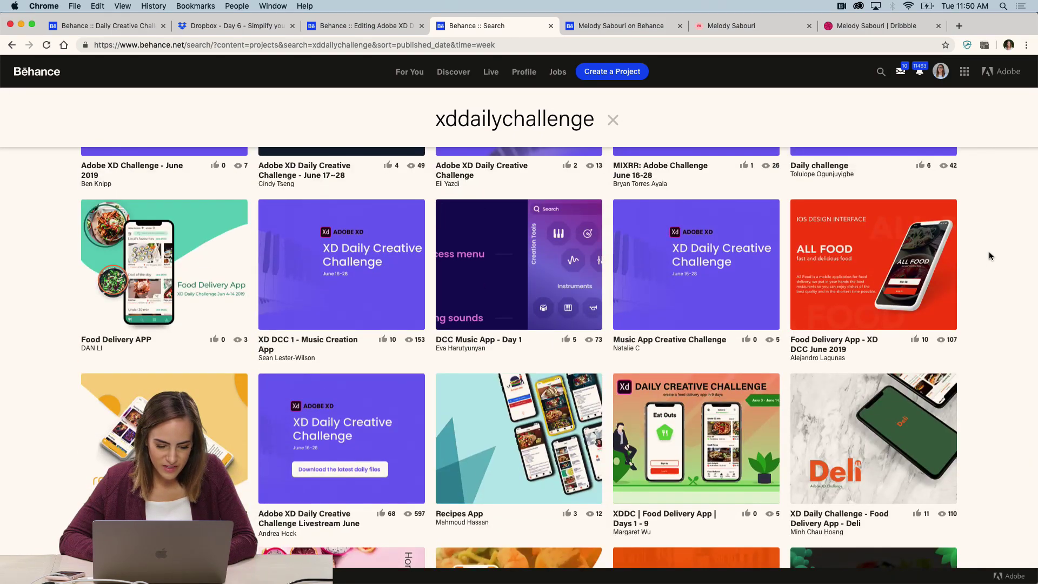
Step: View the community project "Adobe XD Daily Creative Challenge #01" from the search results and close it
scroll(988, 251, up, 3)
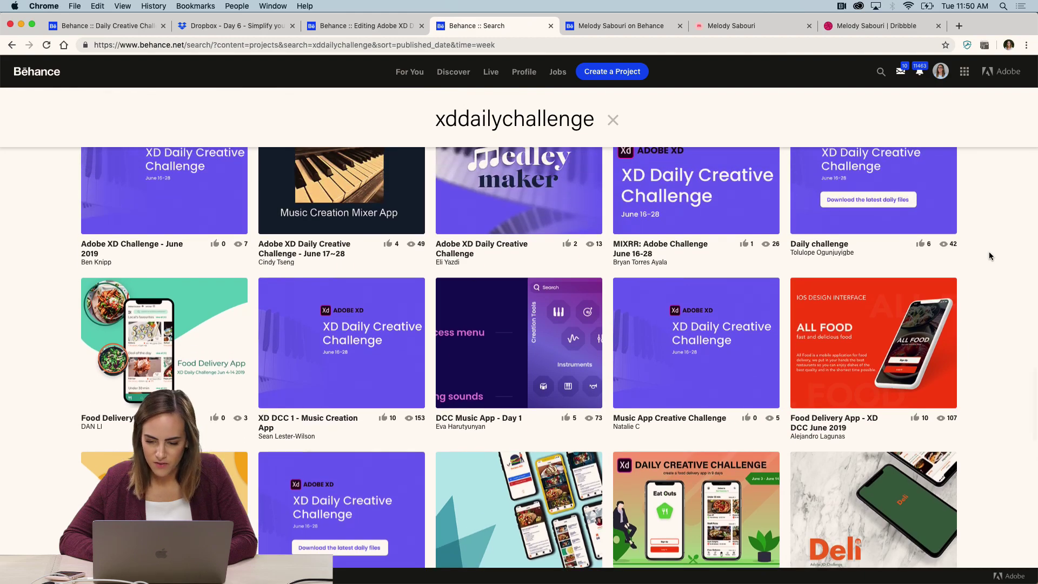
scroll(988, 255, up, 10)
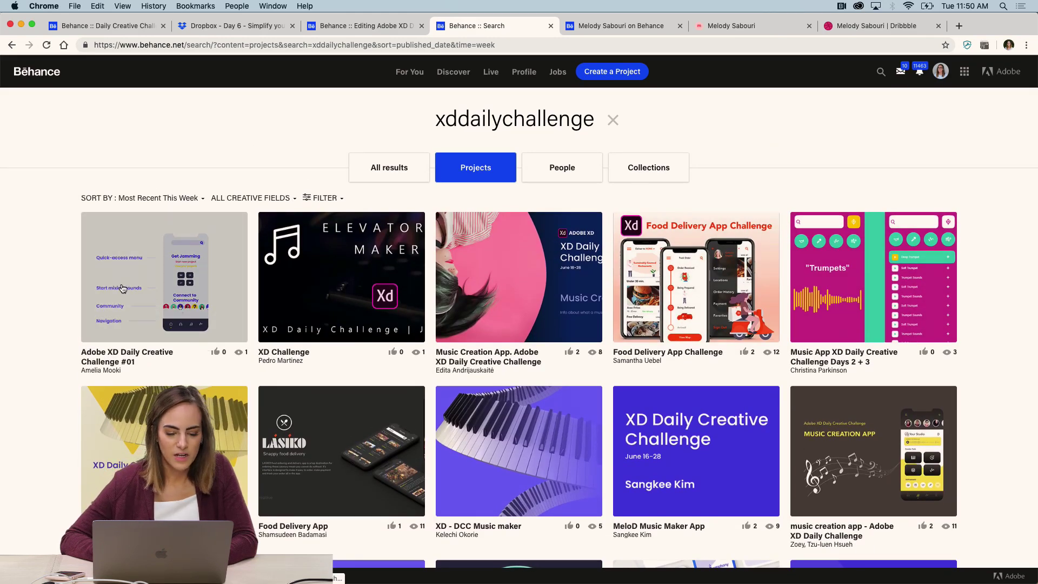
click(123, 288)
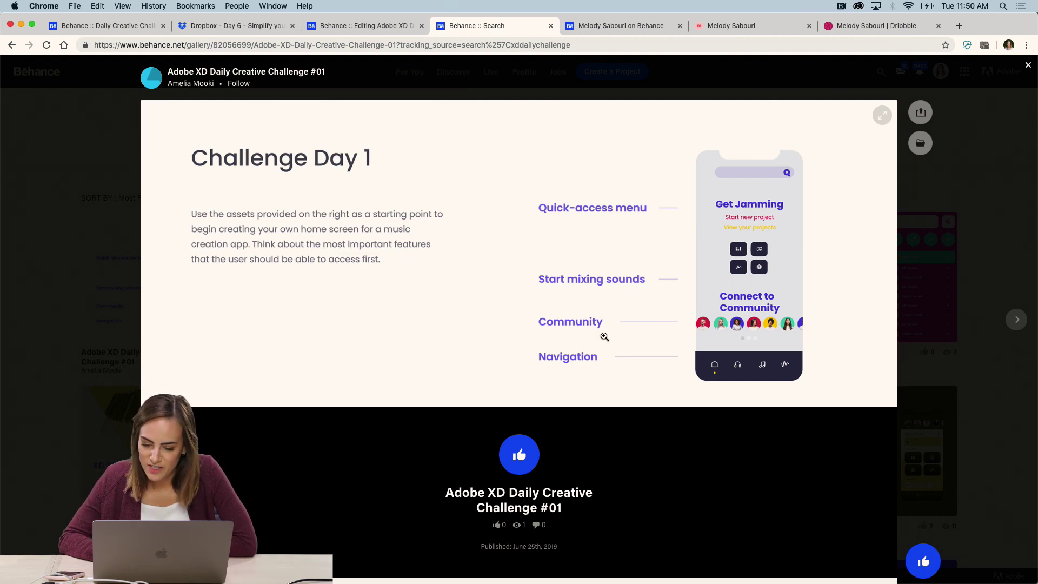
click(1018, 196)
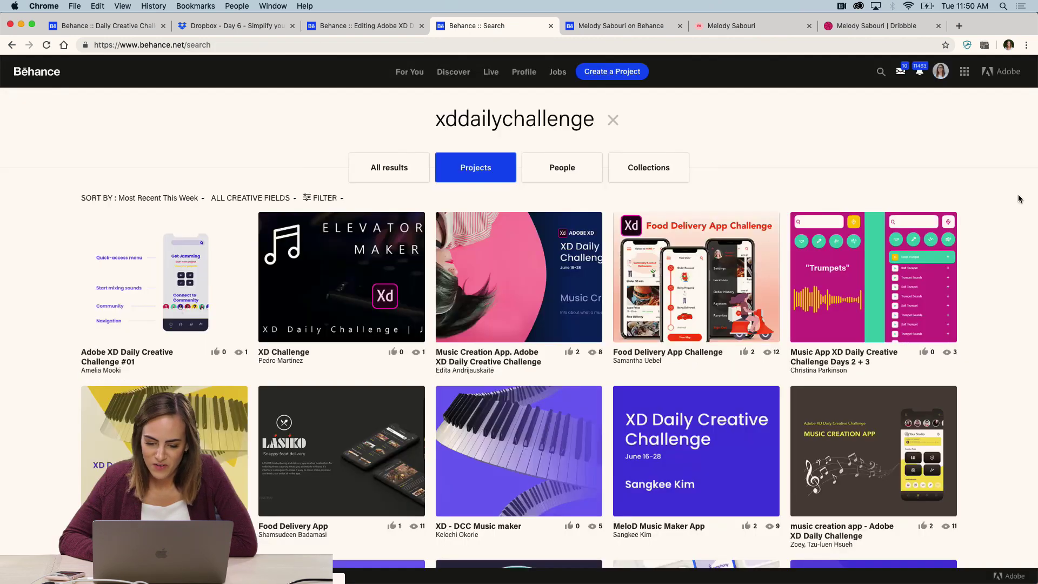
Step: Open the "XD Challenge" elevator music project, review its design system and view the Challenge Day 1 image enlarged
click(303, 265)
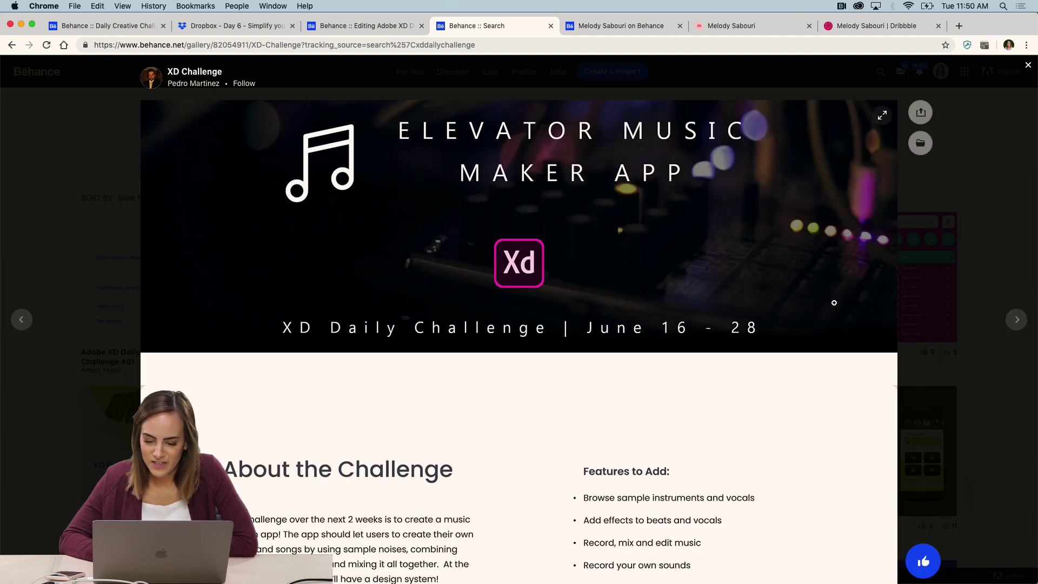
scroll(852, 329, down, 10)
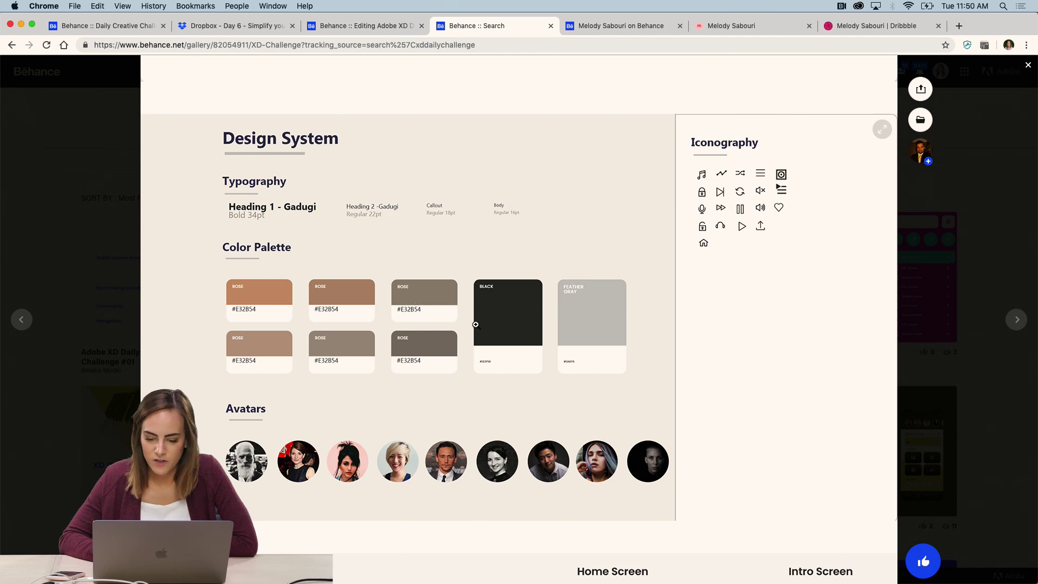
scroll(761, 340, down, 5)
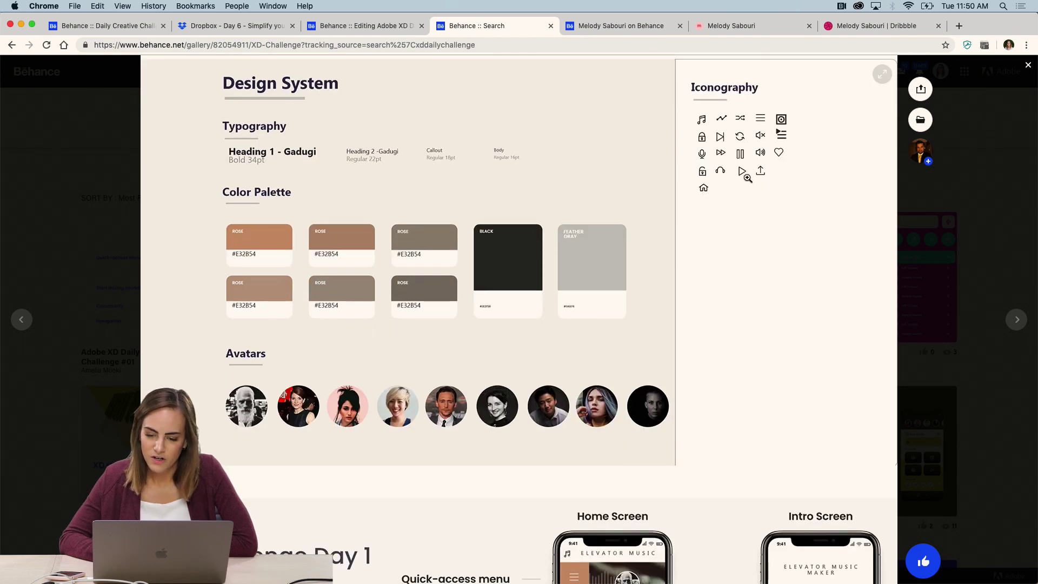
scroll(747, 178, down, 3)
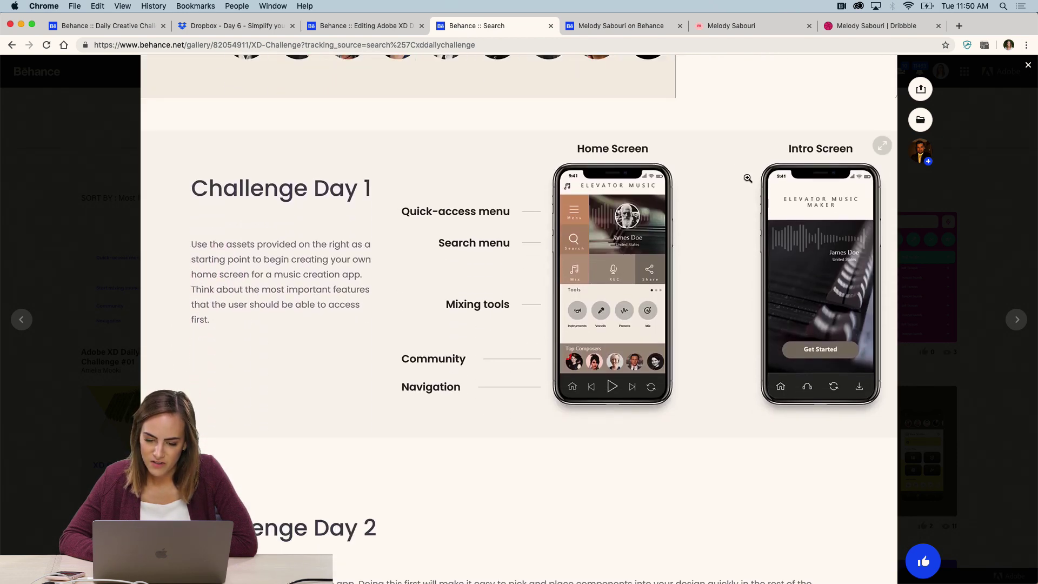
scroll(748, 178, down, 1)
click(612, 239)
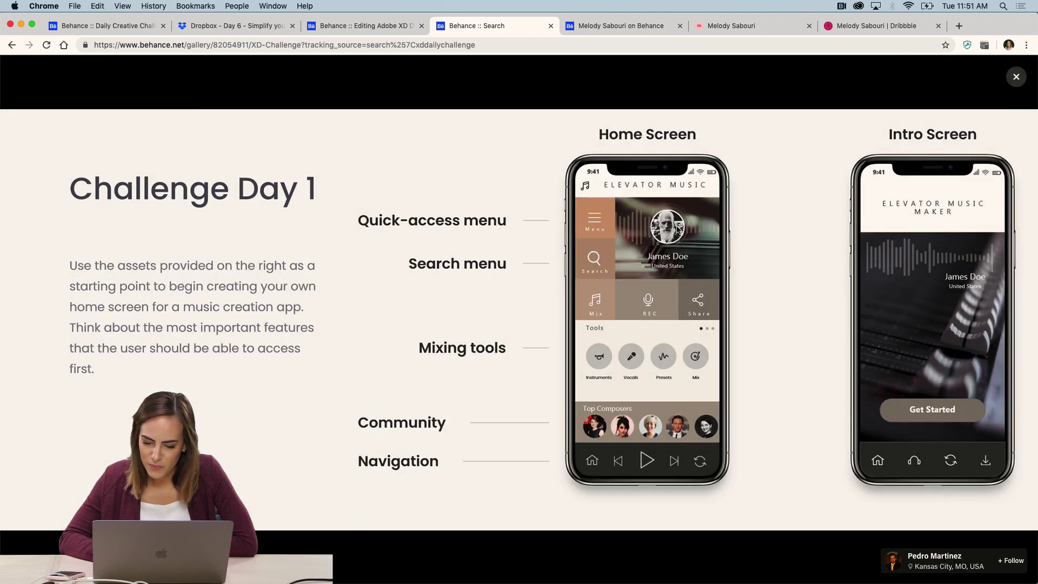
click(1016, 76)
Step: Examine the elevator music project's Challenge Day 2 to Day 4 sections and close the project
scroll(774, 285, down, 7)
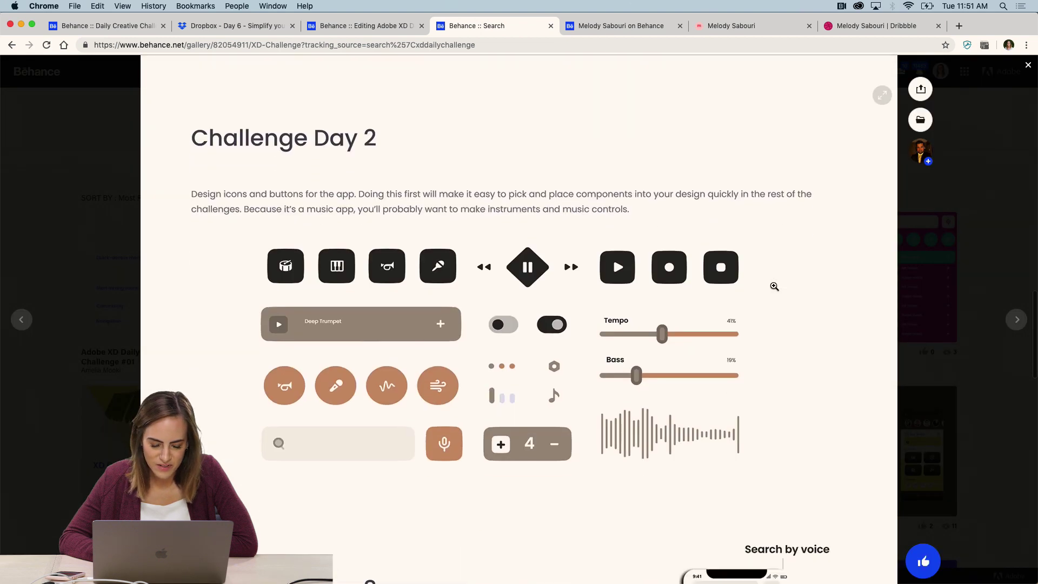
scroll(827, 315, down, 5)
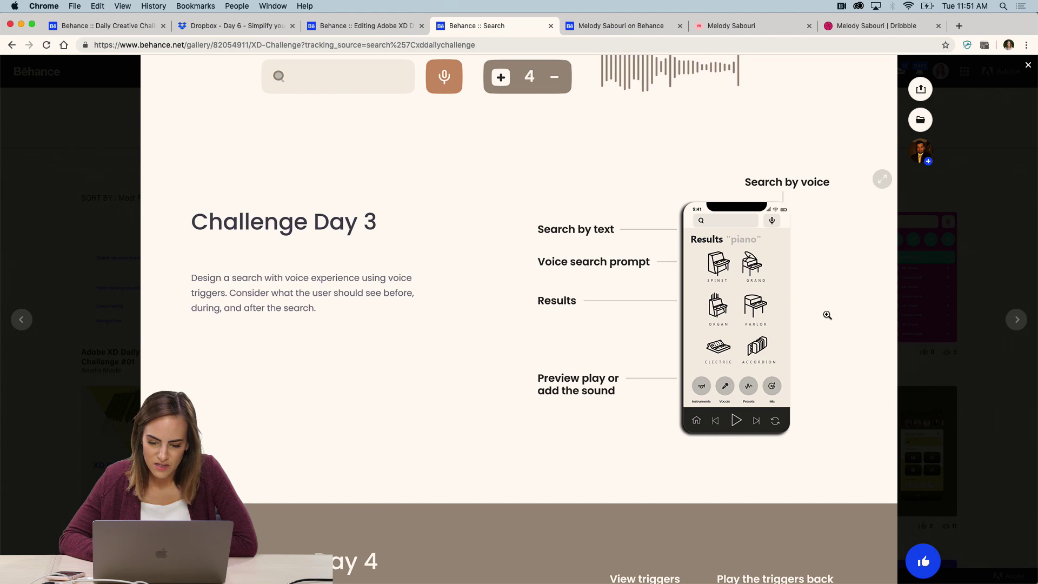
scroll(827, 315, down, 1)
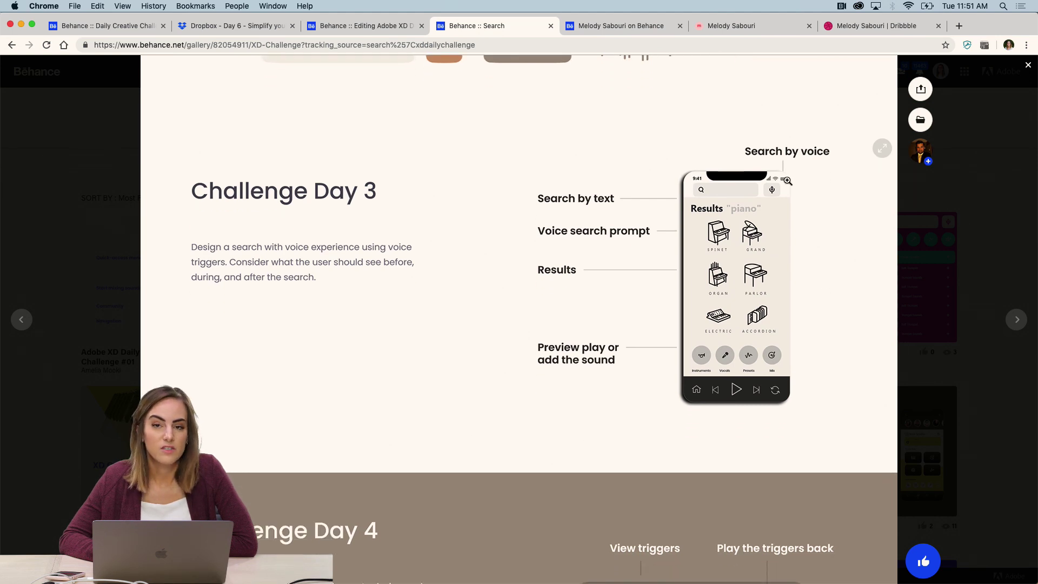
scroll(830, 244, down, 10)
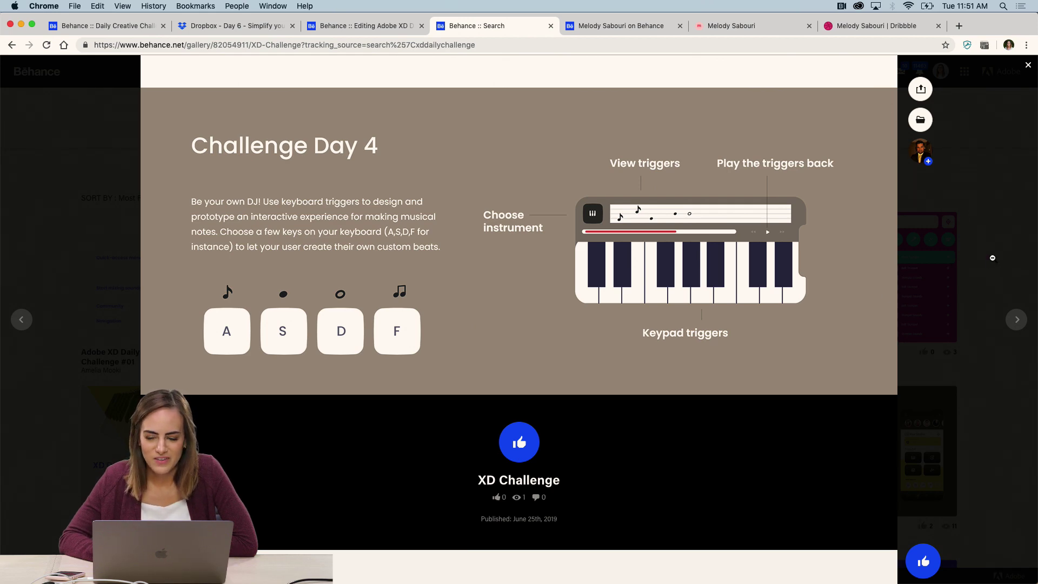
click(992, 258)
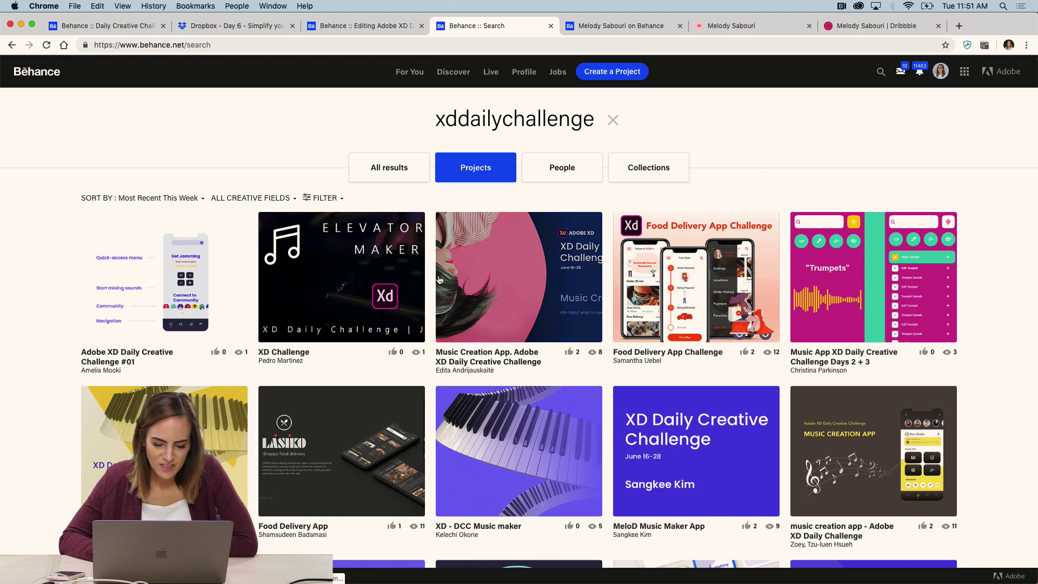
Step: Review the Challenge Day 1 to Day 4 sections of "Music Creation App. Adobe XD Daily Creative Challenge" and close the project
click(499, 302)
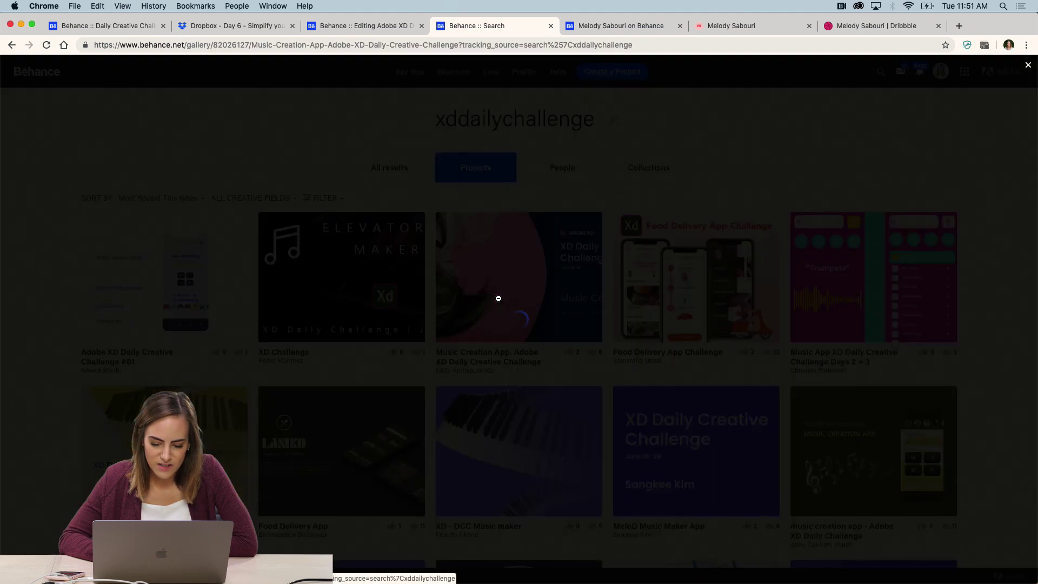
scroll(850, 220, down, 5)
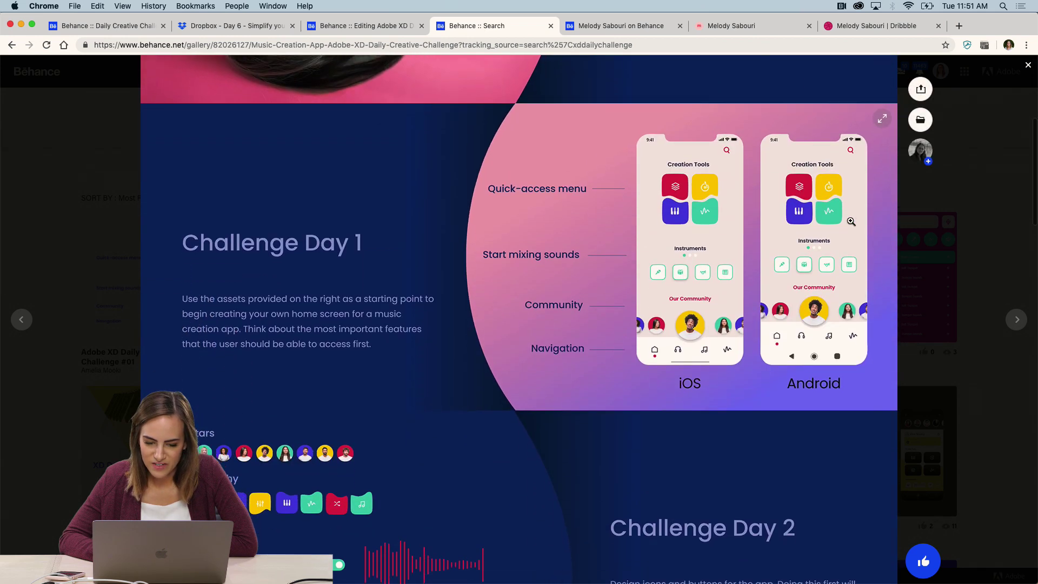
scroll(851, 221, down, 3)
scroll(851, 220, down, 2)
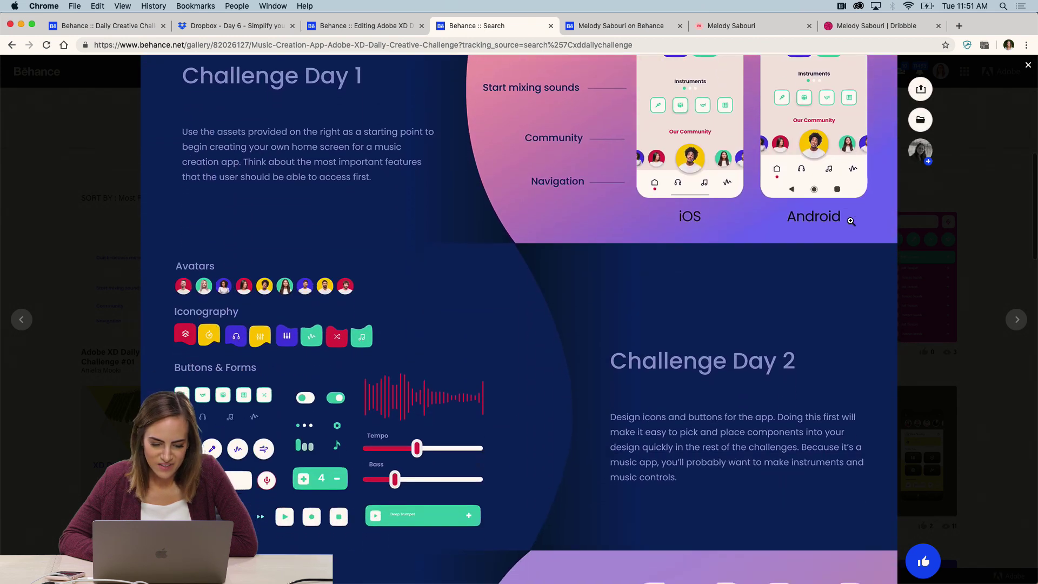
scroll(850, 221, down, 7)
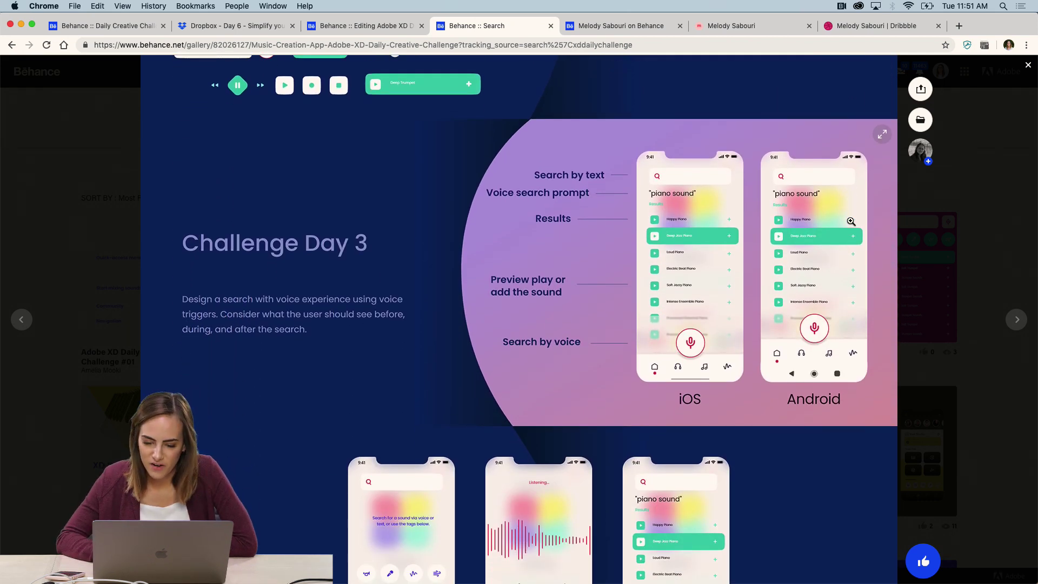
scroll(850, 221, down, 1)
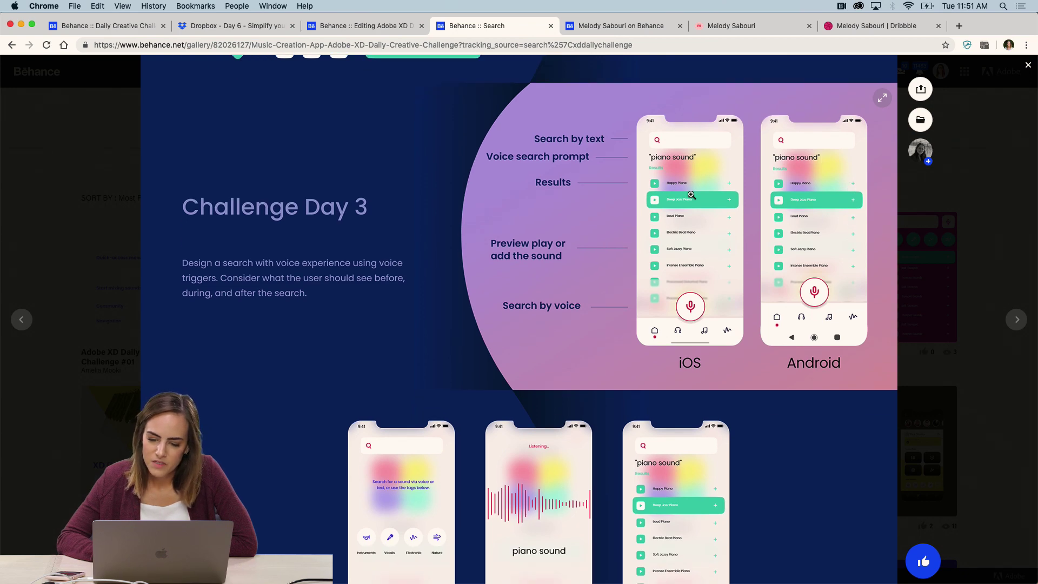
scroll(715, 192, down, 5)
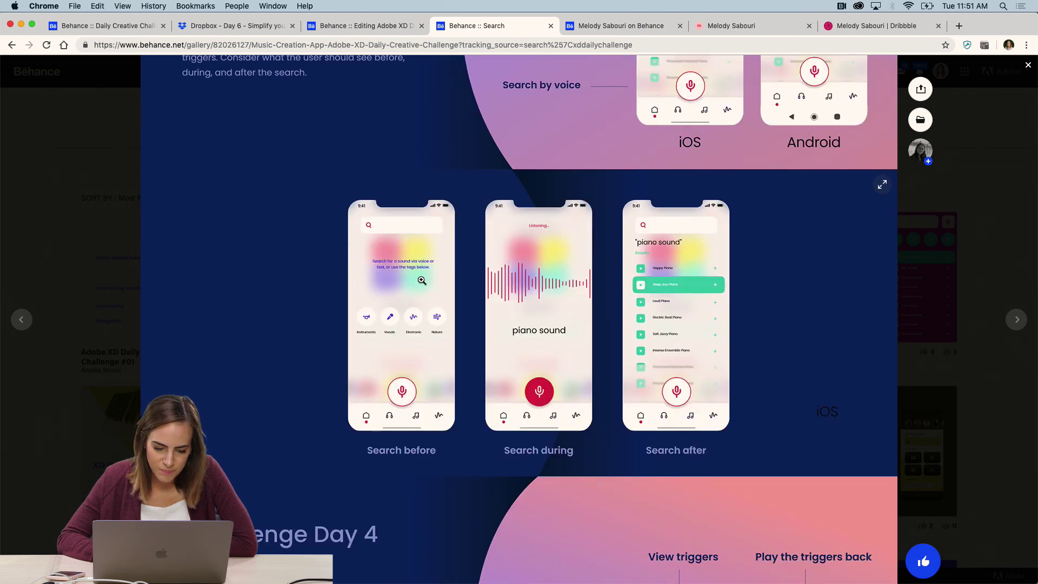
scroll(417, 262, up, 5)
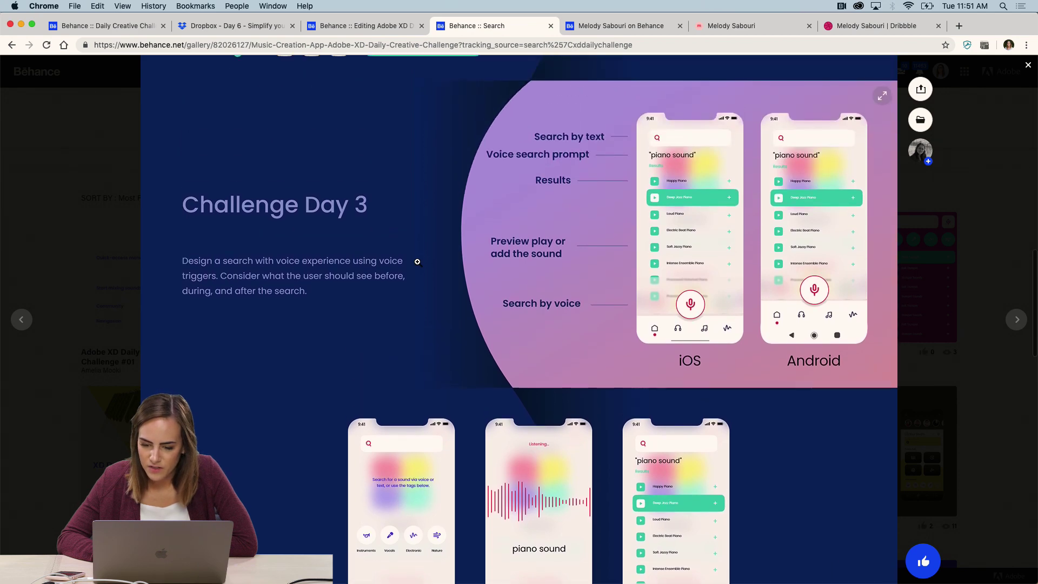
scroll(811, 340, down, 10)
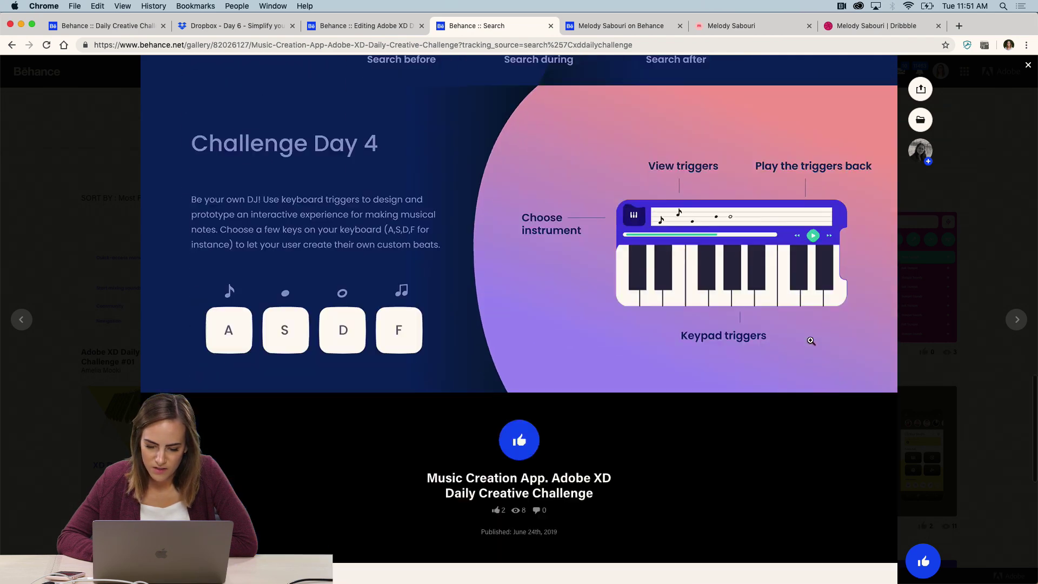
click(1022, 213)
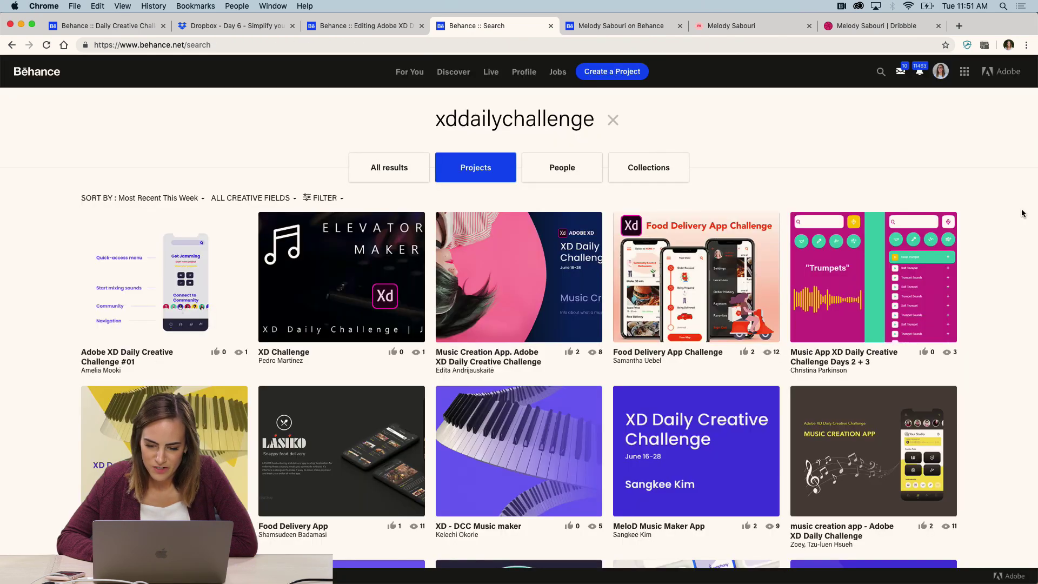
Step: View the homescreen and voice search sections of "Mixer - A music creation and social networking app" and close the project
scroll(1022, 213, down, 2)
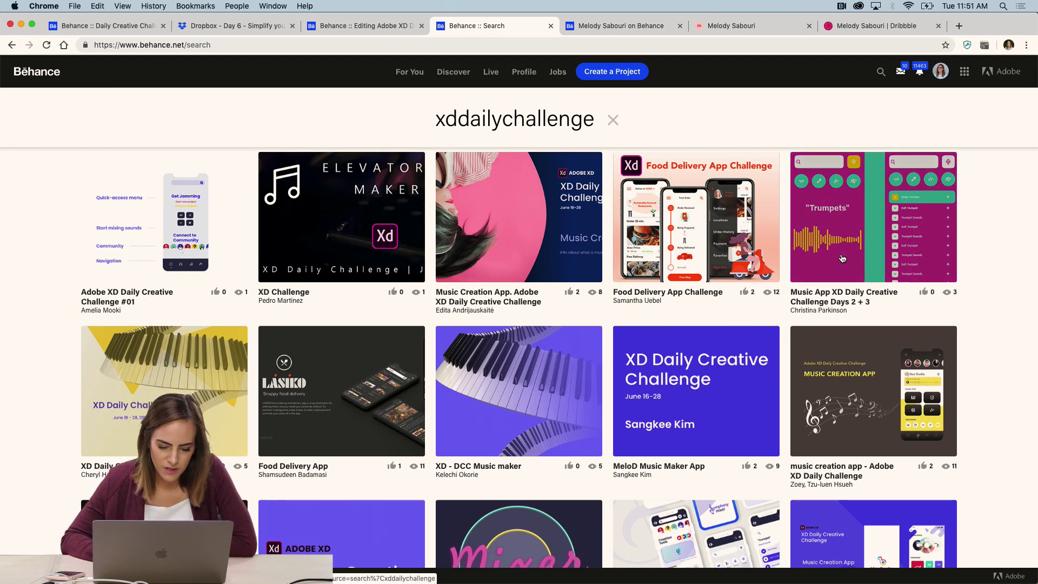
scroll(1015, 327, down, 5)
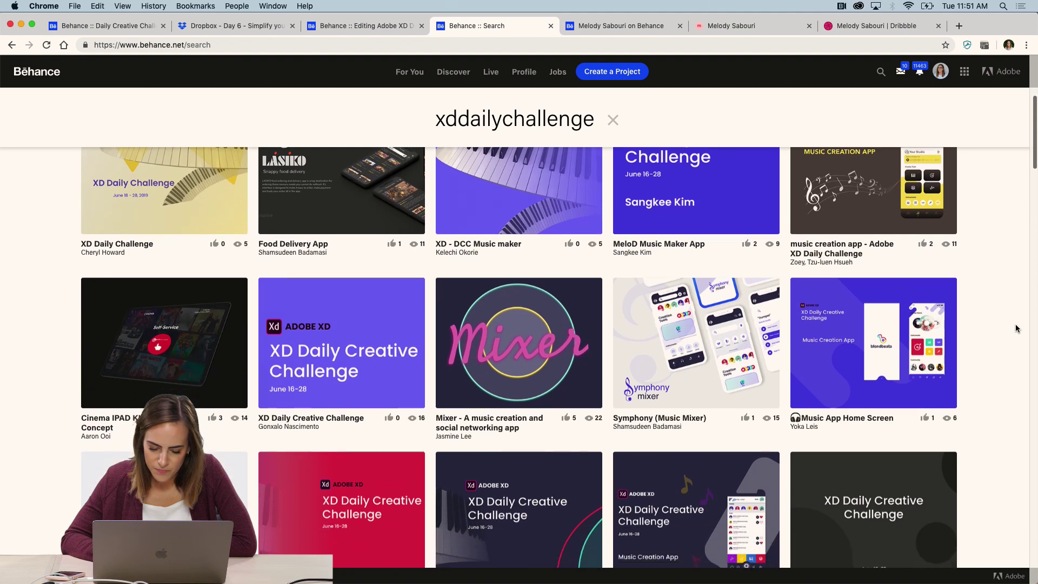
click(498, 349)
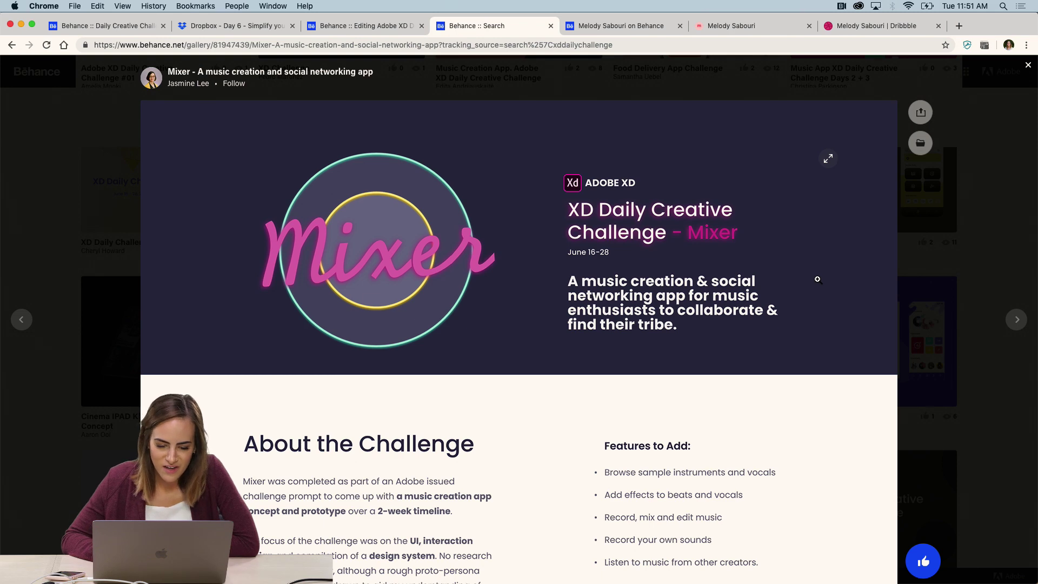
scroll(817, 279, down, 10)
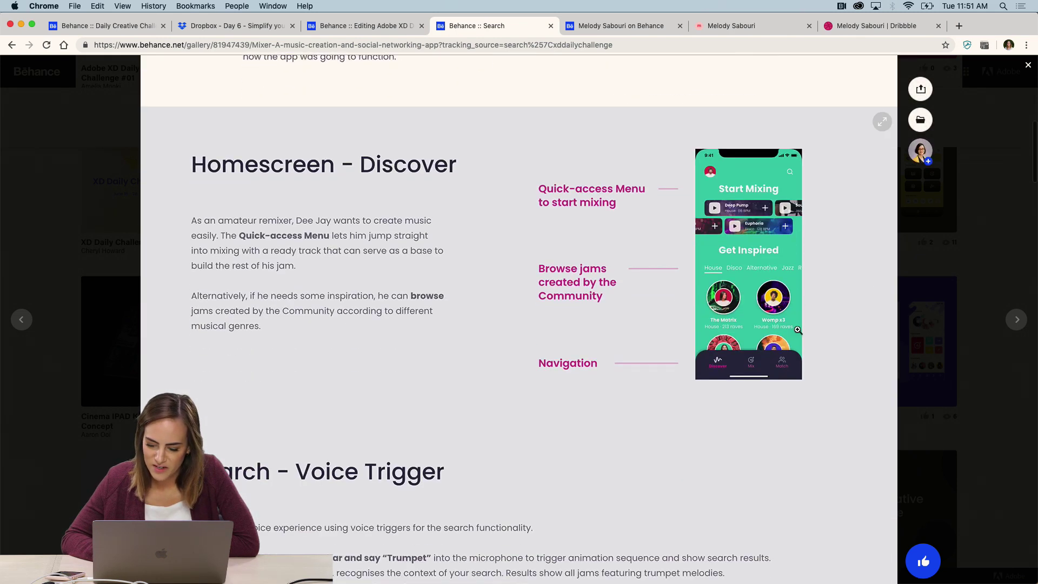
scroll(794, 379, down, 5)
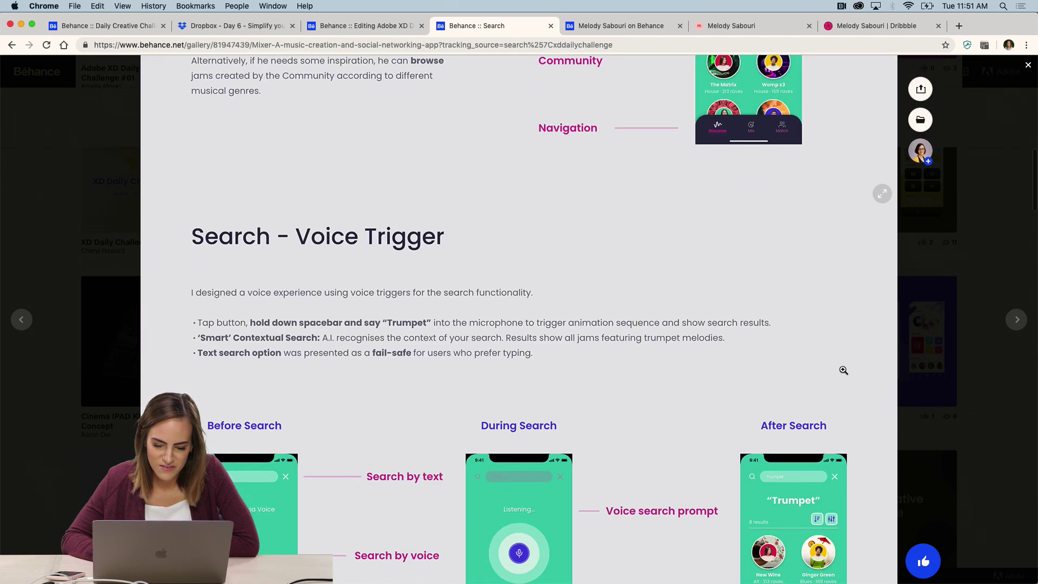
click(1008, 250)
Step: Open the "Daily Creative Challenge - ADOBE XD" project from the search results and review its intro, logos and Sound Maker screens
scroll(1008, 251, down, 3)
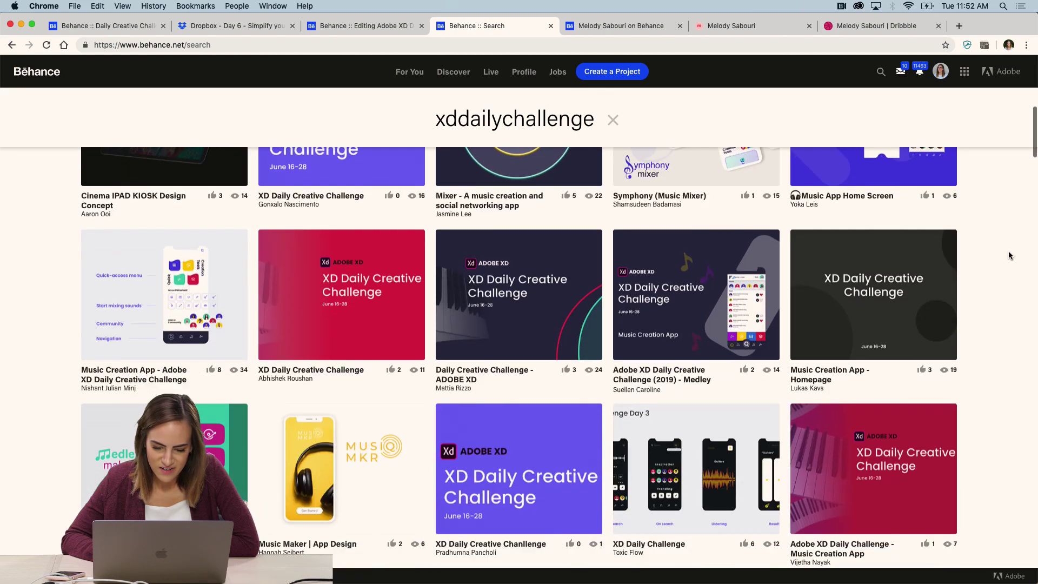
click(512, 318)
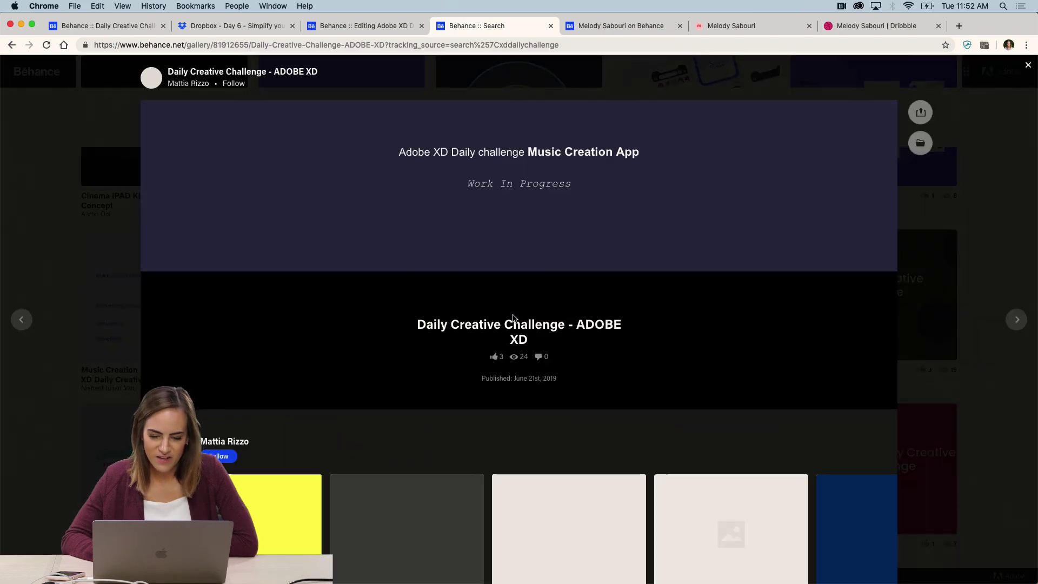
scroll(750, 257, down, 10)
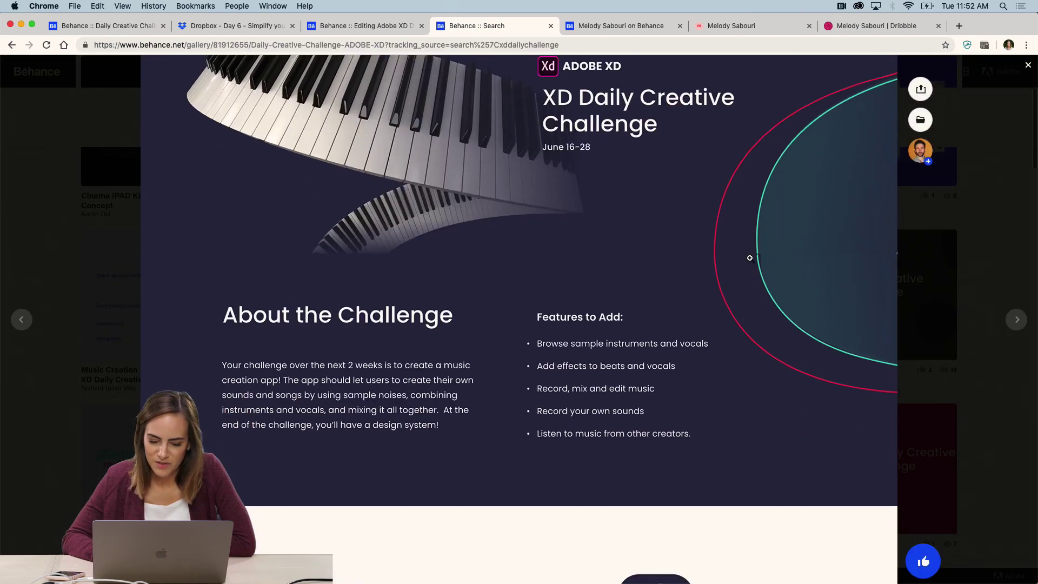
scroll(750, 257, down, 1)
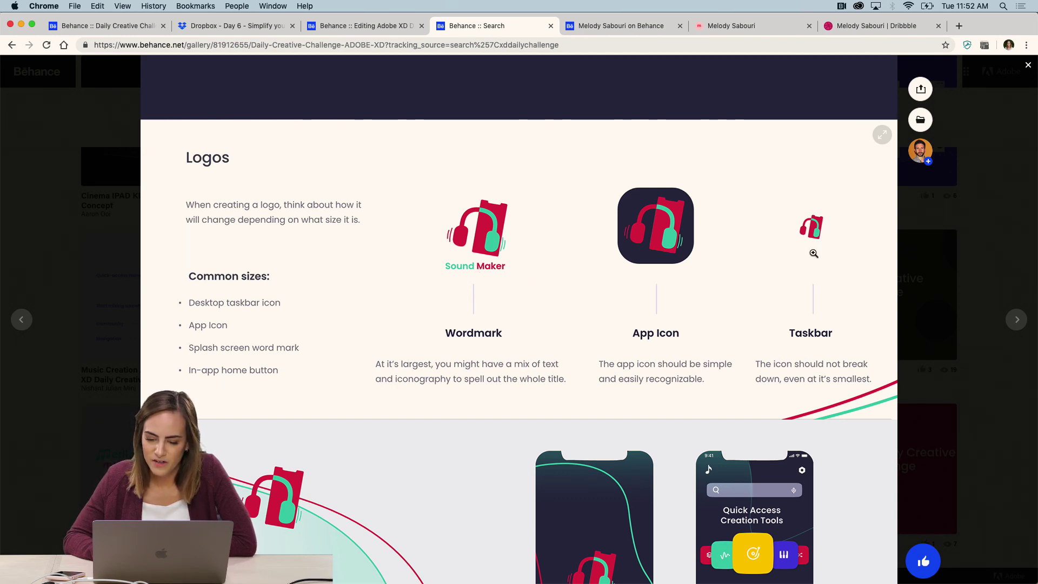
scroll(813, 253, down, 6)
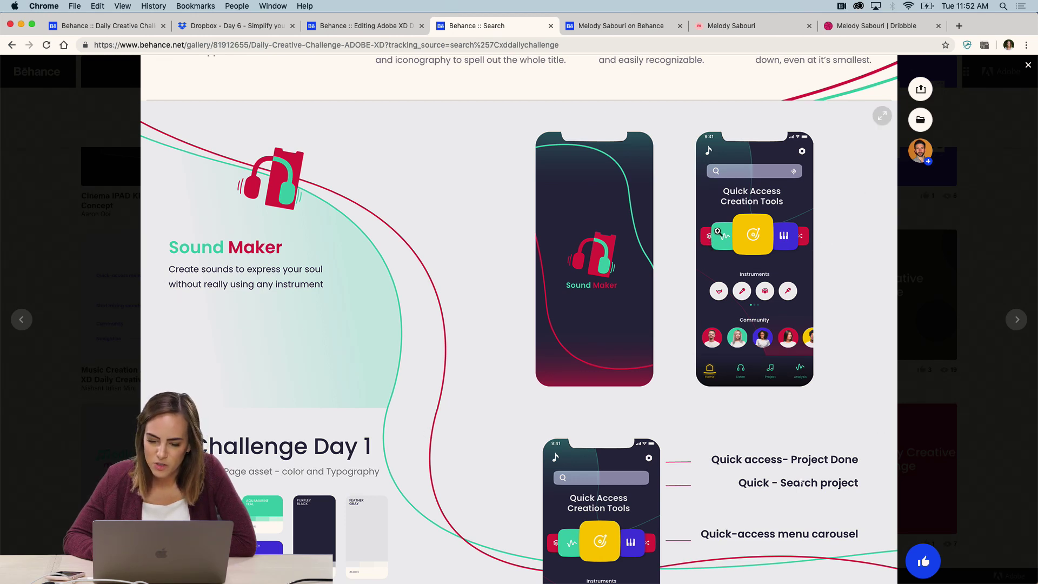
scroll(855, 272, down, 7)
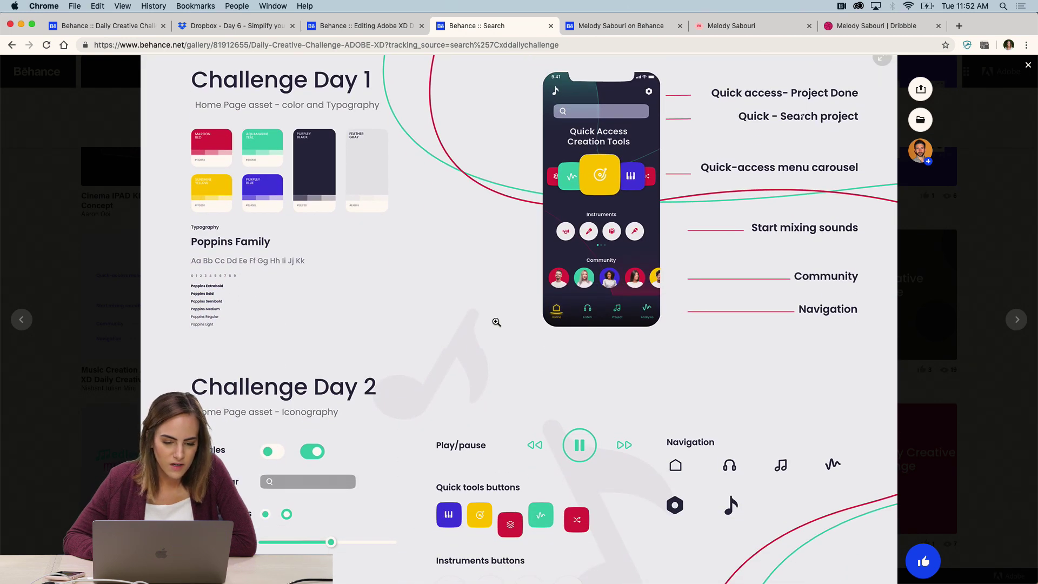
Step: Examine the project's Challenge Day 1 colors, typography and home screen alongside the Challenge Day 2 iconography
scroll(497, 322, up, 1)
scroll(496, 322, down, 3)
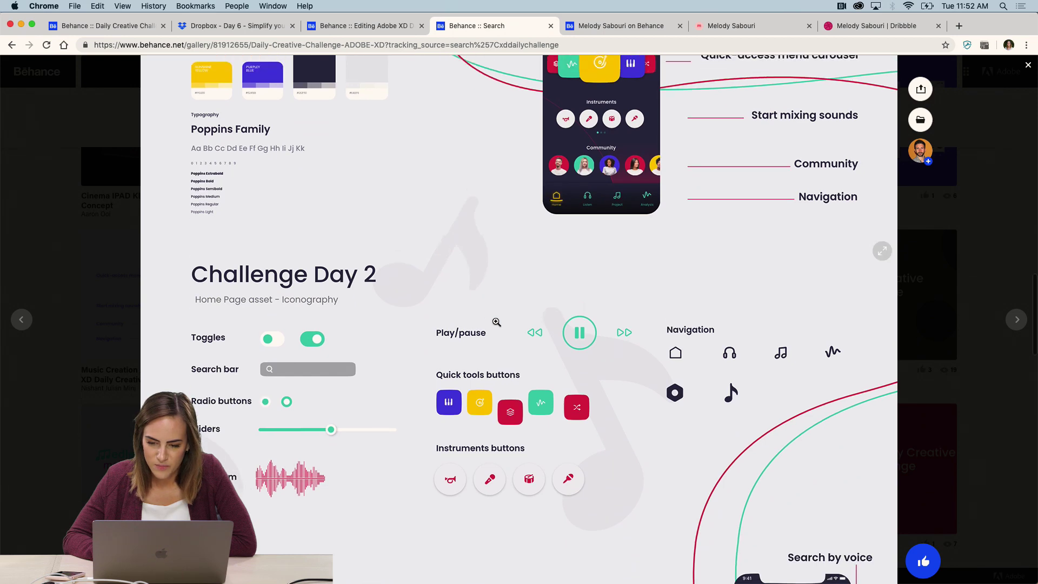
scroll(496, 322, up, 3)
scroll(496, 322, down, 6)
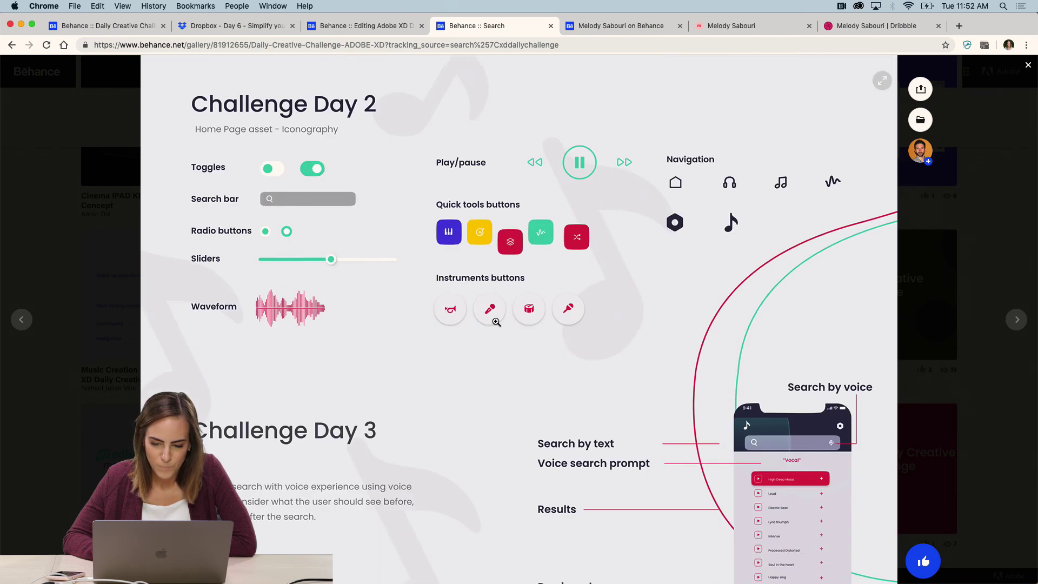
scroll(496, 322, down, 1)
scroll(496, 322, up, 6)
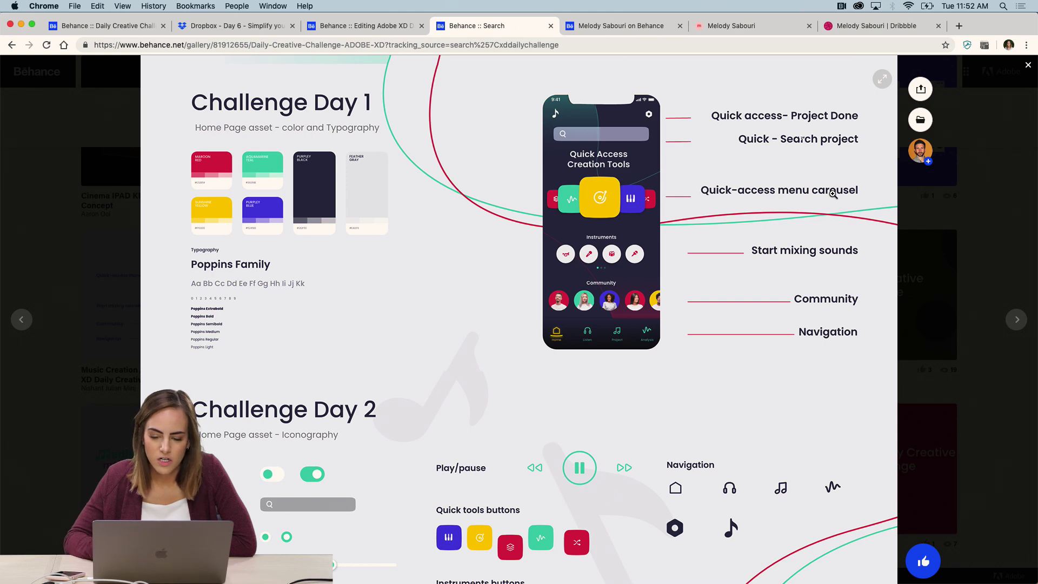
scroll(591, 221, up, 3)
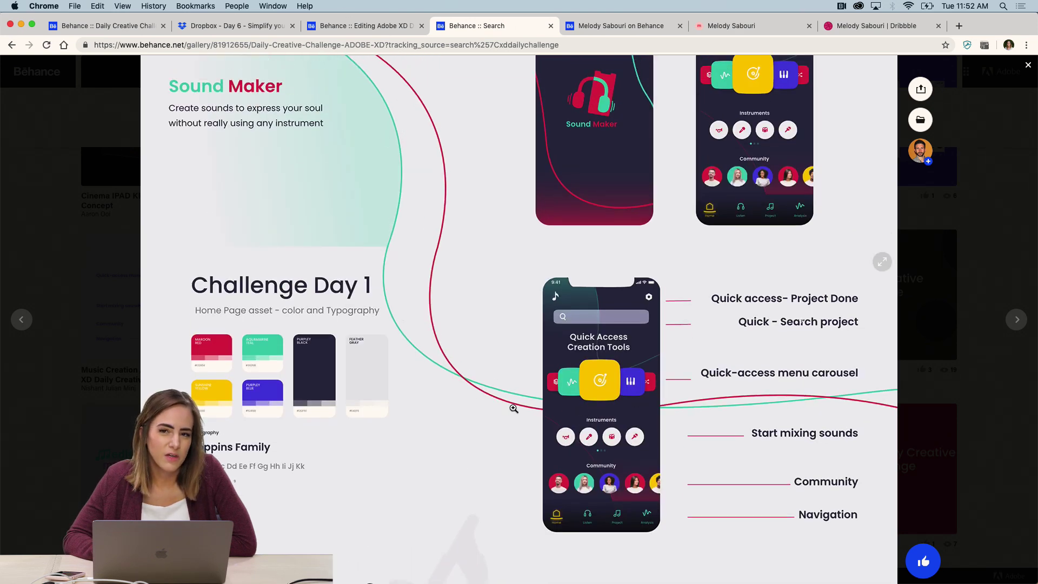
Step: Review the project's Challenge Day 2 to Day 4 sections, return to Day 1 and close the project
scroll(427, 269, down, 7)
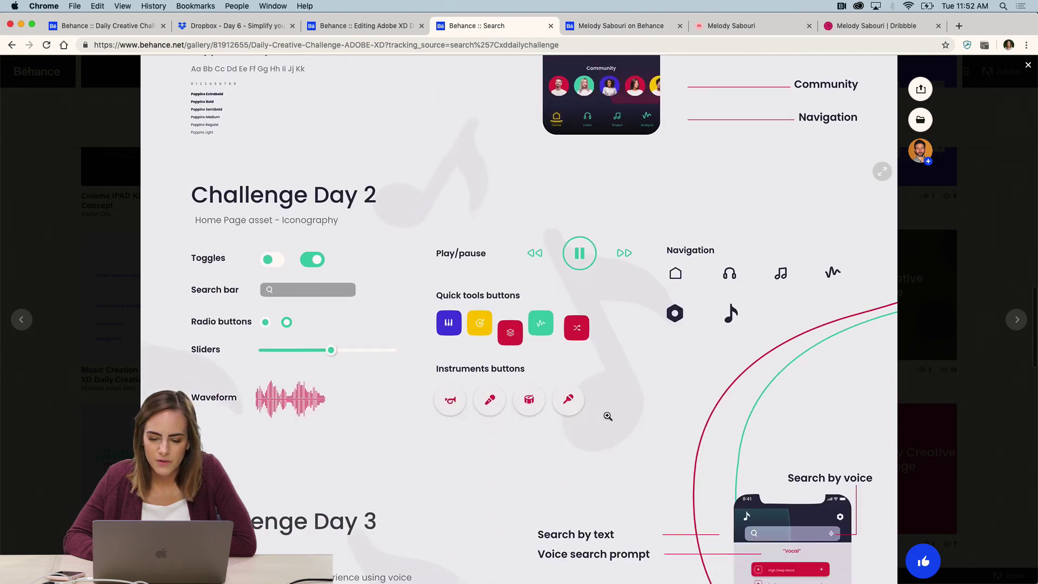
scroll(608, 417, down, 1)
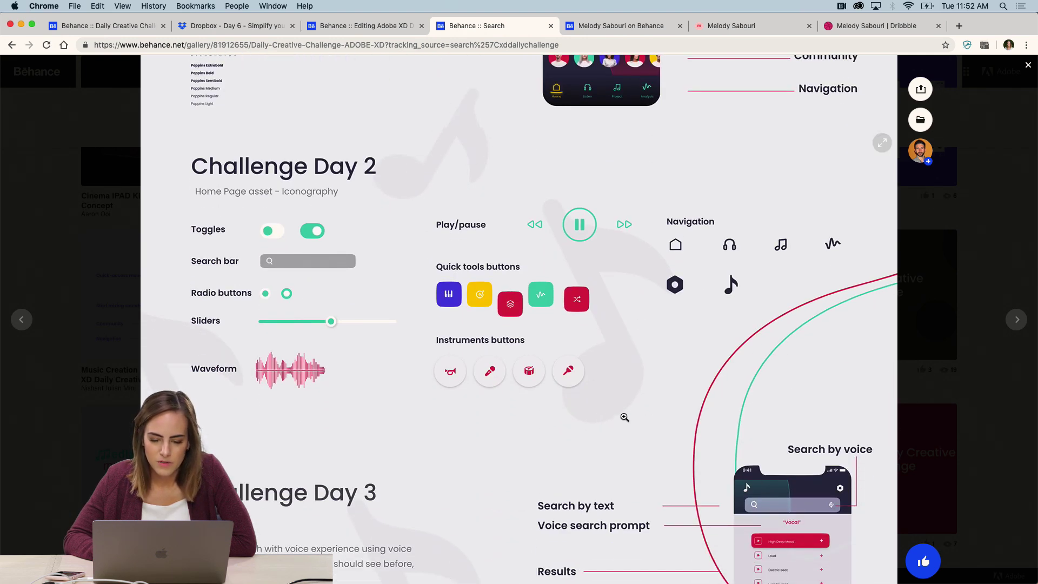
scroll(594, 419, down, 4)
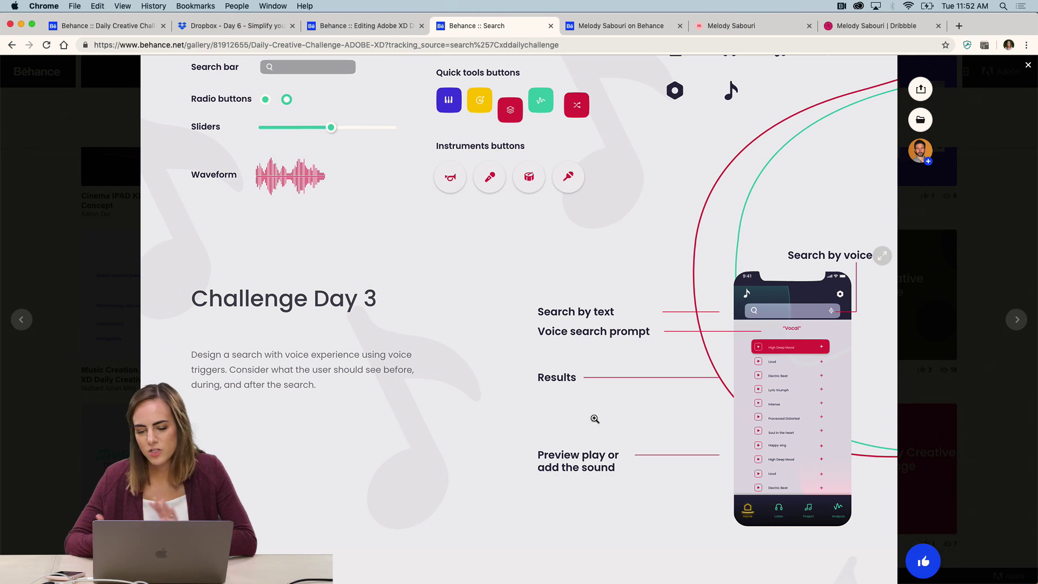
scroll(594, 419, up, 1)
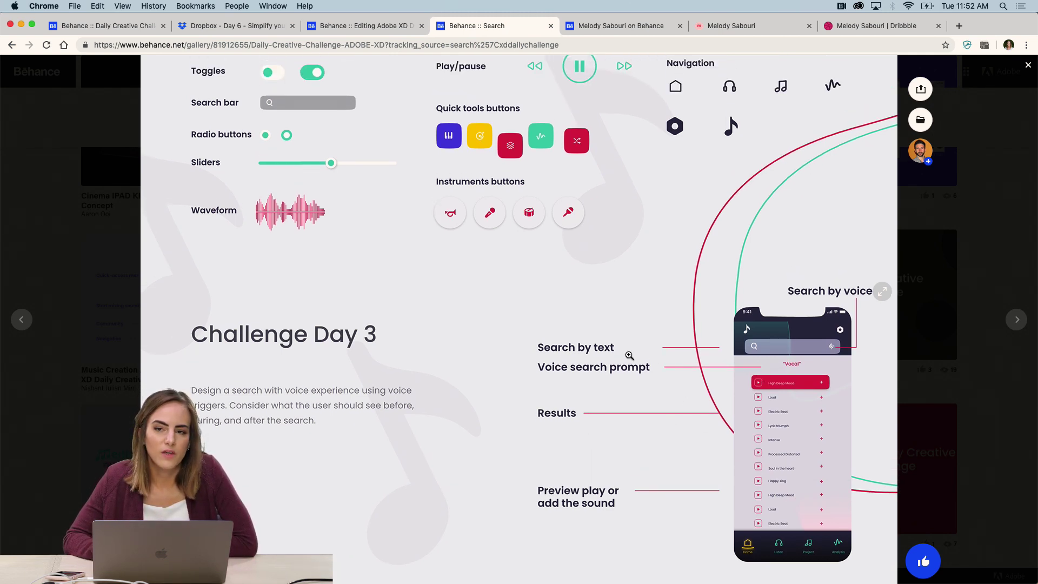
scroll(687, 423, down, 8)
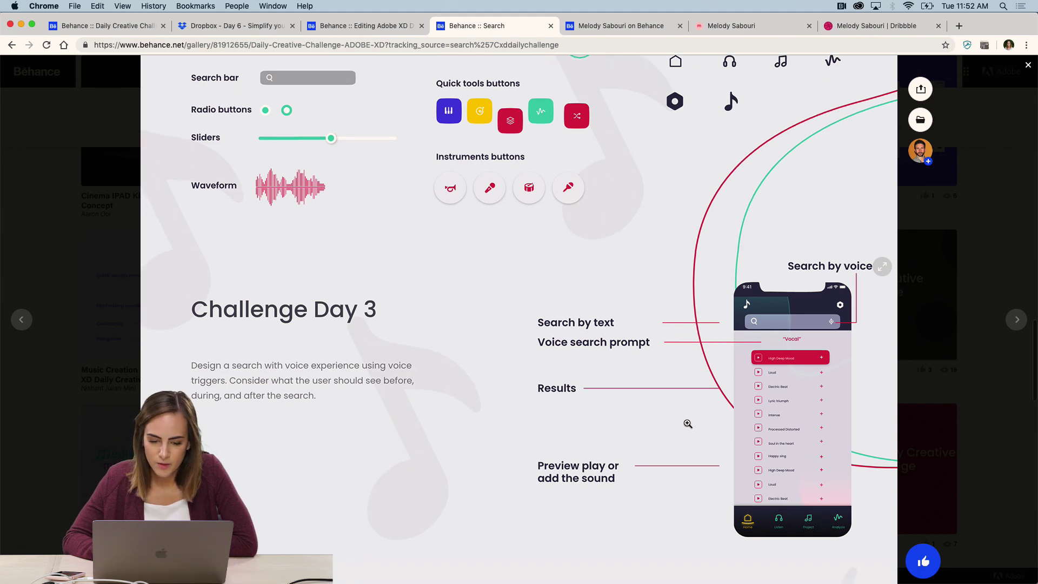
scroll(687, 423, down, 1)
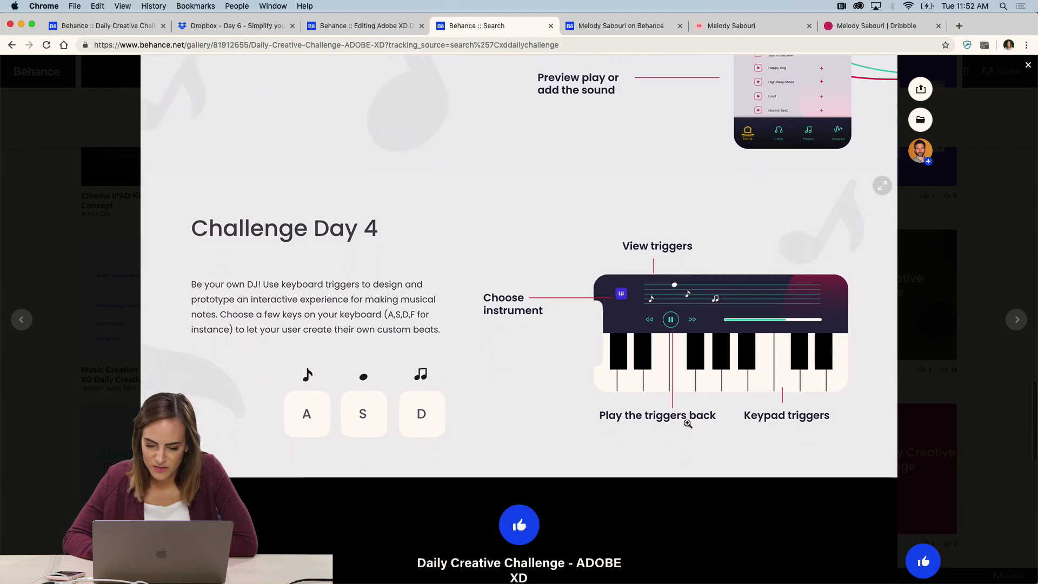
scroll(688, 423, up, 6)
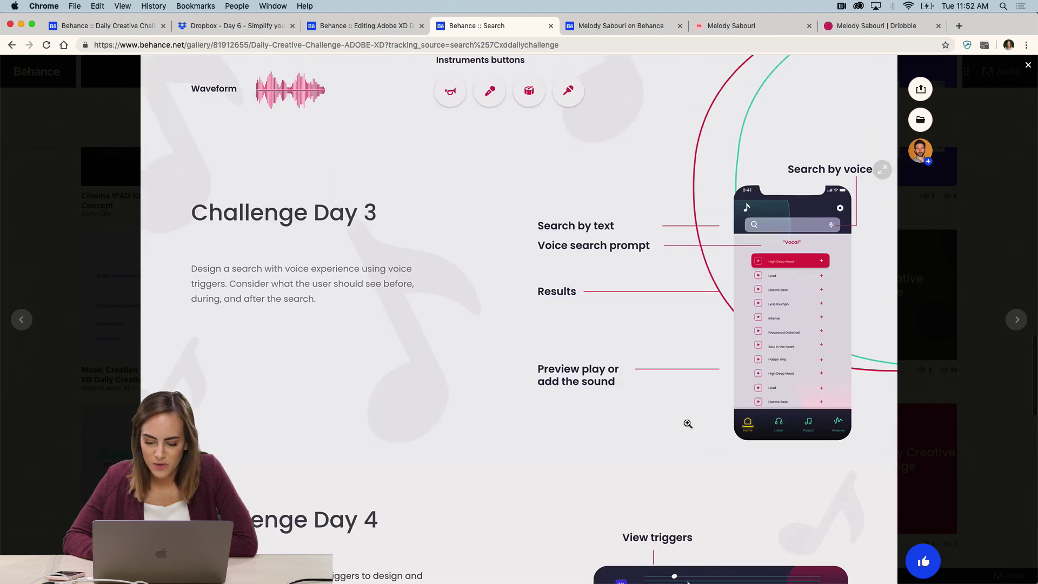
scroll(687, 423, up, 14)
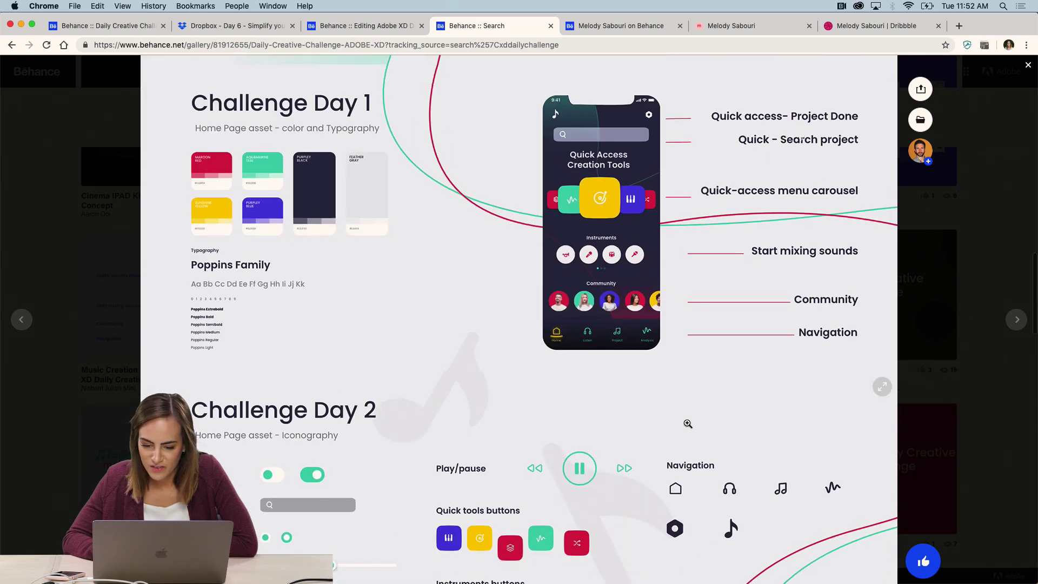
click(967, 251)
scroll(968, 256, down, 3)
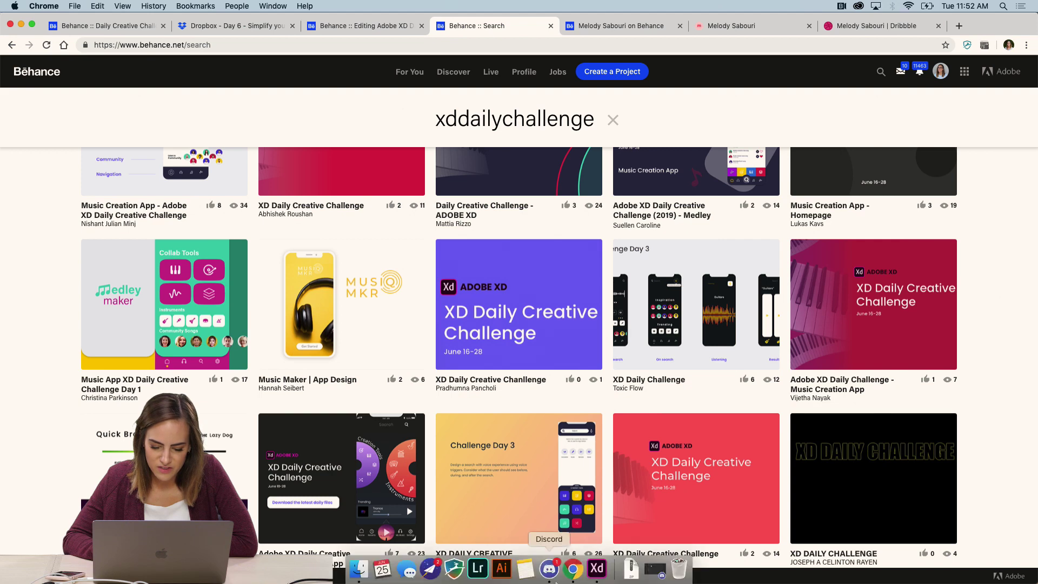
Step: Switch to Discord, open the Adobe XD design-feedback channel and find the redesigned music app screens in its earlier posts
click(547, 569)
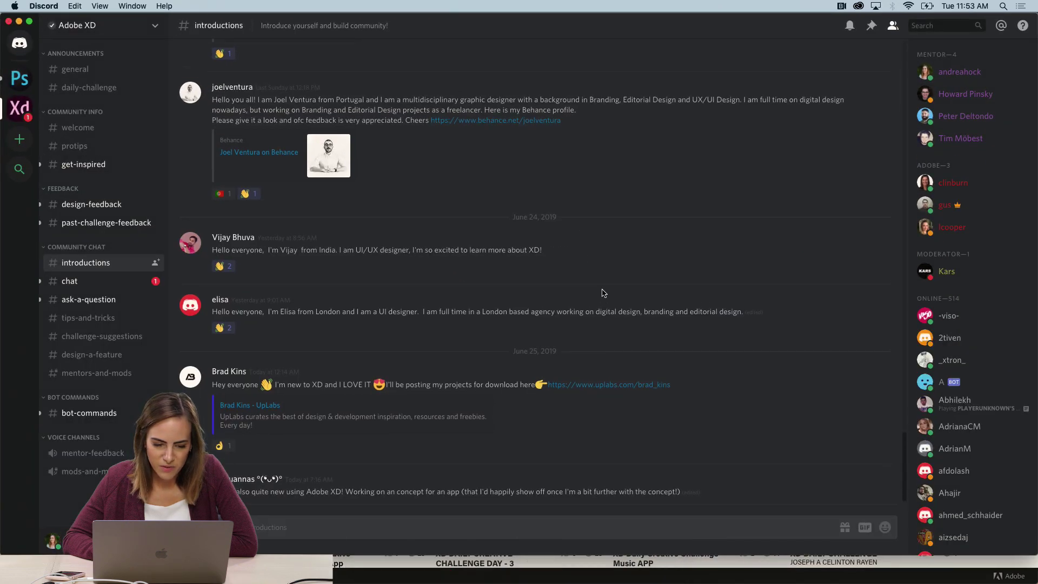
click(99, 208)
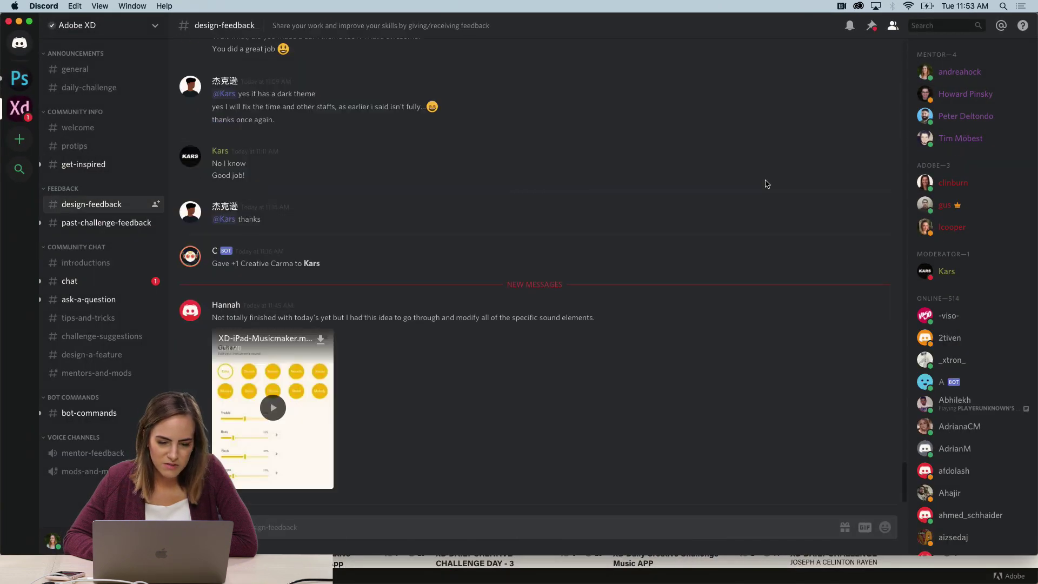
scroll(765, 181, up, 10)
scroll(764, 182, up, 10)
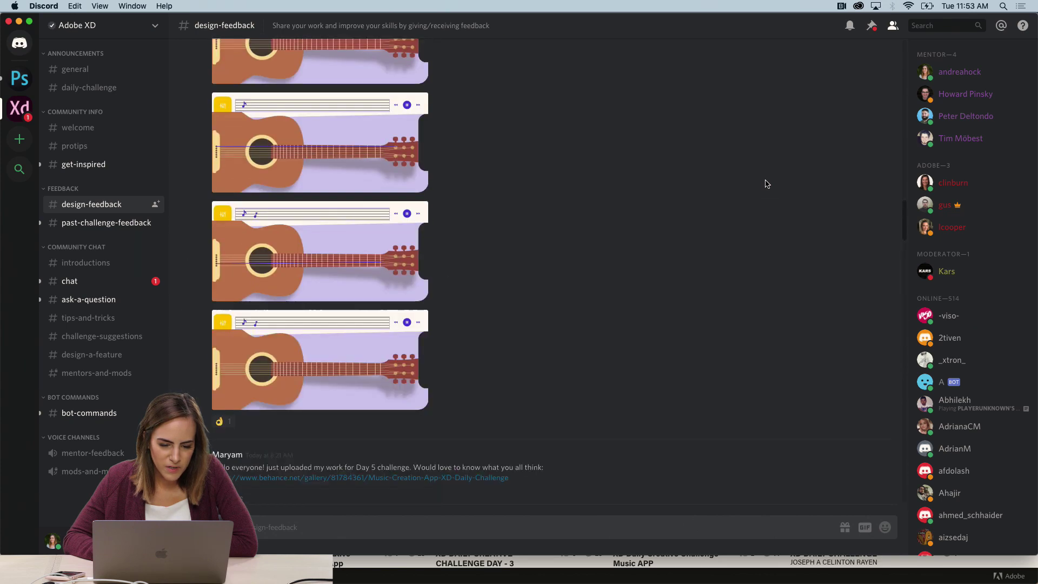
scroll(344, 253, up, 5)
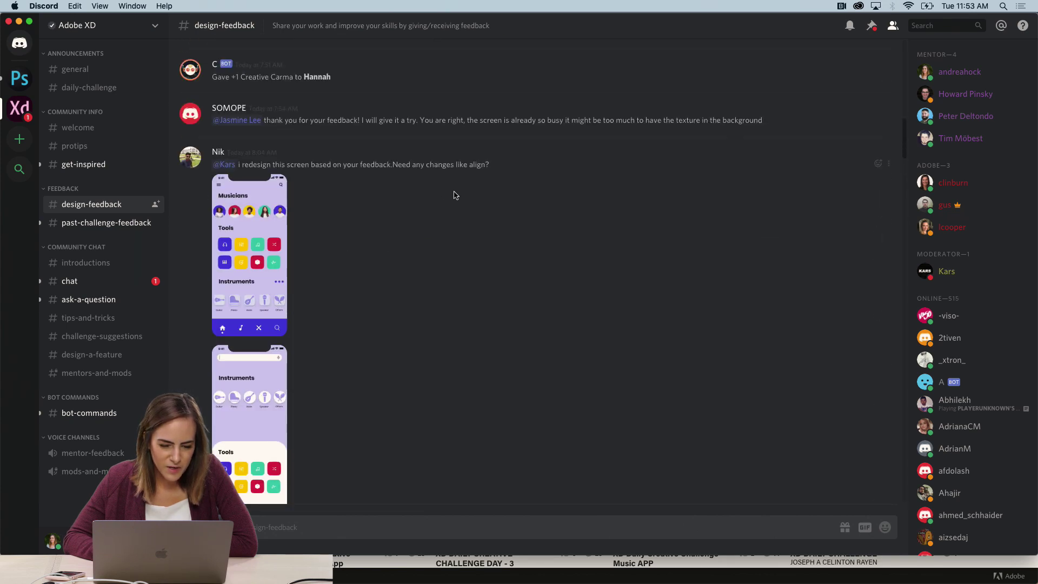
Step: View the redesigned Musicians home screen enlarged, open its original image in the browser, and close both views
click(256, 337)
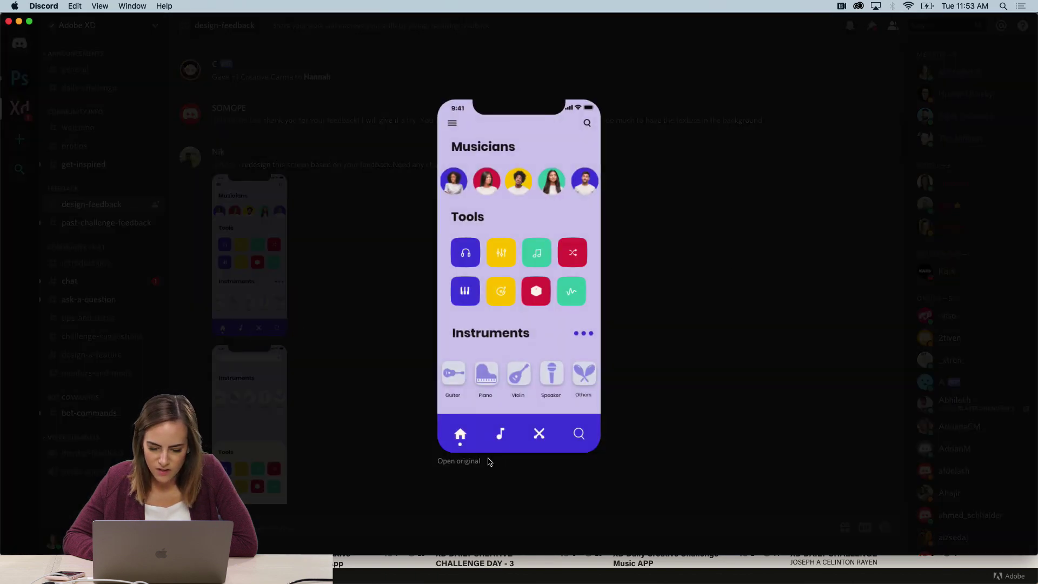
click(446, 461)
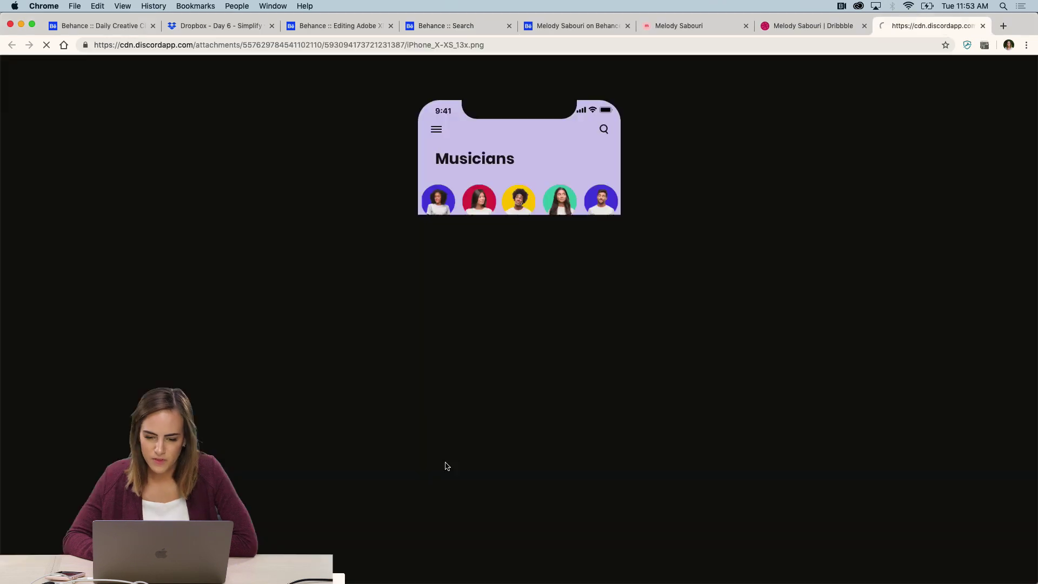
click(984, 26)
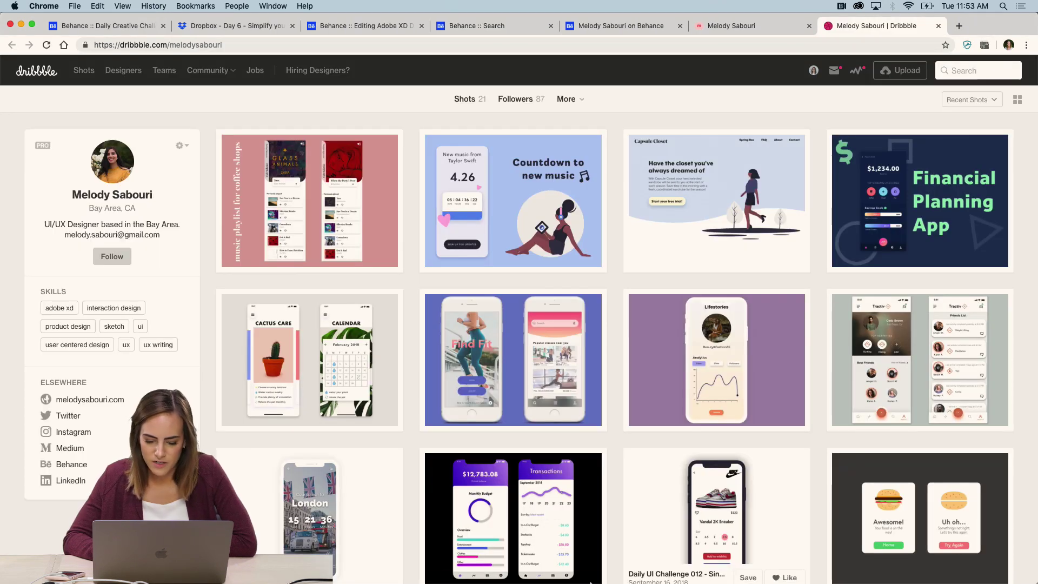
click(561, 569)
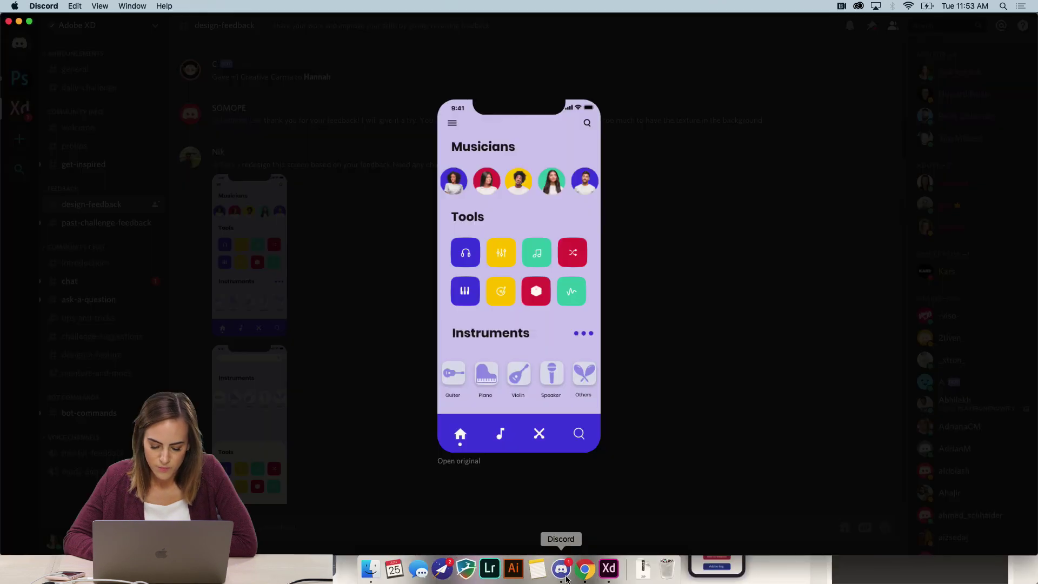
click(361, 372)
Step: View the guitar screens from the same post enlarged one by one, close each image, and switch back to Chrome
scroll(362, 373, down, 5)
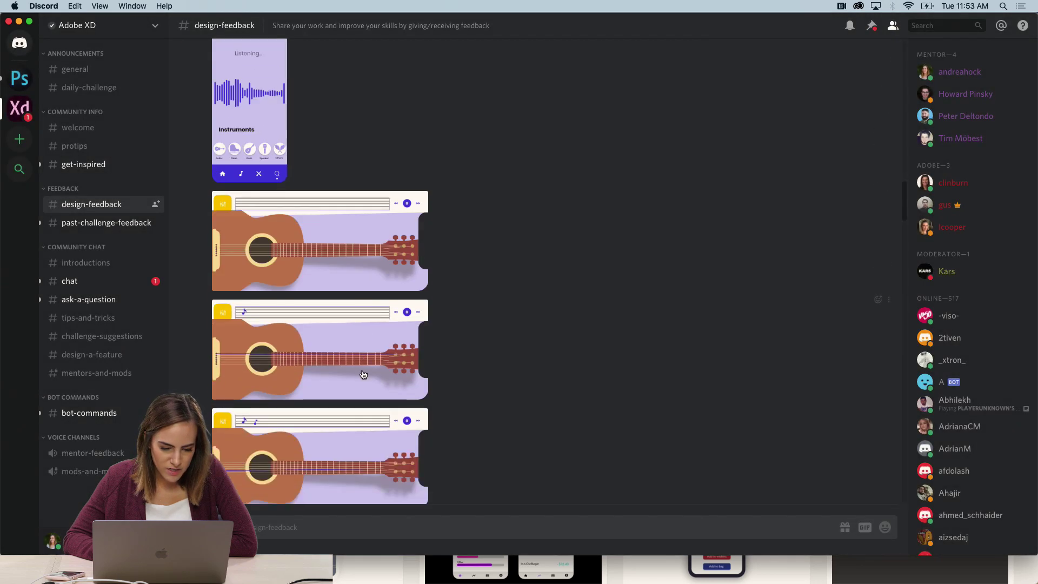
click(340, 278)
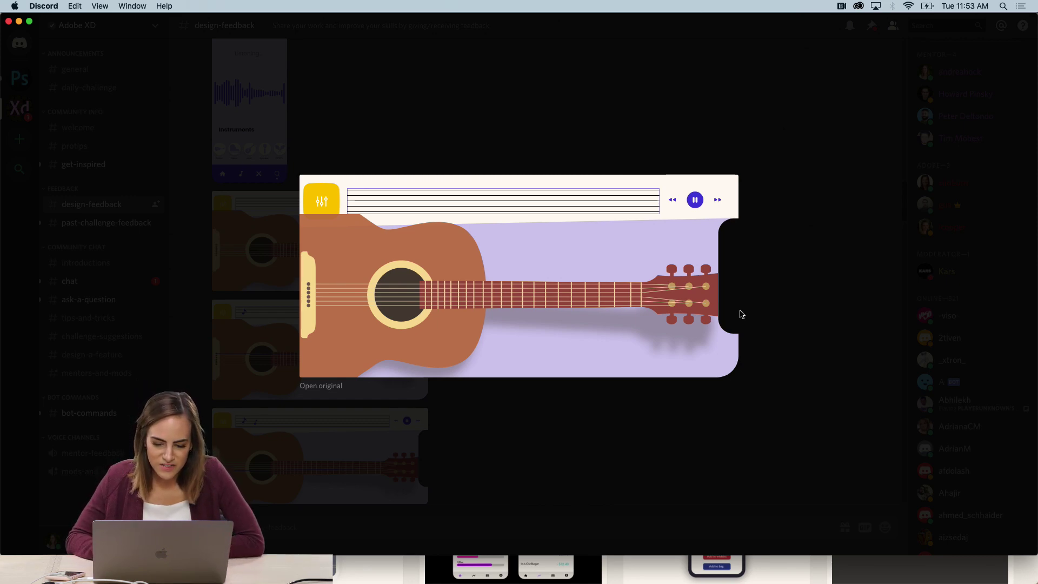
click(801, 314)
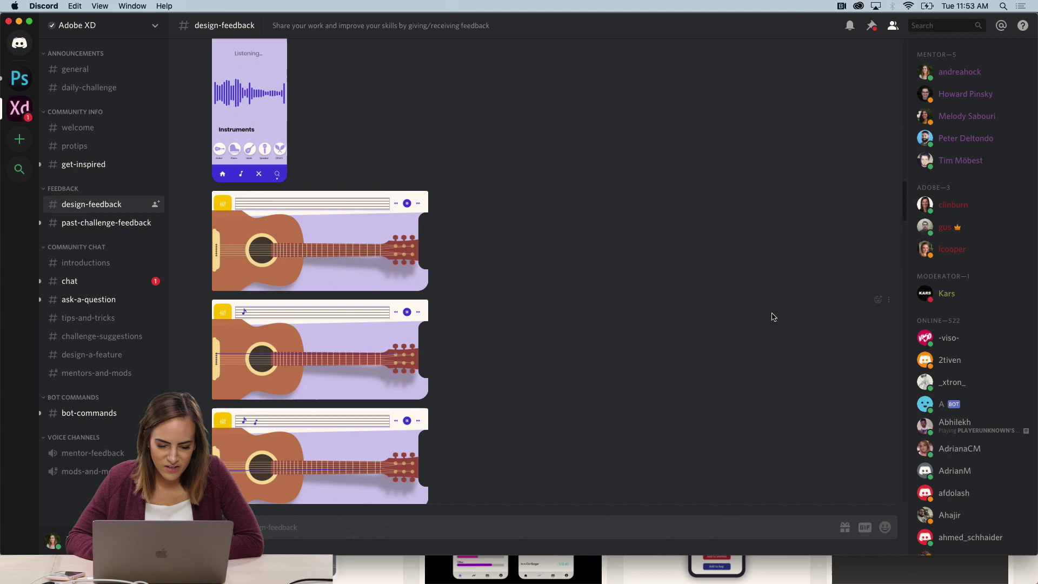
click(374, 368)
click(867, 278)
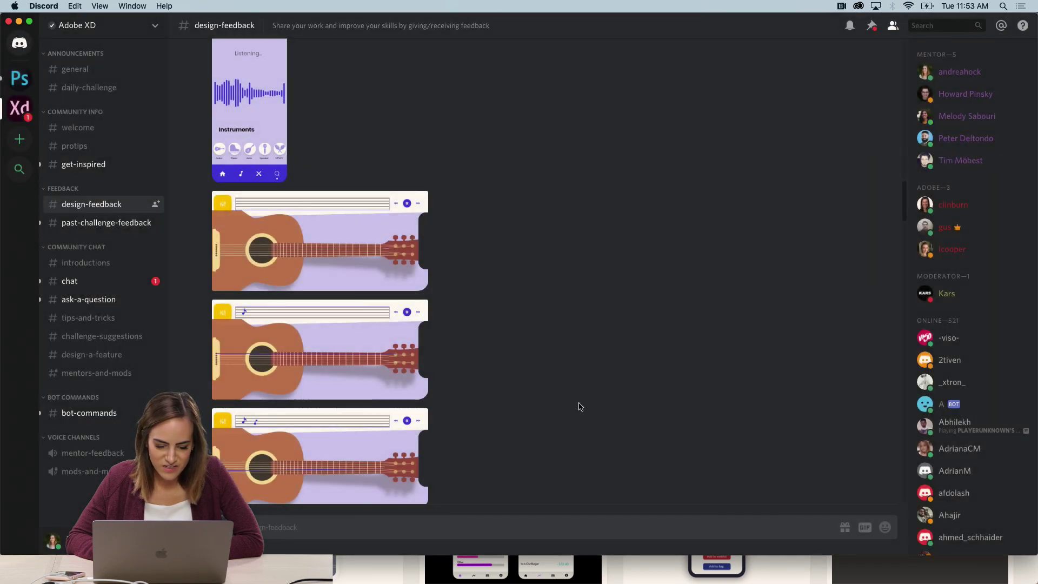
scroll(578, 407, down, 3)
click(388, 368)
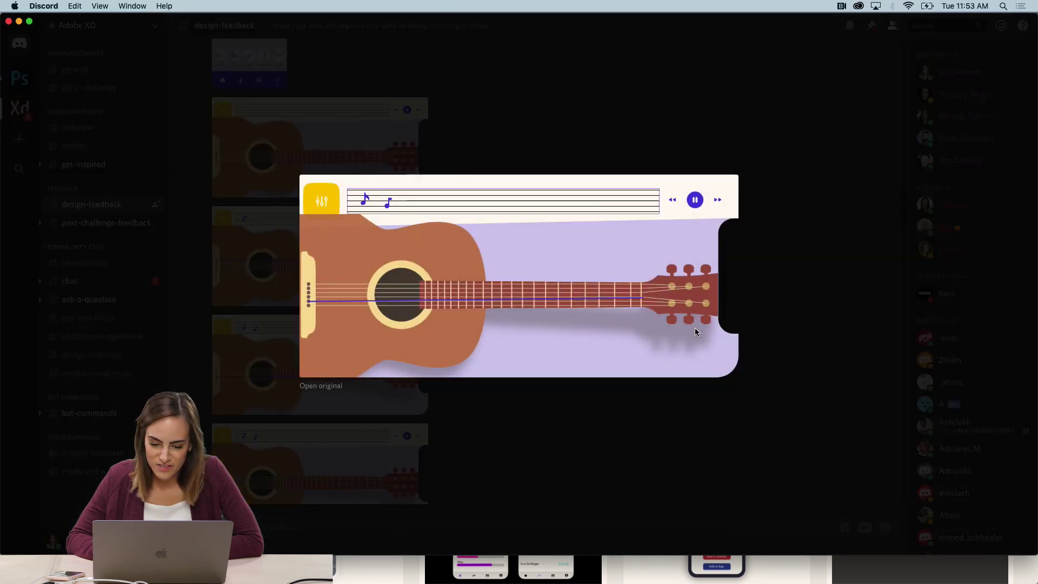
click(676, 419)
scroll(676, 419, down, 2)
click(373, 336)
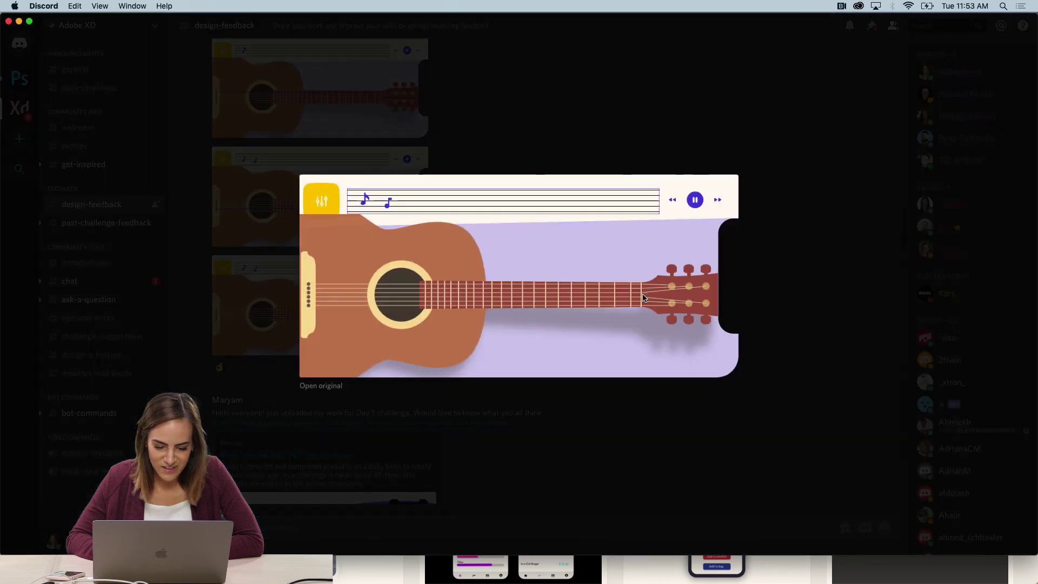
click(724, 173)
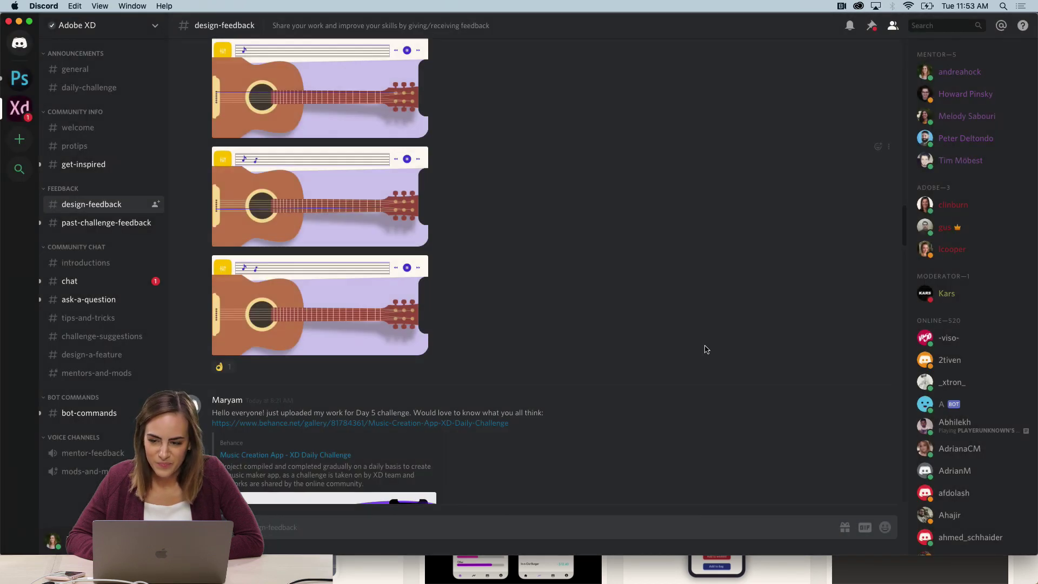
click(583, 574)
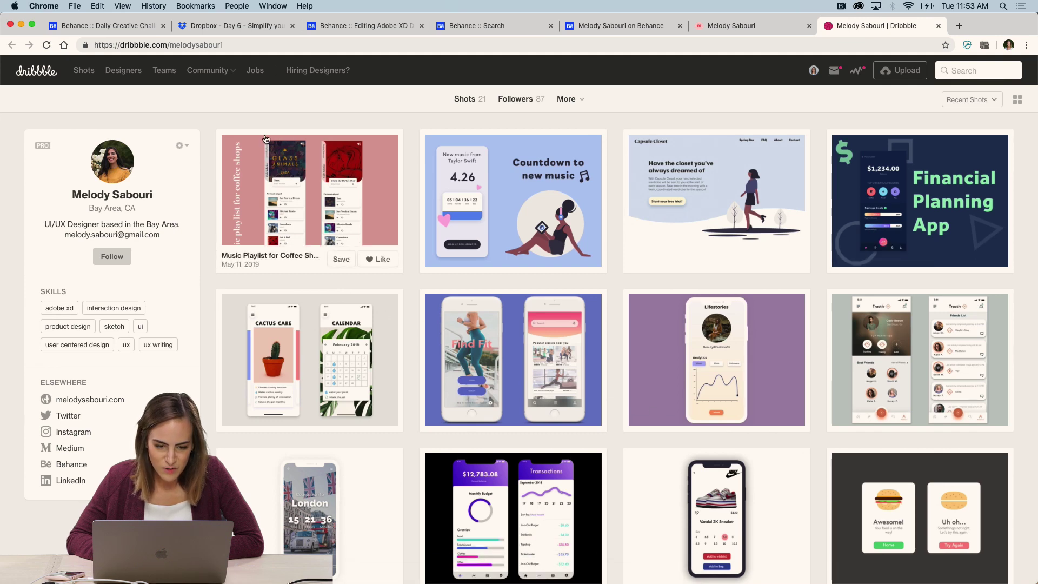
Step: Return to the xddailychallenge search results, open the XD Daily Challenge project with the dark phone screens, view its Challenge Day 3 section and close it
click(481, 25)
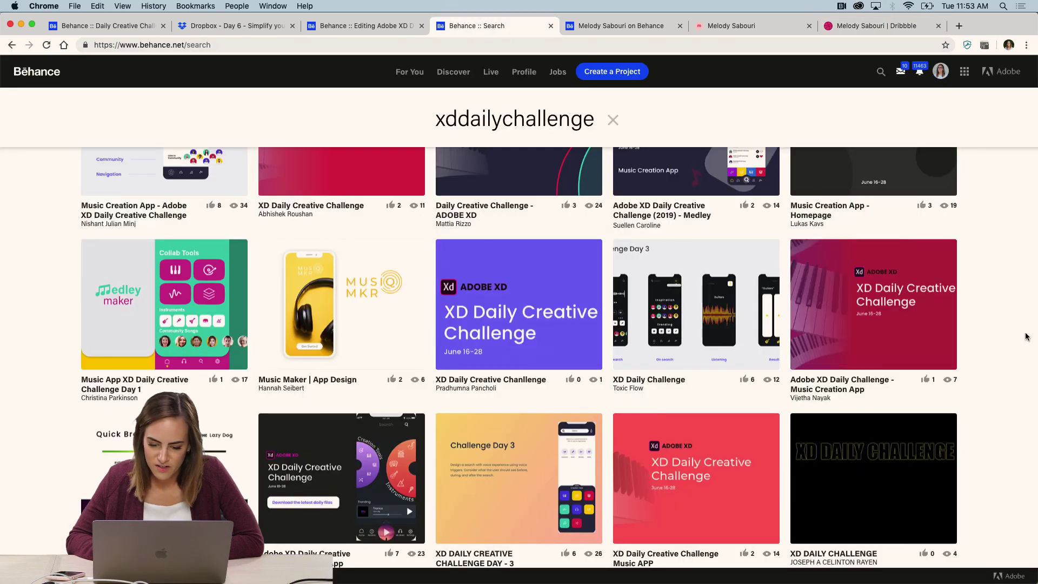
scroll(973, 319, down, 1)
click(697, 302)
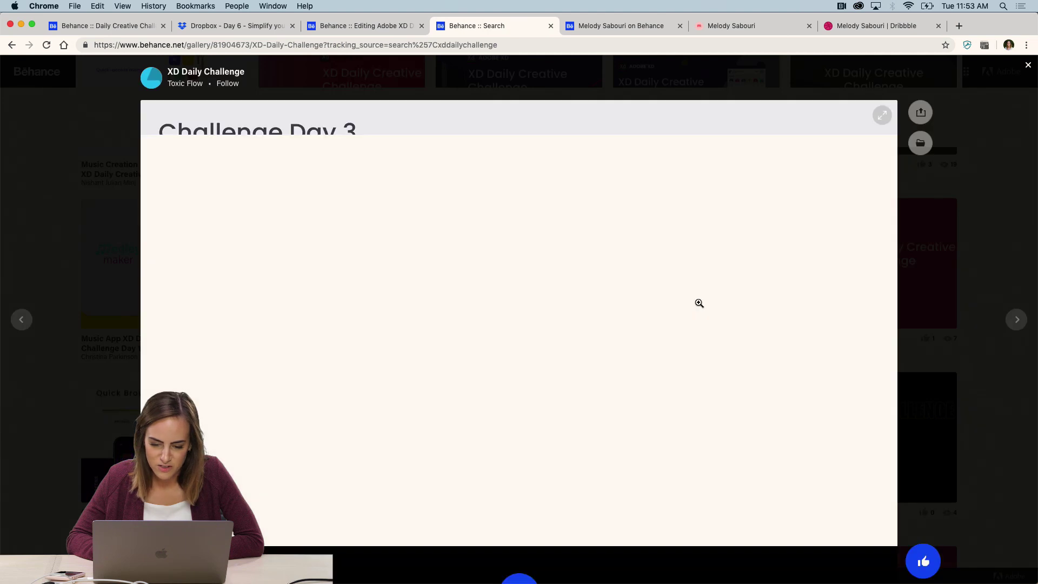
scroll(795, 248, down, 1)
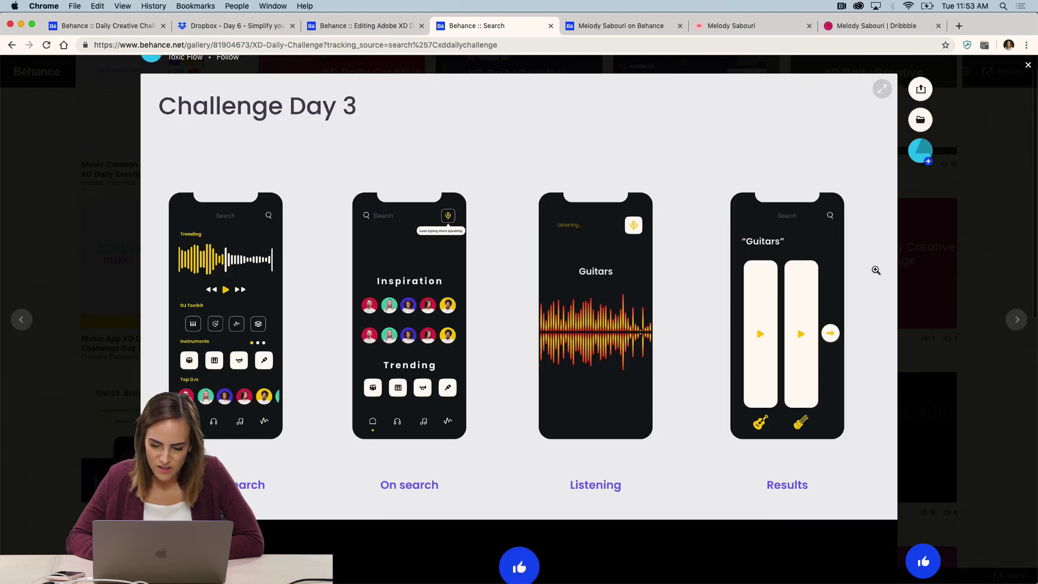
click(1003, 210)
Step: Open the Adobe XD Daily Creative Challenge - Music App project with the circular menus and view its Challenge Day 1 image enlarged
scroll(1003, 210, down, 3)
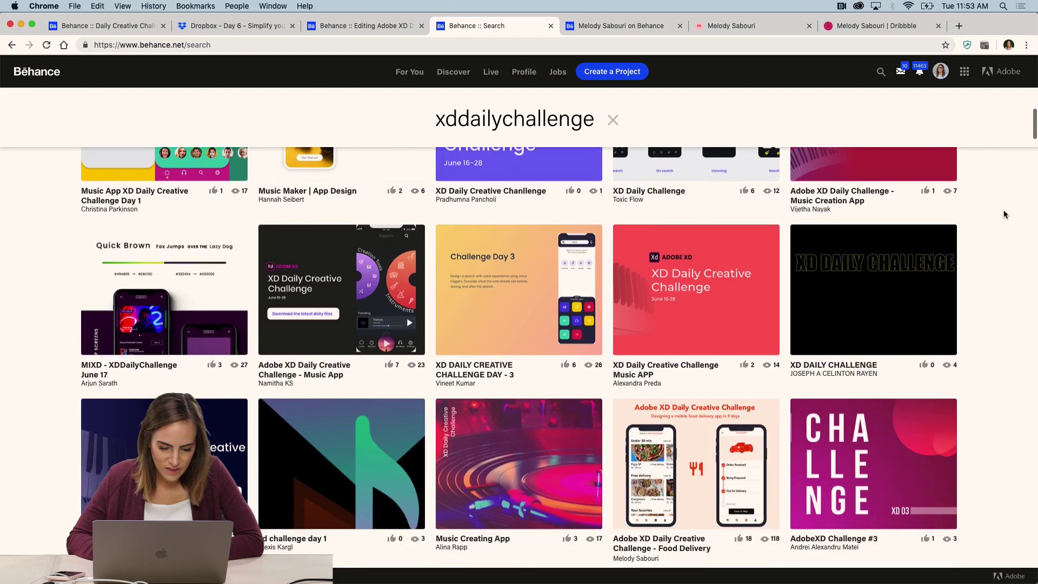
click(268, 277)
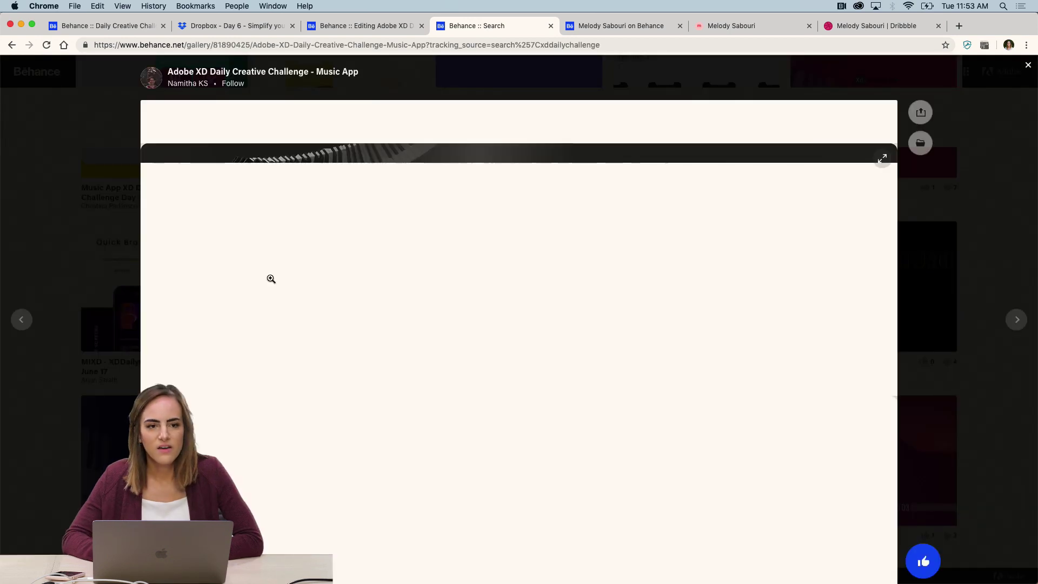
scroll(724, 251, down, 10)
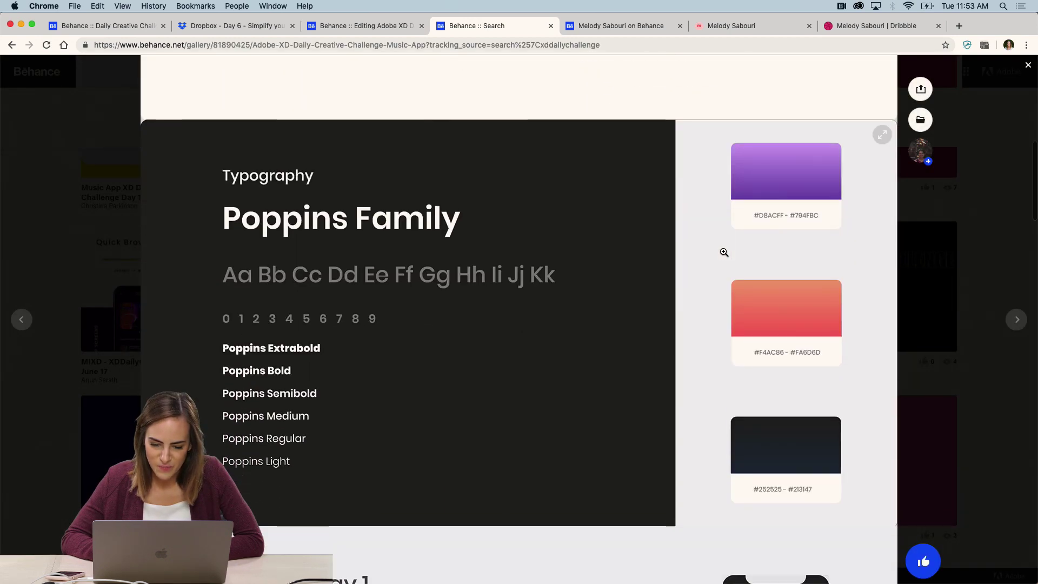
scroll(724, 252, down, 8)
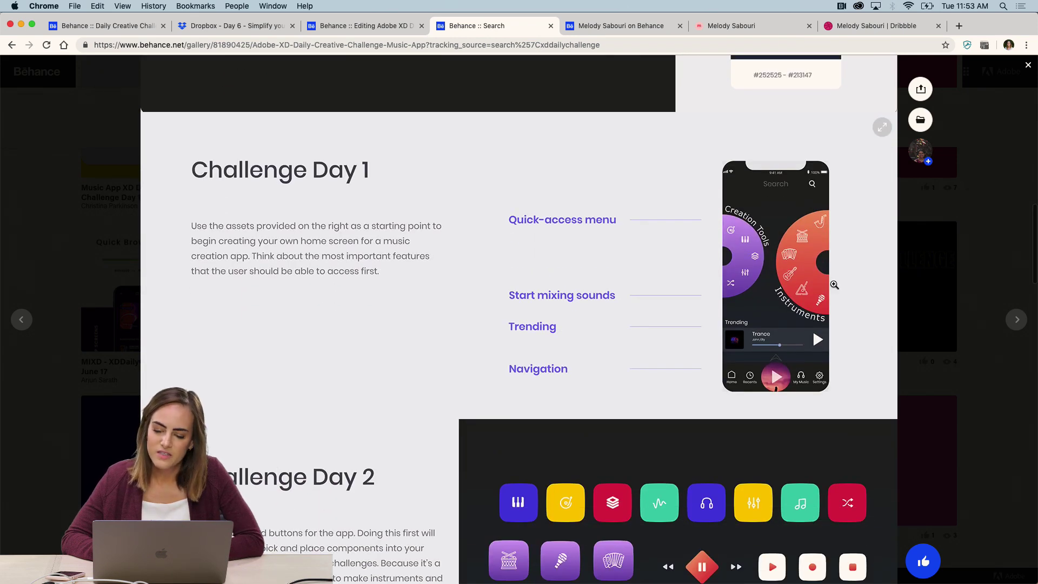
click(833, 283)
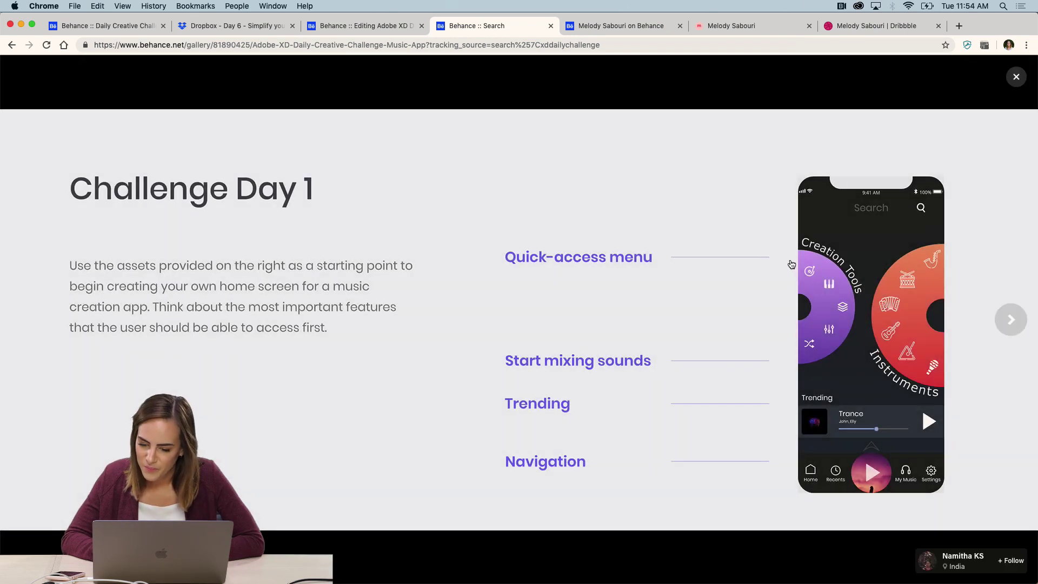